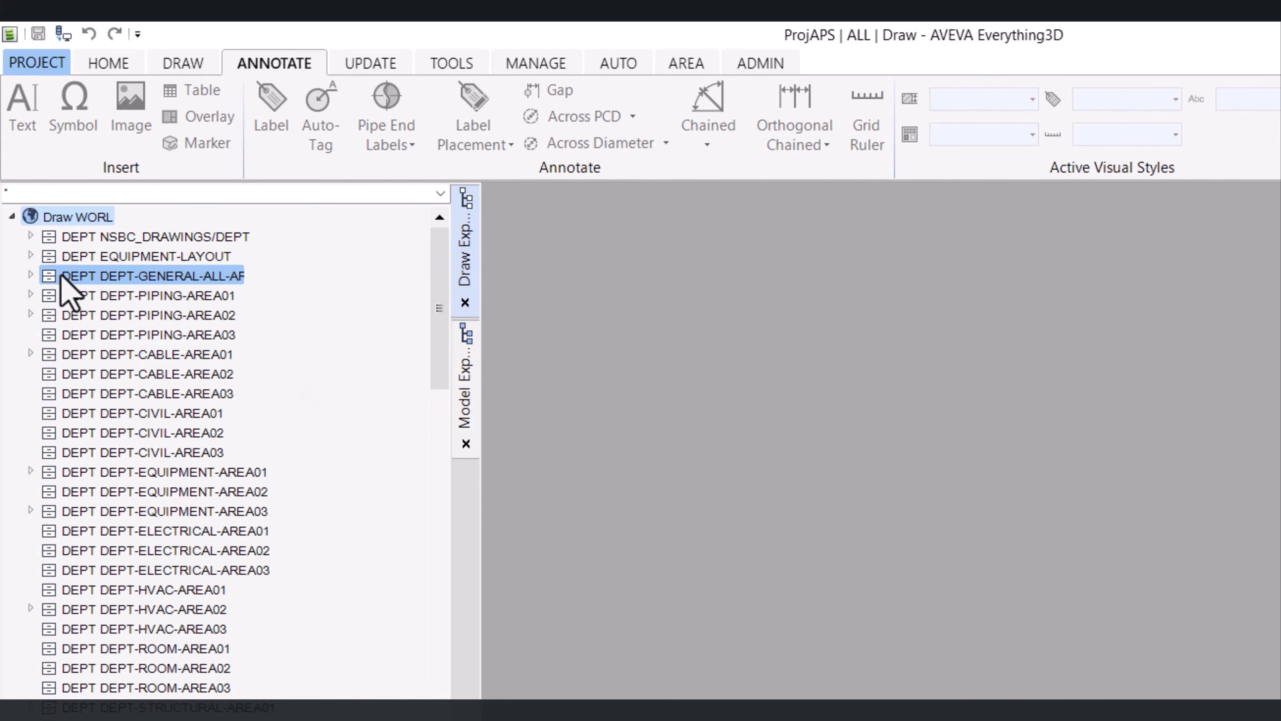
Create a new department at the top of the draw hierarchy with the NEW DEPT command
{"action": "left_click", "coordinate": [30, 235]}
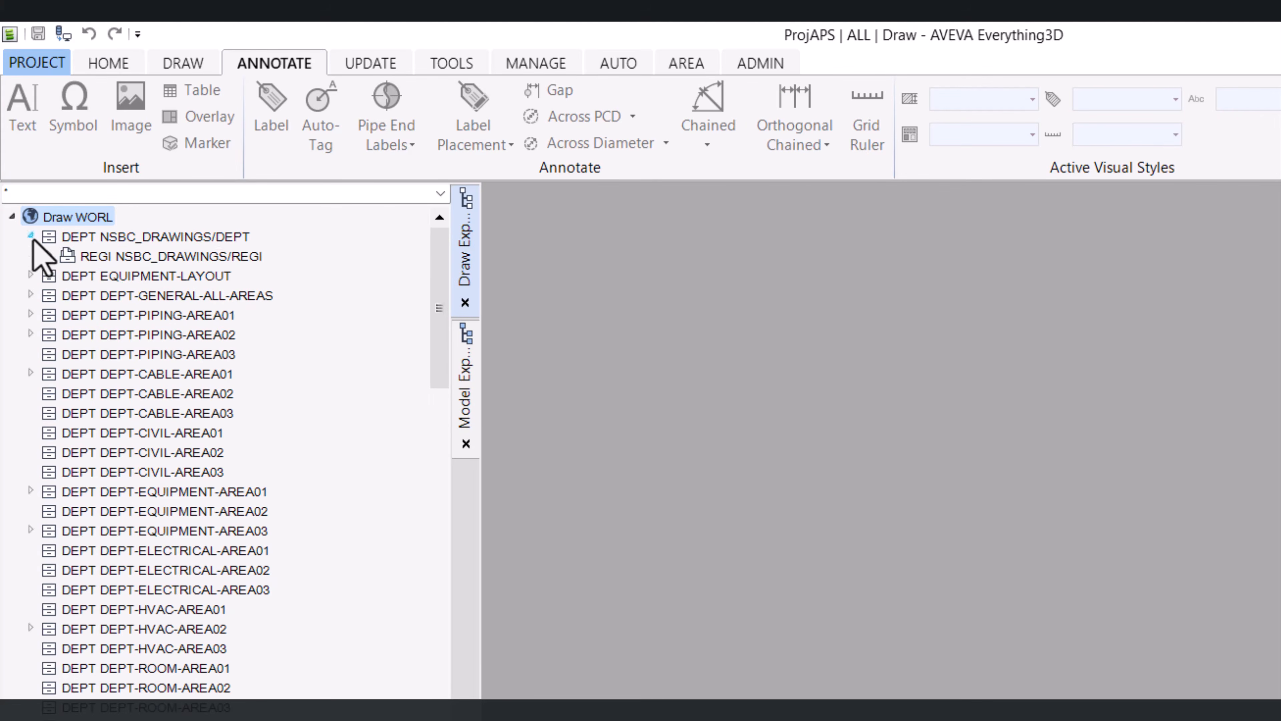
{"action": "left_click", "coordinate": [49, 255]}
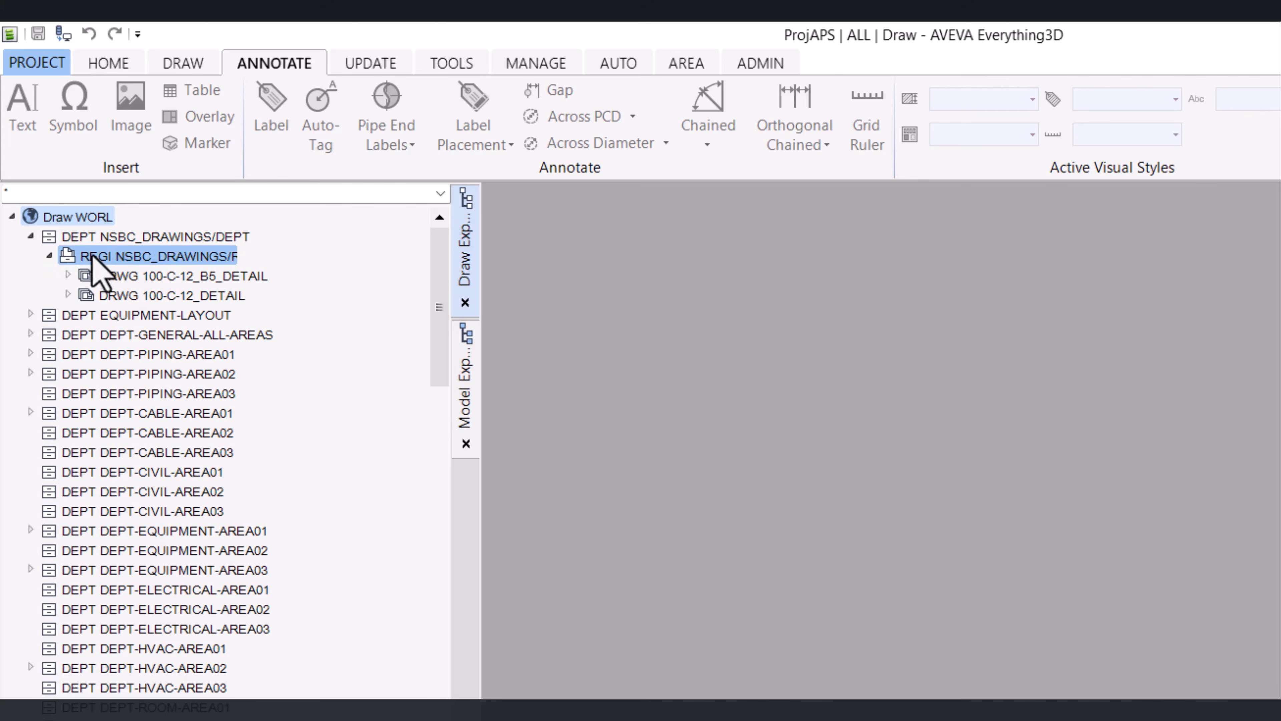
{"action": "left_click", "coordinate": [50, 255]}
{"action": "left_click", "coordinate": [29, 235]}
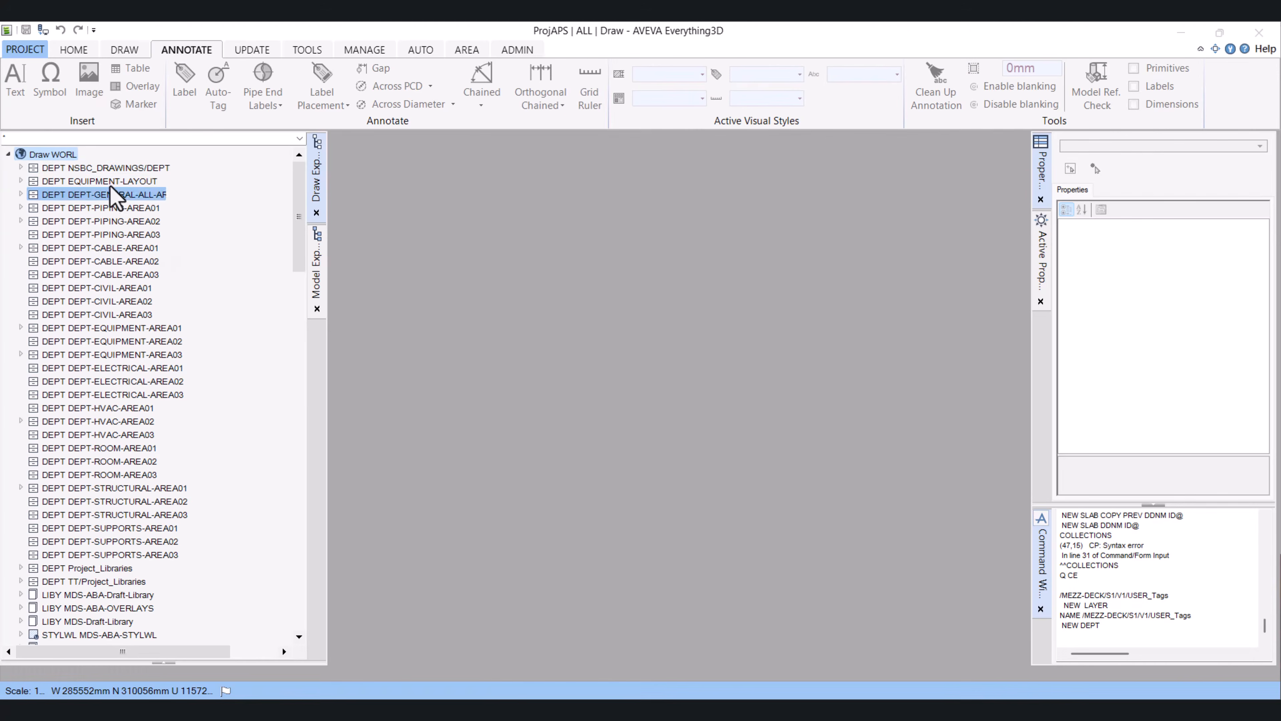
{"action": "left_click", "coordinate": [1108, 628]}
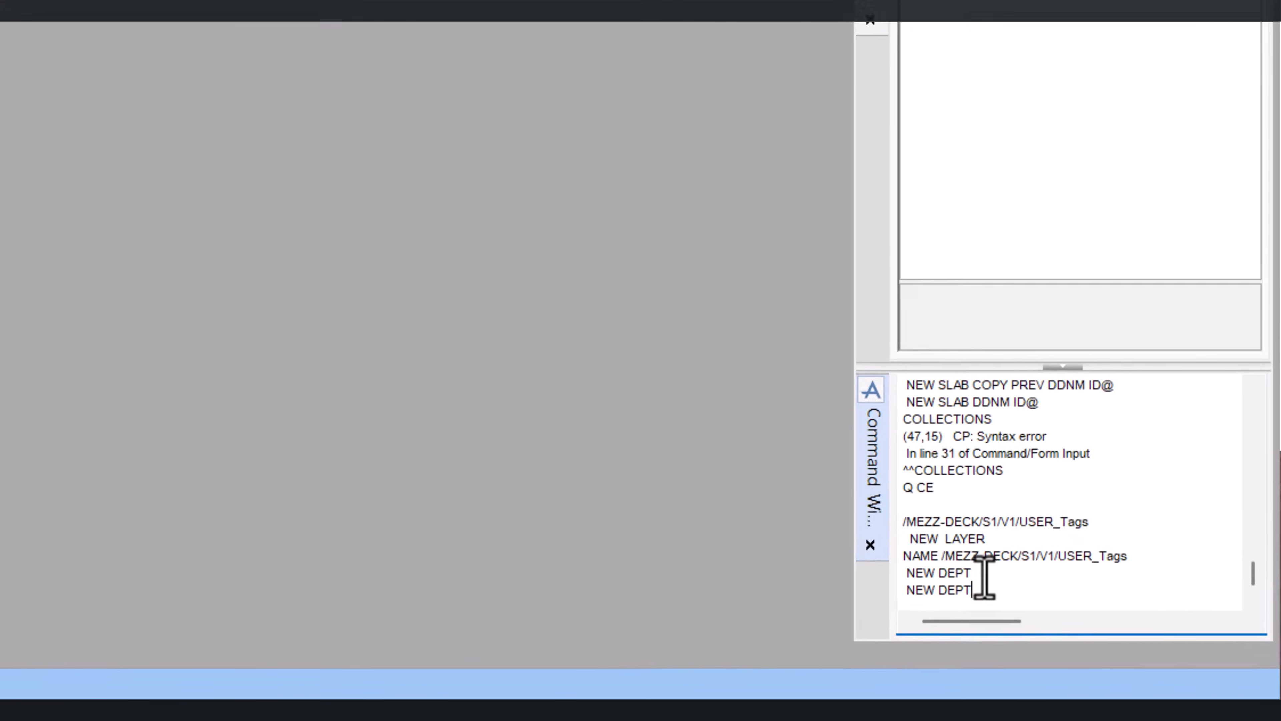
{"action": "key", "text": "Return"}
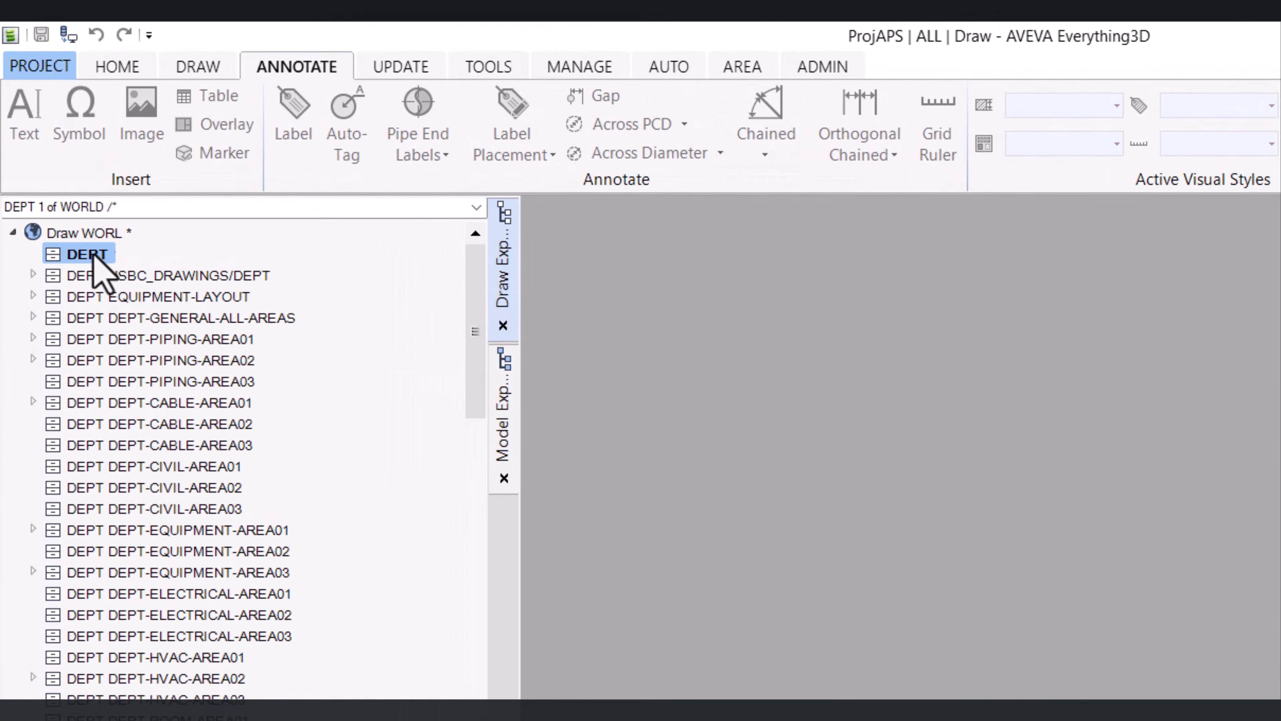
Rename the new department to /EQUIPMENT-LAY
{"action": "right_click", "coordinate": [54, 165]}
{"action": "left_click", "coordinate": [177, 321]}
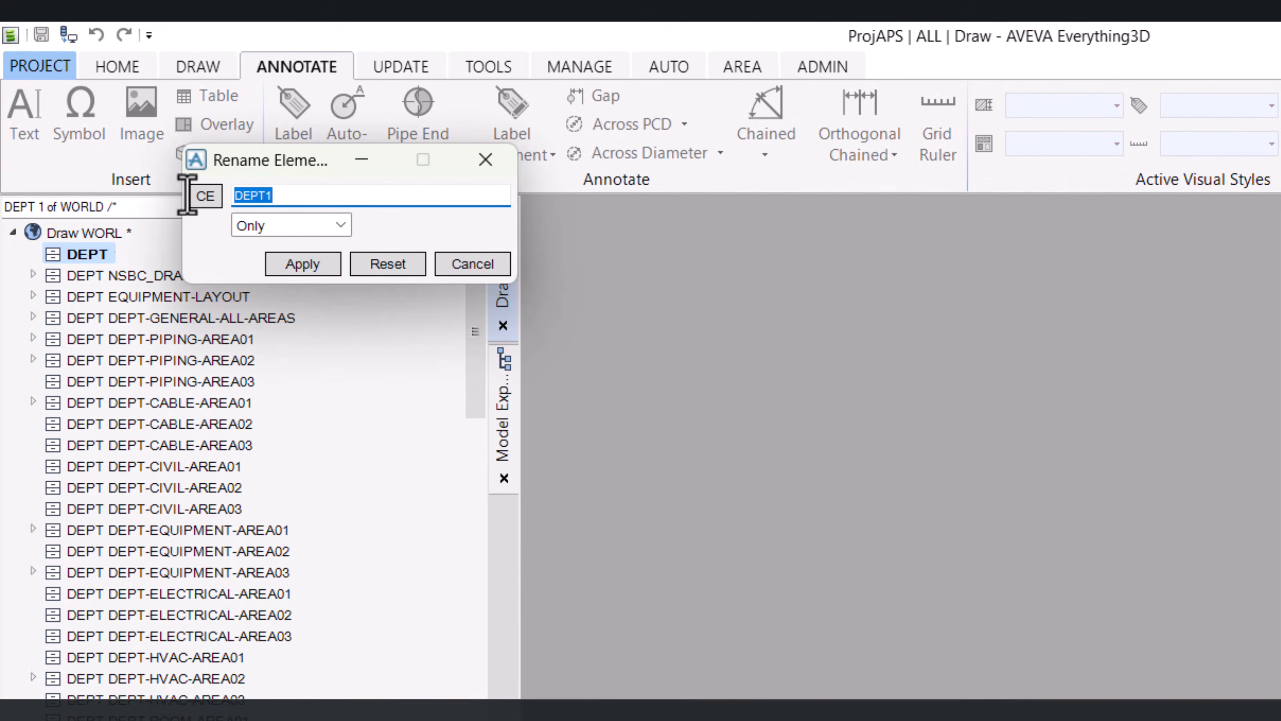
{"action": "type", "text": "E"}
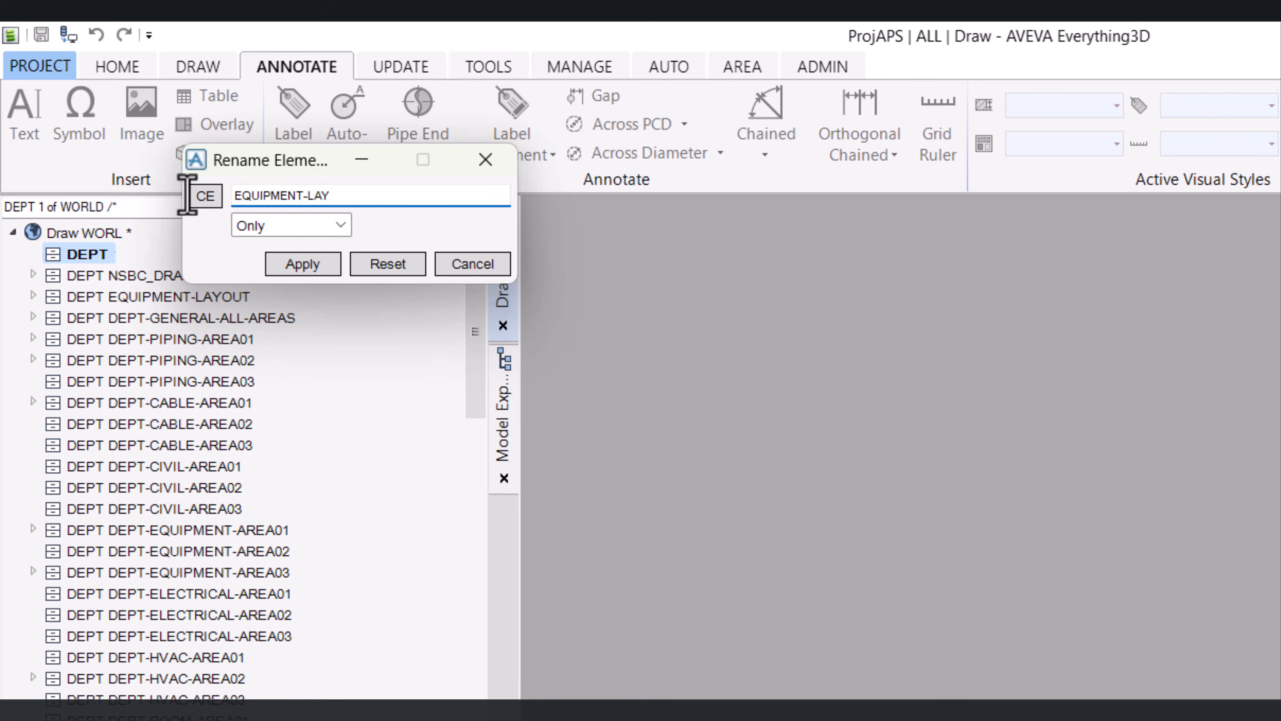
{"action": "left_click", "coordinate": [303, 264]}
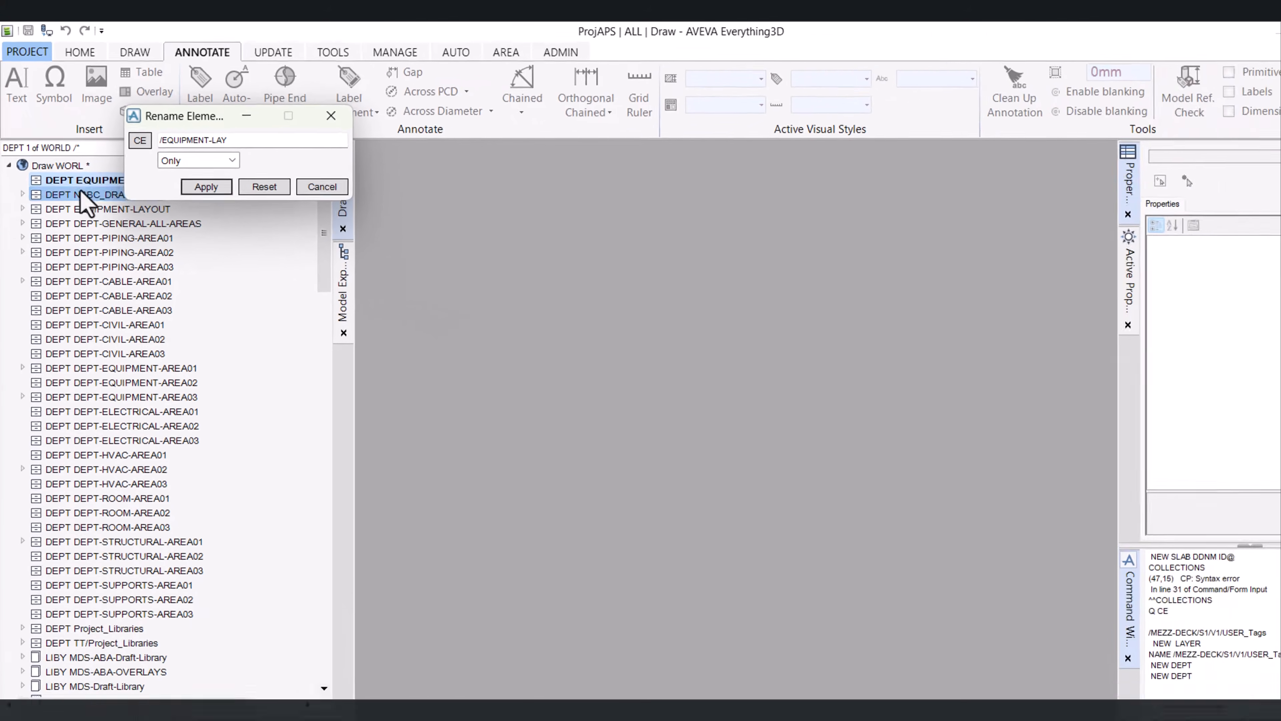
{"action": "left_click_drag", "start_coordinate": [217, 118], "coordinate": [273, 130]}
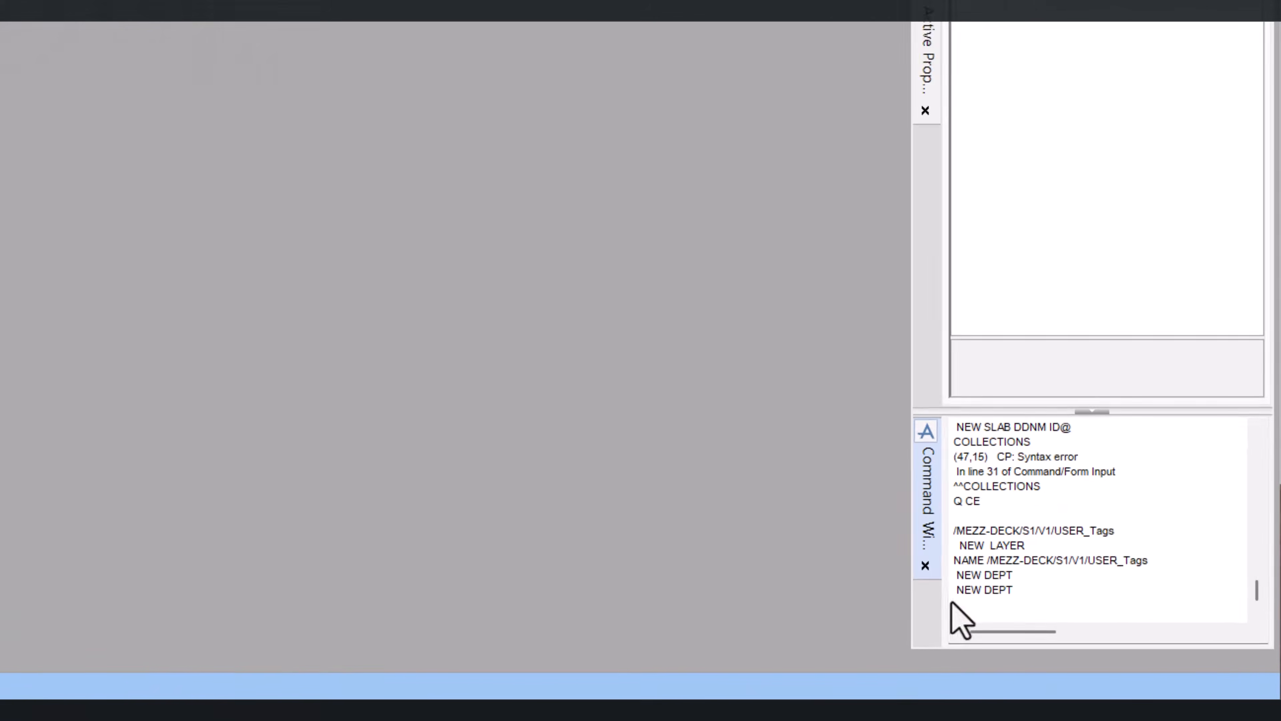
Create a new registry inside the department with the NEW REGI command
{"action": "left_click", "coordinate": [1074, 634]}
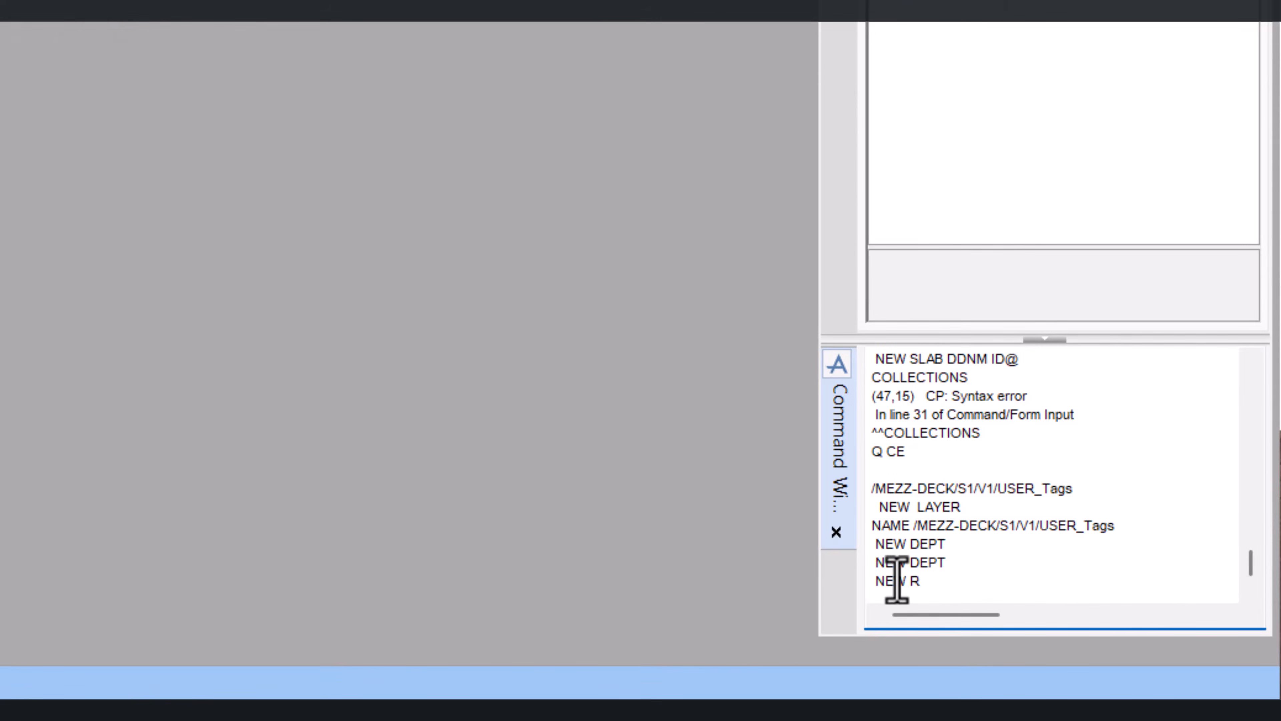
{"action": "type", "text": "NEW REGI"}
{"action": "key", "text": "Return"}
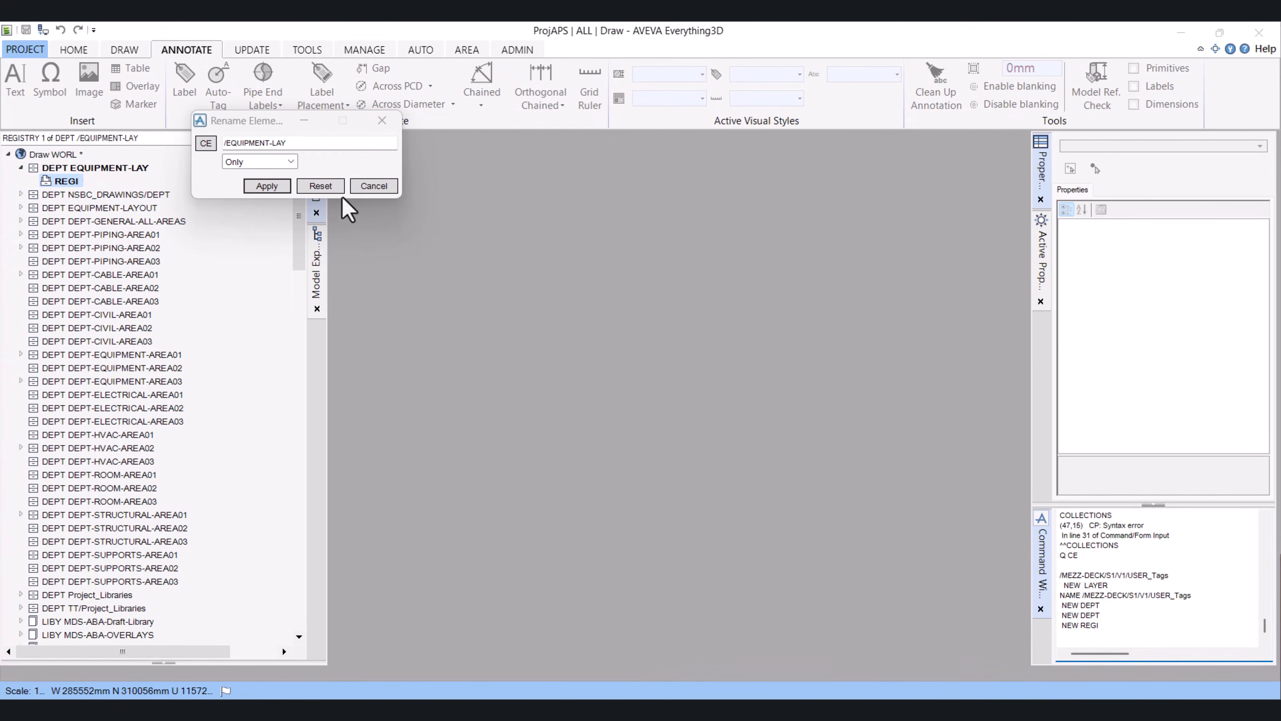
Rename the new registry to /EQUIPMENT-LAY-CELLAR and close the rename dialog
{"action": "double_click", "coordinate": [296, 146]}
{"action": "key", "text": "ctrl+c"}
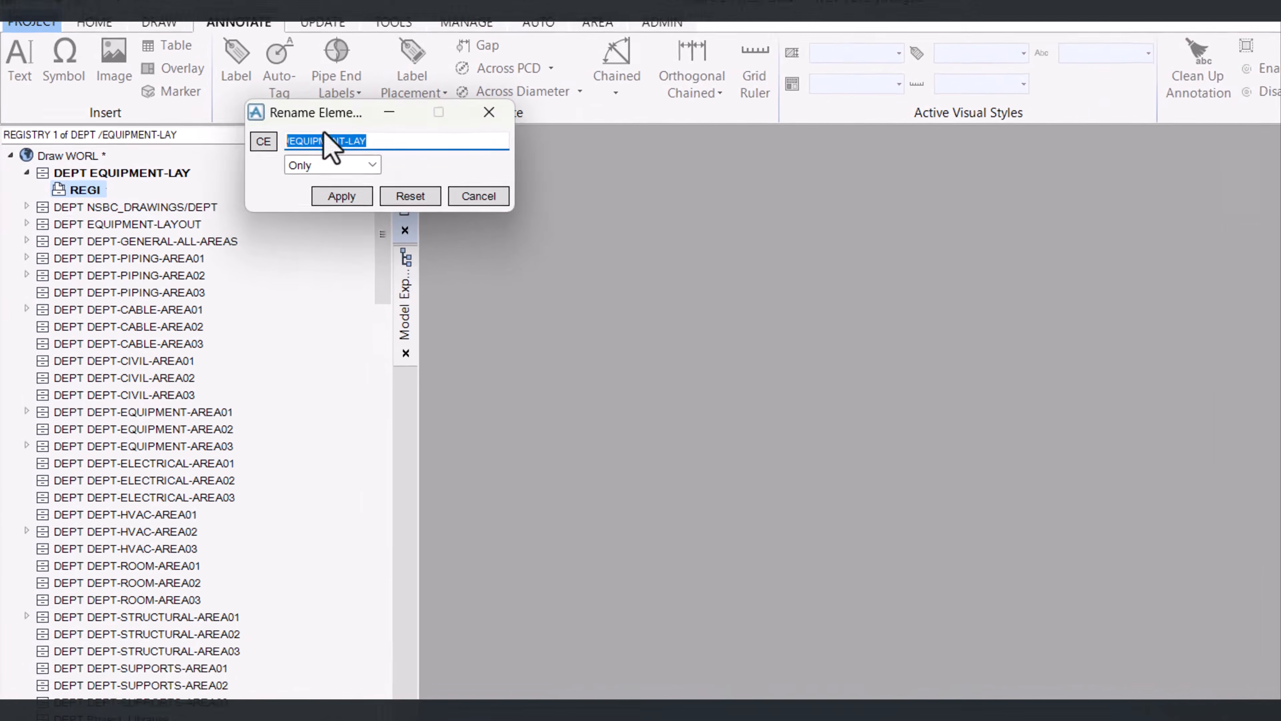
{"action": "left_click", "coordinate": [279, 147]}
{"action": "left_click_drag", "start_coordinate": [425, 143], "coordinate": [289, 142]}
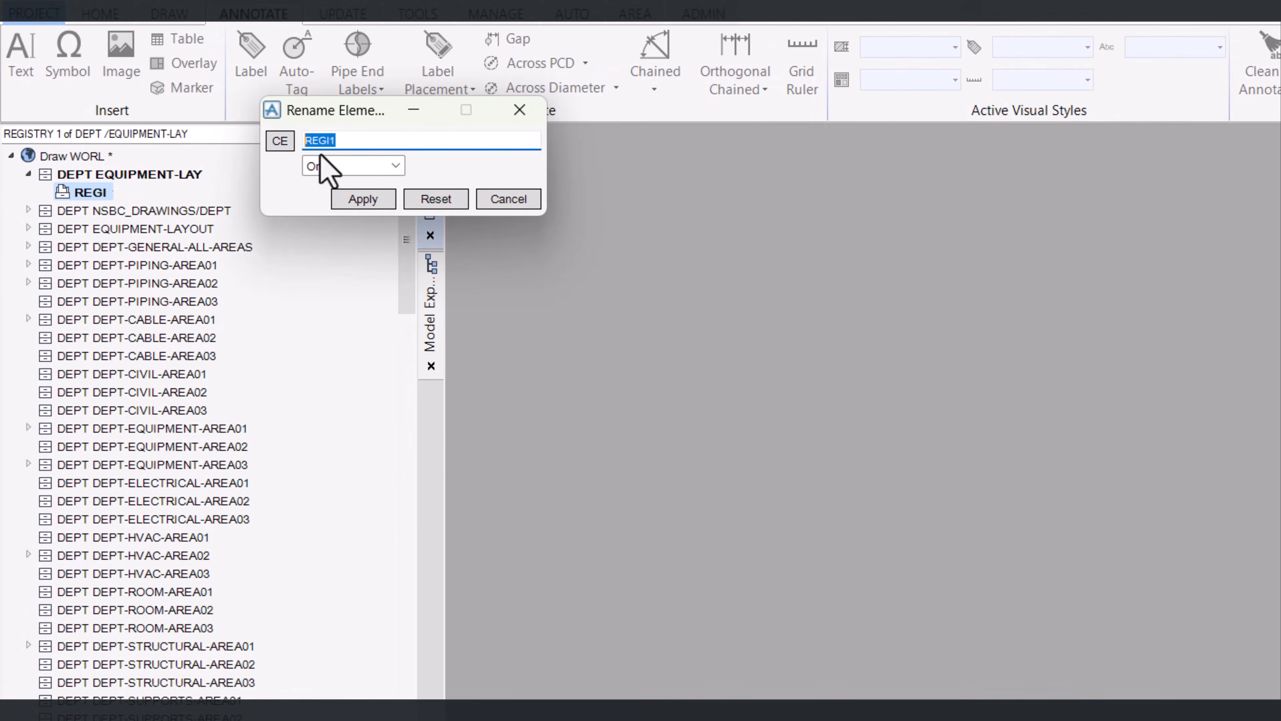
{"action": "key", "text": "ctrl+v"}
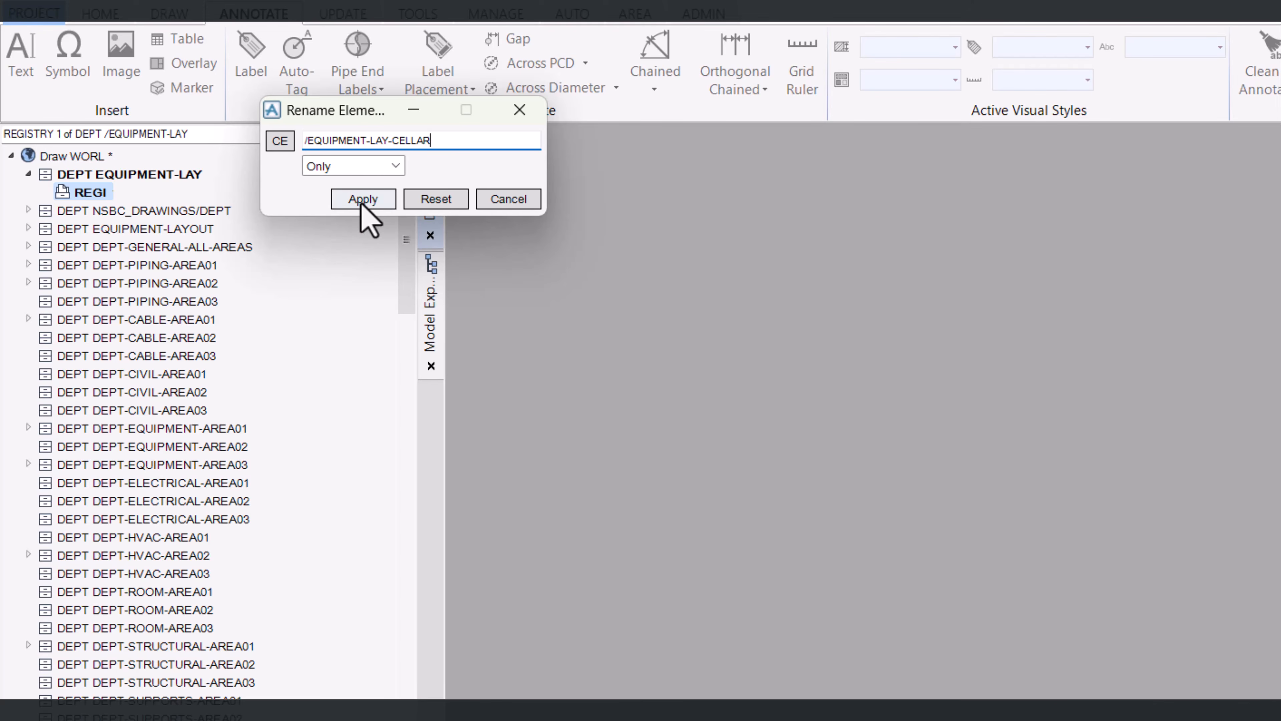
{"action": "left_click", "coordinate": [363, 200]}
{"action": "left_click", "coordinate": [502, 201]}
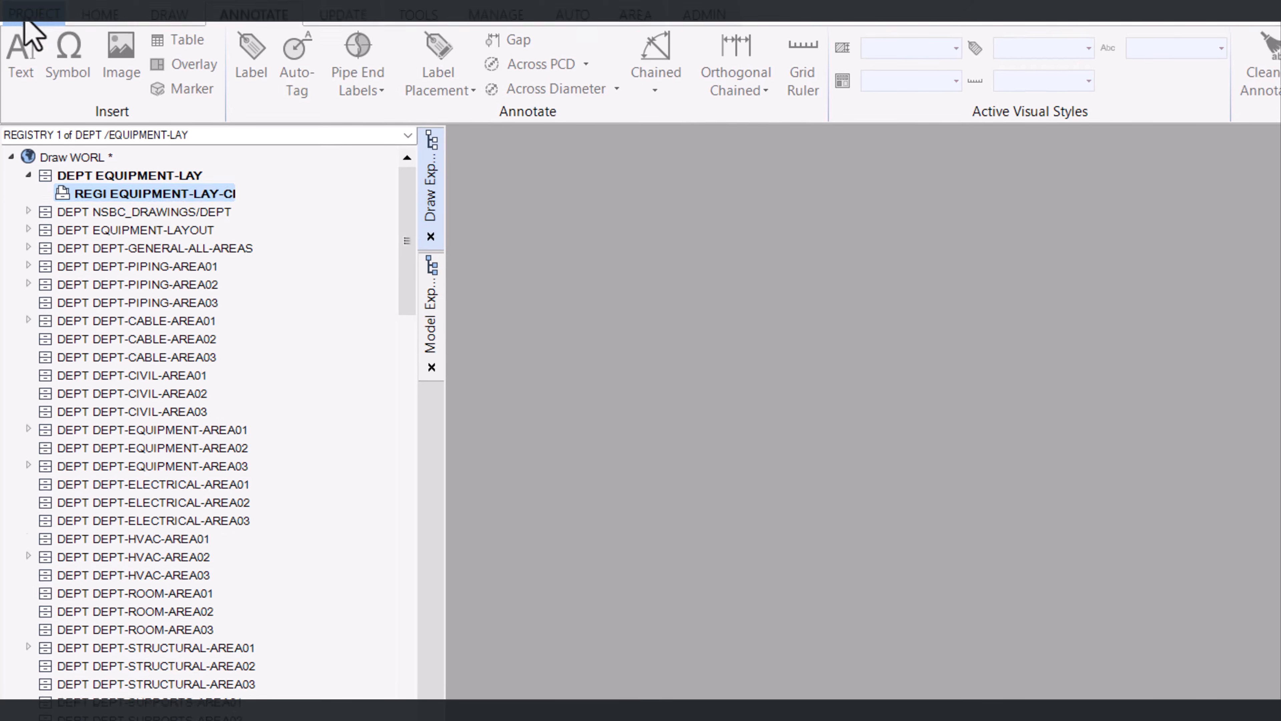
Start a new Drawing using the A1 Equipment template from the TT/DRA/PRJ/TMP/EQUI template type
{"action": "left_click", "coordinate": [28, 50]}
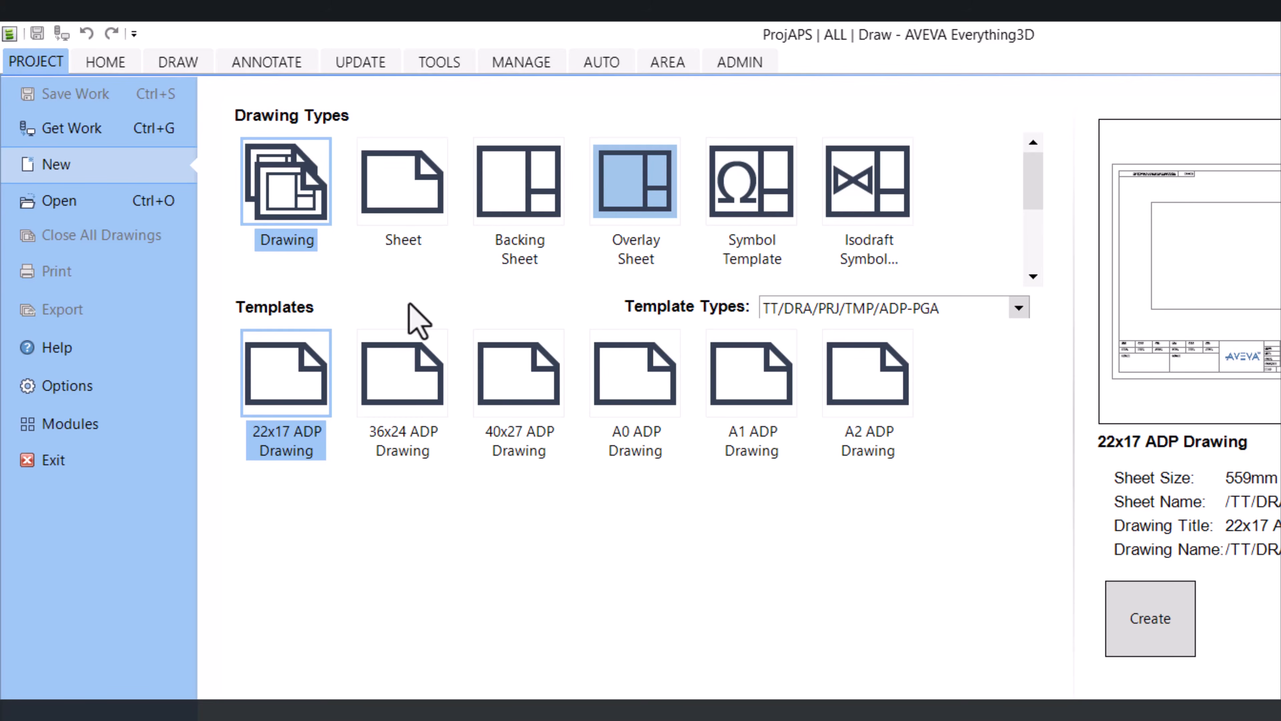
{"action": "left_click", "coordinate": [294, 185]}
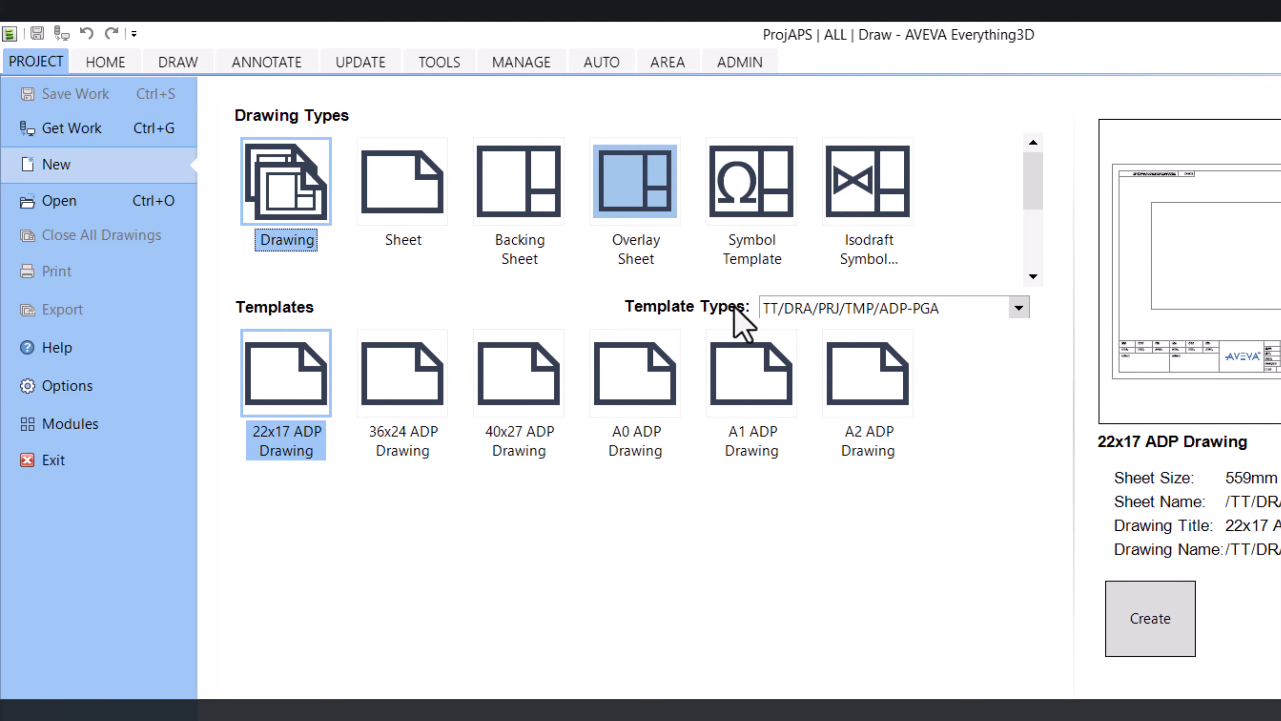
{"action": "left_click", "coordinate": [1017, 309]}
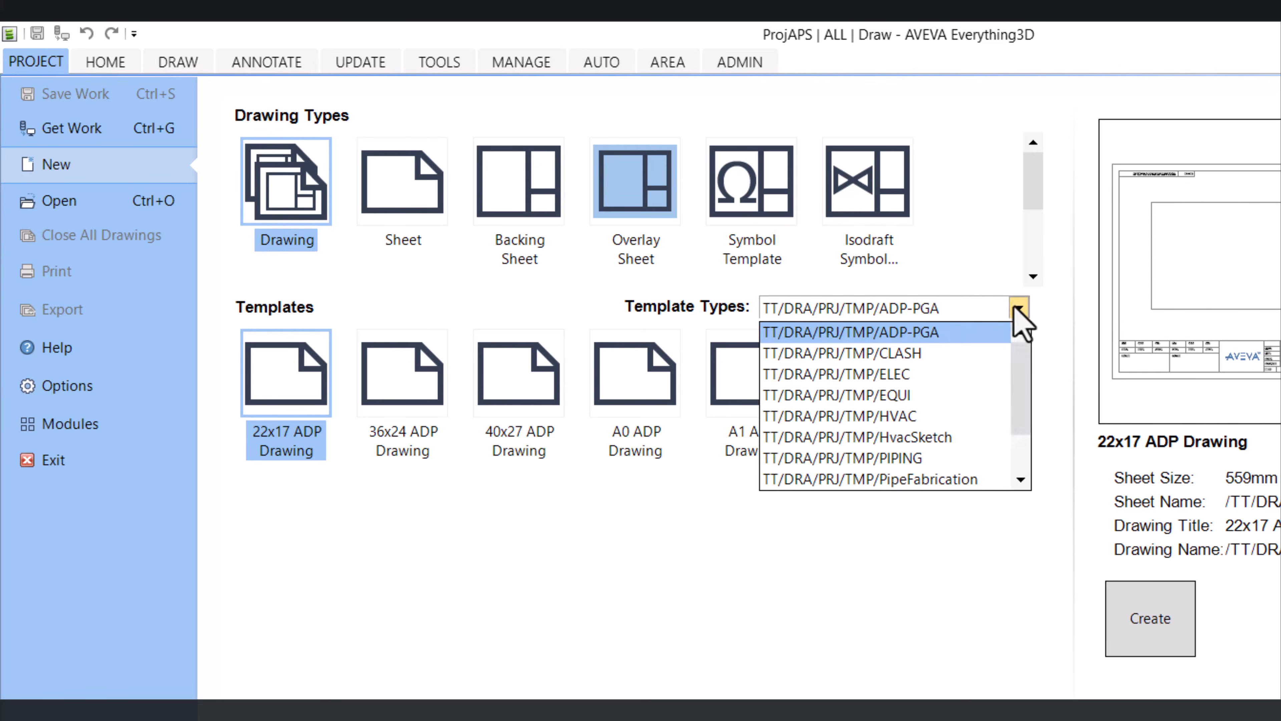
{"action": "scroll", "coordinate": [1026, 414], "scroll_direction": "down", "scroll_amount": 1}
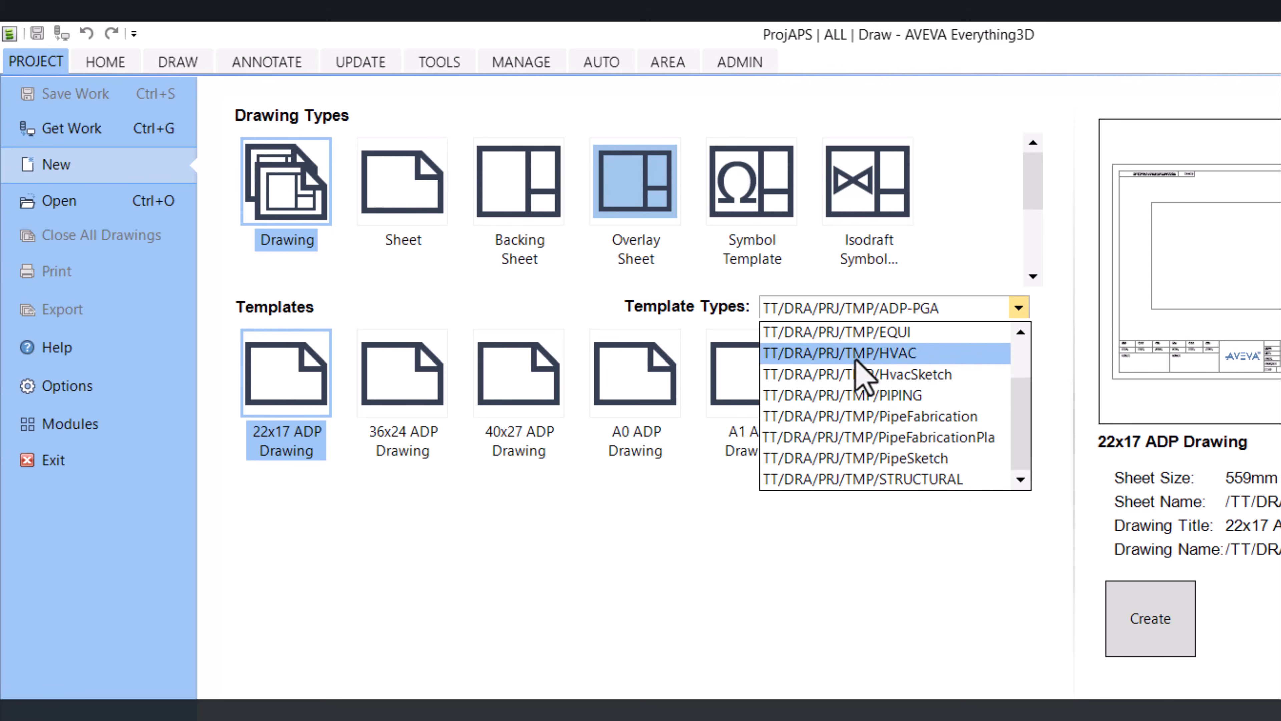
{"action": "scroll", "coordinate": [1018, 439], "scroll_direction": "up", "scroll_amount": 1}
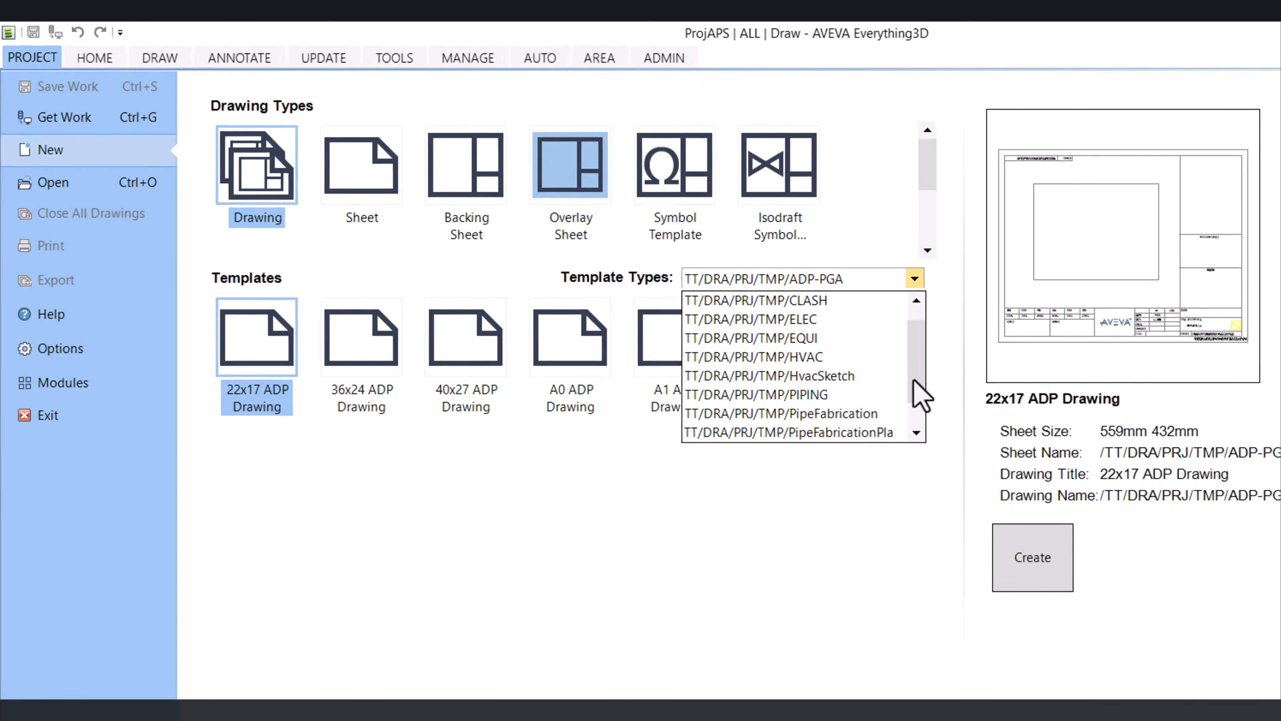
{"action": "left_click_drag", "start_coordinate": [886, 364], "coordinate": [889, 381]}
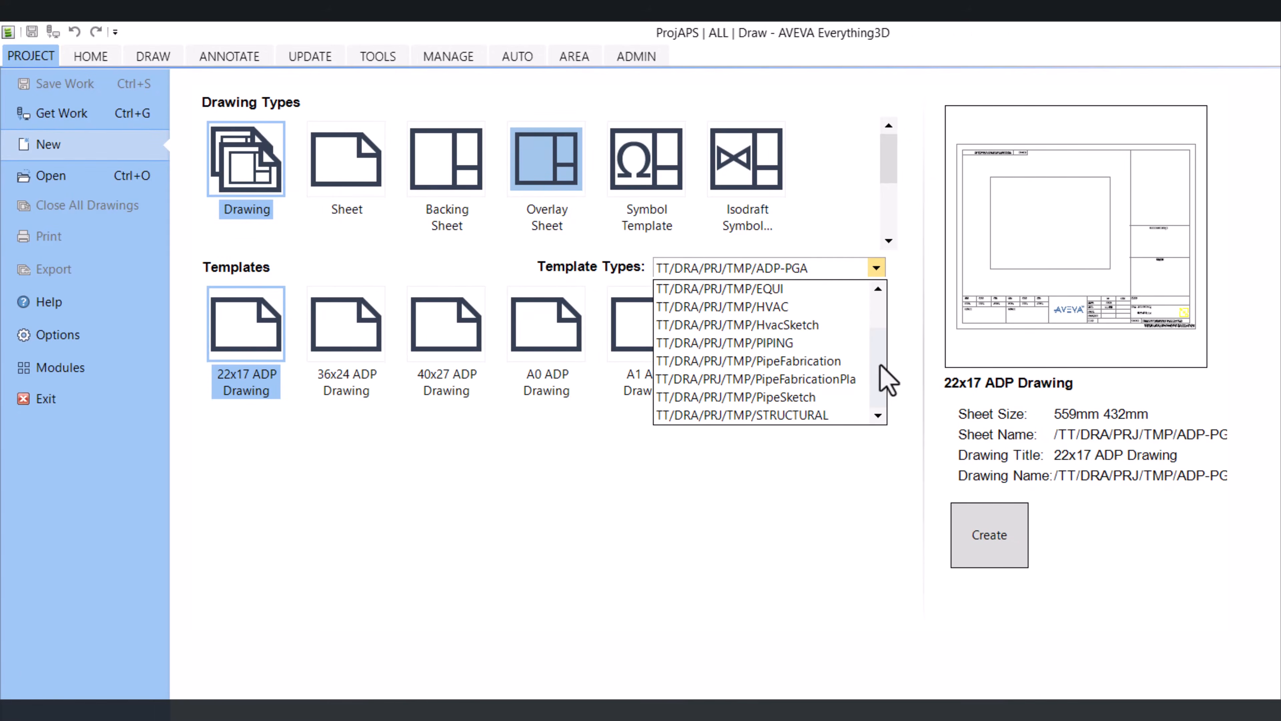
{"action": "left_click", "coordinate": [782, 290]}
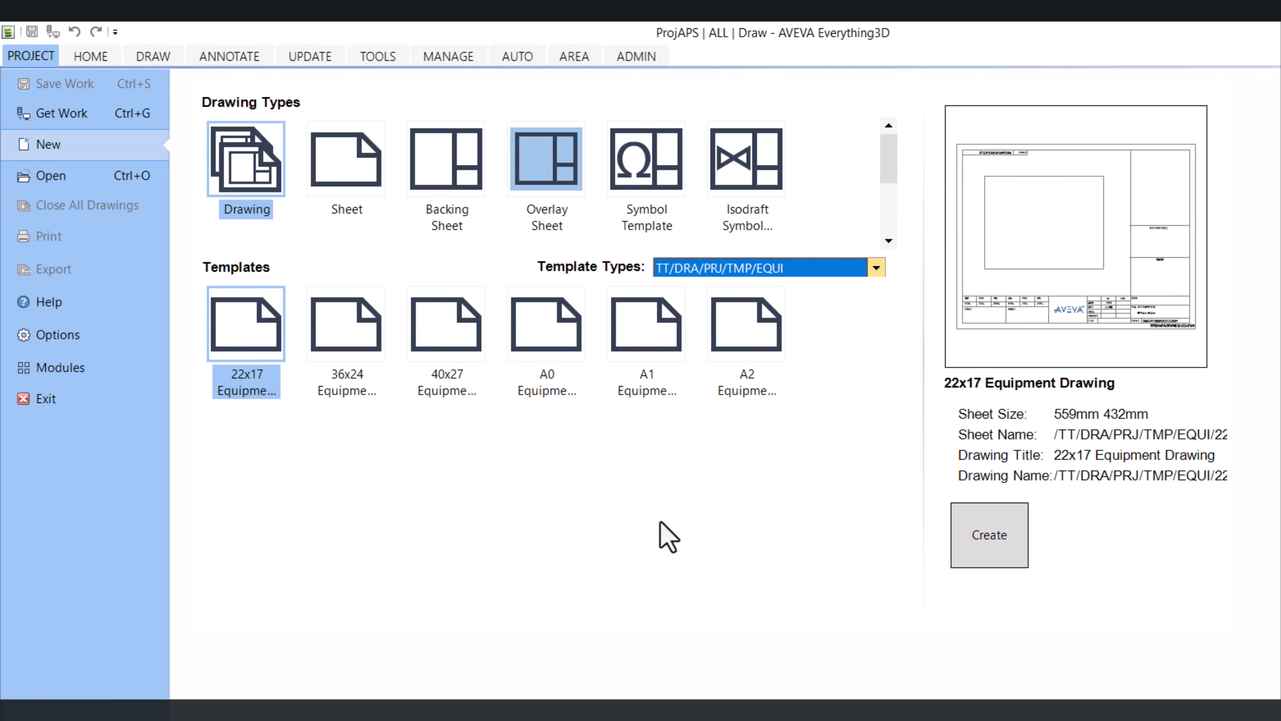
{"action": "left_click", "coordinate": [637, 349]}
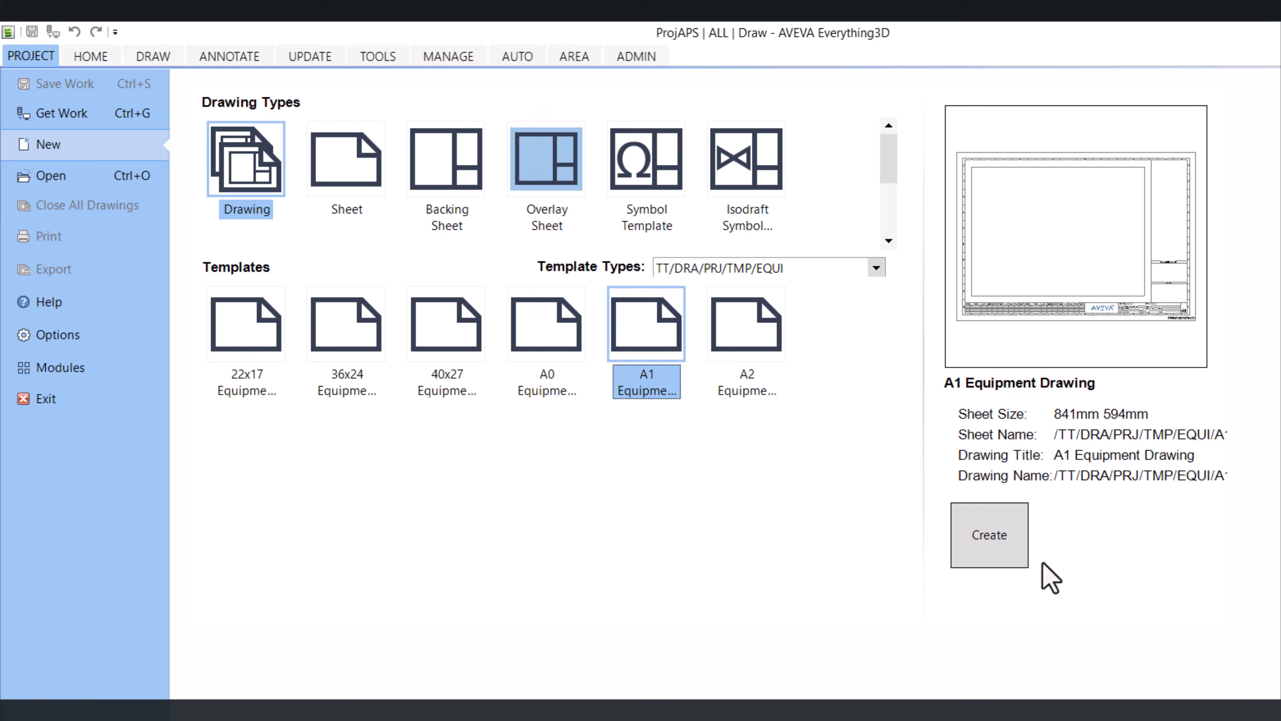
{"action": "left_click", "coordinate": [981, 545]}
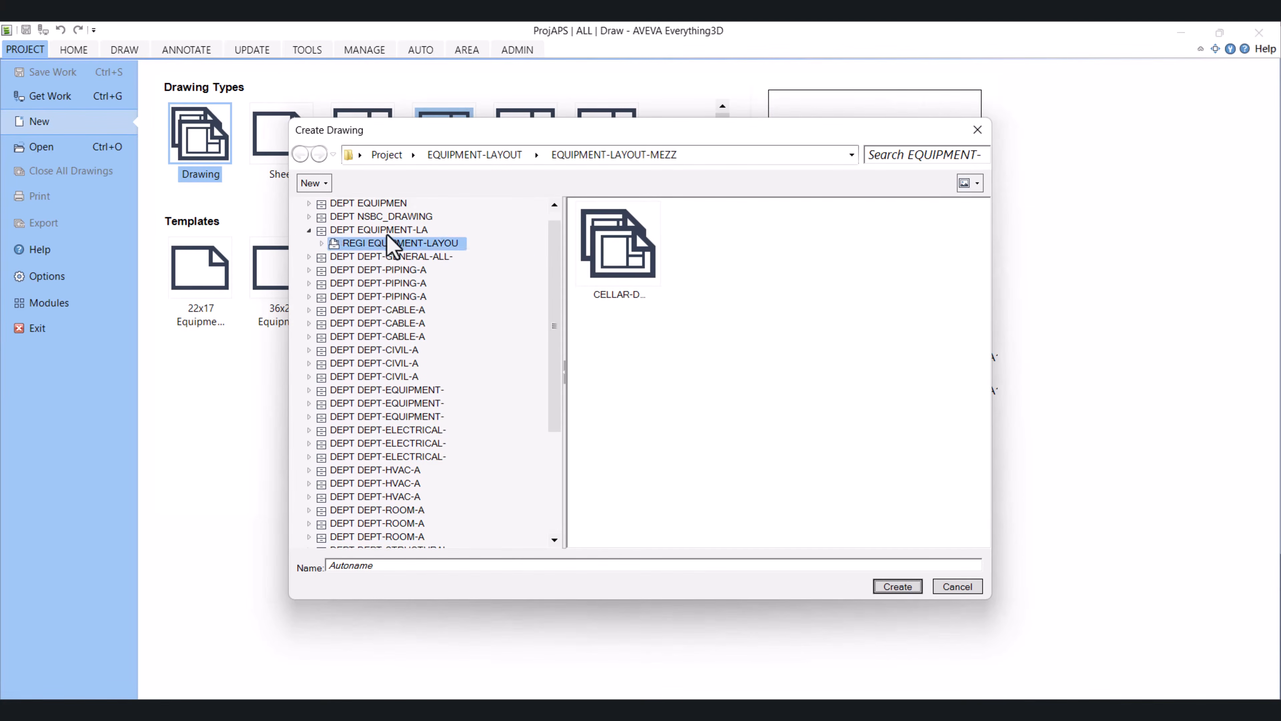
Create the drawing named CELLAR-DECK-NEW in the EQUIPMENT-LAYOUT-MEZZ registry
{"action": "left_click", "coordinate": [373, 232]}
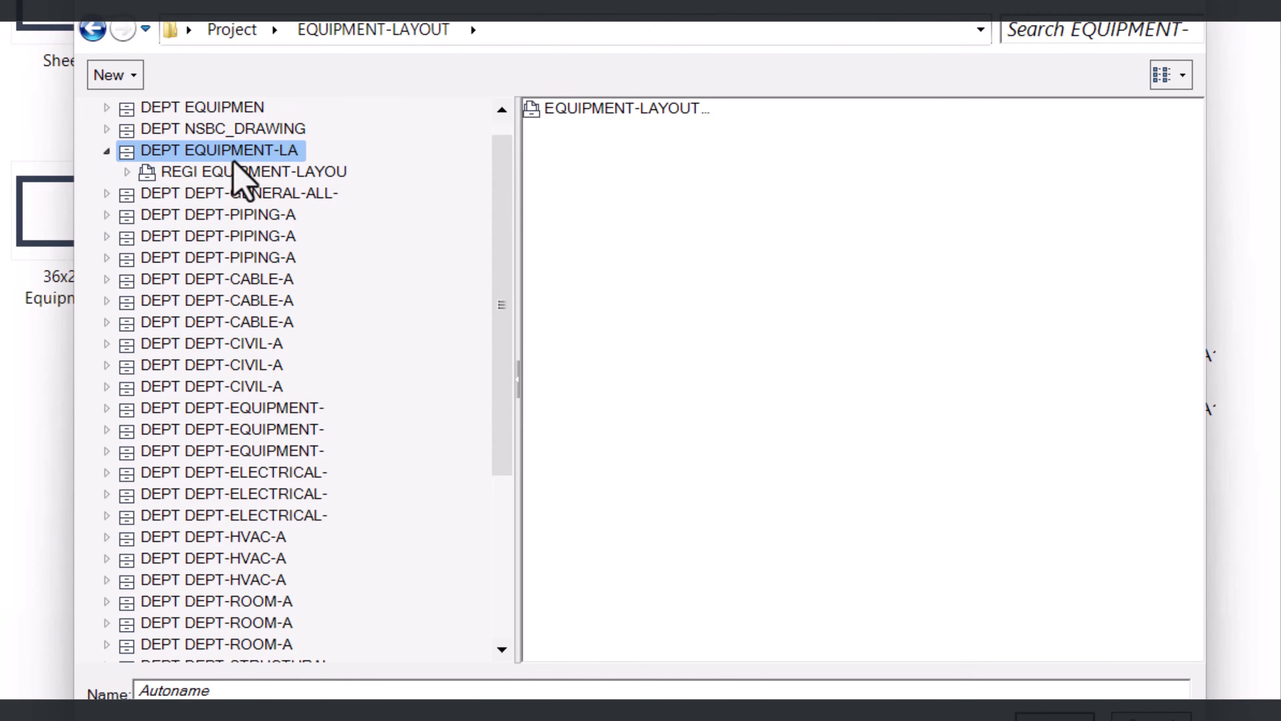
{"action": "left_click", "coordinate": [238, 172]}
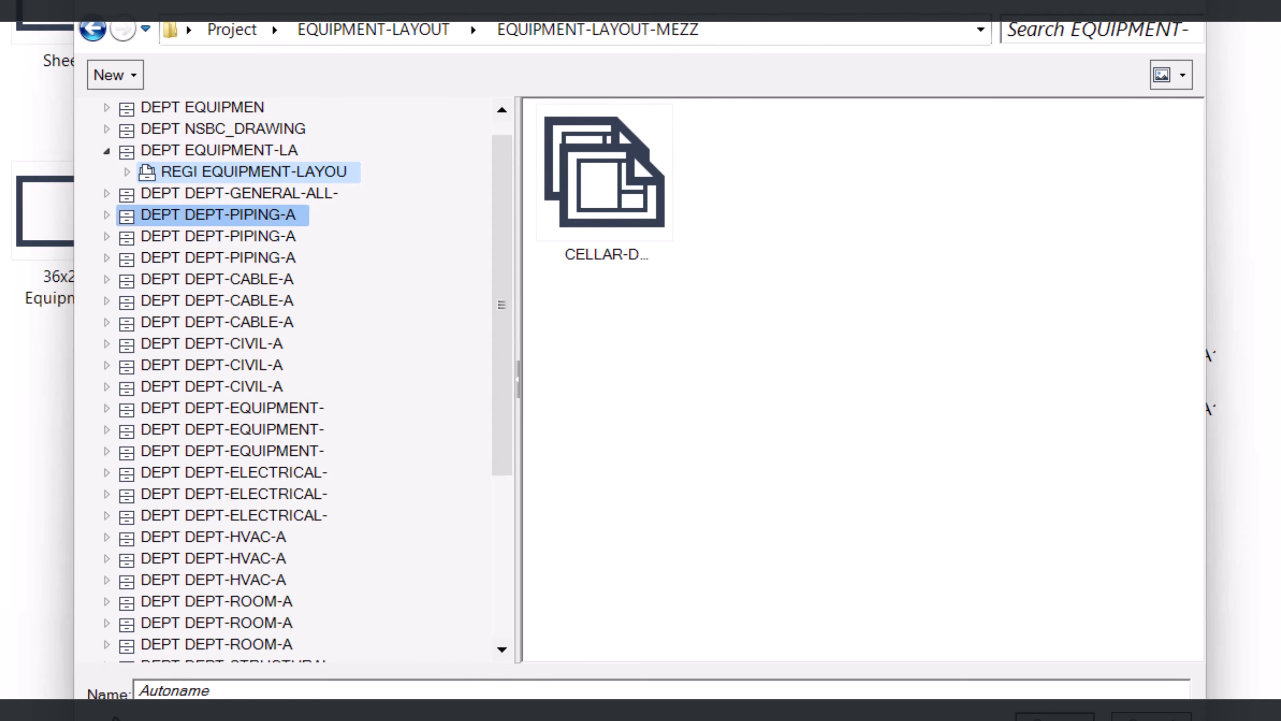
{"action": "left_click", "coordinate": [229, 690]}
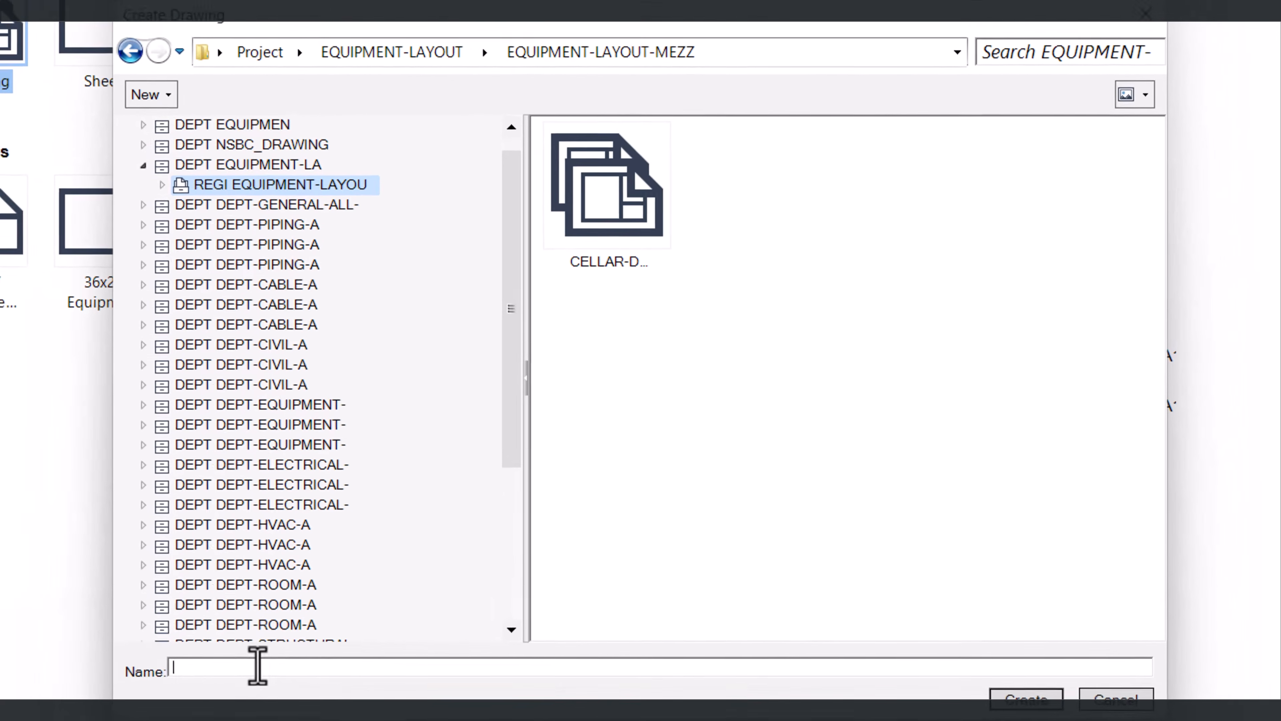
{"action": "type", "text": "CELLAR-DECK"}
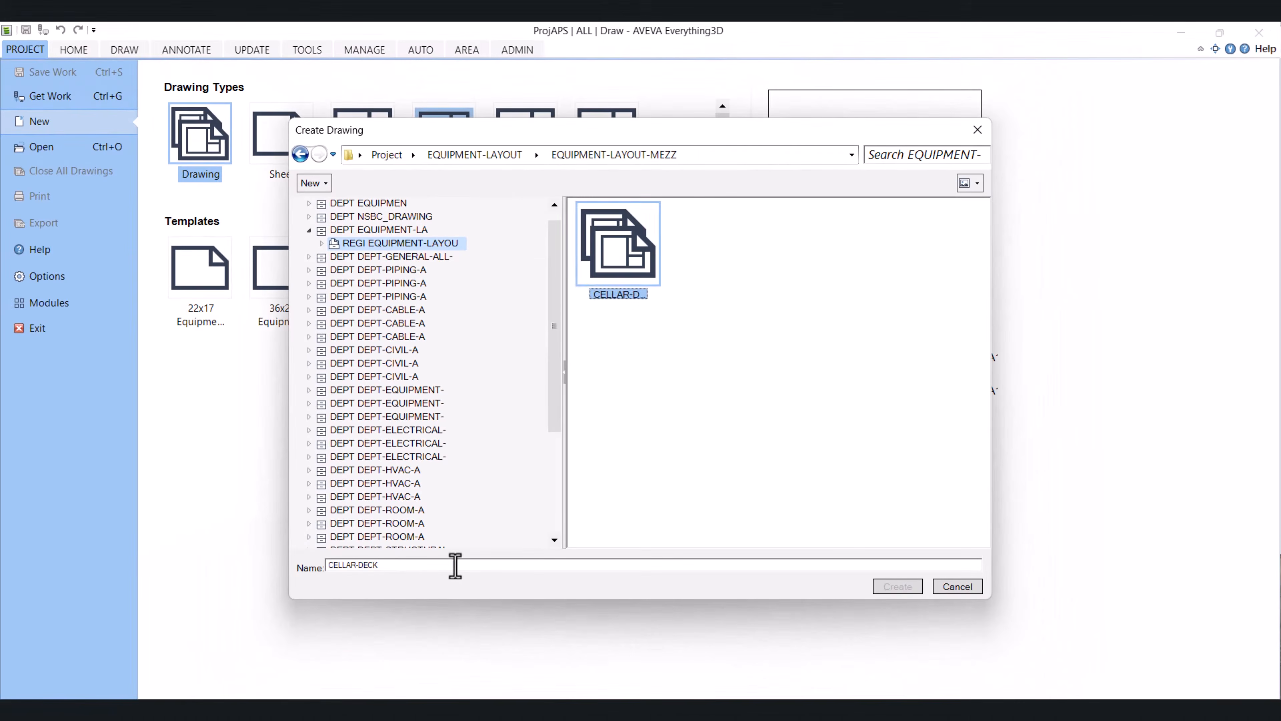
{"action": "left_click", "coordinate": [617, 260]}
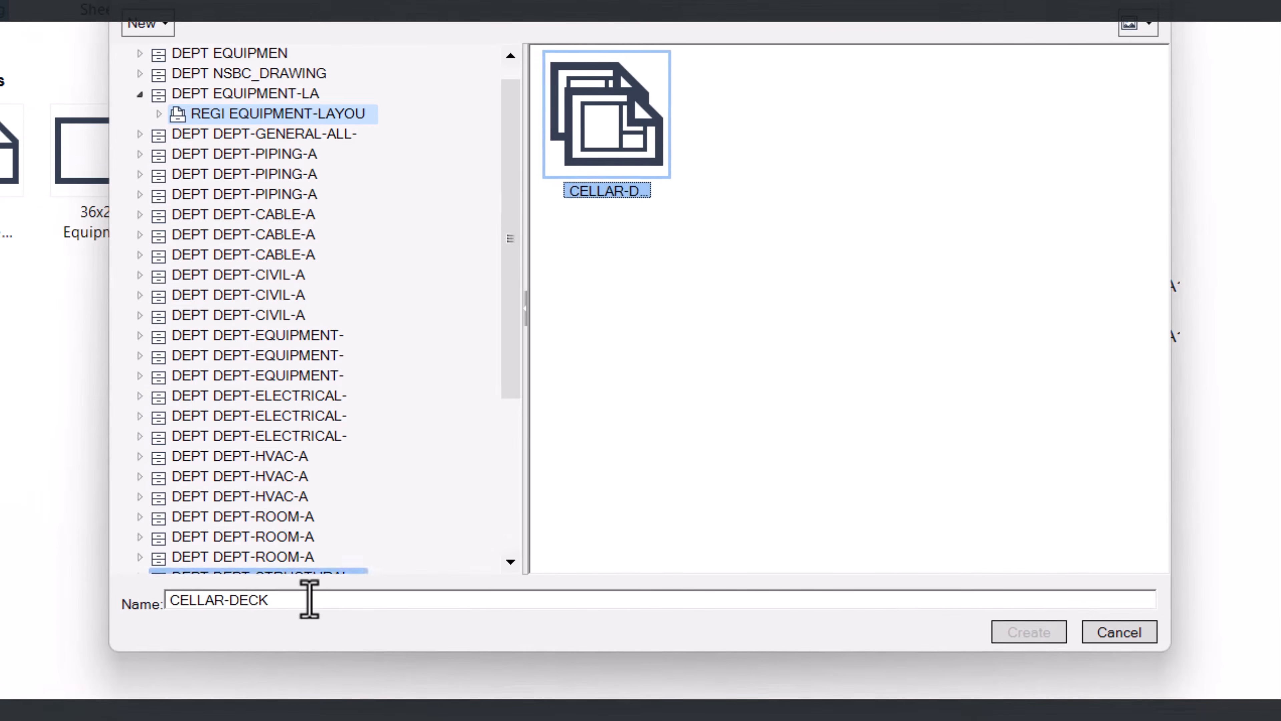
{"action": "left_click", "coordinate": [310, 599]}
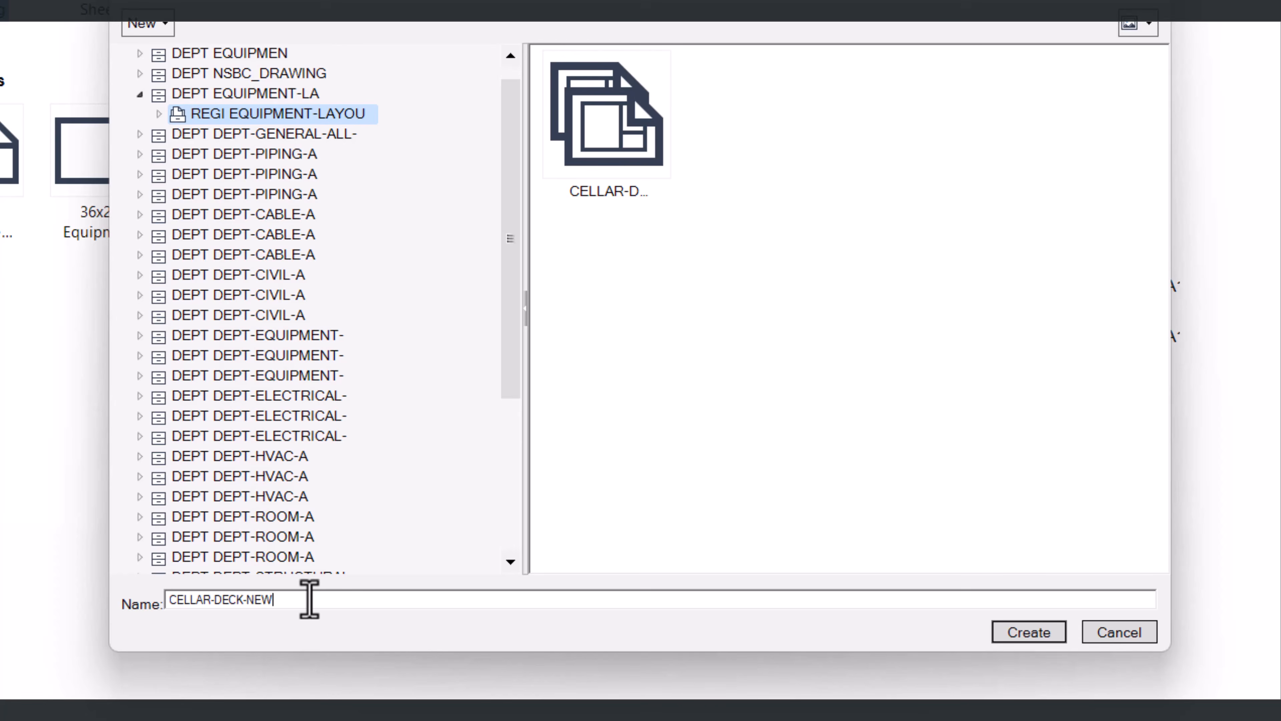
{"action": "left_click", "coordinate": [1007, 630]}
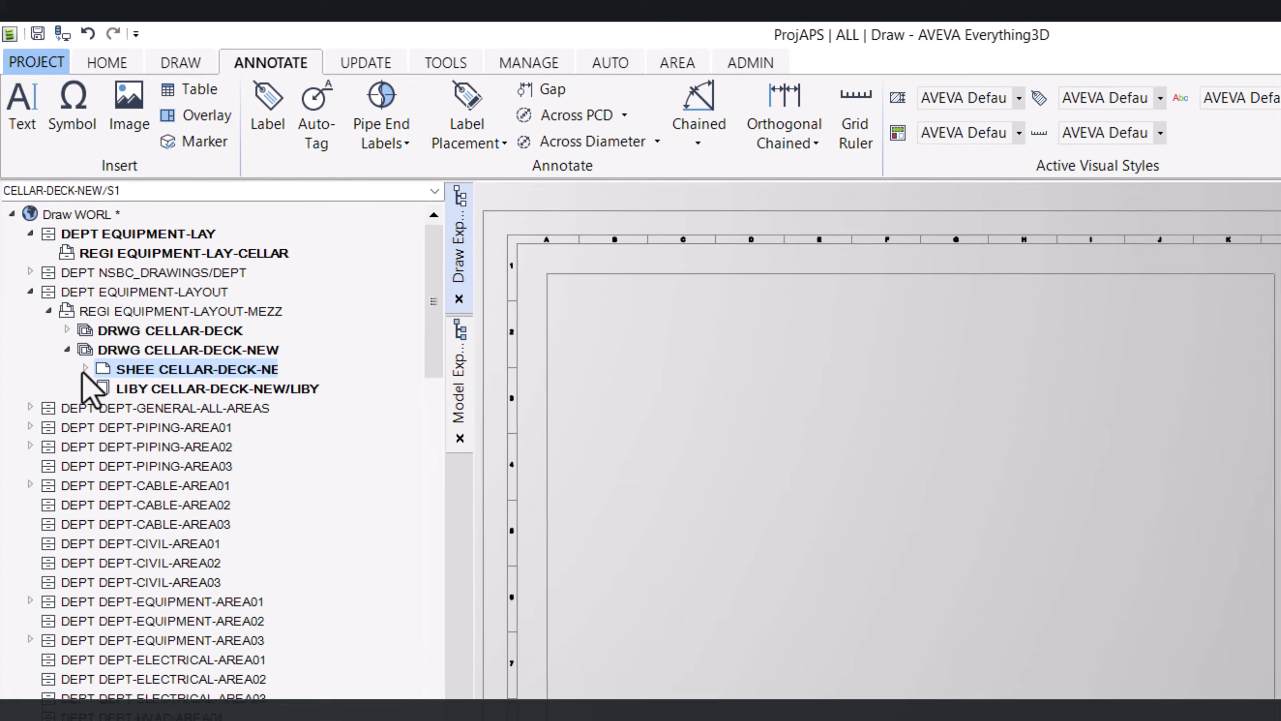
Expand the new drawing's sheet and inspect its view and title block
{"action": "left_click", "coordinate": [59, 261]}
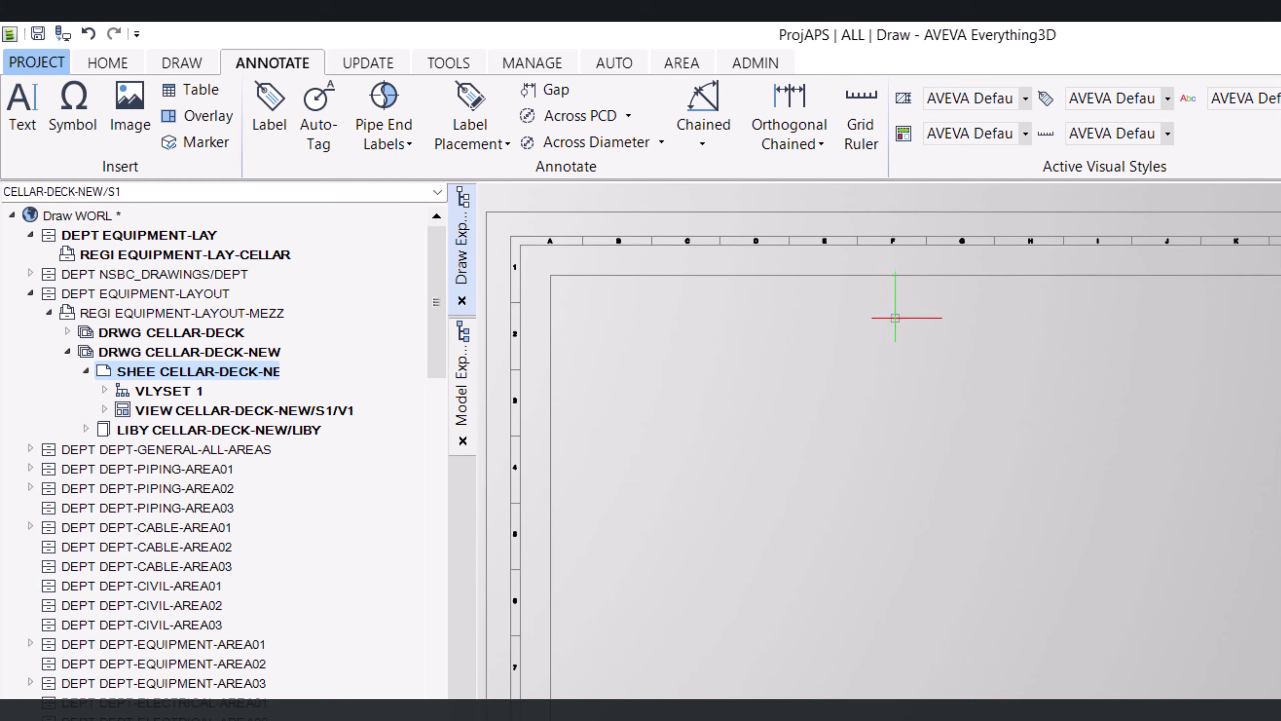
{"action": "left_click", "coordinate": [883, 275]}
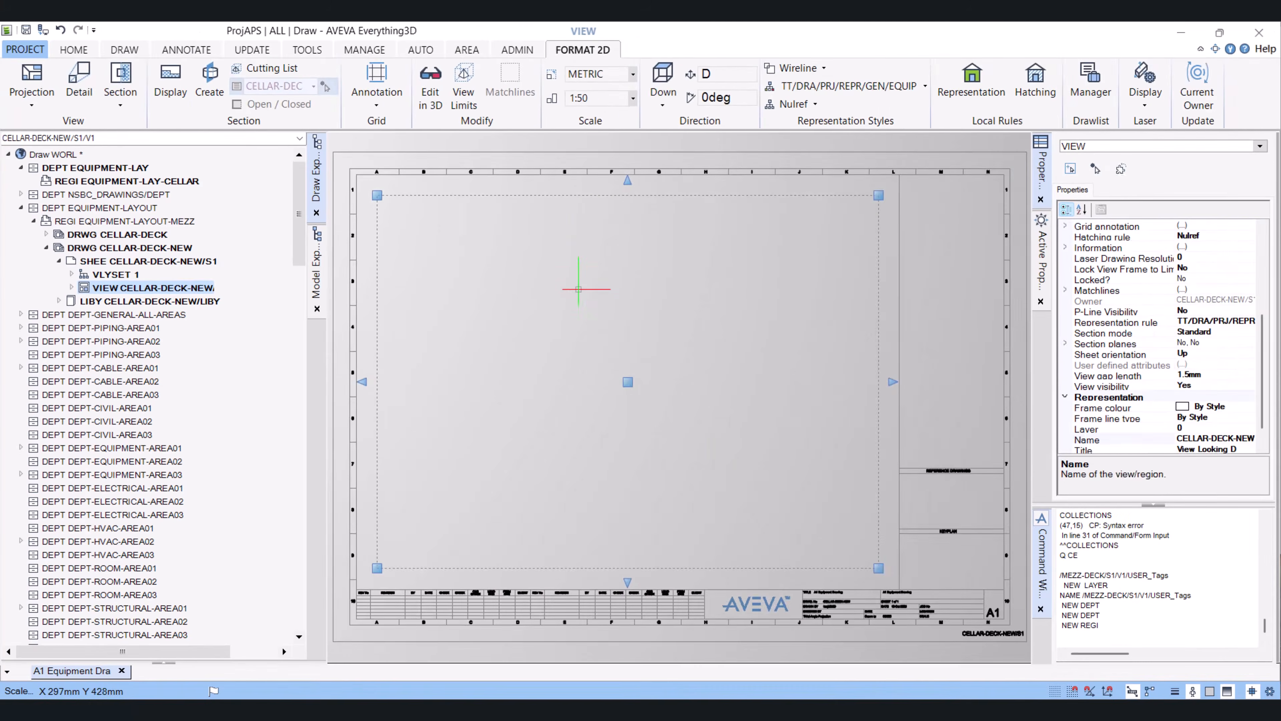
{"action": "key", "text": "Escape"}
{"action": "scroll", "coordinate": [579, 298], "scroll_direction": "down", "scroll_amount": 2}
{"action": "scroll", "coordinate": [761, 507], "scroll_direction": "up", "scroll_amount": 3}
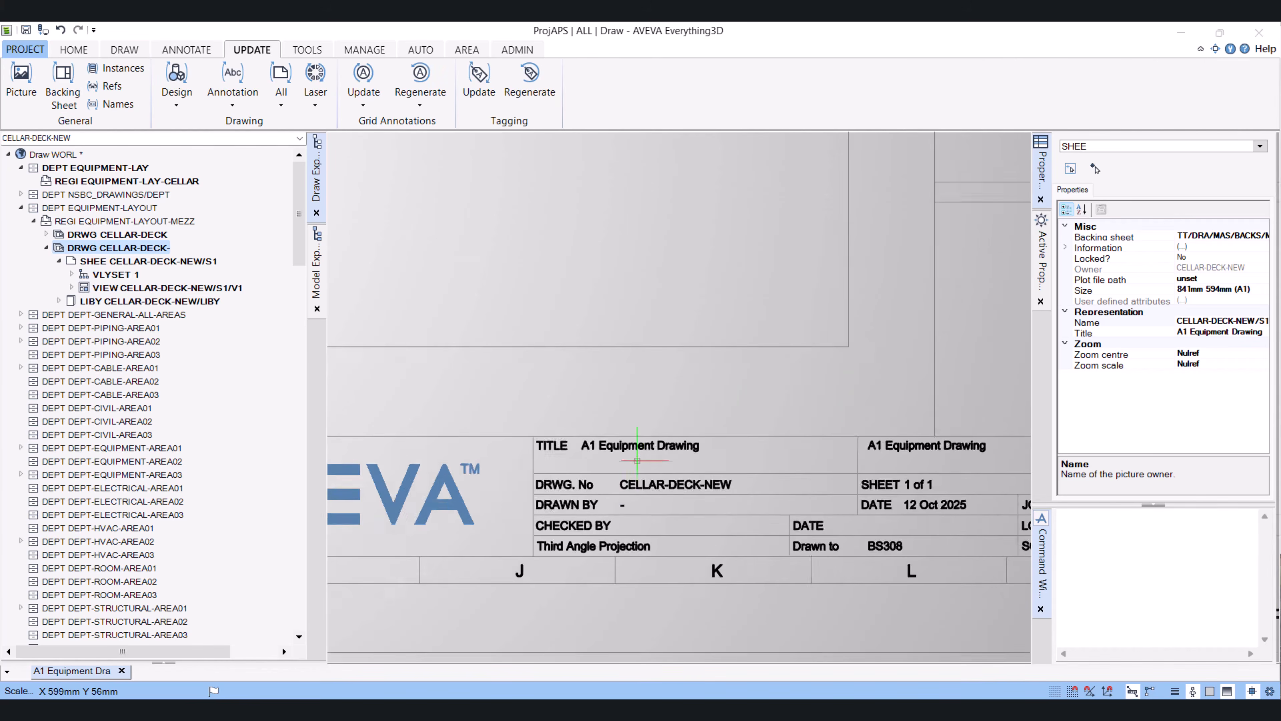
{"action": "scroll", "coordinate": [646, 457], "scroll_direction": "down", "scroll_amount": 9}
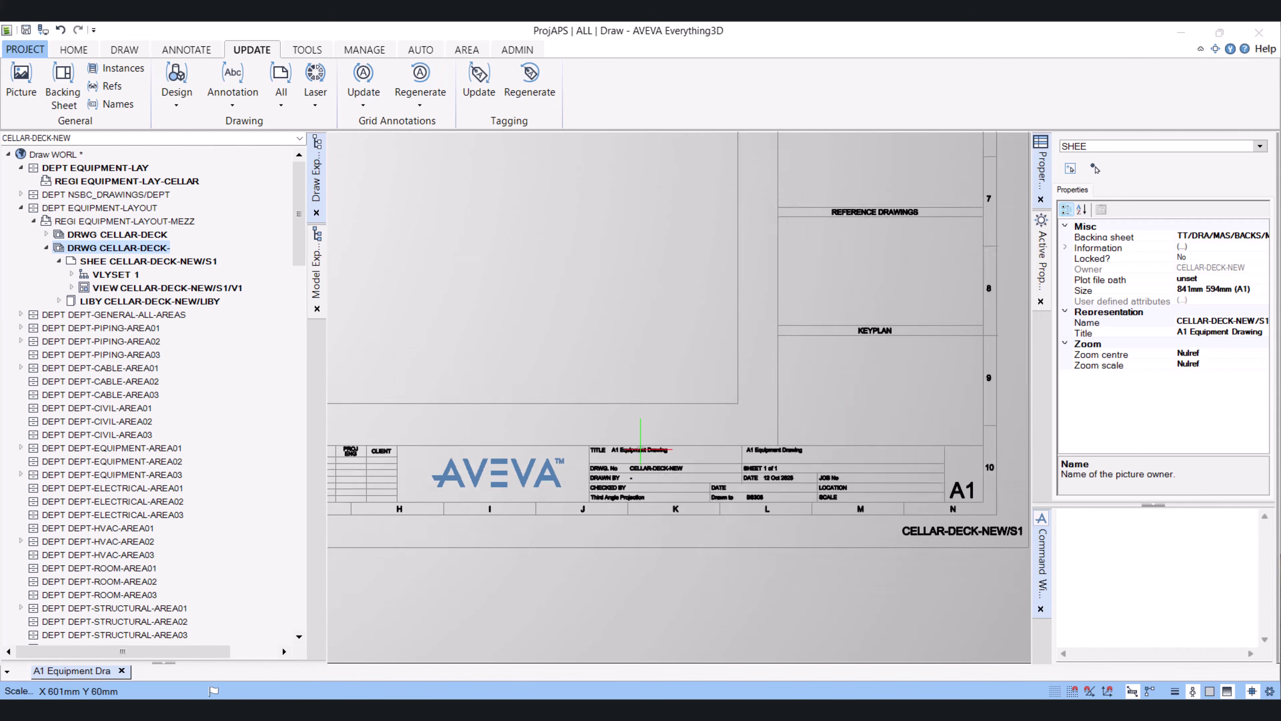
{"action": "scroll", "coordinate": [622, 437], "scroll_direction": "up", "scroll_amount": 8}
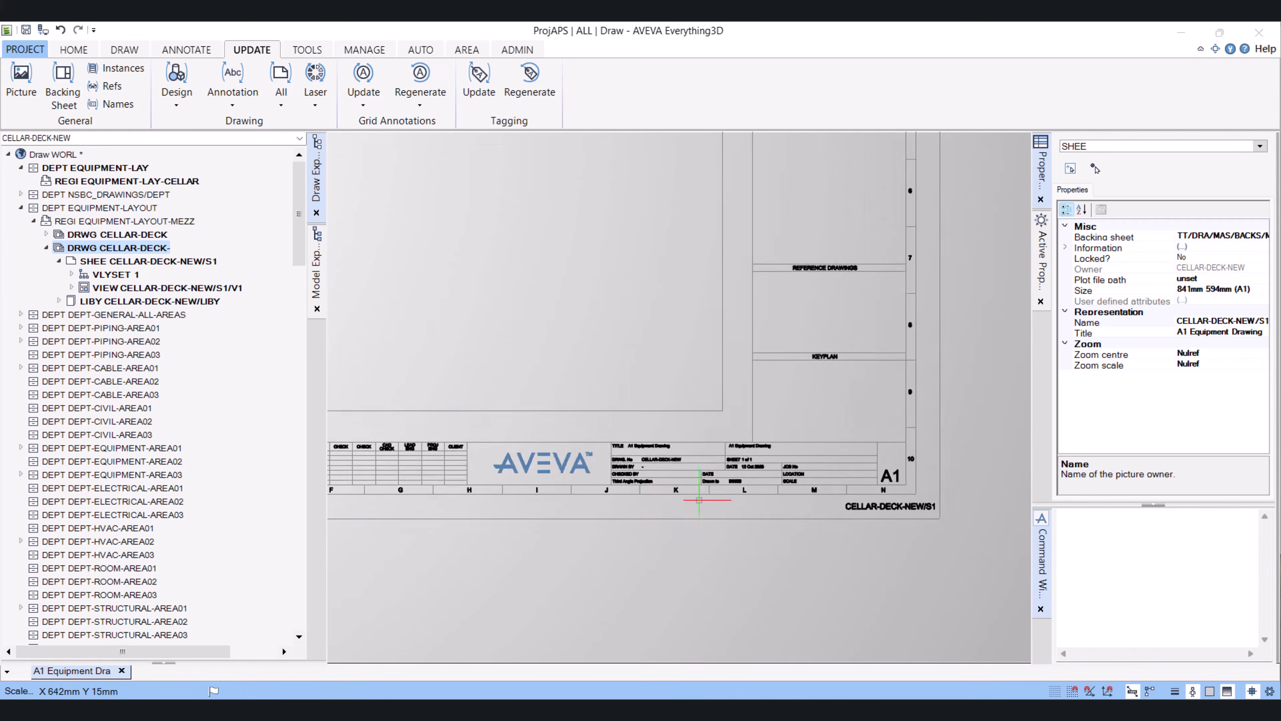
Select the drawing's sheet and query its attributes in the command window
{"action": "scroll", "coordinate": [537, 359], "scroll_direction": "up", "scroll_amount": 3}
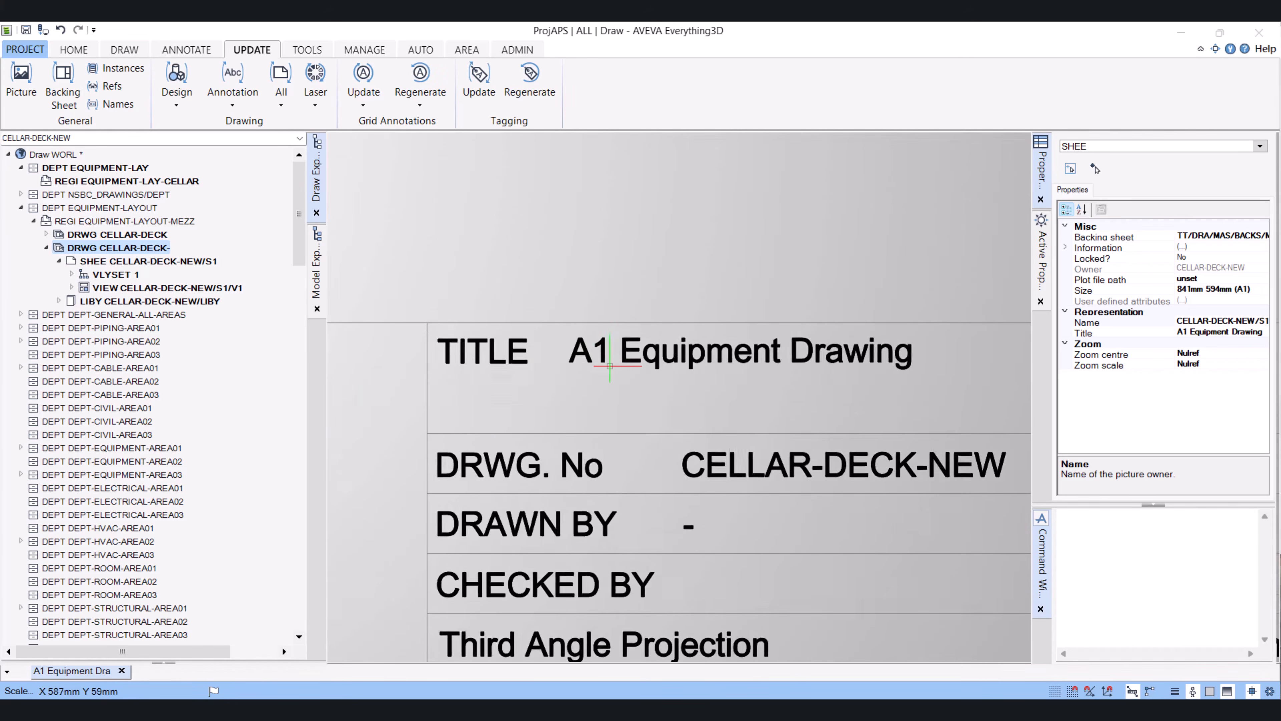
{"action": "scroll", "coordinate": [665, 382], "scroll_direction": "down", "scroll_amount": 3}
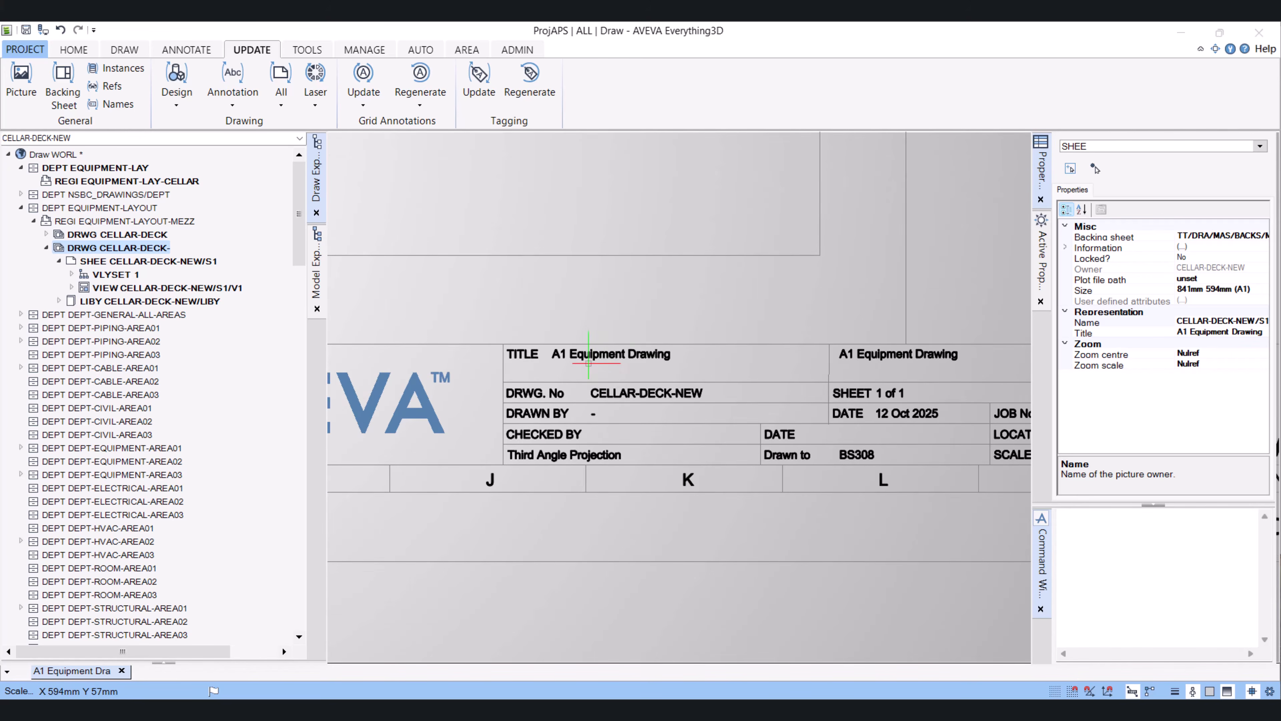
{"action": "left_click", "coordinate": [100, 261]}
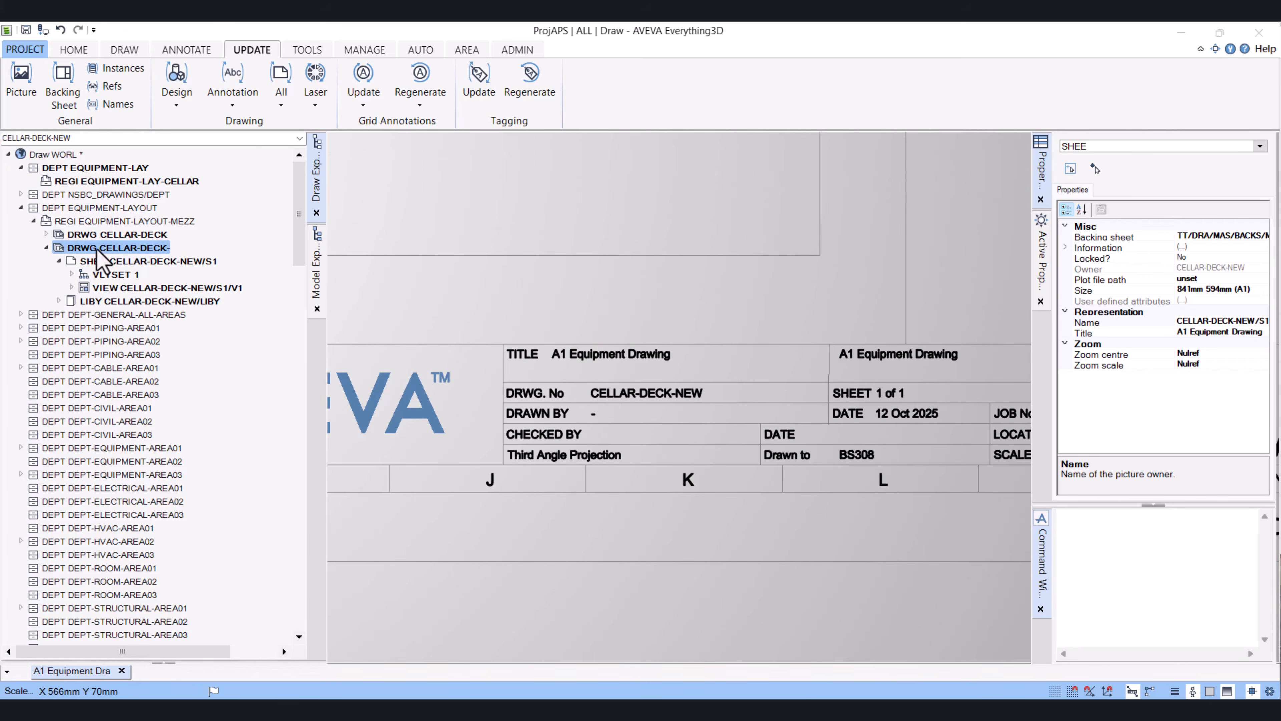
{"action": "left_click", "coordinate": [1084, 616]}
{"action": "type", "text": "Q "}
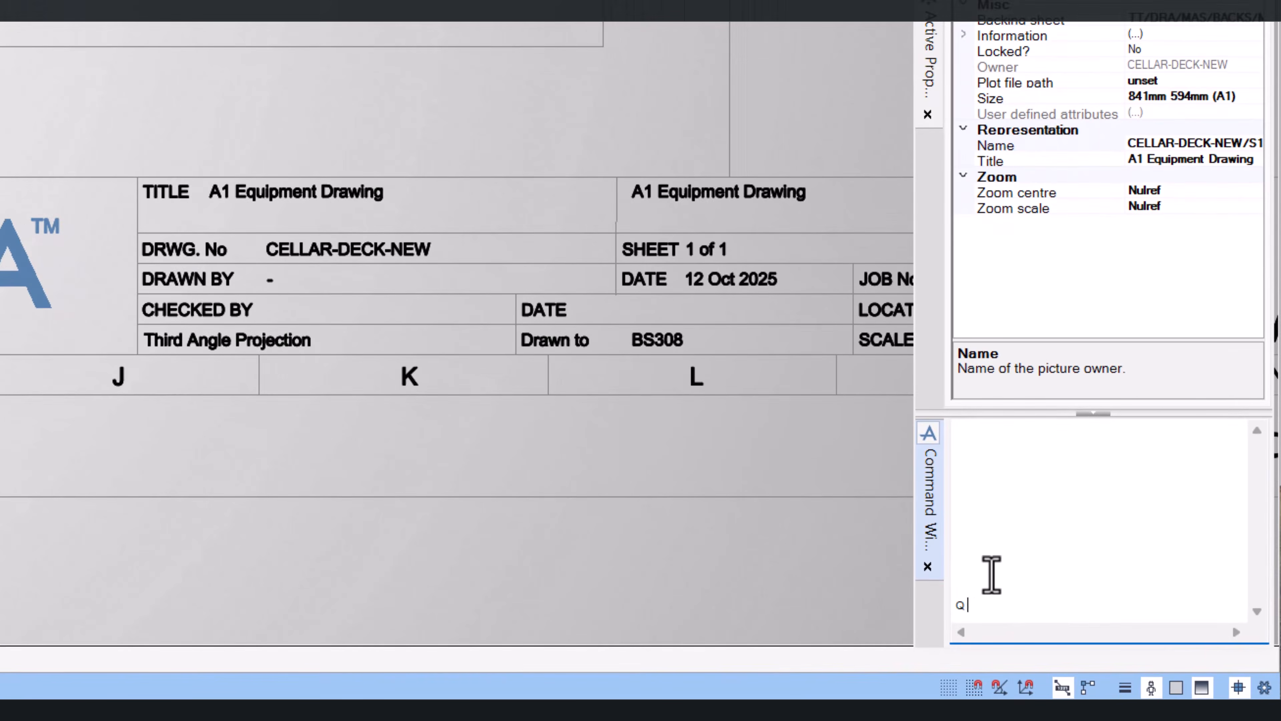
{"action": "type", "text": "ATT"}
{"action": "key", "text": "Return"}
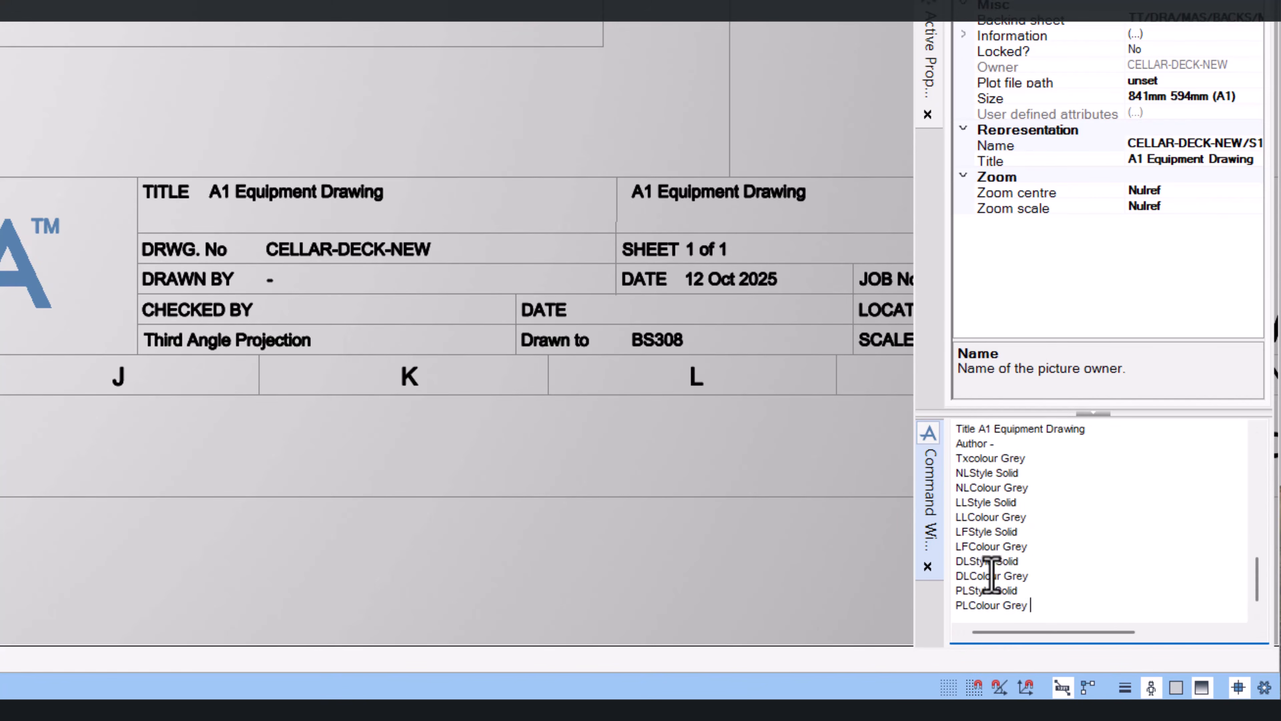
Set the sheet title to 'ABC PEOJECT' through the command line
{"action": "left_click_drag", "start_coordinate": [1256, 592], "coordinate": [1252, 524]}
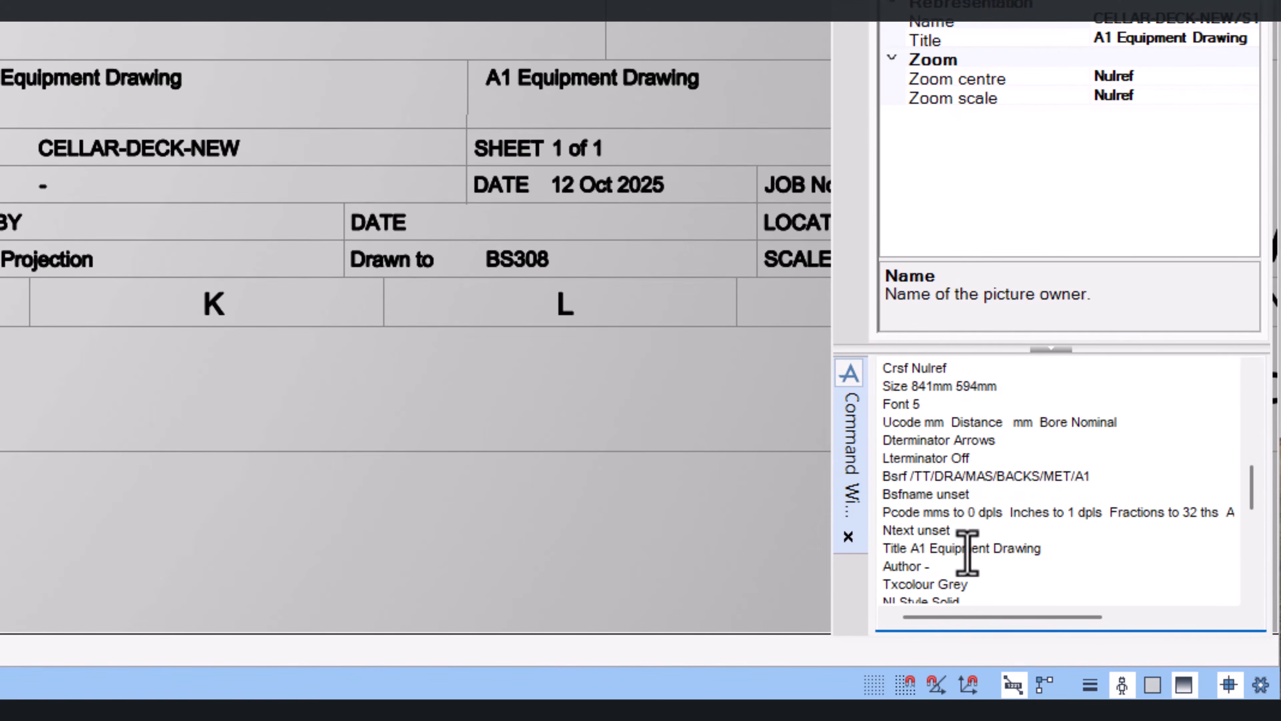
{"action": "scroll", "coordinate": [967, 552], "scroll_direction": "down", "scroll_amount": 10}
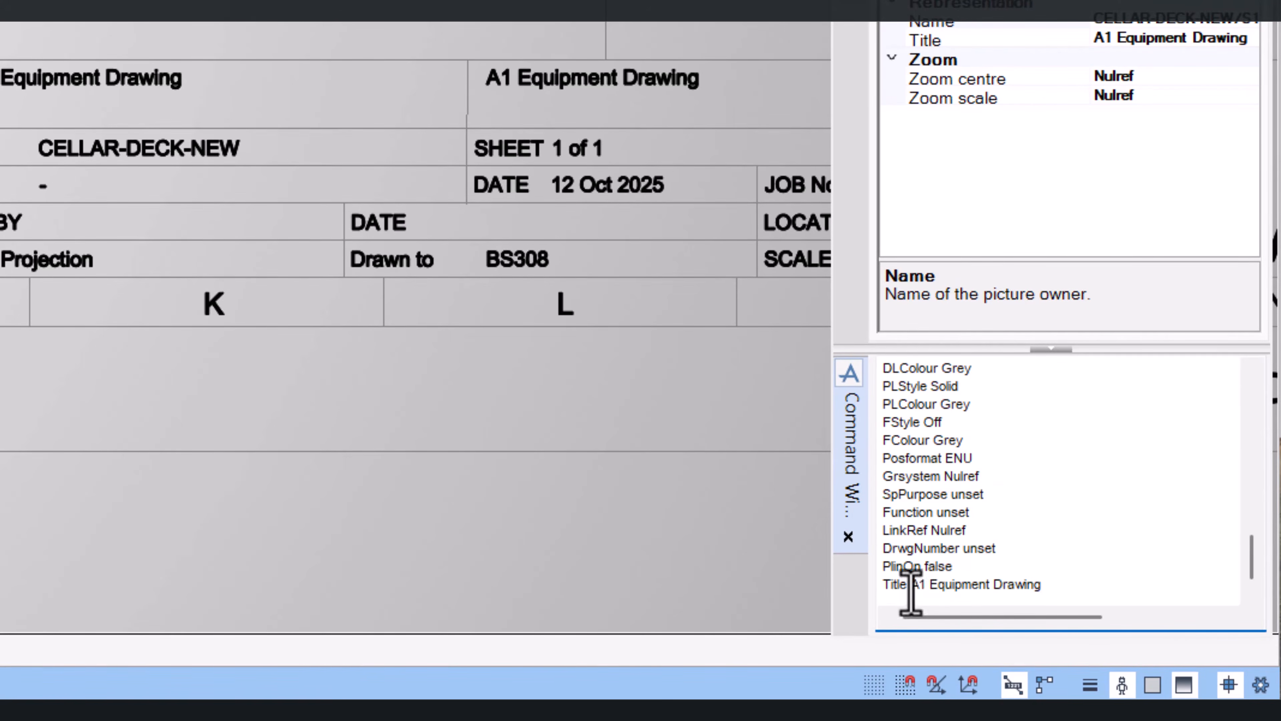
{"action": "left_click_drag", "start_coordinate": [911, 584], "coordinate": [1100, 606]}
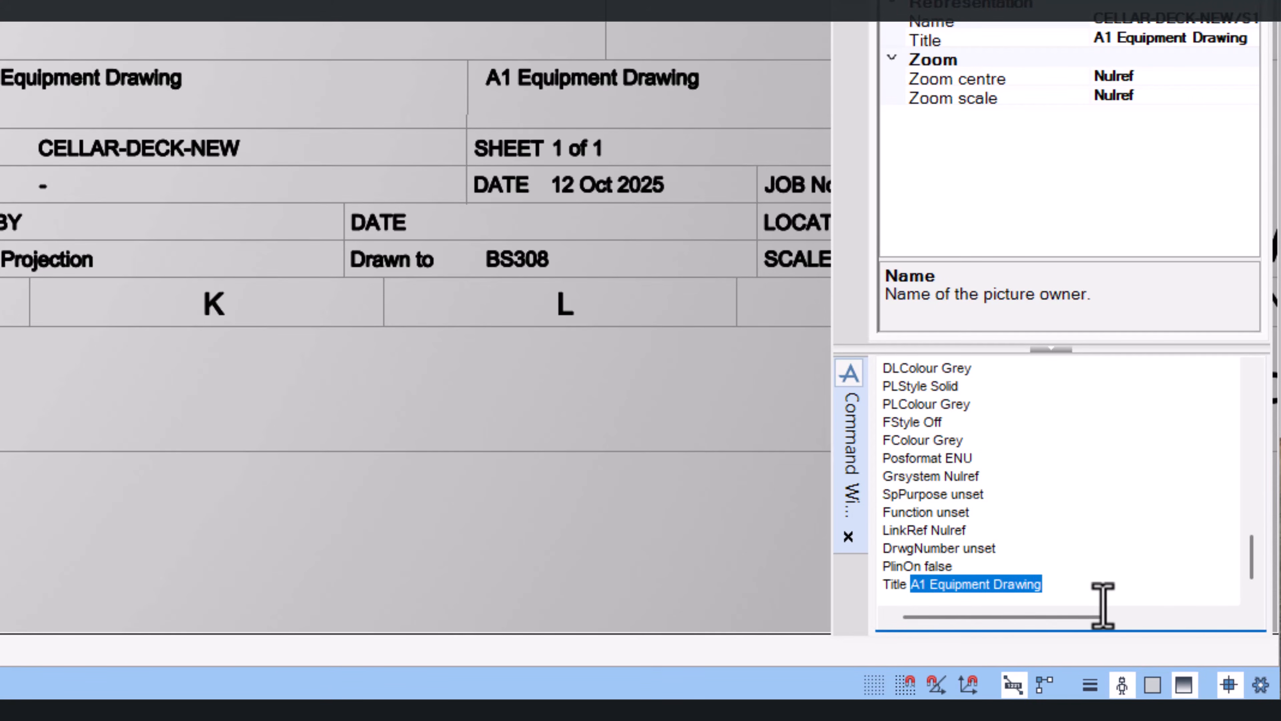
{"action": "type", "text": "'ABC P"}
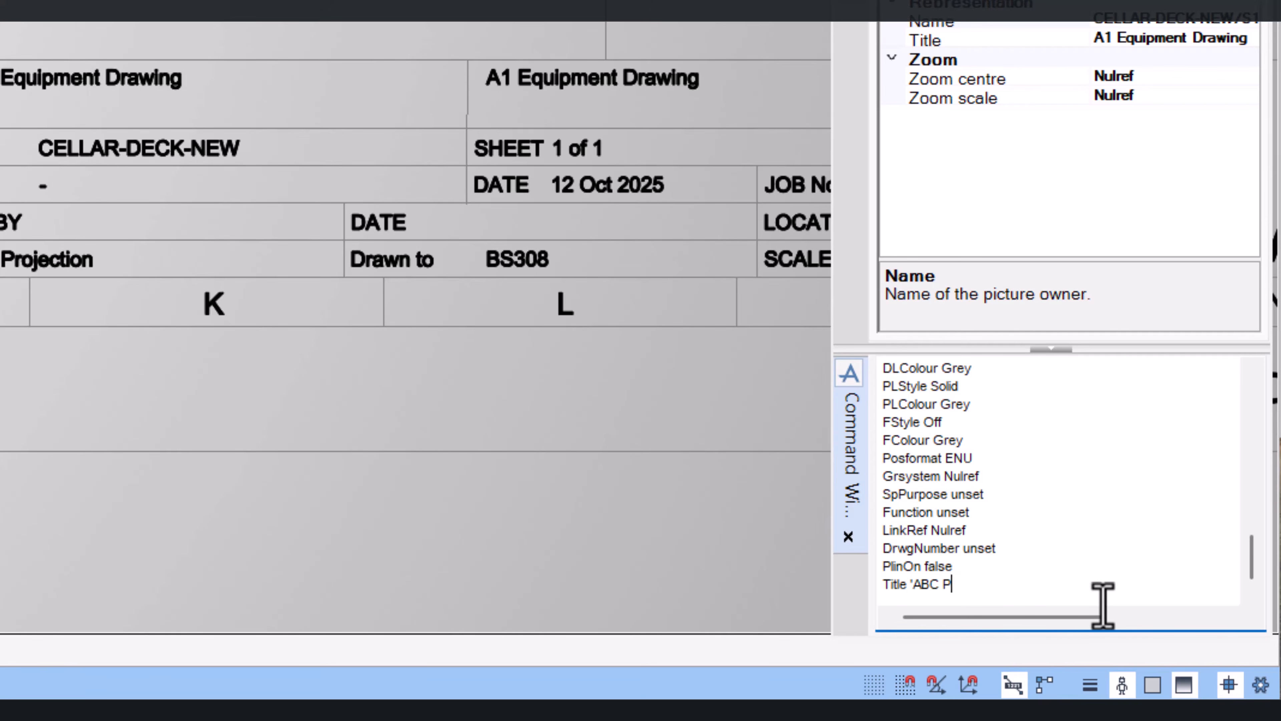
{"action": "type", "text": "EOJECT"}
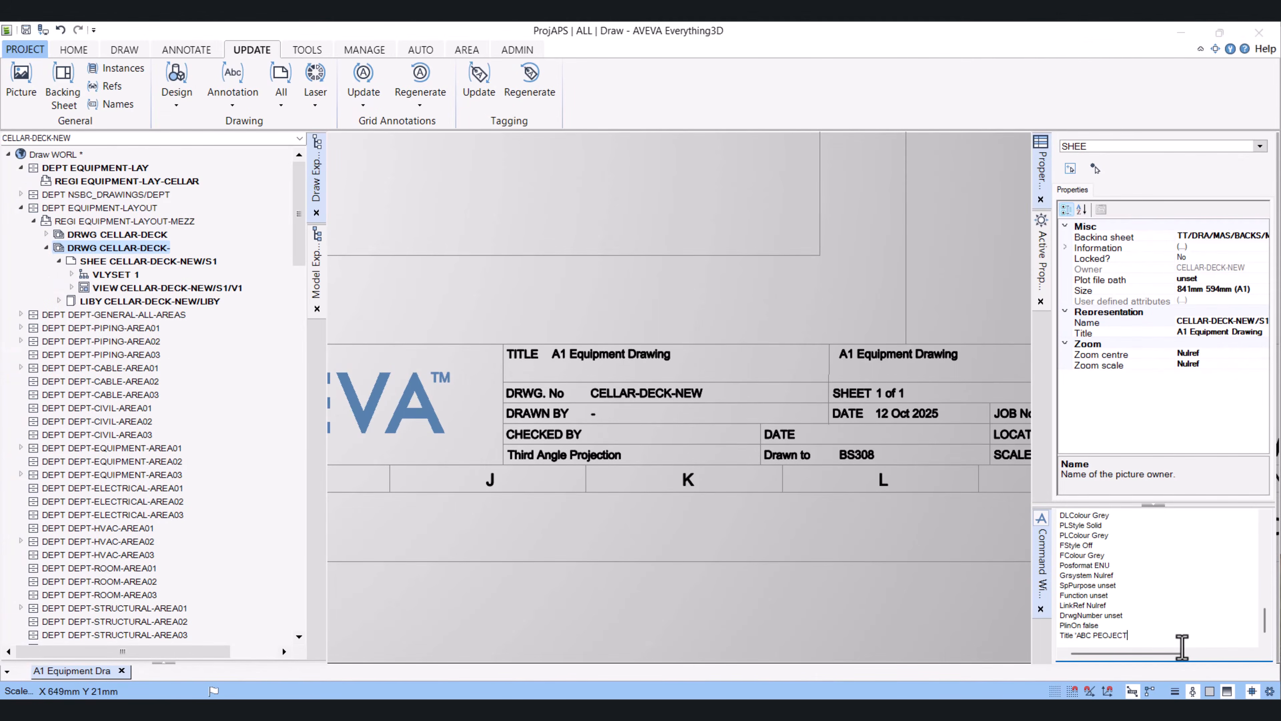
{"action": "key", "text": "Return"}
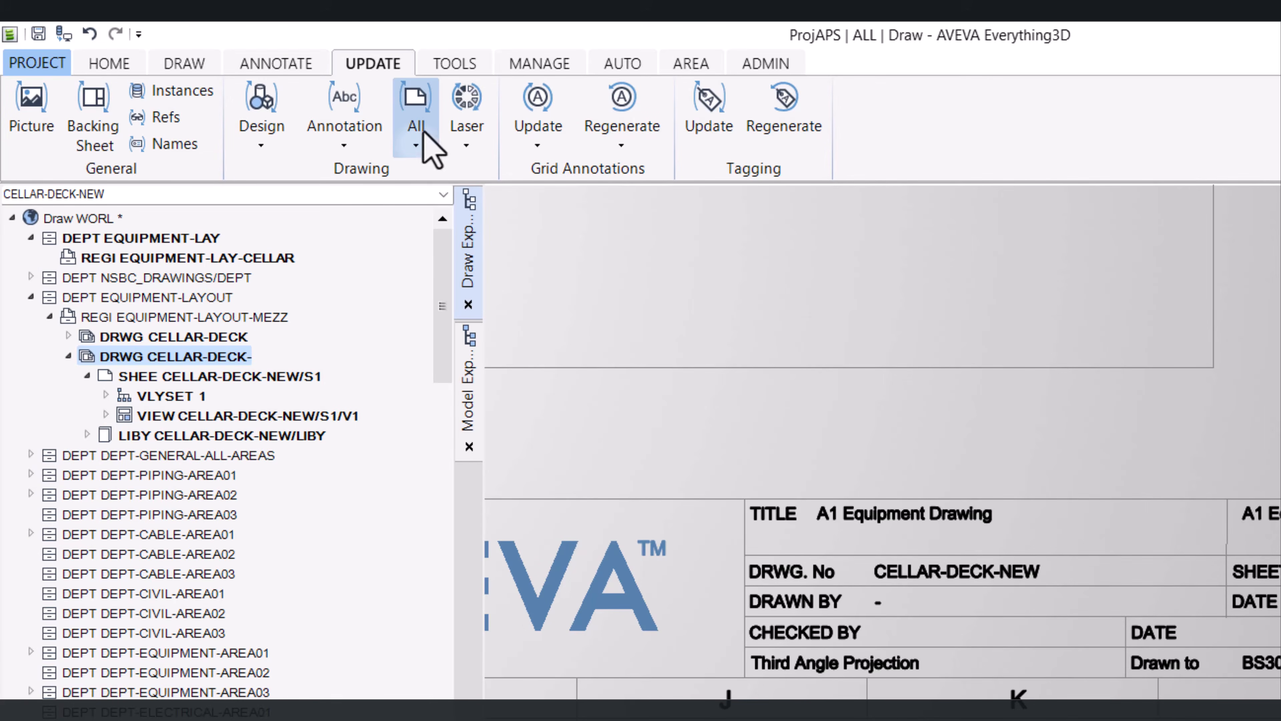
Update all items on the drawing so the title block reflects the new title
{"action": "left_click", "coordinate": [417, 145]}
{"action": "left_click", "coordinate": [463, 179]}
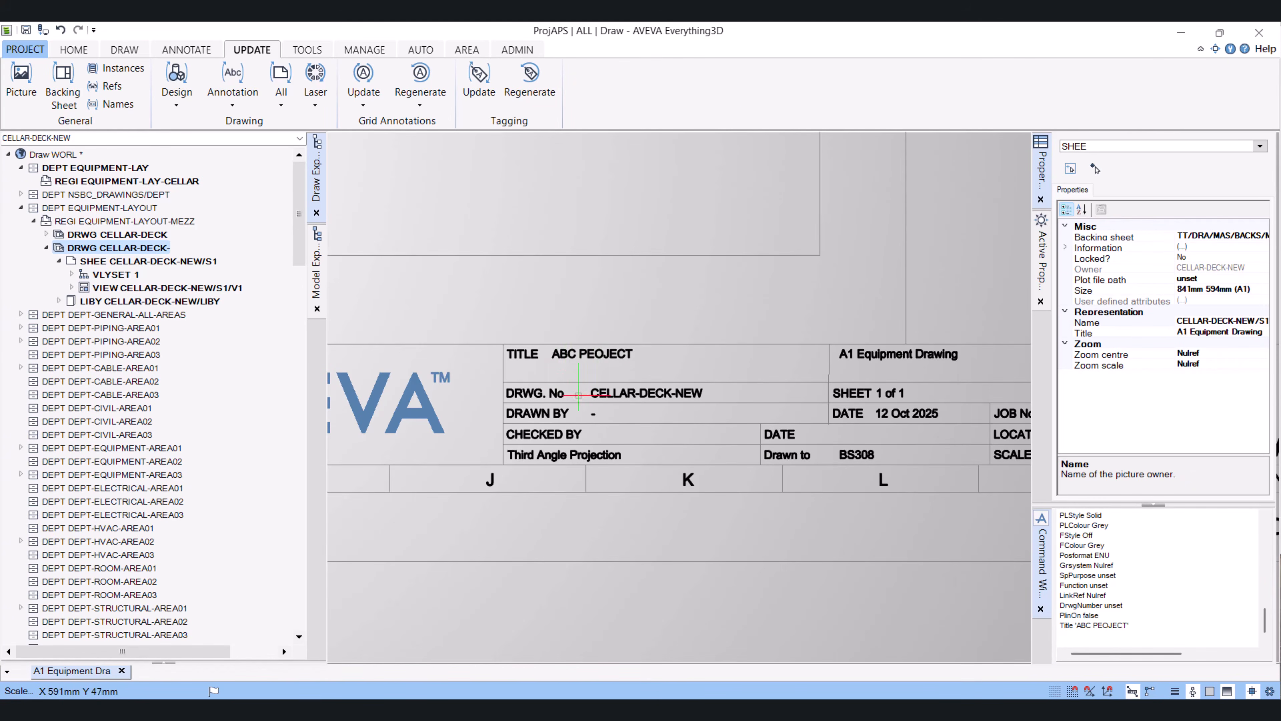
{"action": "scroll", "coordinate": [576, 400], "scroll_direction": "down", "scroll_amount": 2}
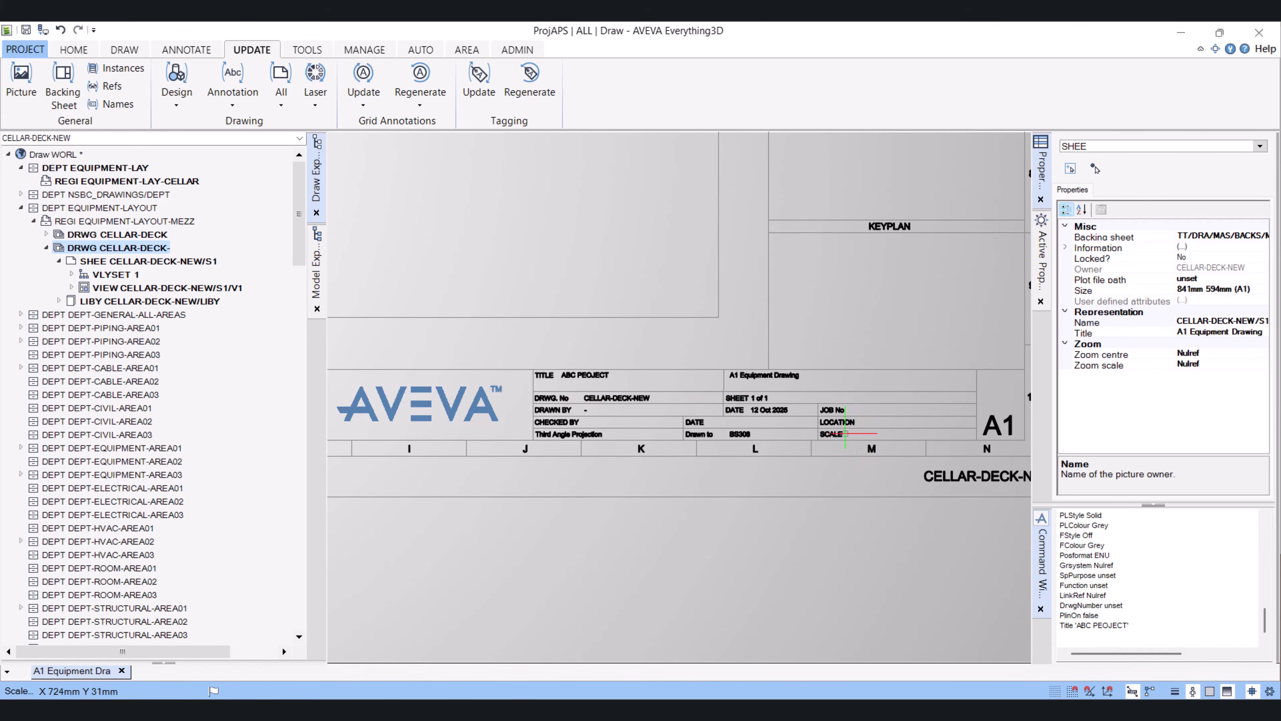
{"action": "scroll", "coordinate": [846, 433], "scroll_direction": "up", "scroll_amount": 2}
{"action": "scroll", "coordinate": [838, 431], "scroll_direction": "down", "scroll_amount": 3}
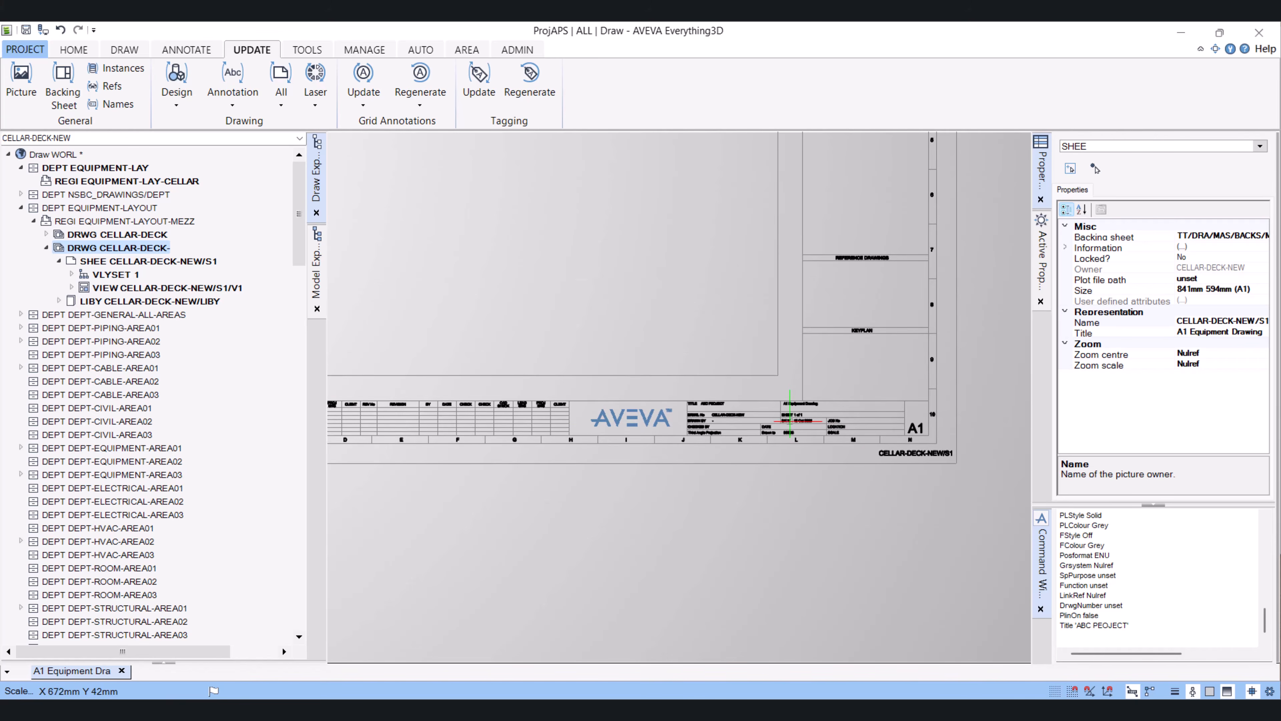
{"action": "scroll", "coordinate": [786, 421], "scroll_direction": "down", "scroll_amount": 4}
{"action": "scroll", "coordinate": [721, 347], "scroll_direction": "up", "scroll_amount": 3}
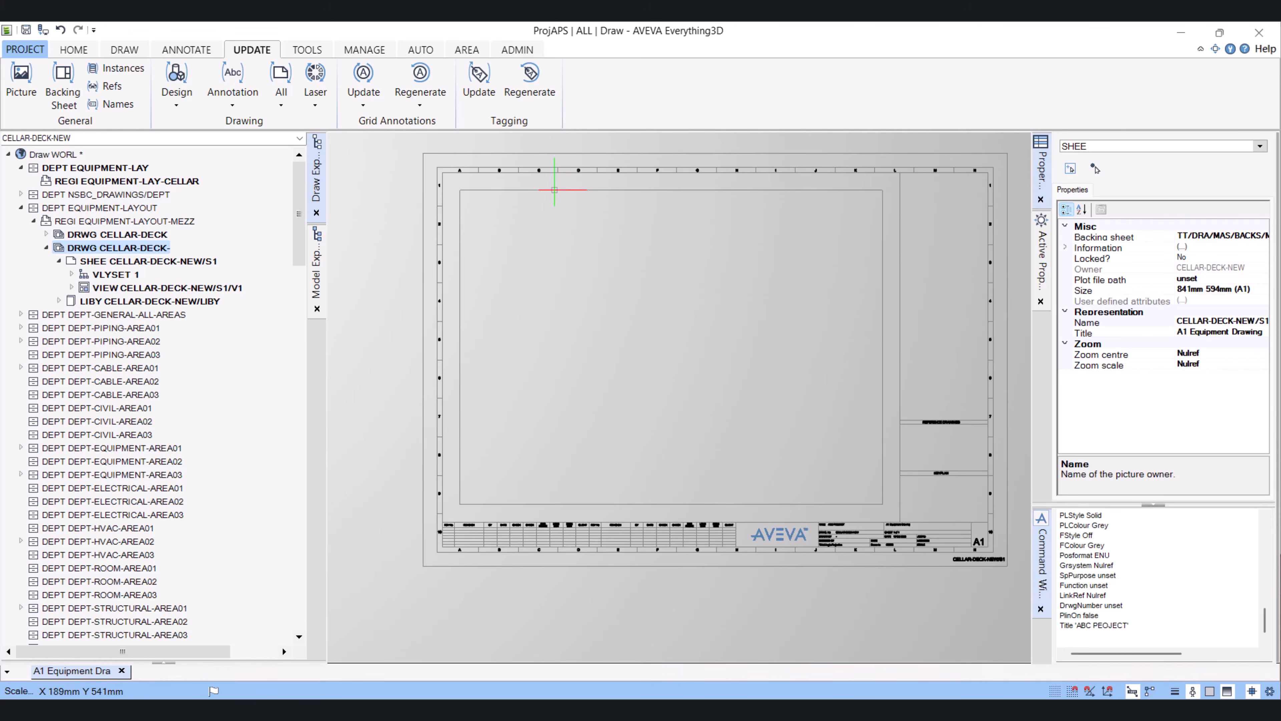
Open the sheet's view for editing in 3D and show the Model Explorer
{"action": "left_click", "coordinate": [554, 190]}
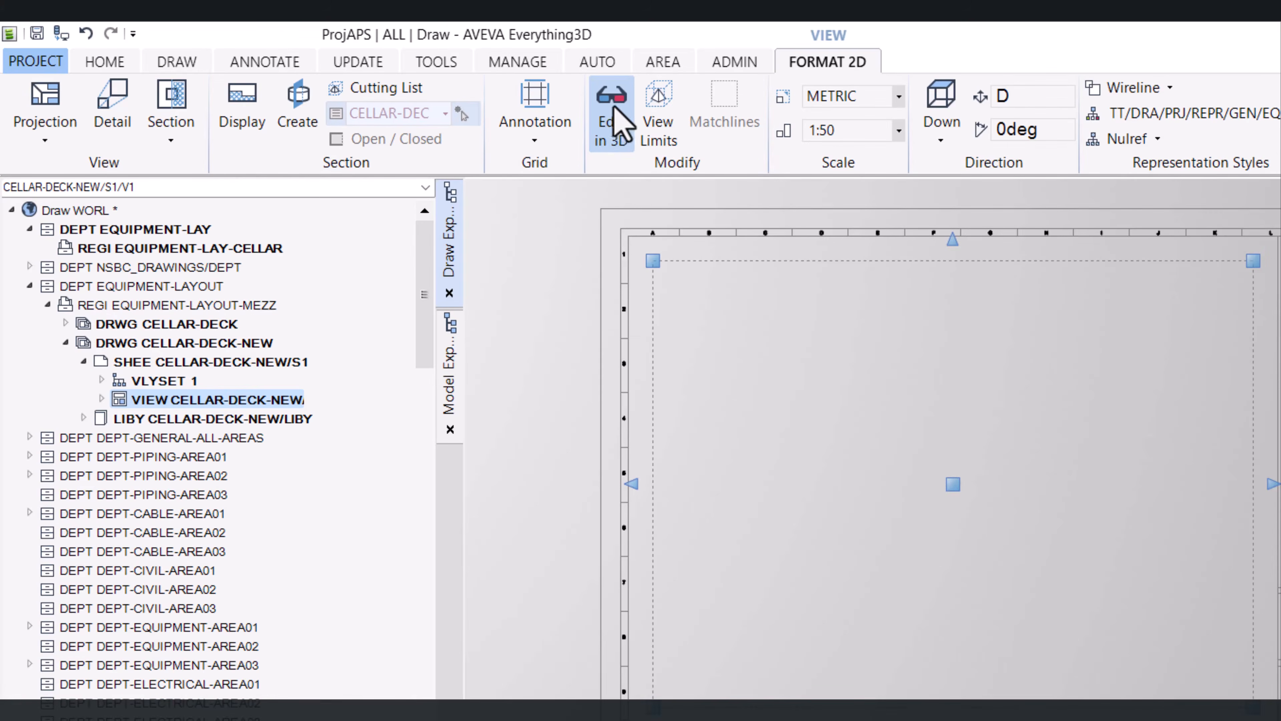
{"action": "left_click", "coordinate": [617, 126]}
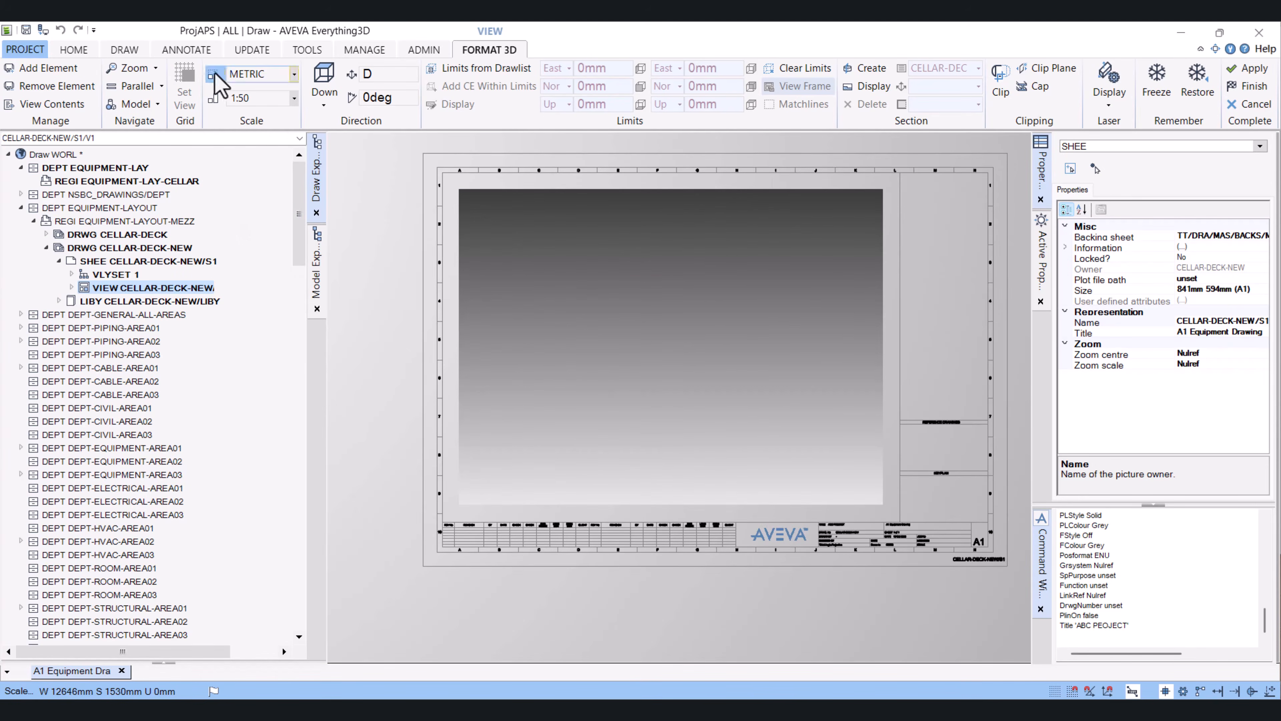
{"action": "left_click", "coordinate": [316, 308]}
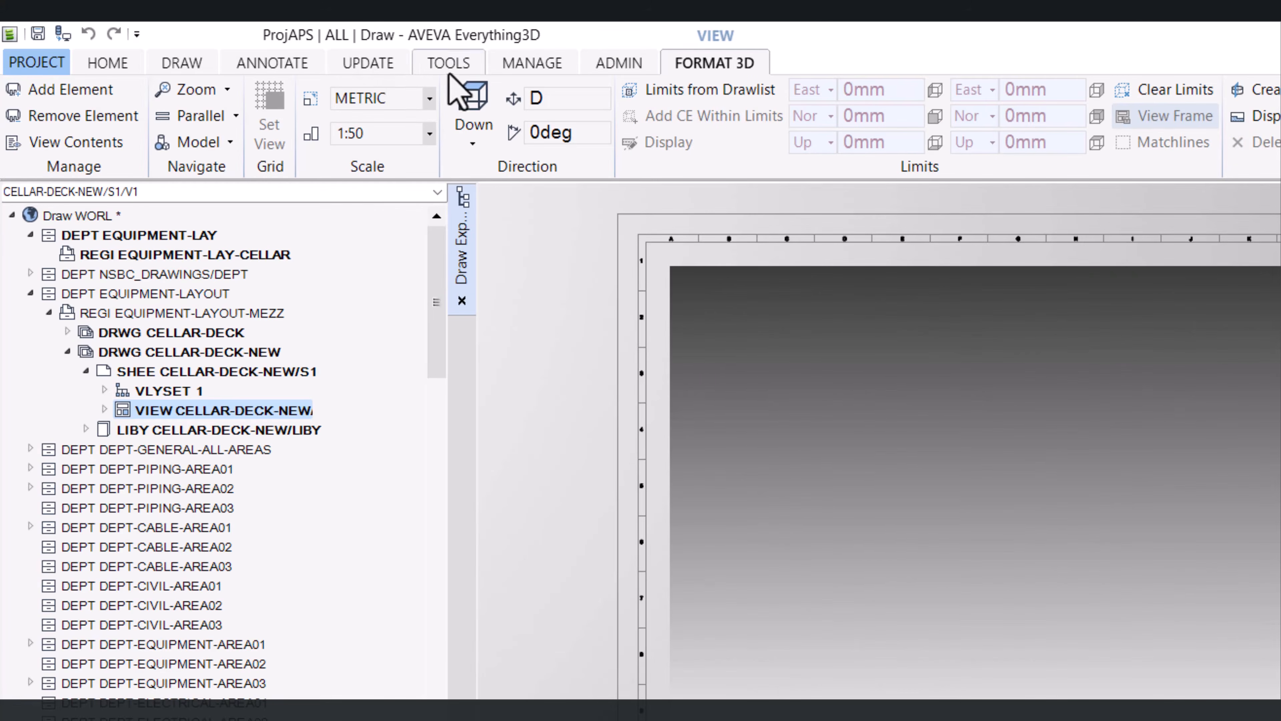
{"action": "left_click", "coordinate": [445, 66]}
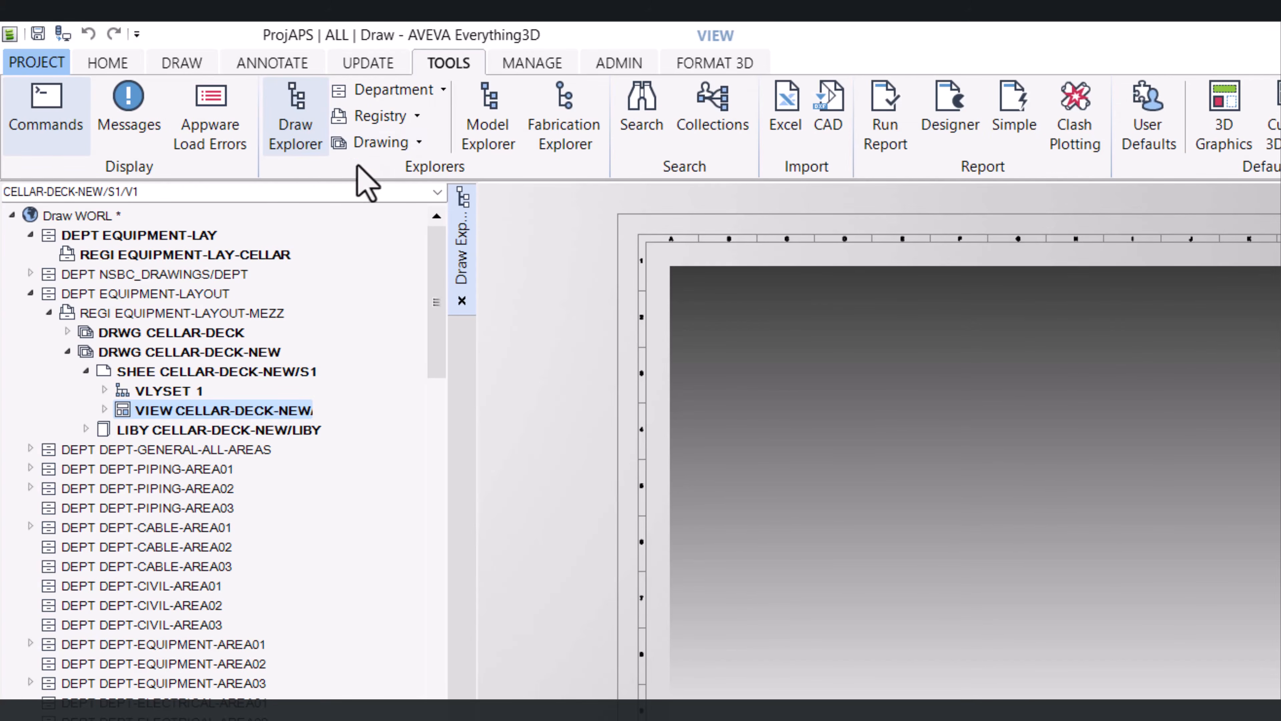
{"action": "left_click", "coordinate": [496, 136]}
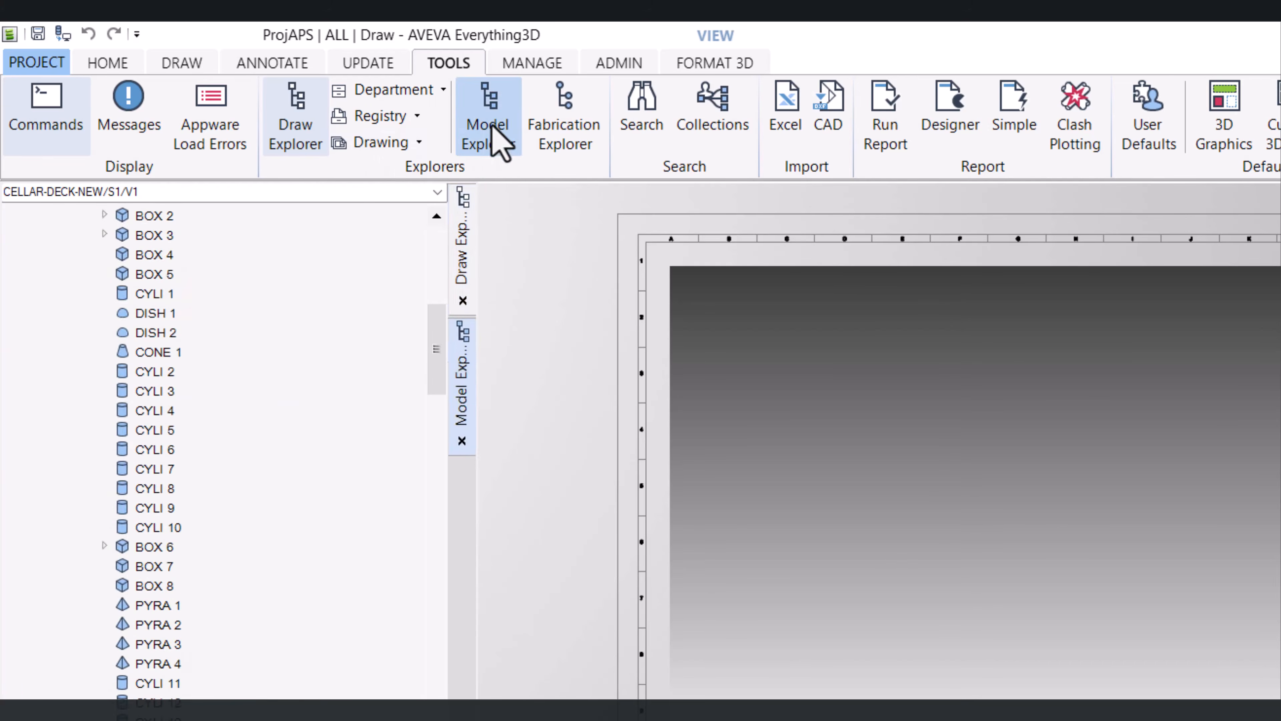
Add SITE EQUIP to the drawing view
{"action": "left_click_drag", "start_coordinate": [435, 350], "coordinate": [434, 289]}
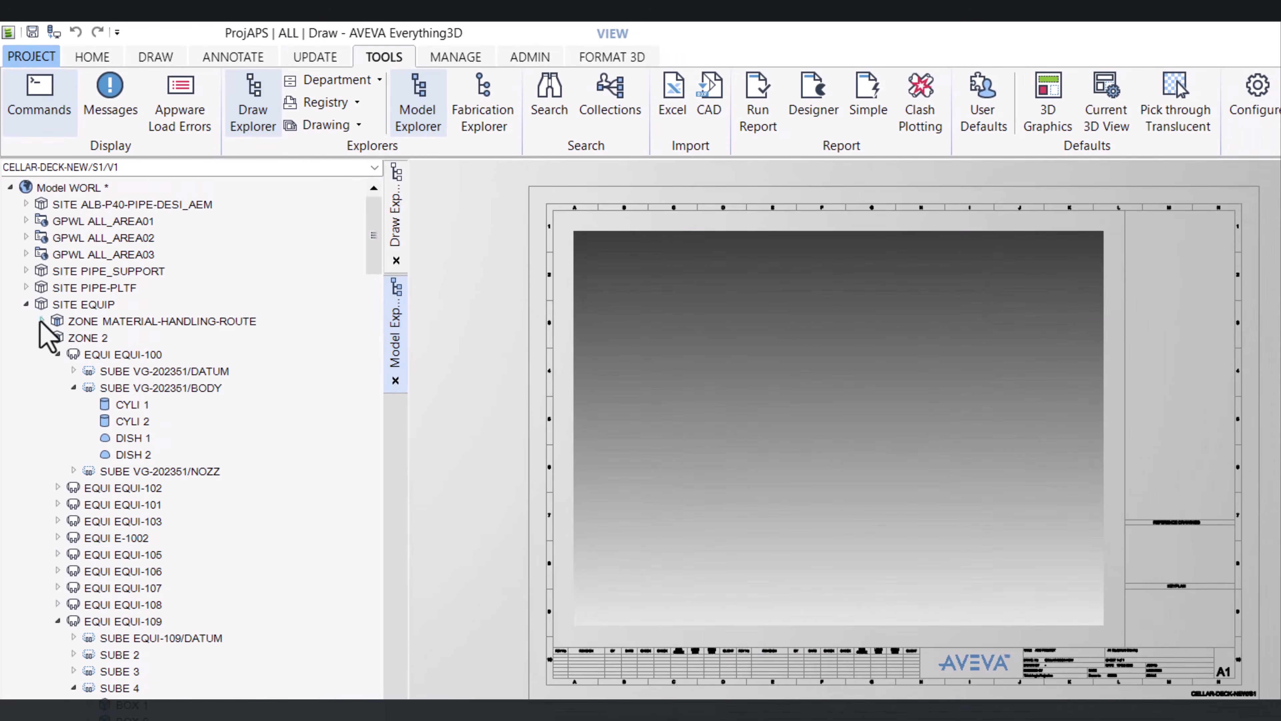
{"action": "left_click", "coordinate": [26, 304]}
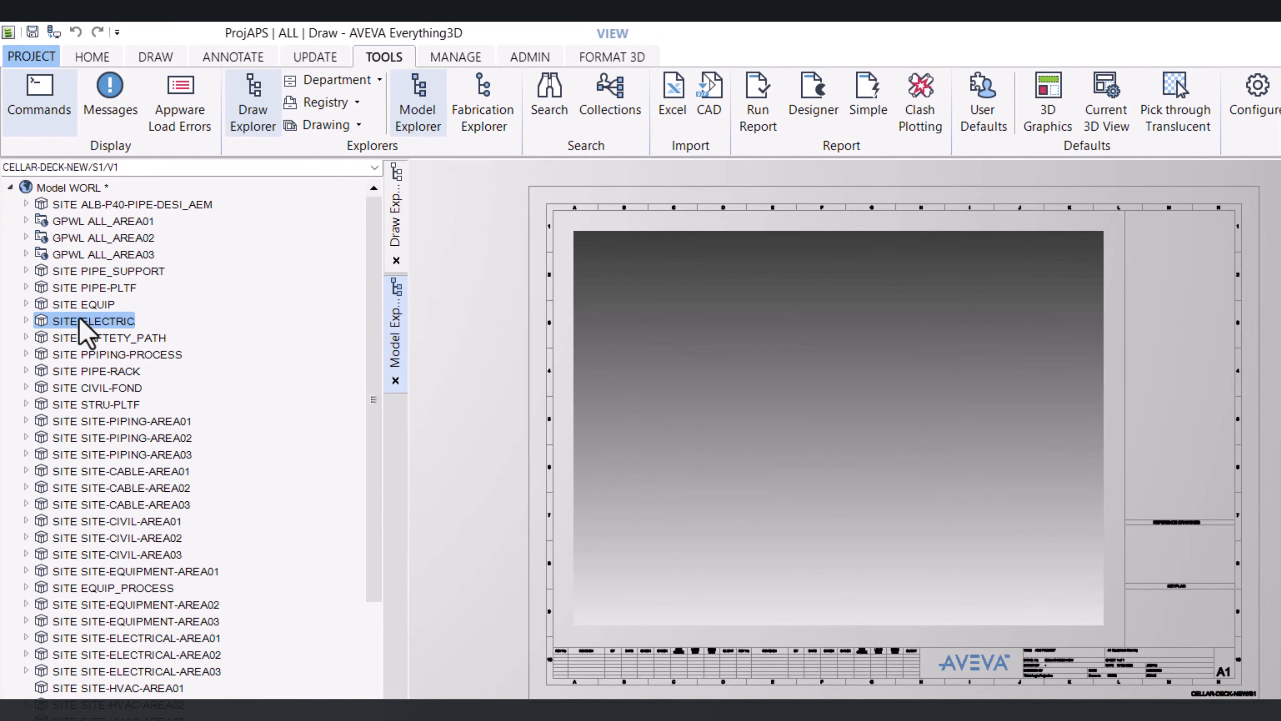
{"action": "mouse_move", "coordinate": [81, 302]}
{"action": "left_mouse_down"}
{"action": "mouse_move", "coordinate": [777, 463]}
{"action": "mouse_move", "coordinate": [786, 479]}
{"action": "left_mouse_up"}
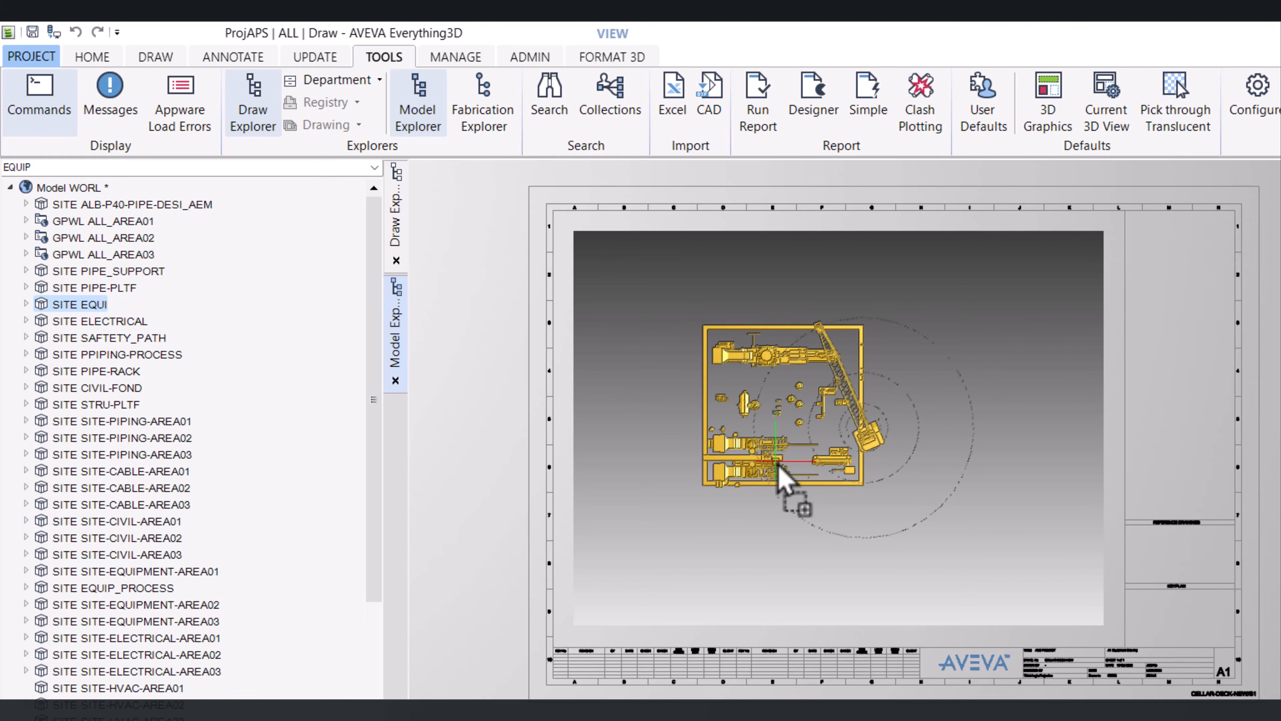
Add SITE PIPE-PLTF to the drawing view
{"action": "double_click", "coordinate": [127, 271]}
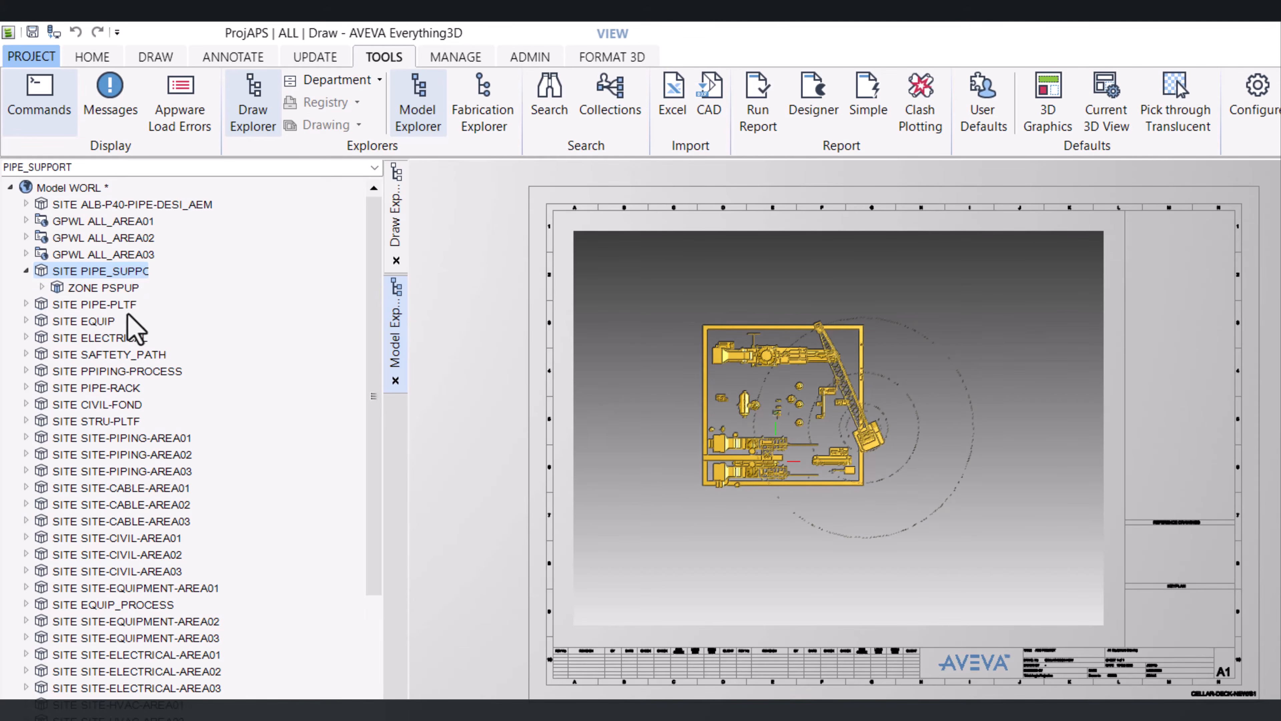
{"action": "double_click", "coordinate": [106, 304]}
{"action": "left_click_drag", "start_coordinate": [106, 306], "coordinate": [802, 516]}
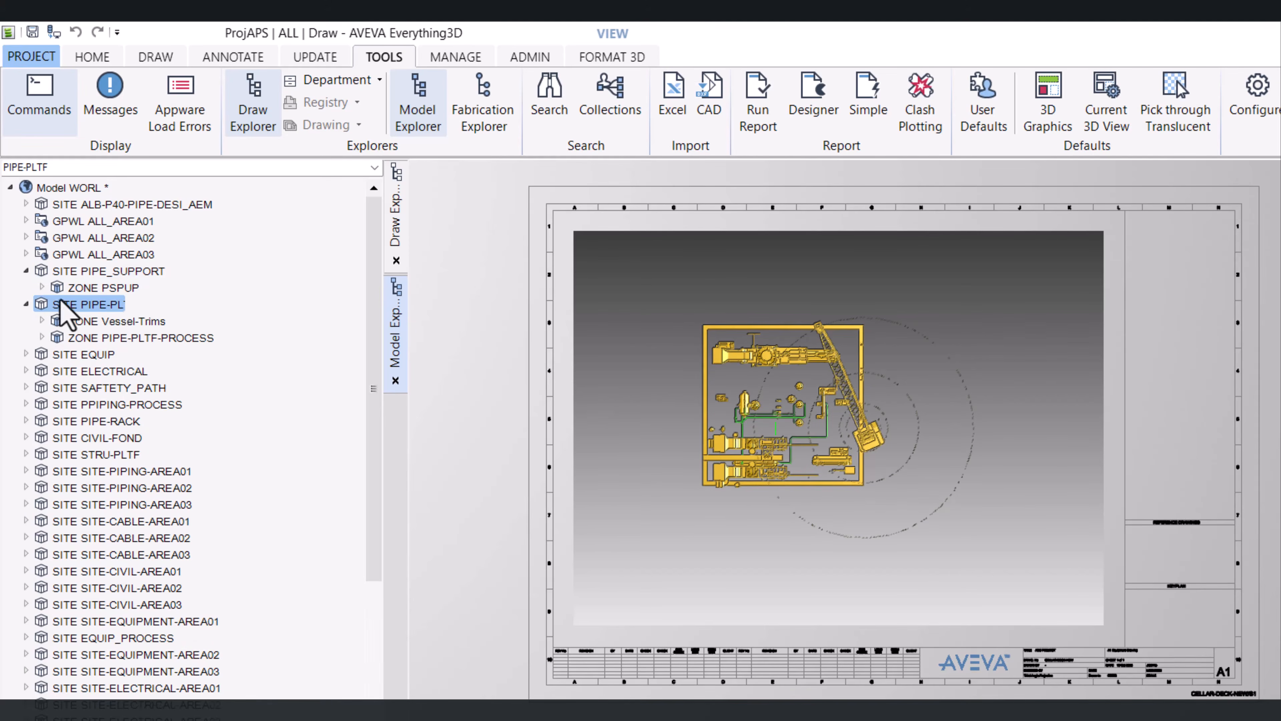
Add SITE ELECTRICAL, SITE SAFETY_PATH and SITE STRU-PLTF to the drawing view
{"action": "left_click", "coordinate": [26, 305]}
{"action": "left_click_drag", "start_coordinate": [123, 338], "coordinate": [572, 489]}
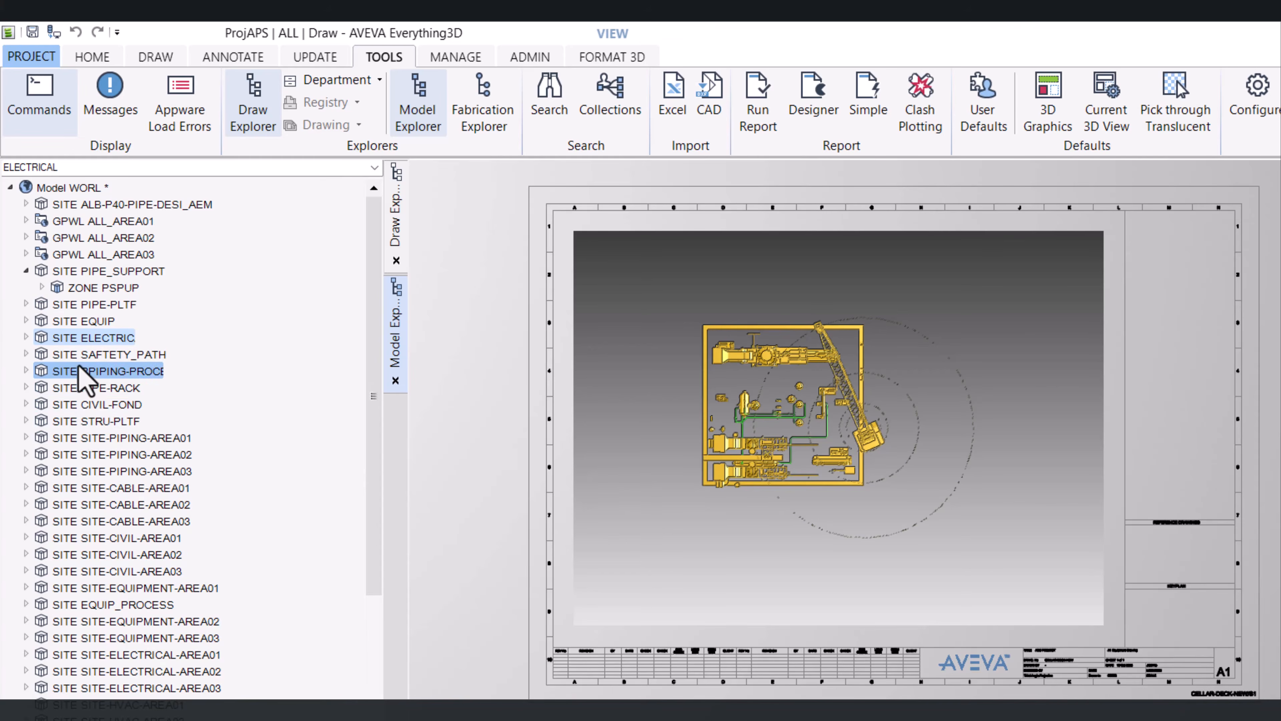
{"action": "left_click_drag", "start_coordinate": [79, 361], "coordinate": [563, 492]}
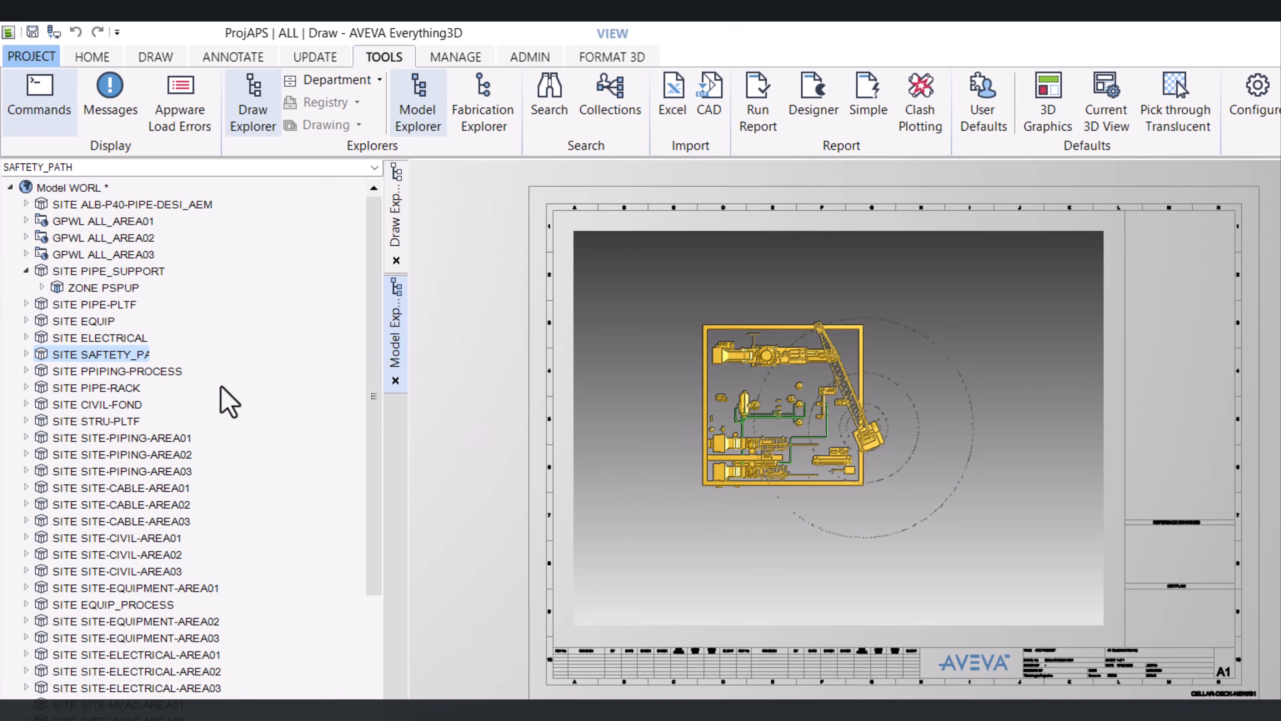
{"action": "double_click", "coordinate": [126, 424]}
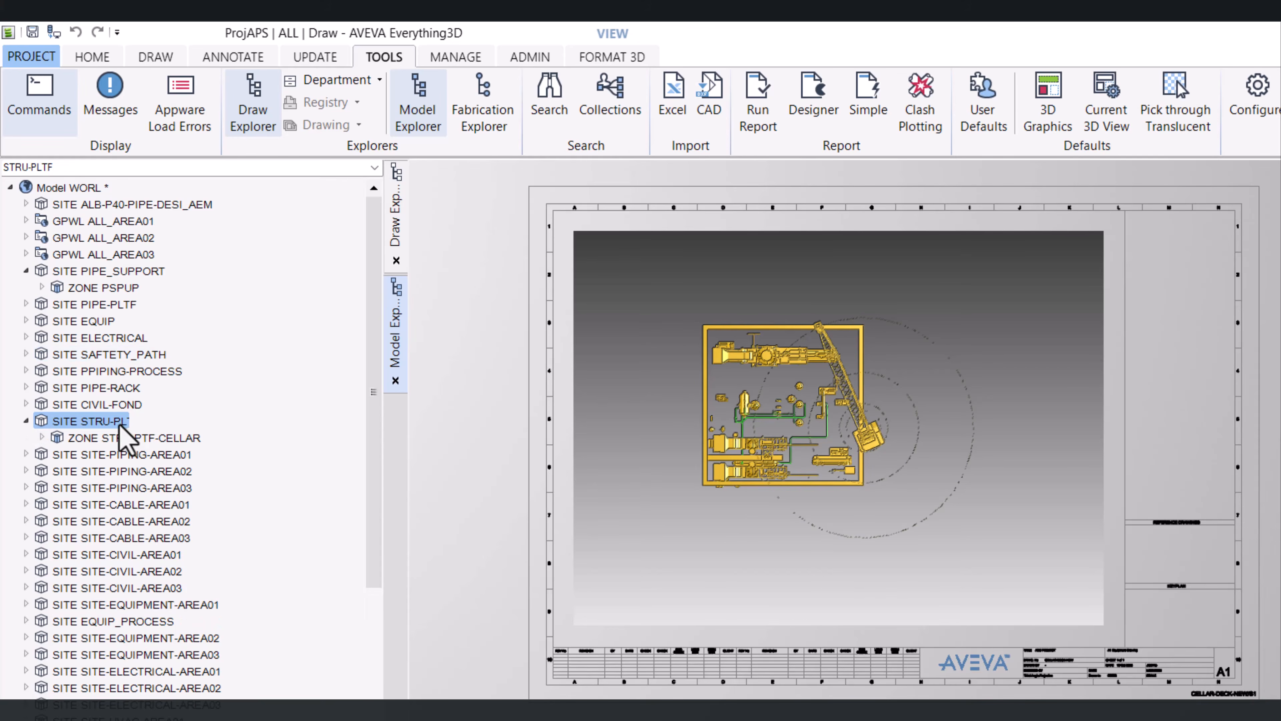
{"action": "left_click_drag", "start_coordinate": [119, 424], "coordinate": [768, 563]}
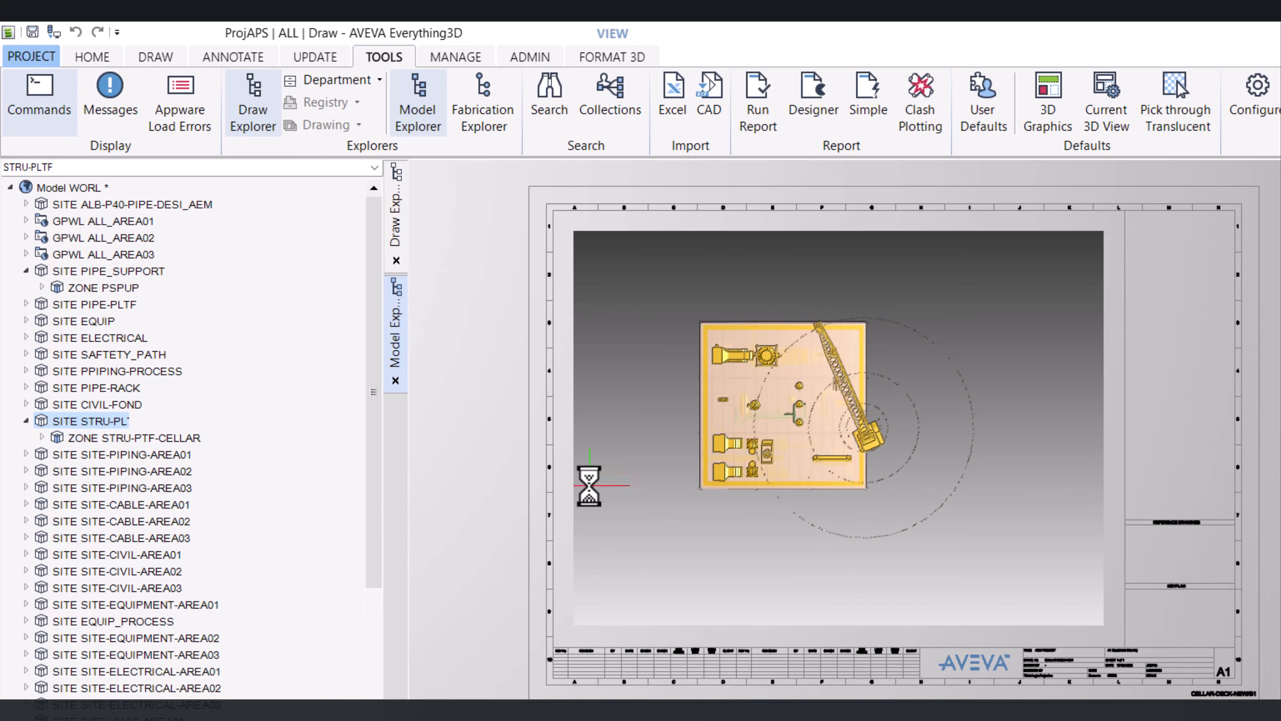
Orbit and zoom the 3D view to examine the platform, then select the structure STRU 1 in the model tree
{"action": "scroll", "coordinate": [773, 483], "scroll_direction": "down", "scroll_amount": 2}
{"action": "scroll", "coordinate": [774, 464], "scroll_direction": "up", "scroll_amount": 4}
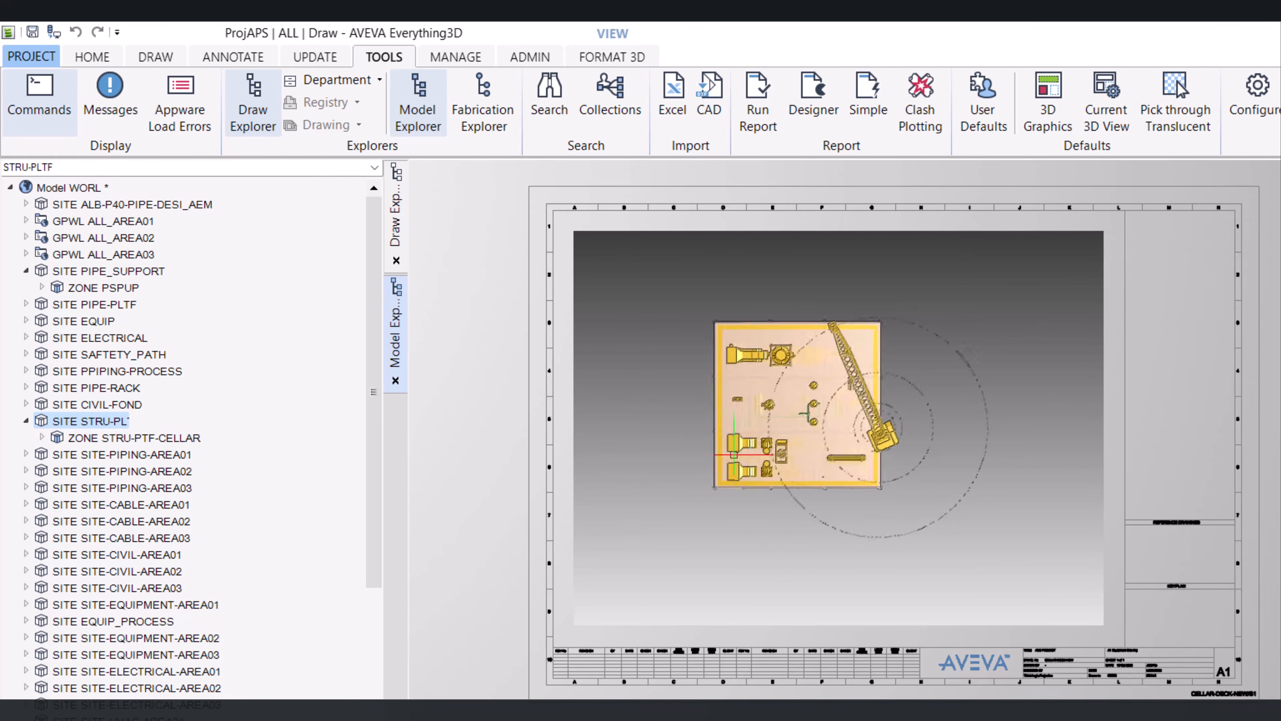
{"action": "middle_click_drag", "start_coordinate": [775, 460], "coordinate": [790, 361]}
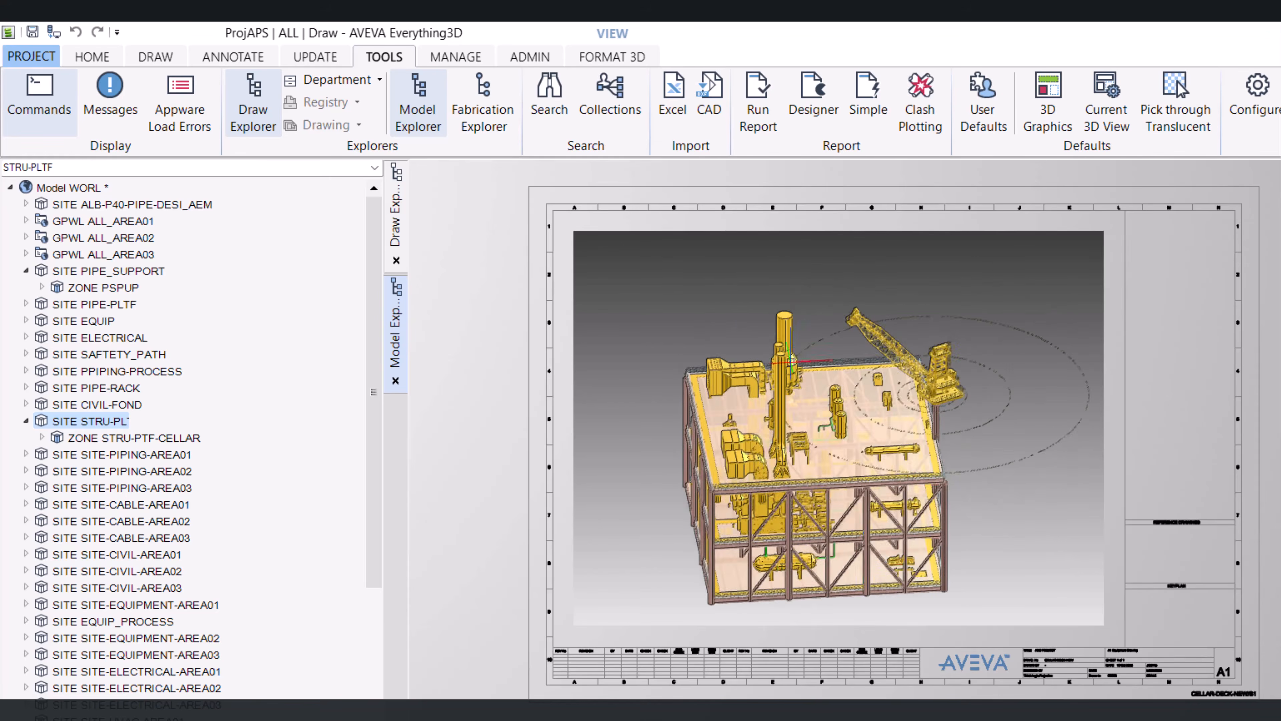
{"action": "middle_click_drag", "start_coordinate": [821, 597], "coordinate": [847, 558]}
{"action": "scroll", "coordinate": [709, 488], "scroll_direction": "up", "scroll_amount": 8}
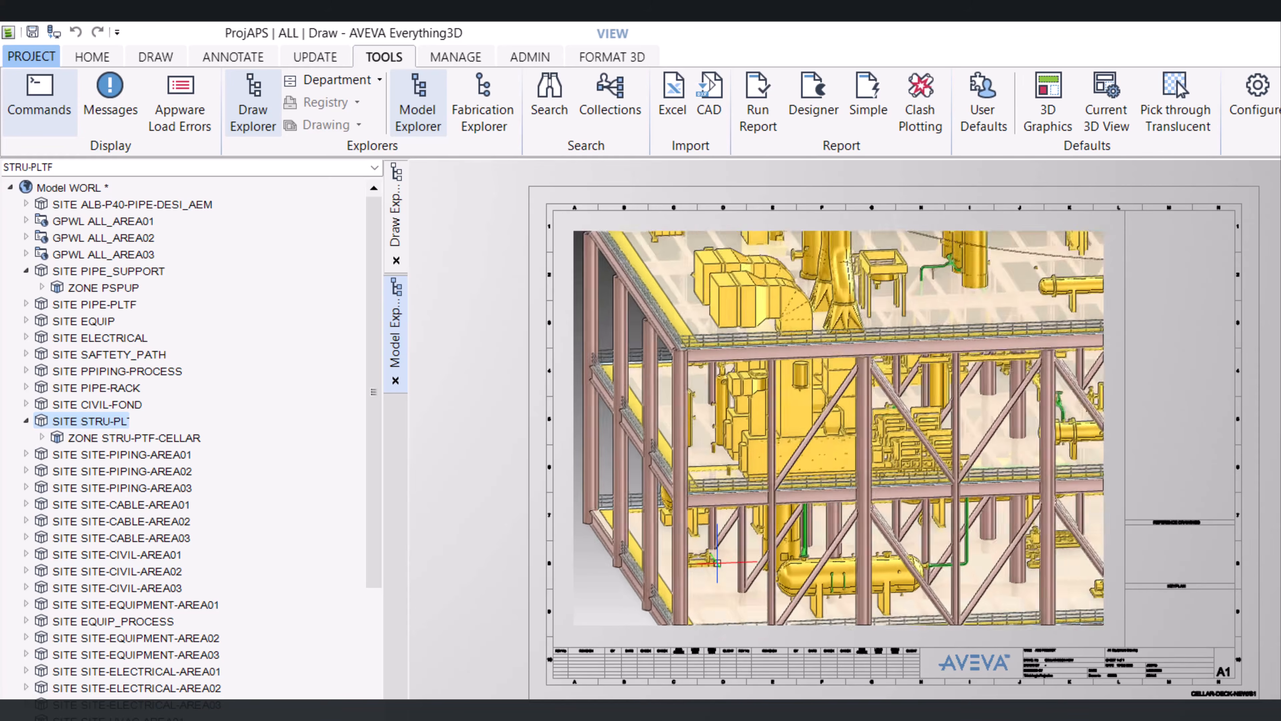
{"action": "scroll", "coordinate": [705, 472], "scroll_direction": "down", "scroll_amount": 6}
{"action": "scroll", "coordinate": [726, 464], "scroll_direction": "up", "scroll_amount": 3}
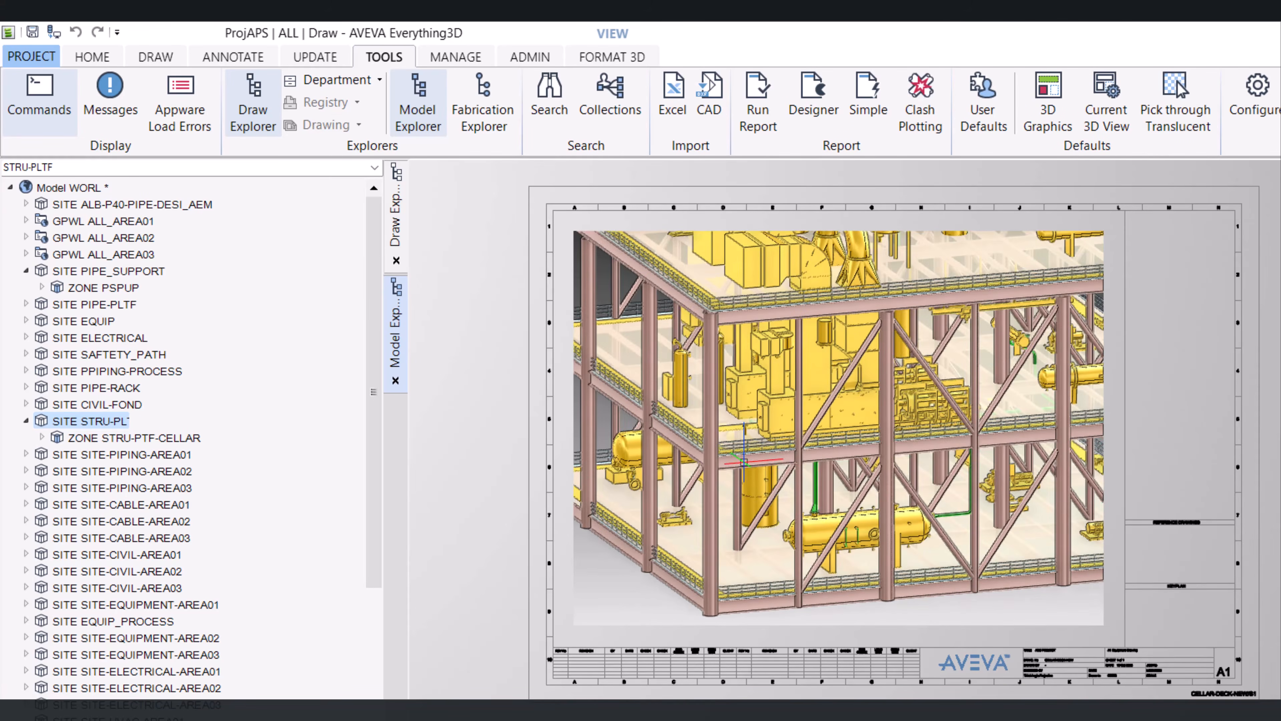
{"action": "left_click", "coordinate": [741, 462]}
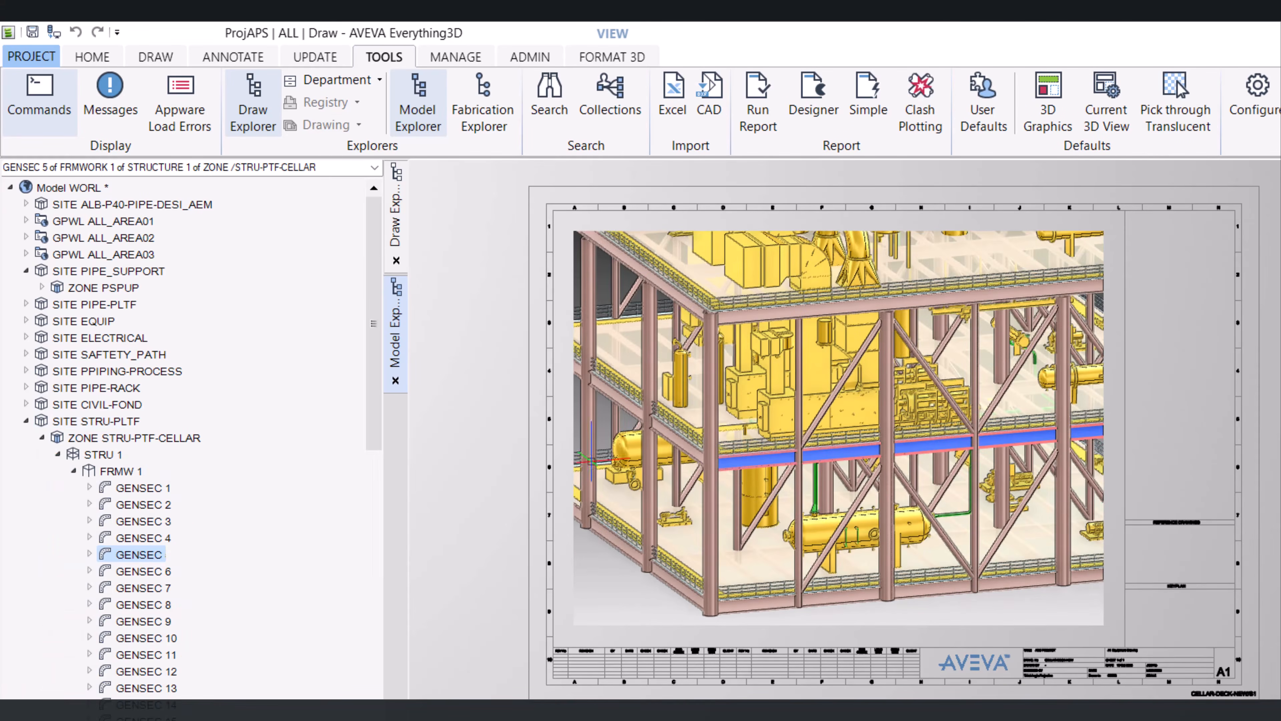
{"action": "left_click", "coordinate": [126, 474]}
{"action": "left_click", "coordinate": [110, 456]}
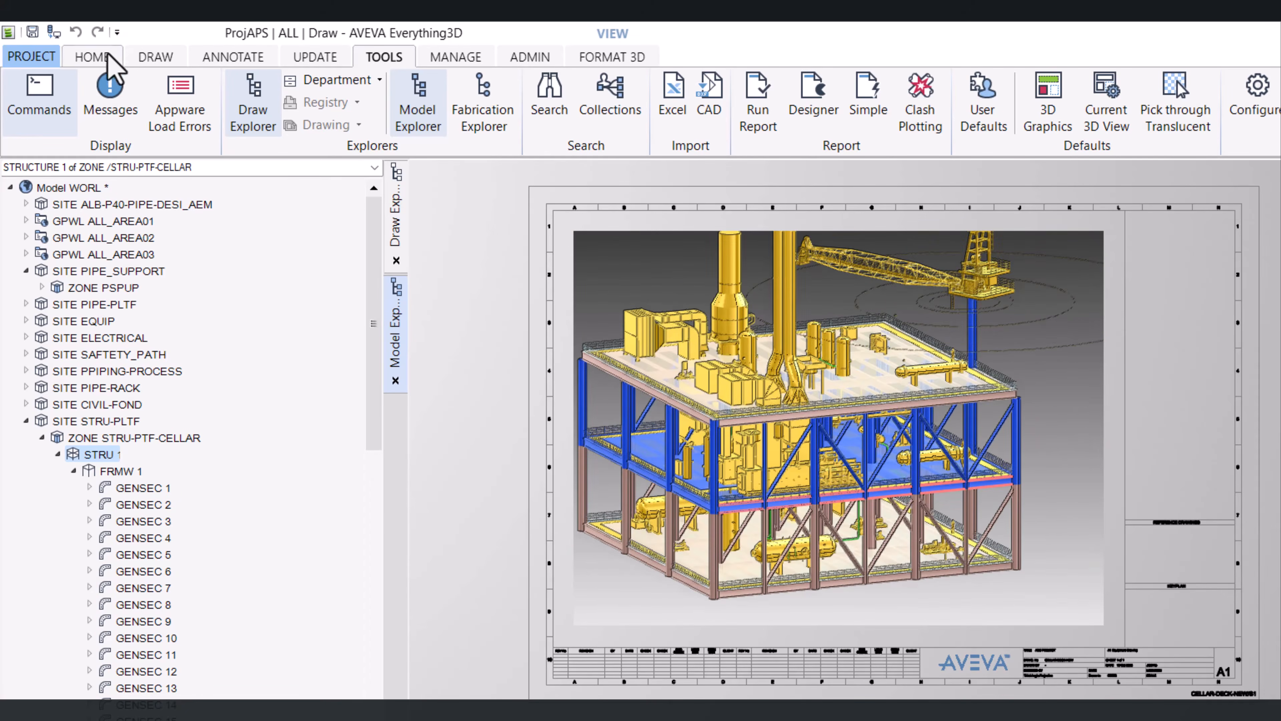
Set the 3D view limits from the drawlist contents
{"action": "left_click", "coordinate": [93, 57]}
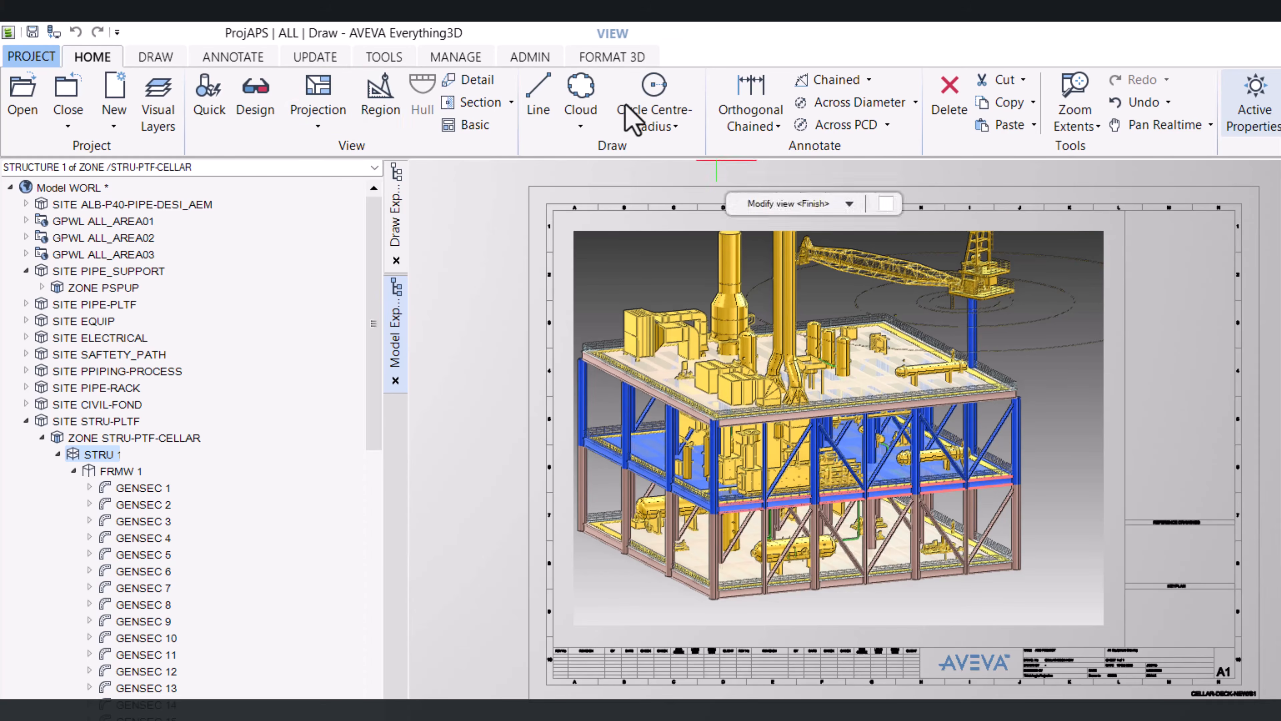
{"action": "left_click", "coordinate": [621, 62]}
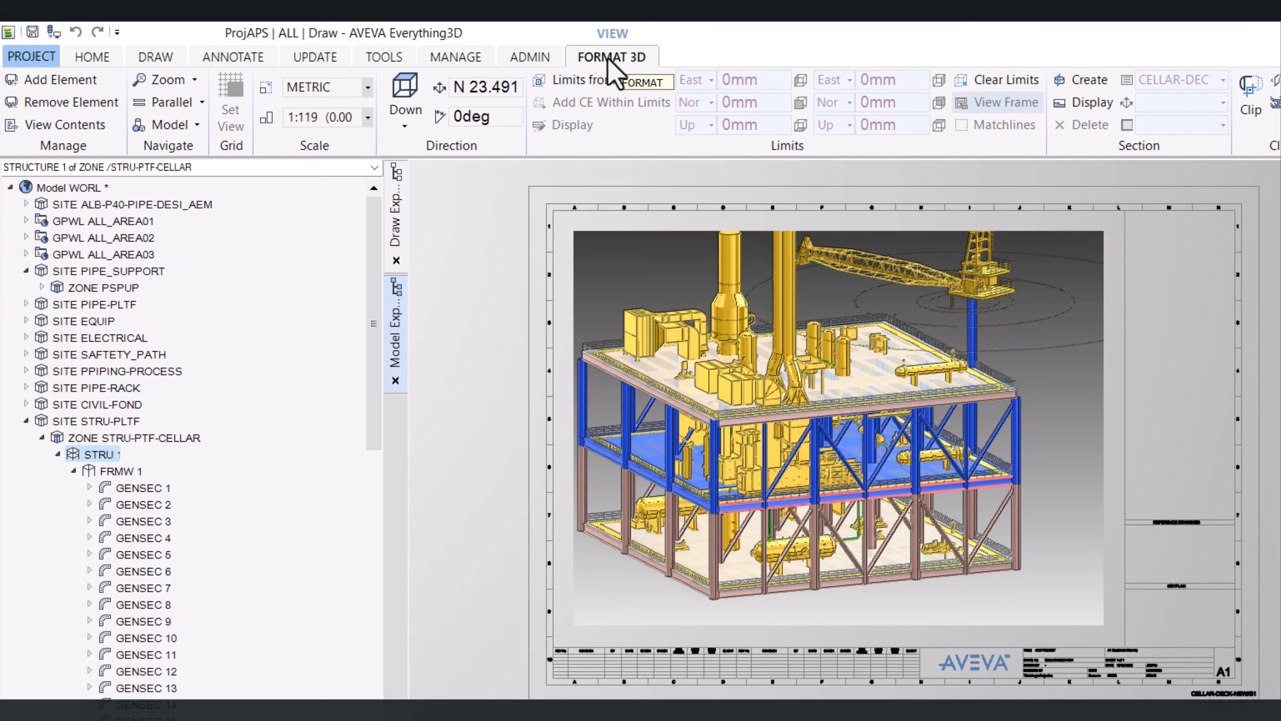
{"action": "left_click", "coordinate": [575, 81]}
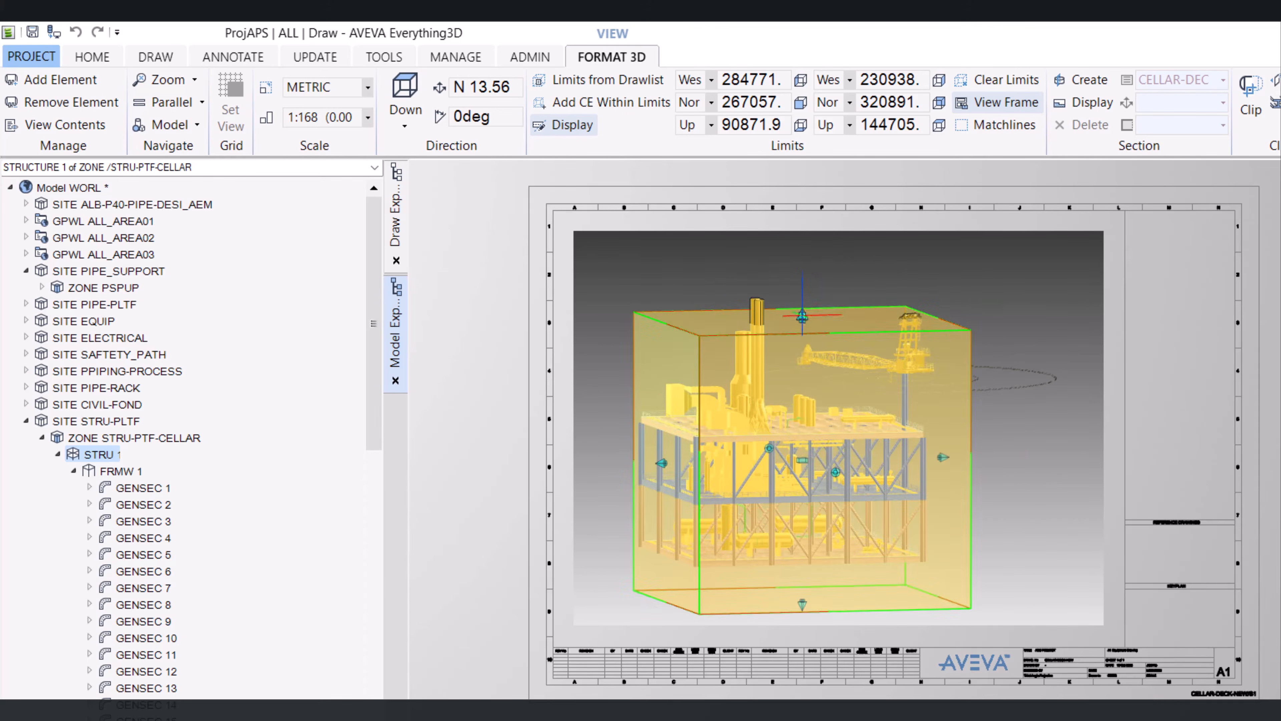
Lower the top face and raise the bottom face of the limits box to enclose the cellar deck level
{"action": "left_click_drag", "start_coordinate": [802, 316], "coordinate": [930, 445]}
{"action": "scroll", "coordinate": [903, 477], "scroll_direction": "up", "scroll_amount": 6}
{"action": "scroll", "coordinate": [903, 477], "scroll_direction": "down", "scroll_amount": 10}
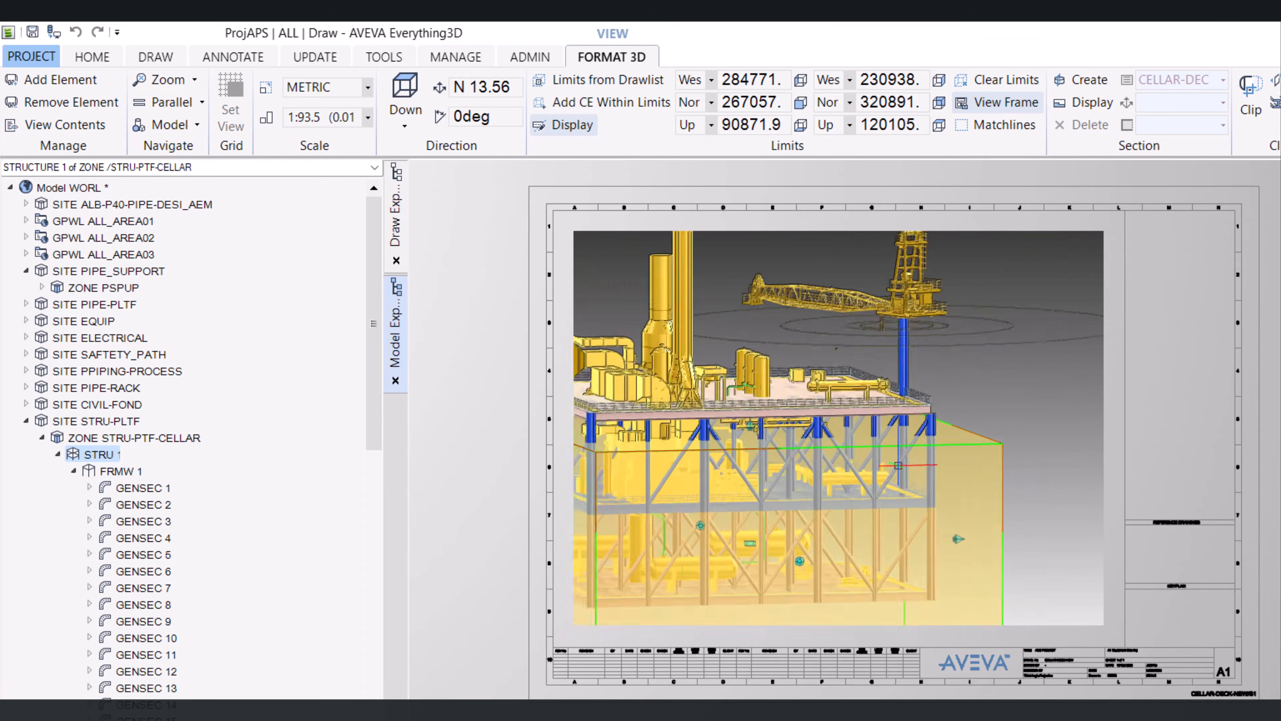
{"action": "scroll", "coordinate": [835, 579], "scroll_direction": "up", "scroll_amount": 1}
{"action": "scroll", "coordinate": [835, 579], "scroll_direction": "up", "scroll_amount": 4}
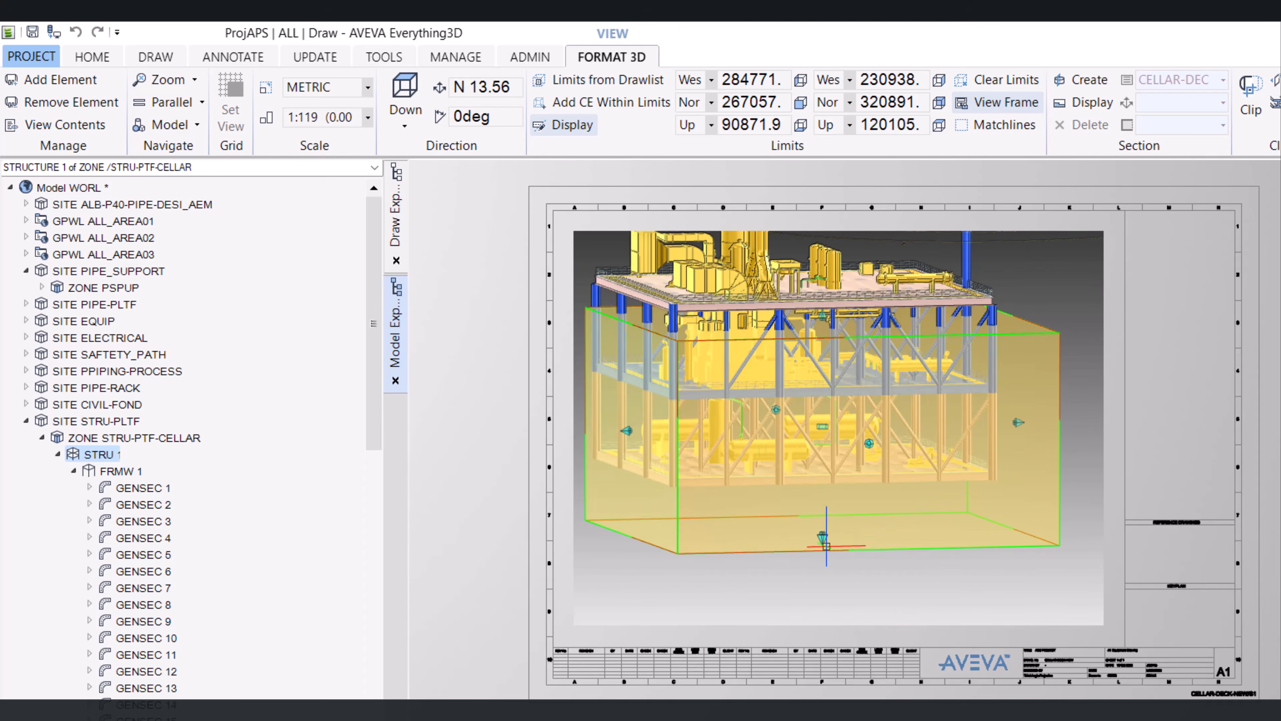
{"action": "left_click_drag", "start_coordinate": [823, 556], "coordinate": [675, 391]}
{"action": "scroll", "coordinate": [740, 331], "scroll_direction": "up", "scroll_amount": 4}
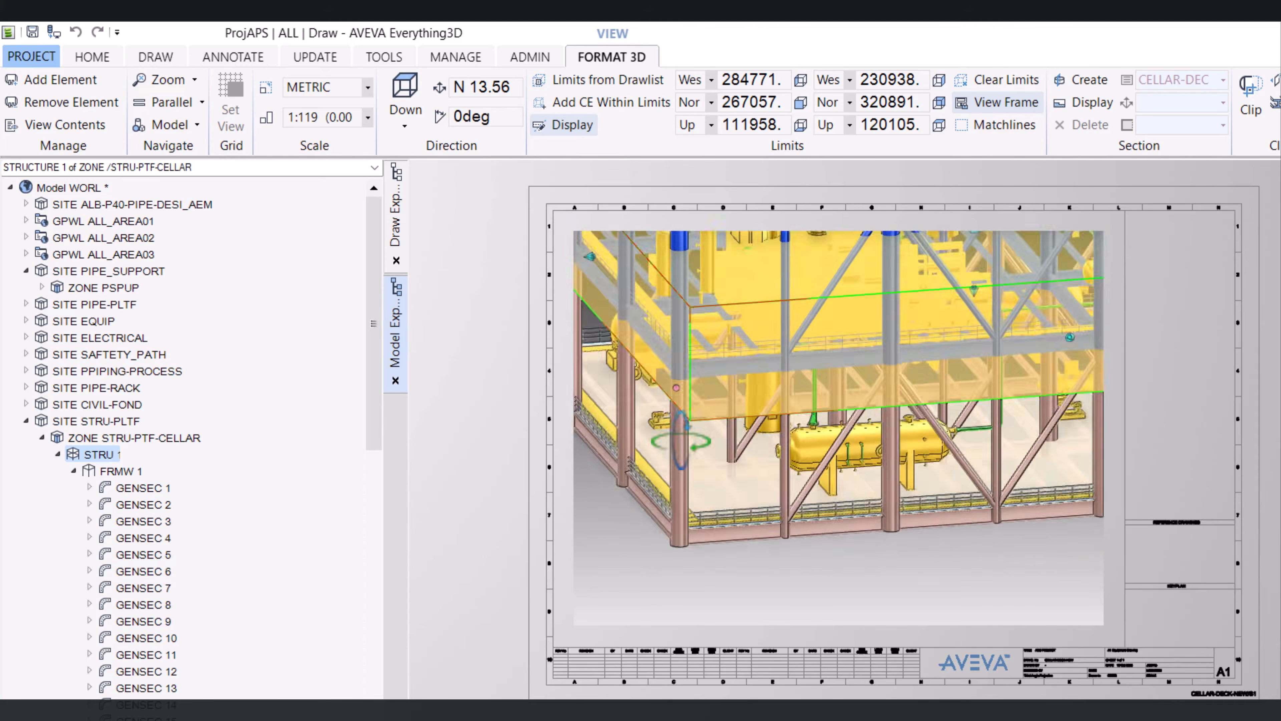
{"action": "scroll", "coordinate": [740, 332], "scroll_direction": "down", "scroll_amount": 10}
Move the east and south faces of the limits box in to fit the cellar deck
{"action": "middle_click_drag", "start_coordinate": [740, 332], "coordinate": [938, 445]}
{"action": "scroll", "coordinate": [890, 305], "scroll_direction": "up", "scroll_amount": 6}
{"action": "scroll", "coordinate": [939, 445], "scroll_direction": "up", "scroll_amount": 7}
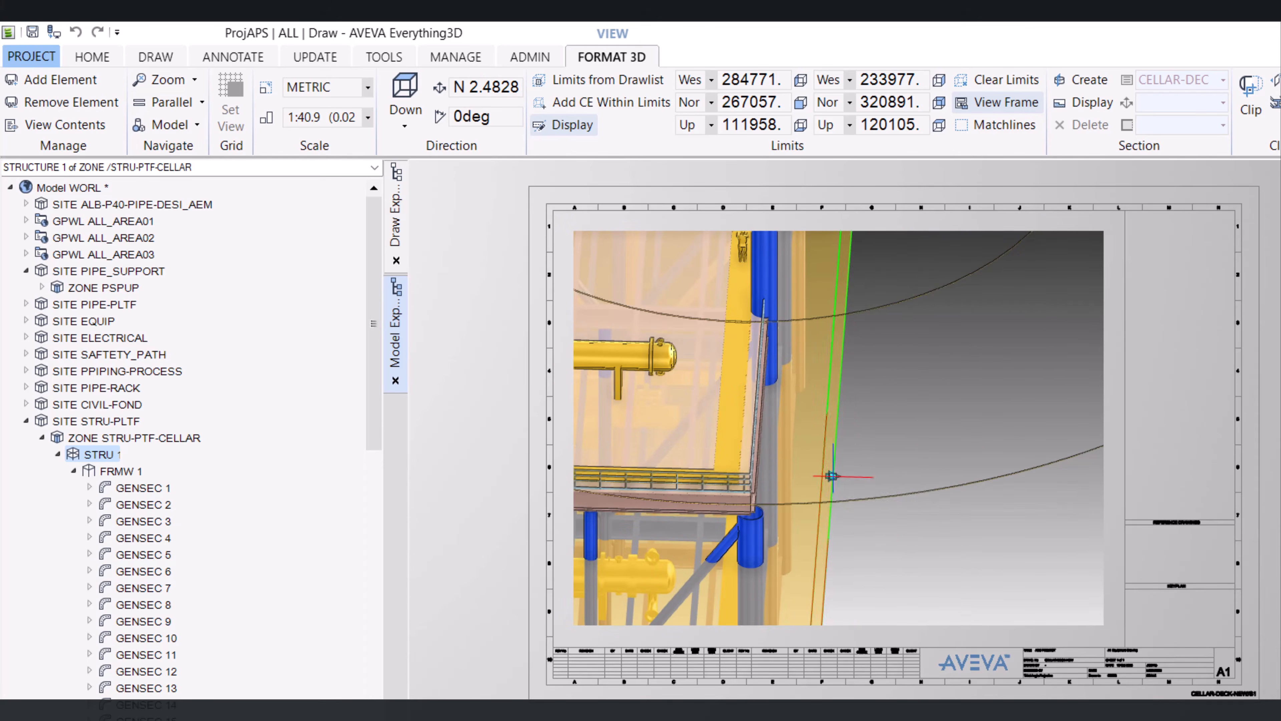
{"action": "scroll", "coordinate": [895, 447], "scroll_direction": "down", "scroll_amount": 8}
{"action": "middle_click_drag", "start_coordinate": [887, 453], "coordinate": [857, 502]}
{"action": "scroll", "coordinate": [855, 503], "scroll_direction": "up", "scroll_amount": 6}
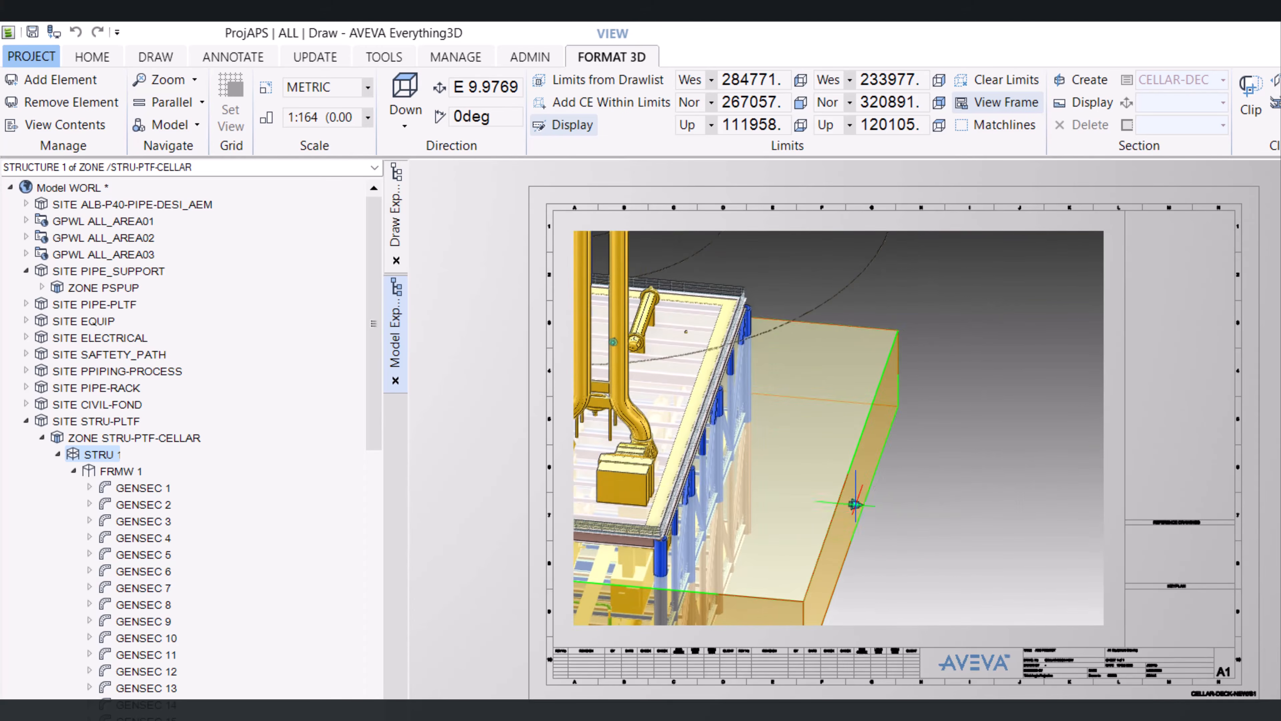
{"action": "left_click_drag", "start_coordinate": [856, 504], "coordinate": [748, 532]}
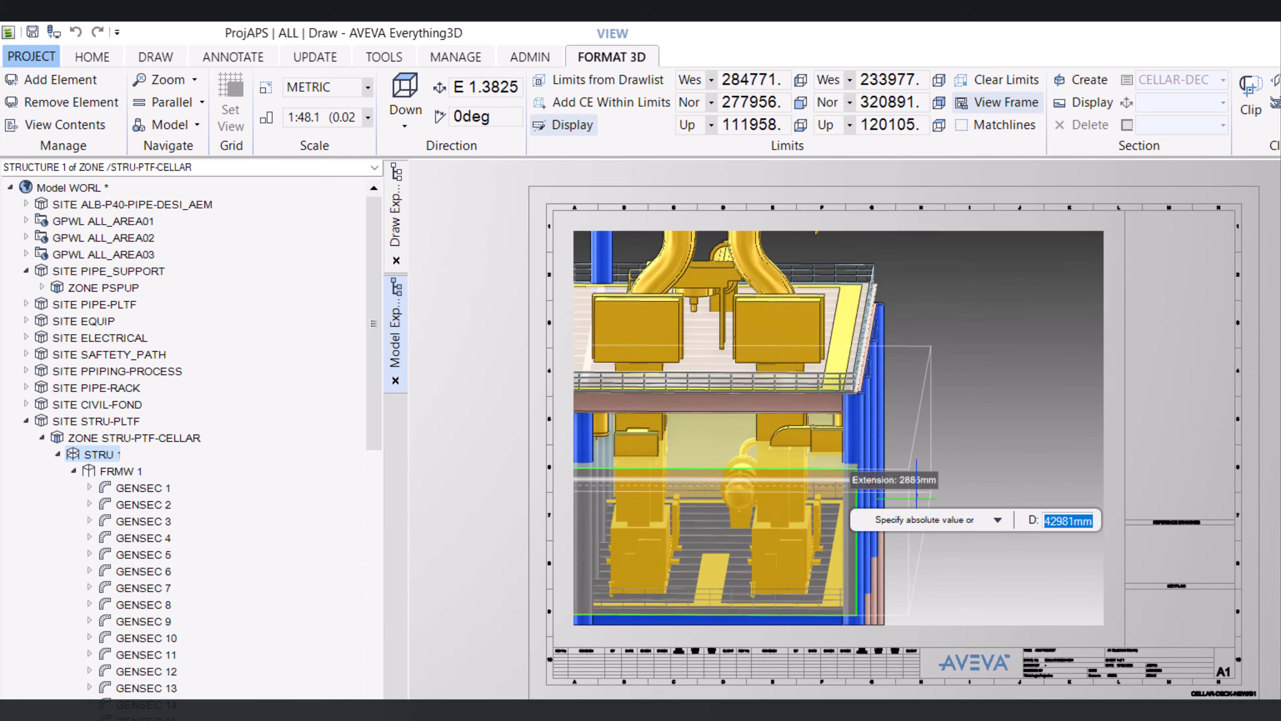
{"action": "left_click_drag", "start_coordinate": [900, 497], "coordinate": [911, 505]}
{"action": "scroll", "coordinate": [912, 405], "scroll_direction": "down", "scroll_amount": 3}
{"action": "scroll", "coordinate": [912, 405], "scroll_direction": "down", "scroll_amount": 5}
{"action": "middle_click_drag", "start_coordinate": [911, 406], "coordinate": [969, 469]}
{"action": "scroll", "coordinate": [969, 454], "scroll_direction": "up", "scroll_amount": 1}
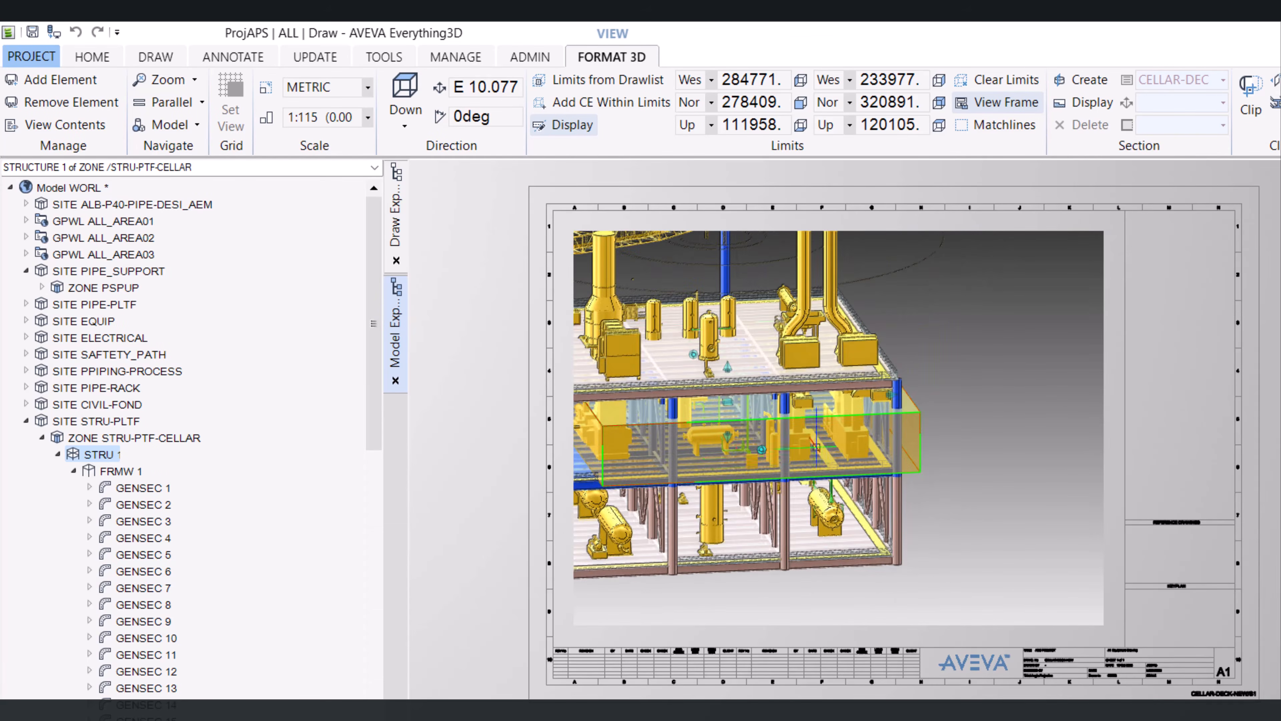
{"action": "middle_click_drag", "start_coordinate": [577, 407], "coordinate": [660, 380]}
{"action": "scroll", "coordinate": [659, 379], "scroll_direction": "up", "scroll_amount": 5}
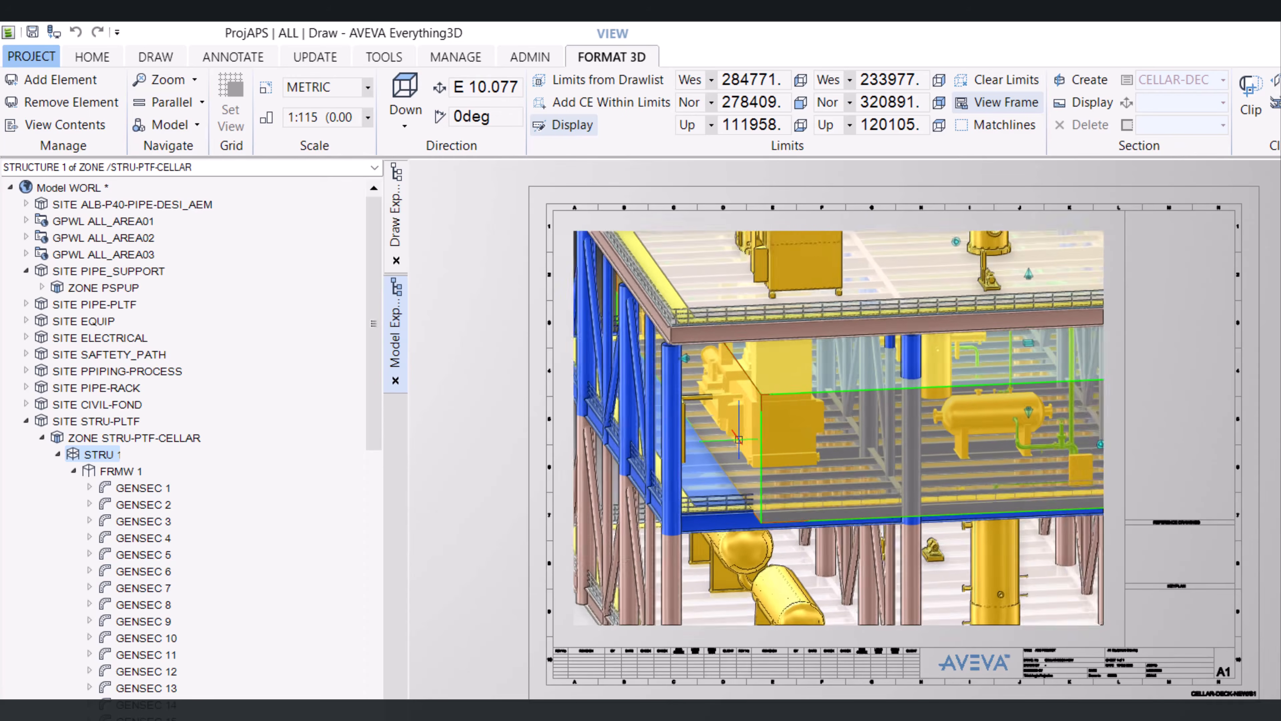
Extend the north face of the limits box out past the platform edge
{"action": "left_click", "coordinate": [681, 348]}
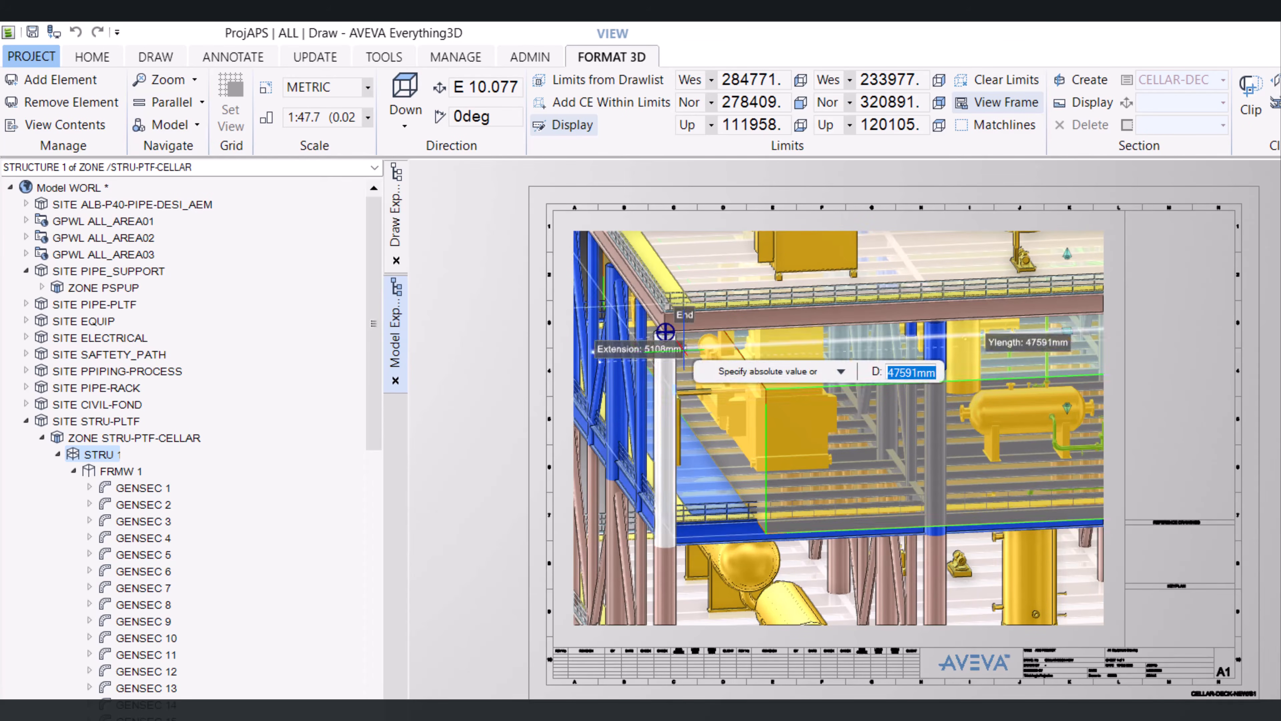
{"action": "scroll", "coordinate": [666, 332], "scroll_direction": "down", "scroll_amount": 1}
{"action": "left_click", "coordinate": [684, 349]}
{"action": "middle_click_drag", "start_coordinate": [684, 349], "coordinate": [759, 421]}
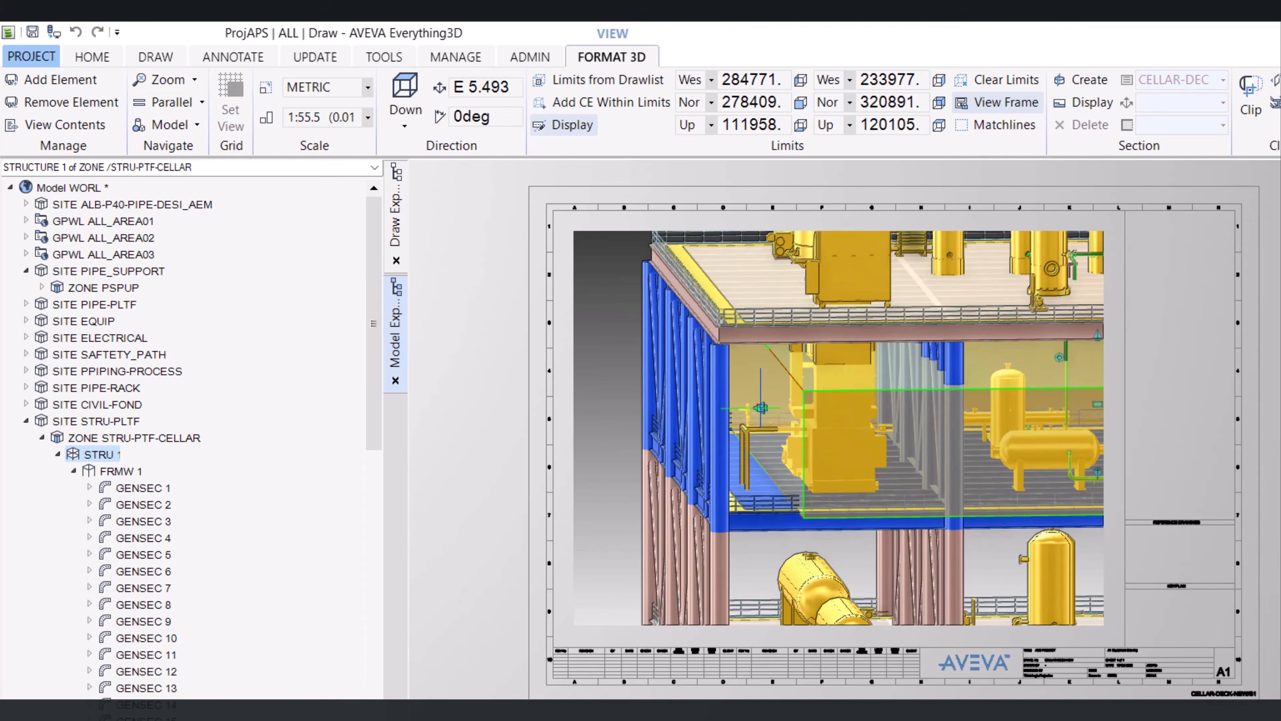
{"action": "left_click", "coordinate": [760, 408]}
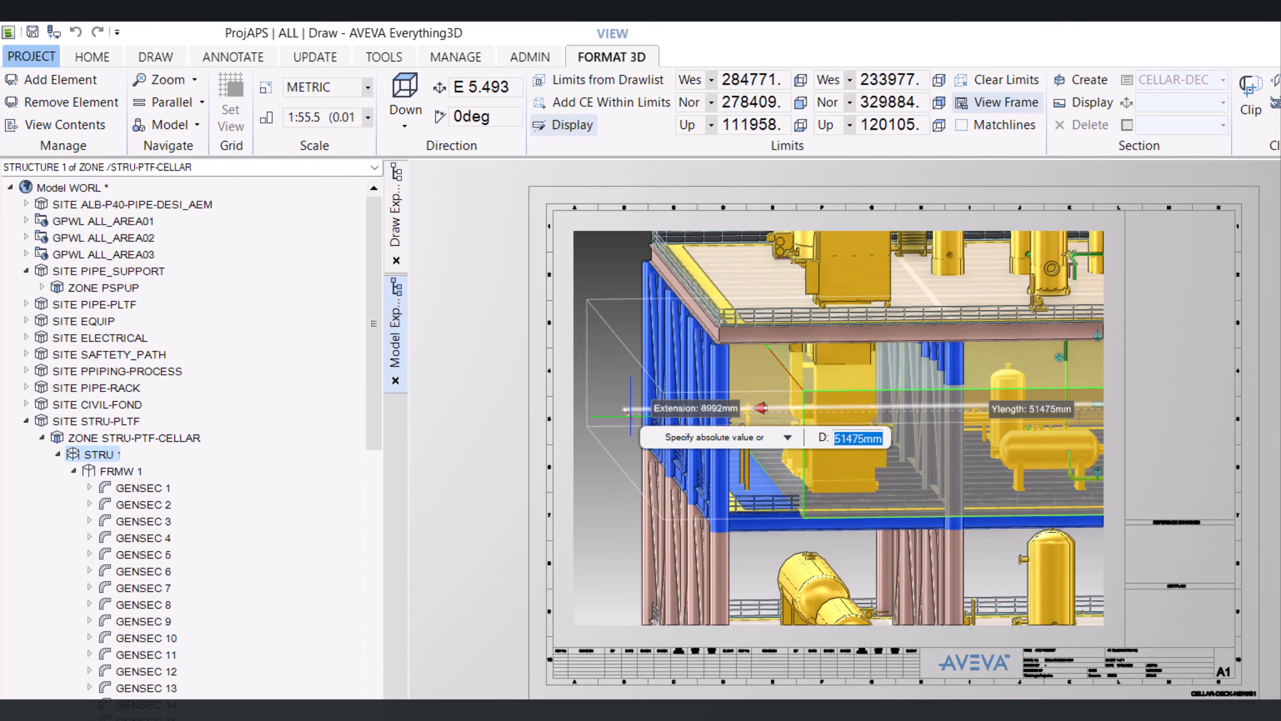
{"action": "left_click", "coordinate": [632, 419]}
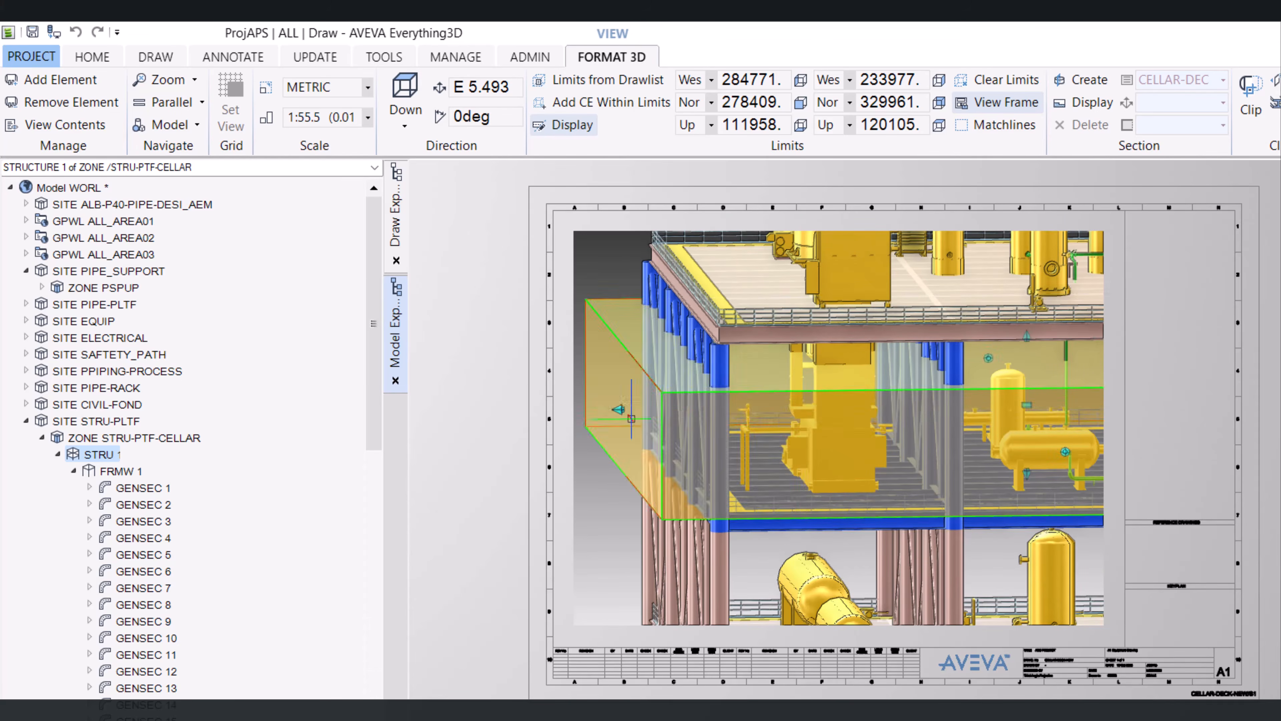
Clip the 3D view to the limits box and display the clipped model
{"action": "scroll", "coordinate": [763, 434], "scroll_direction": "down", "scroll_amount": 4}
{"action": "middle_click_drag", "start_coordinate": [764, 437], "coordinate": [810, 525]}
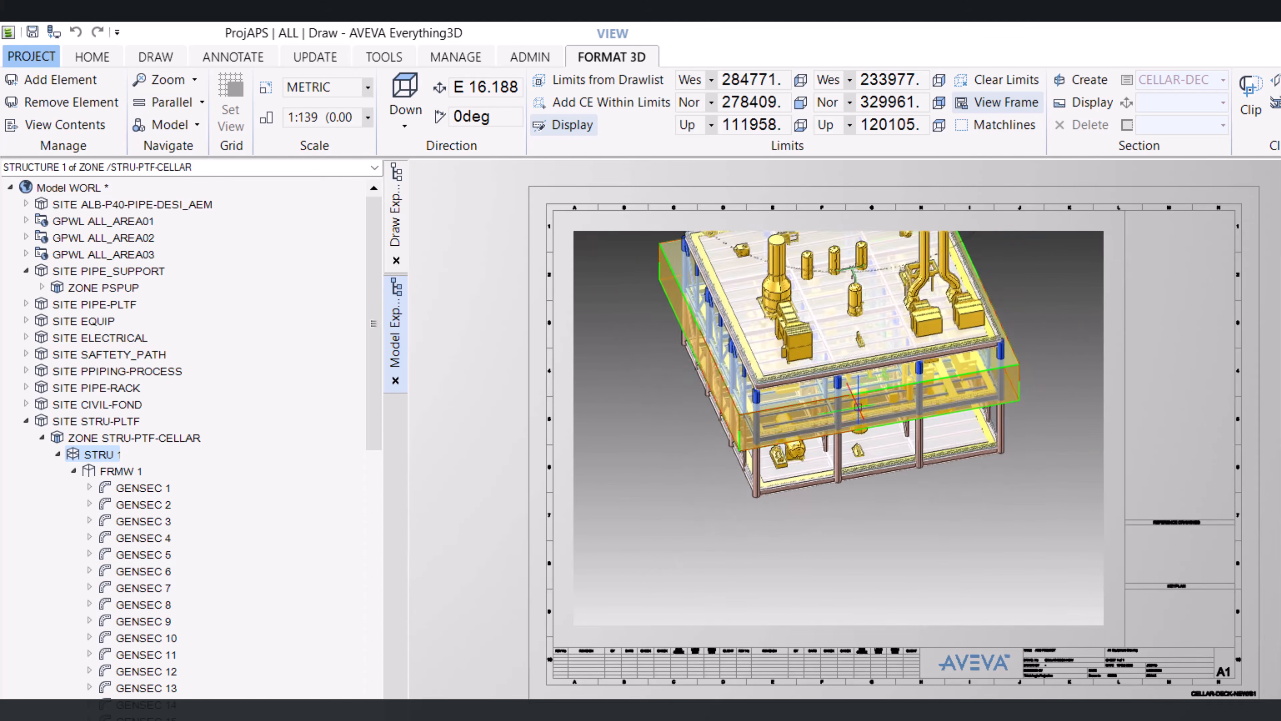
{"action": "scroll", "coordinate": [841, 425], "scroll_direction": "down", "scroll_amount": 3}
{"action": "middle_click_drag", "start_coordinate": [842, 425], "coordinate": [968, 373]}
{"action": "scroll", "coordinate": [968, 373], "scroll_direction": "down", "scroll_amount": 2}
{"action": "scroll", "coordinate": [812, 354], "scroll_direction": "up", "scroll_amount": 3}
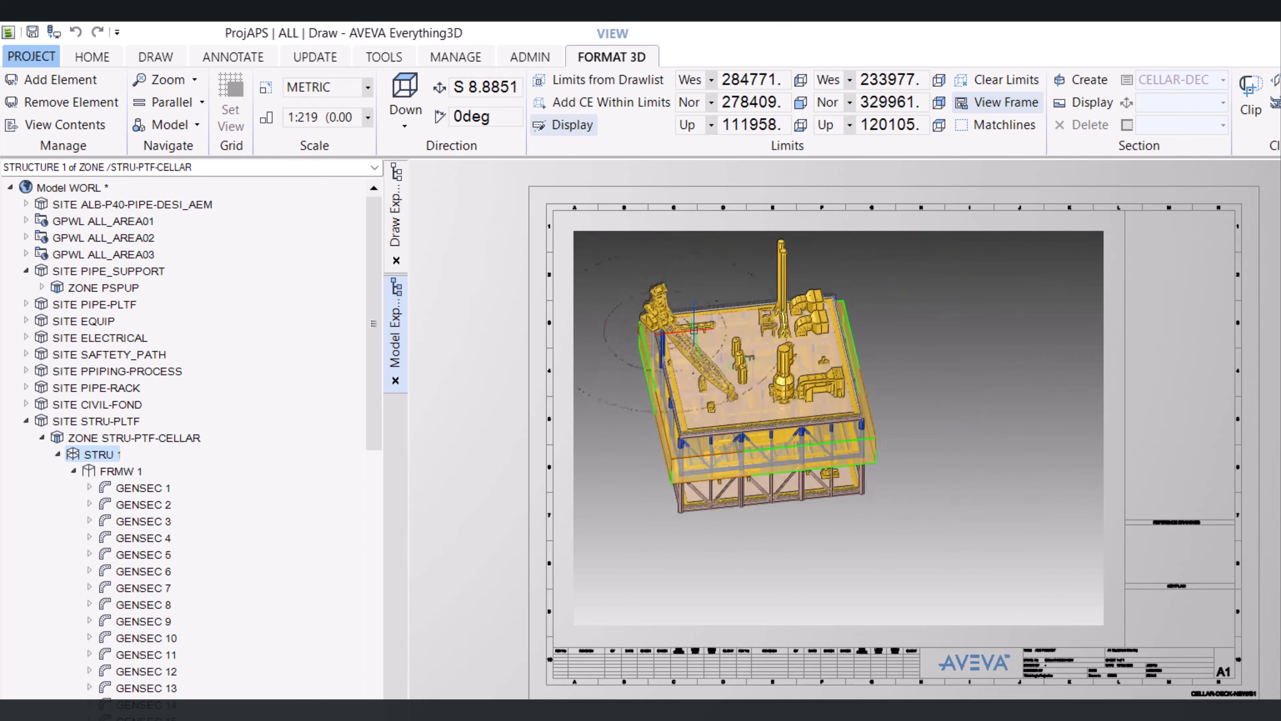
{"action": "middle_click_drag", "start_coordinate": [812, 353], "coordinate": [812, 288]}
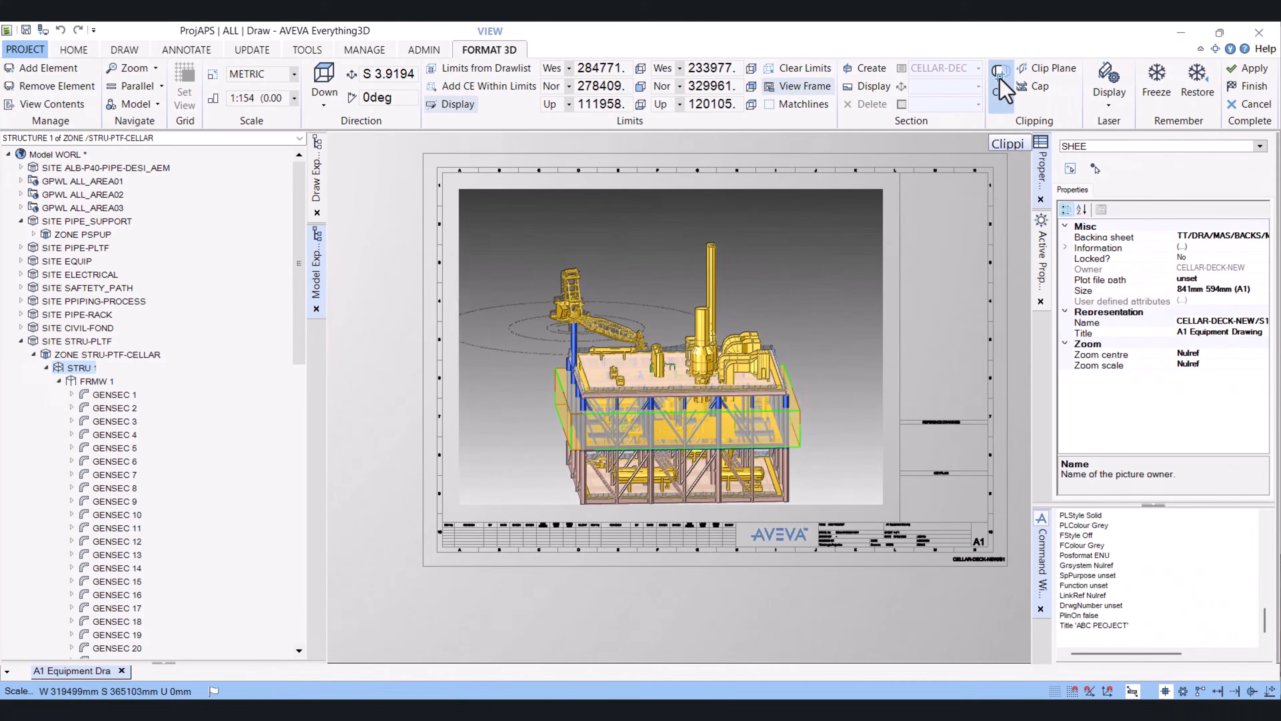
{"action": "left_click", "coordinate": [1251, 96]}
{"action": "middle_click_drag", "start_coordinate": [656, 355], "coordinate": [656, 250]}
{"action": "scroll", "coordinate": [655, 249], "scroll_direction": "up", "scroll_amount": 3}
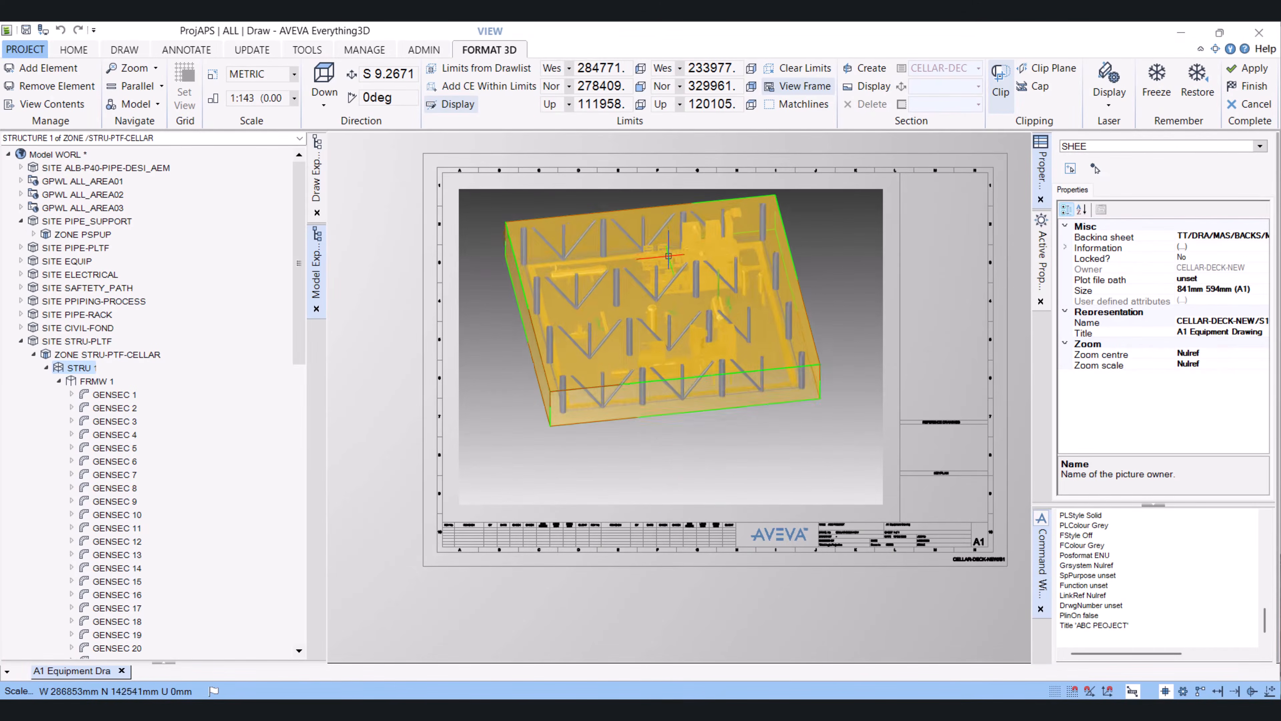
{"action": "left_click", "coordinate": [455, 107]}
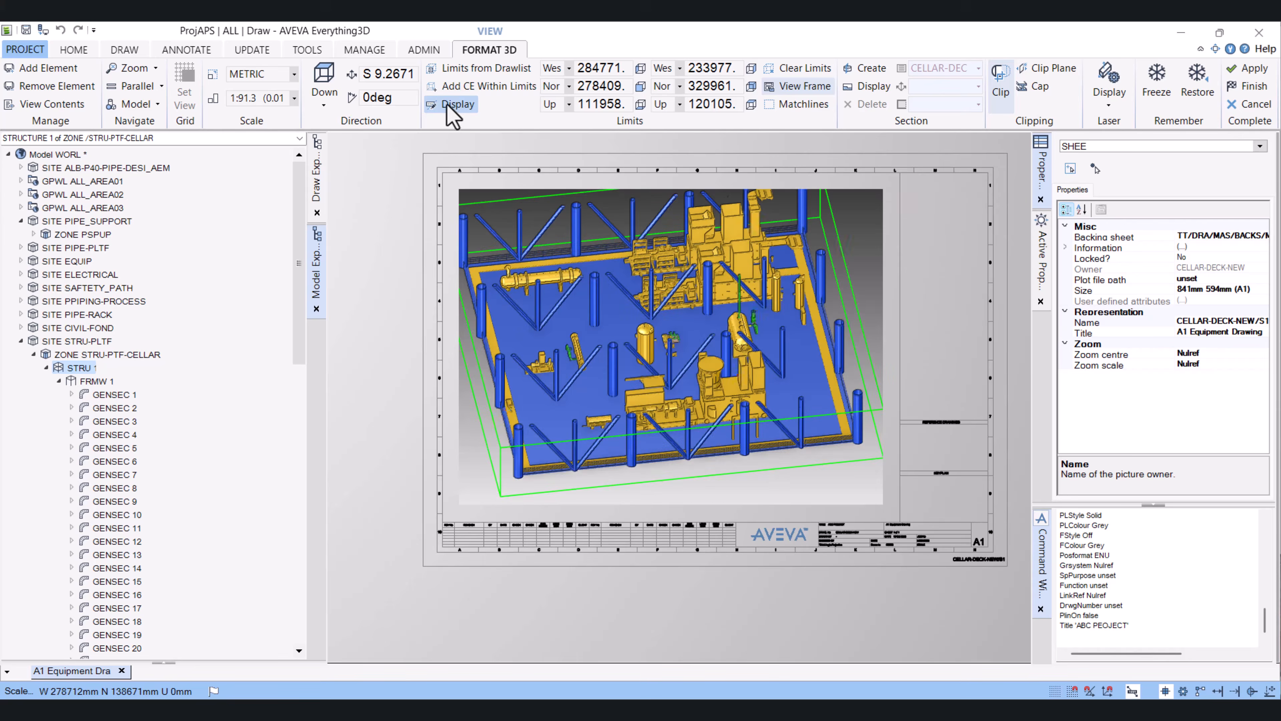
Set the view direction to Down for a plan view
{"action": "middle_click_drag", "start_coordinate": [651, 333], "coordinate": [678, 287]}
{"action": "scroll", "coordinate": [660, 303], "scroll_direction": "up", "scroll_amount": 2}
{"action": "scroll", "coordinate": [666, 313], "scroll_direction": "up", "scroll_amount": 1}
{"action": "scroll", "coordinate": [666, 328], "scroll_direction": "down", "scroll_amount": 2}
{"action": "scroll", "coordinate": [667, 371], "scroll_direction": "up", "scroll_amount": 3}
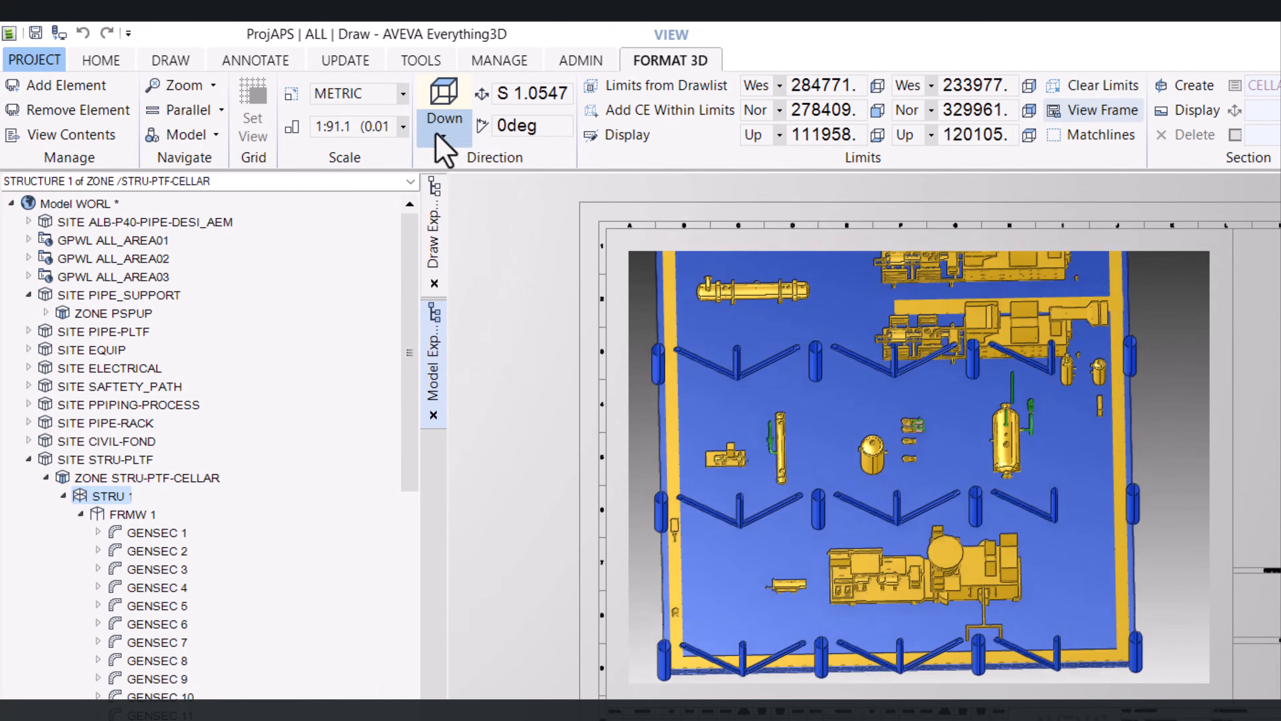
{"action": "left_click", "coordinate": [444, 143]}
{"action": "left_click", "coordinate": [467, 185]}
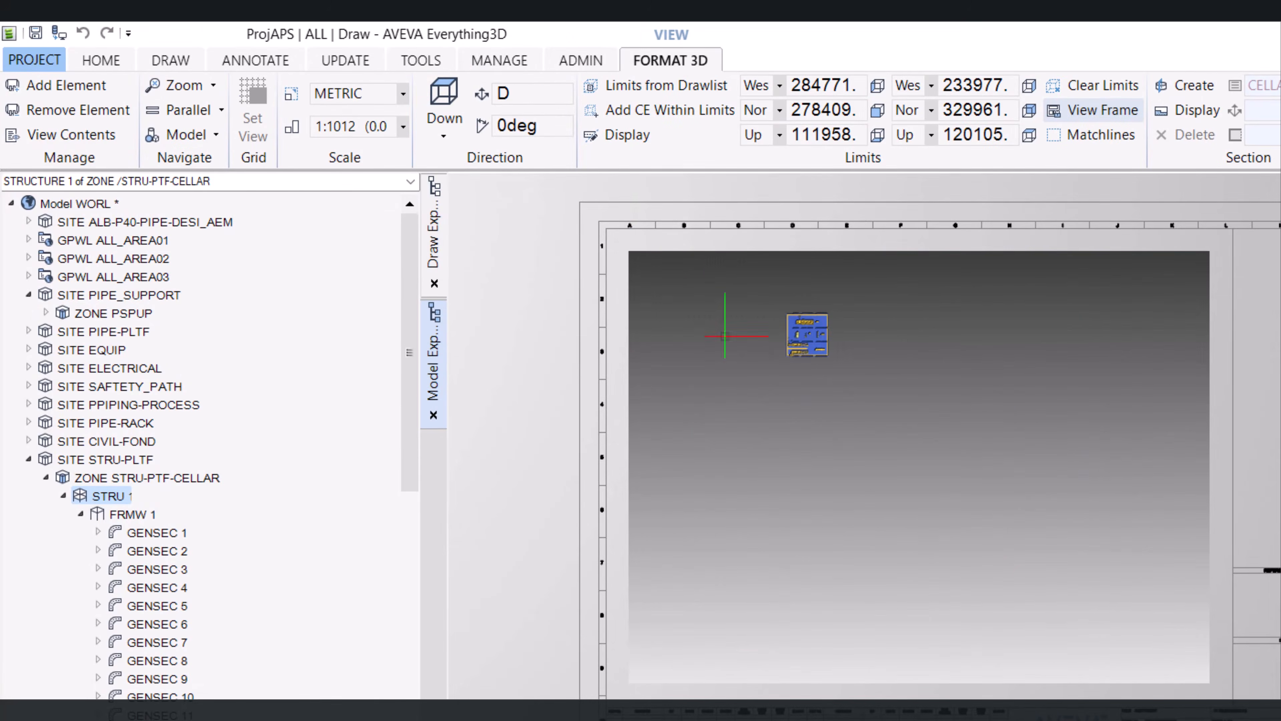
Set the view scale to 1:150
{"action": "scroll", "coordinate": [864, 298], "scroll_direction": "up", "scroll_amount": 6}
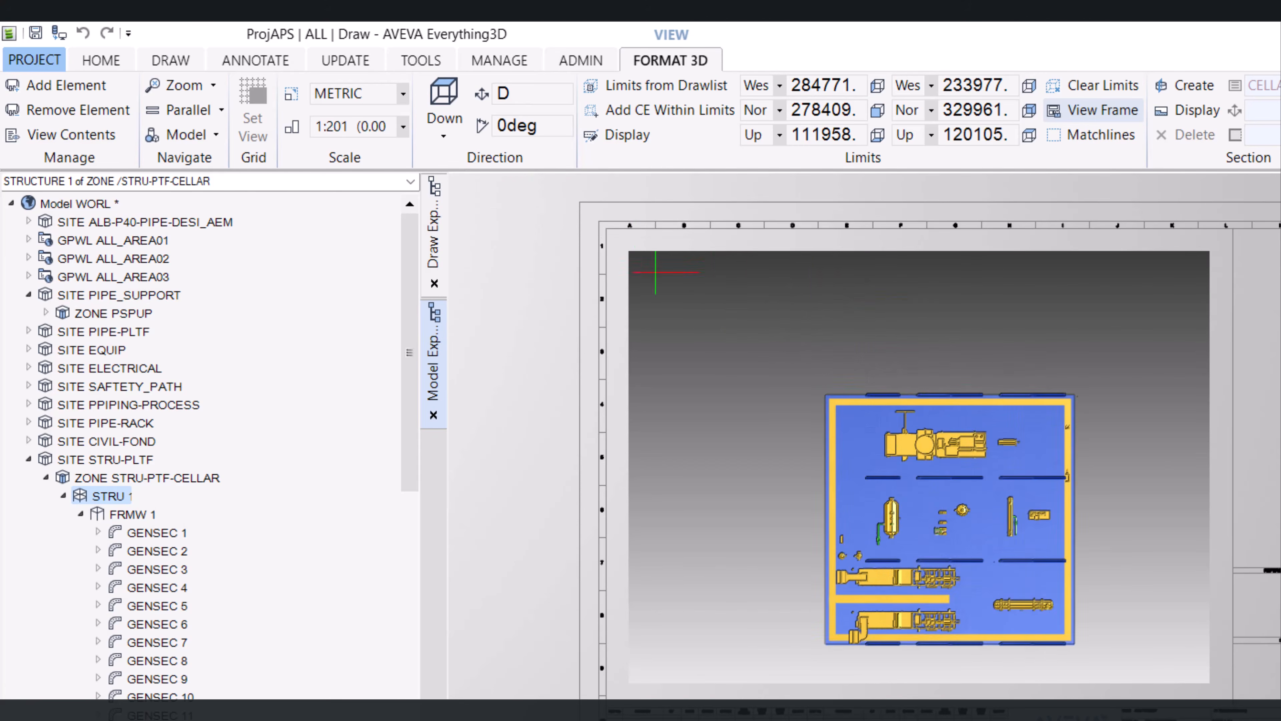
{"action": "left_click", "coordinate": [404, 130]}
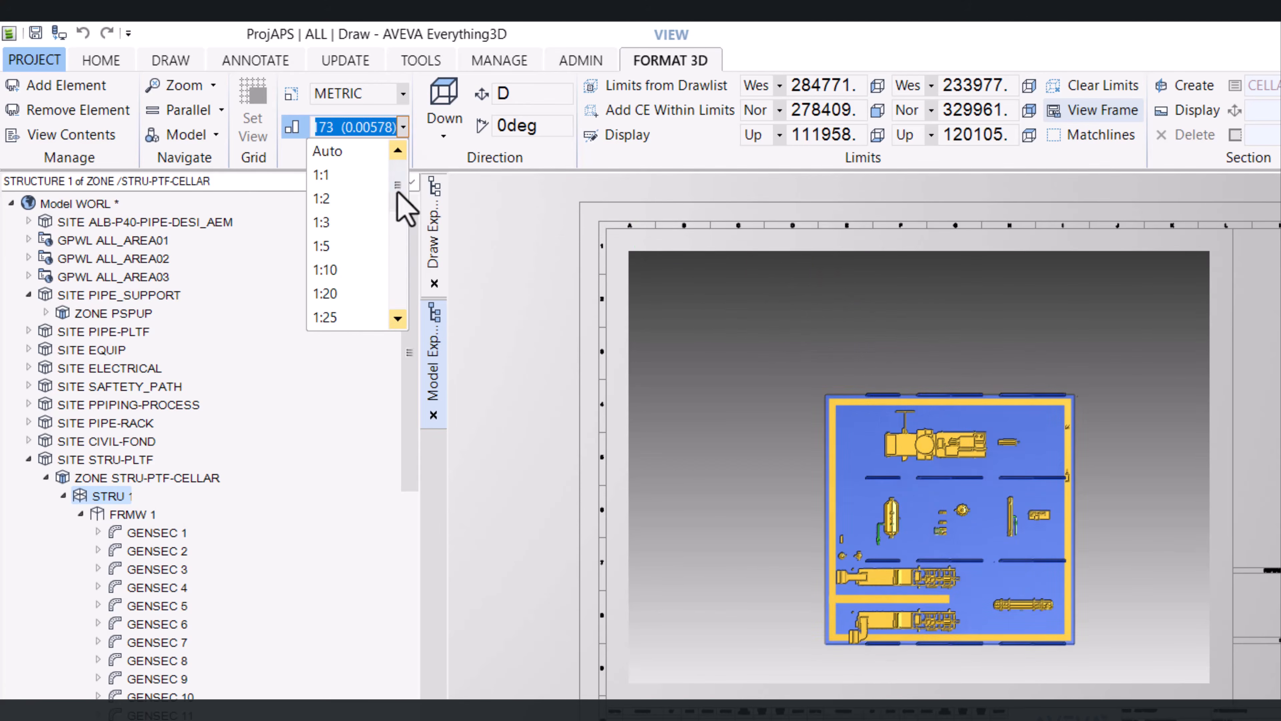
{"action": "left_click_drag", "start_coordinate": [400, 190], "coordinate": [410, 250]}
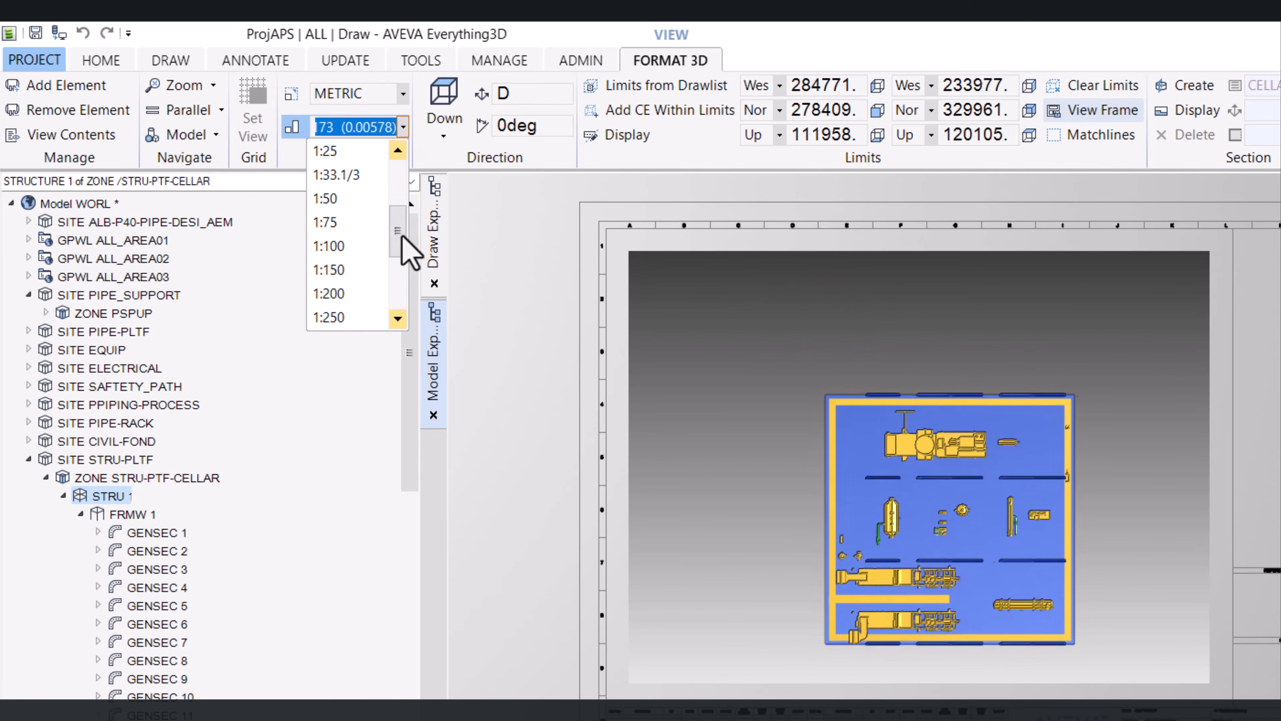
{"action": "left_click", "coordinate": [355, 268]}
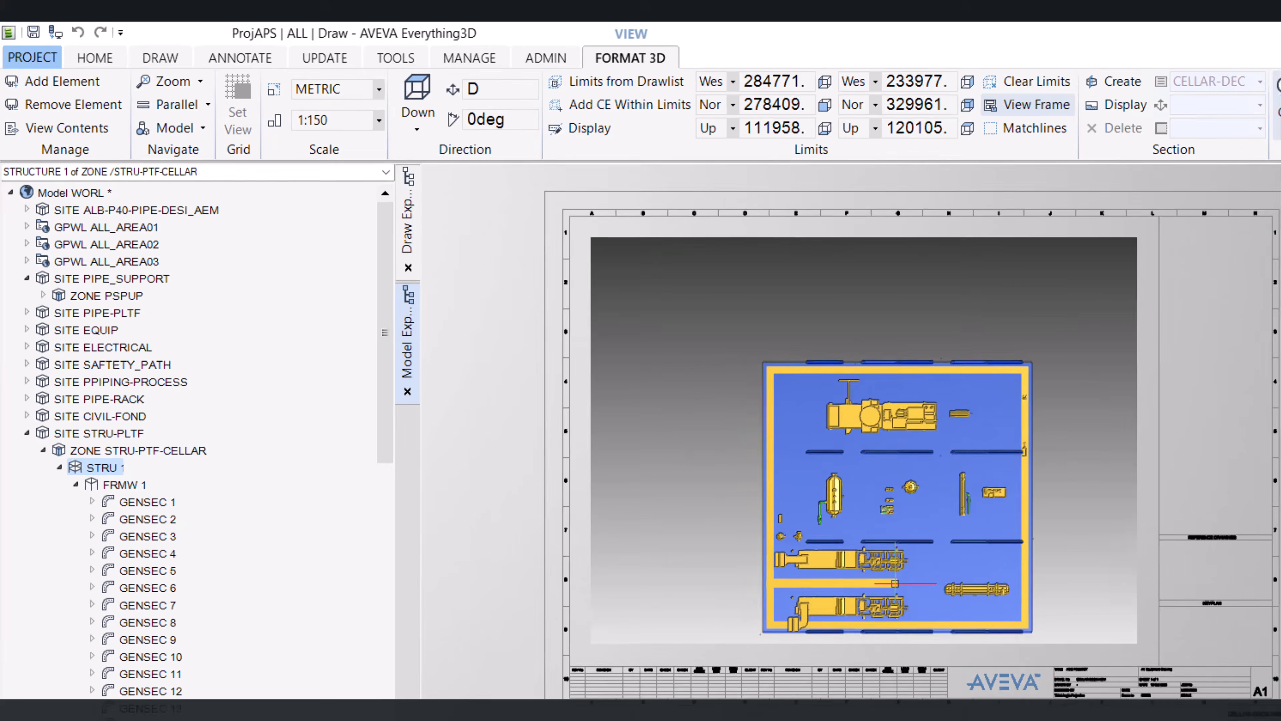
Reposition the platform within the view frame and set the scale back to 1:150
{"action": "scroll", "coordinate": [953, 621], "scroll_direction": "up", "scroll_amount": 1}
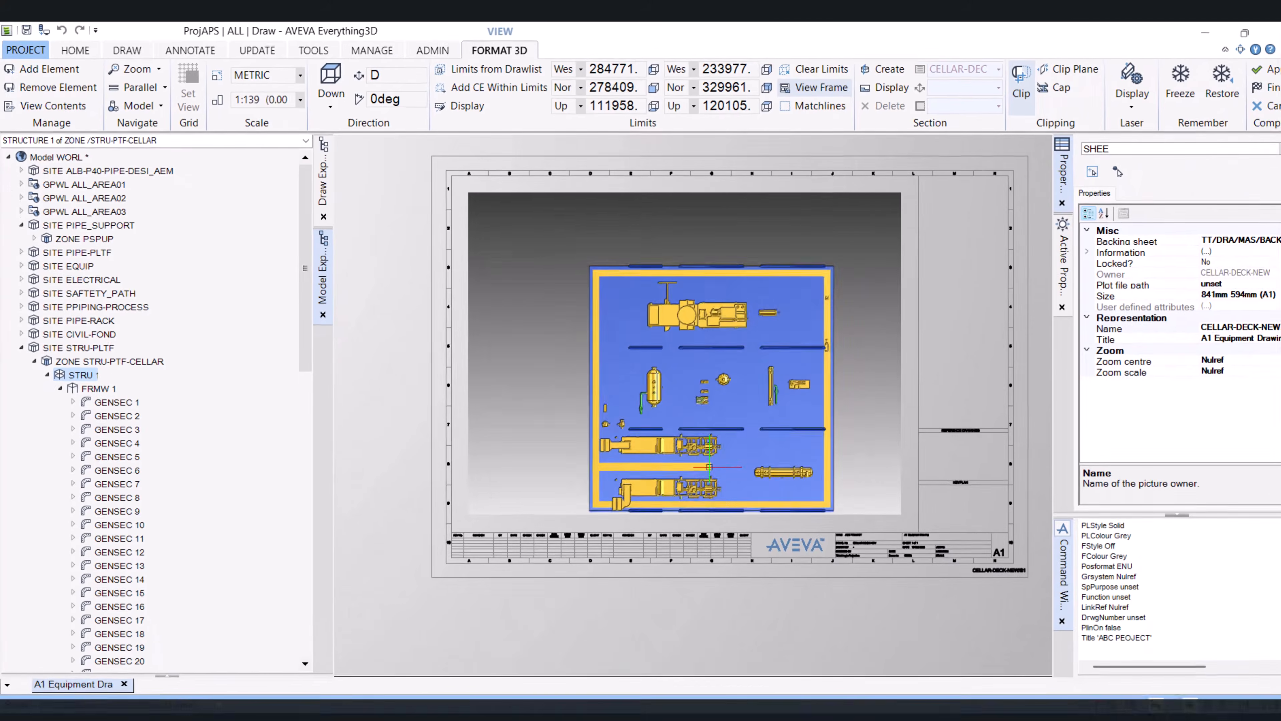
{"action": "scroll", "coordinate": [960, 620], "scroll_direction": "down", "scroll_amount": 2}
{"action": "middle_click_drag", "start_coordinate": [711, 470], "coordinate": [672, 350]}
{"action": "middle_click_drag", "start_coordinate": [660, 301], "coordinate": [672, 343]}
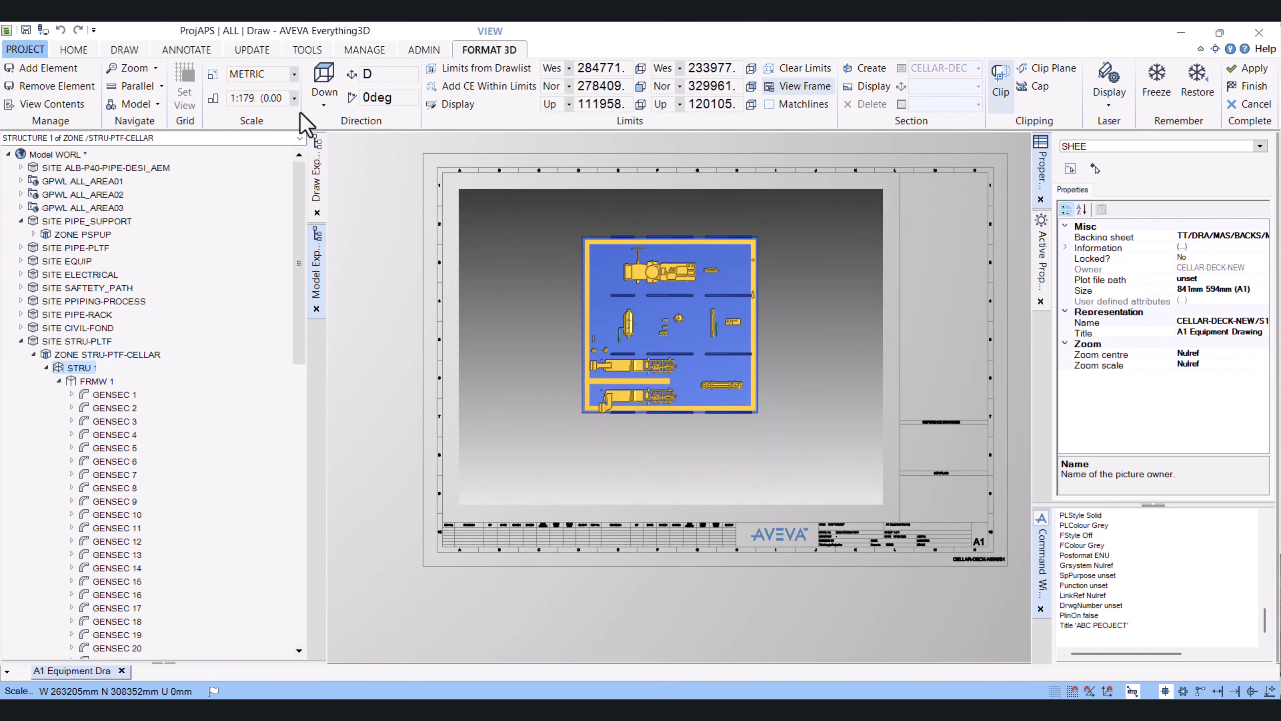
{"action": "left_click", "coordinate": [294, 98]}
{"action": "scroll", "coordinate": [279, 217], "scroll_direction": "down", "scroll_amount": 1}
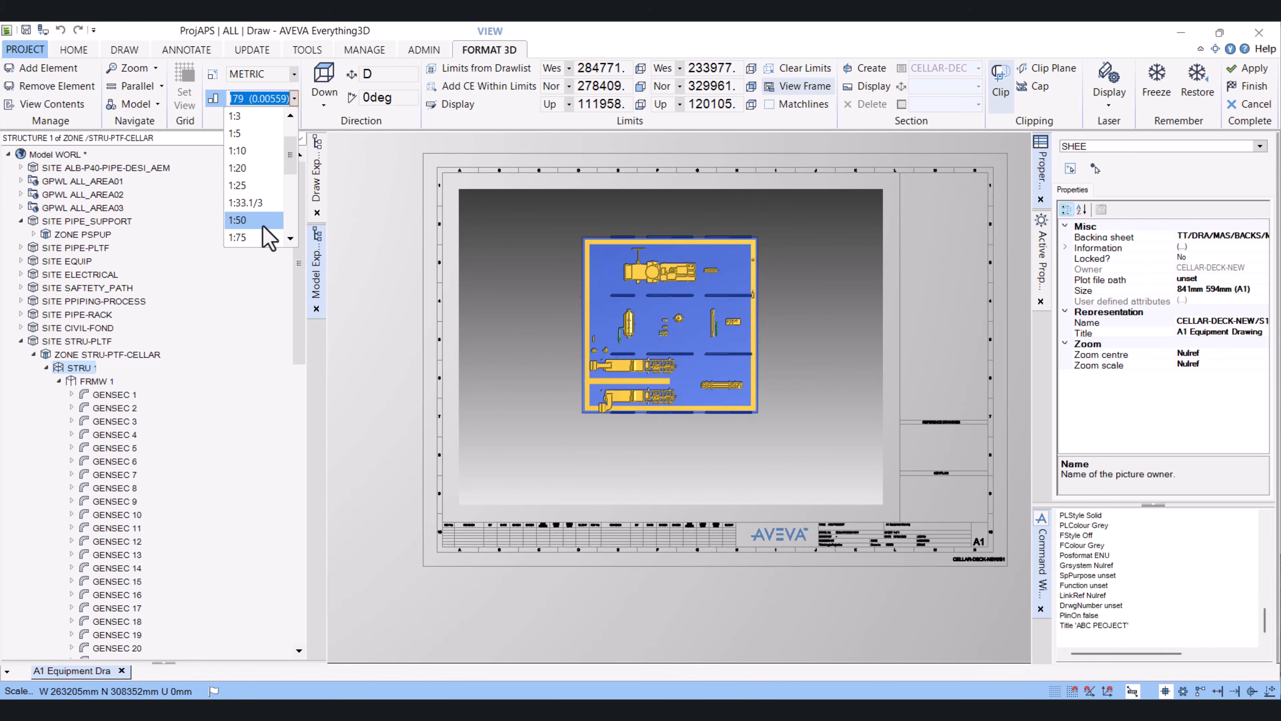
{"action": "scroll", "coordinate": [270, 232], "scroll_direction": "down", "scroll_amount": 2}
{"action": "left_click", "coordinate": [267, 238]}
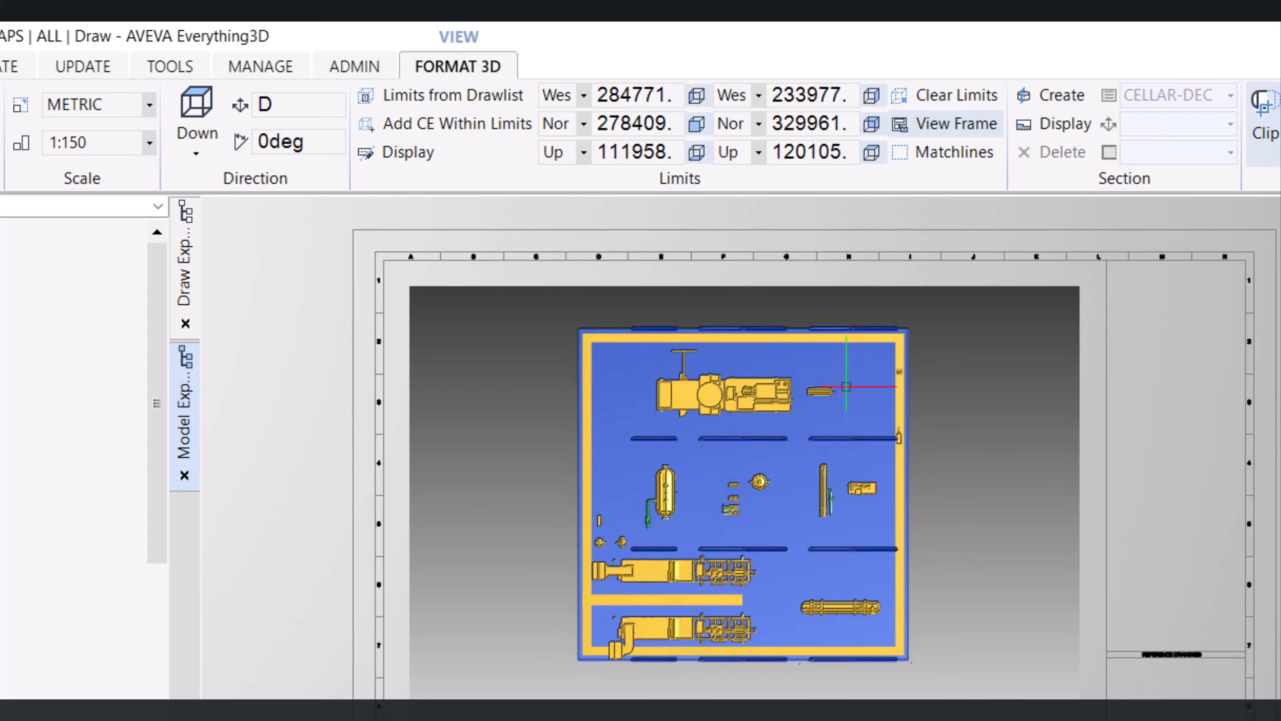
Apply the 3D view settings to generate the drawing view
{"action": "scroll", "coordinate": [804, 337], "scroll_direction": "up", "scroll_amount": 2}
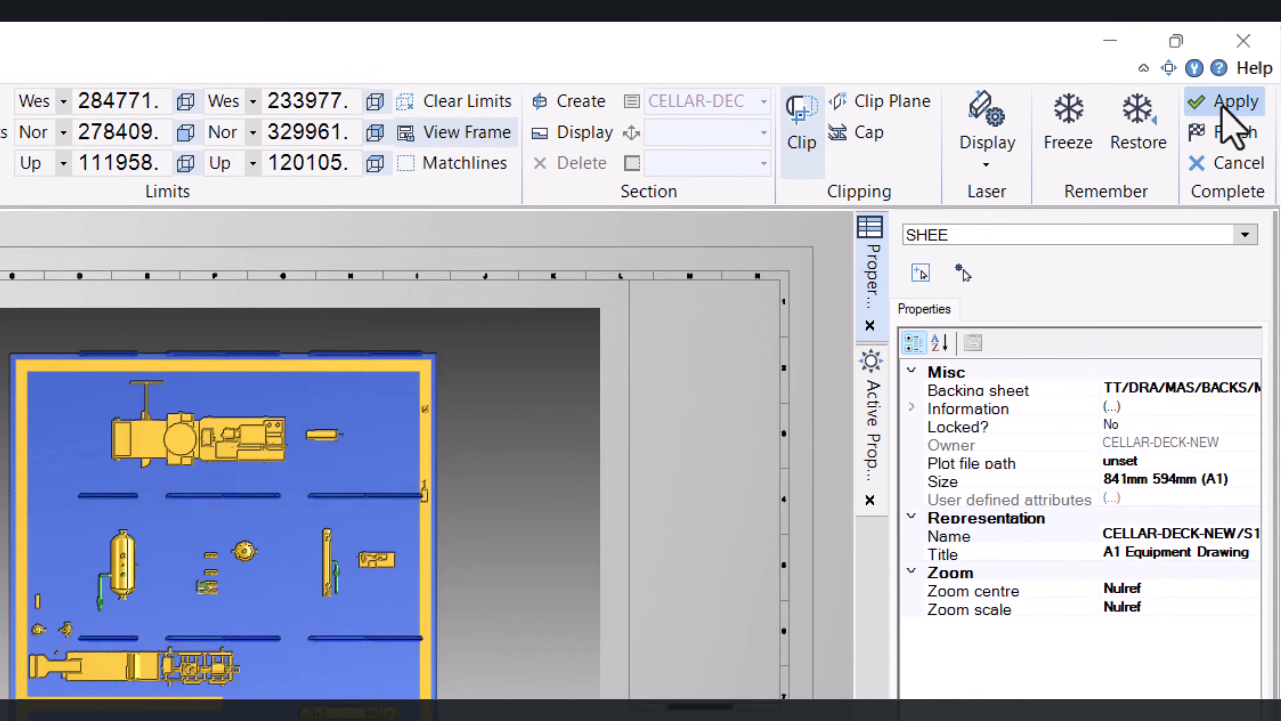
{"action": "left_click", "coordinate": [1228, 106]}
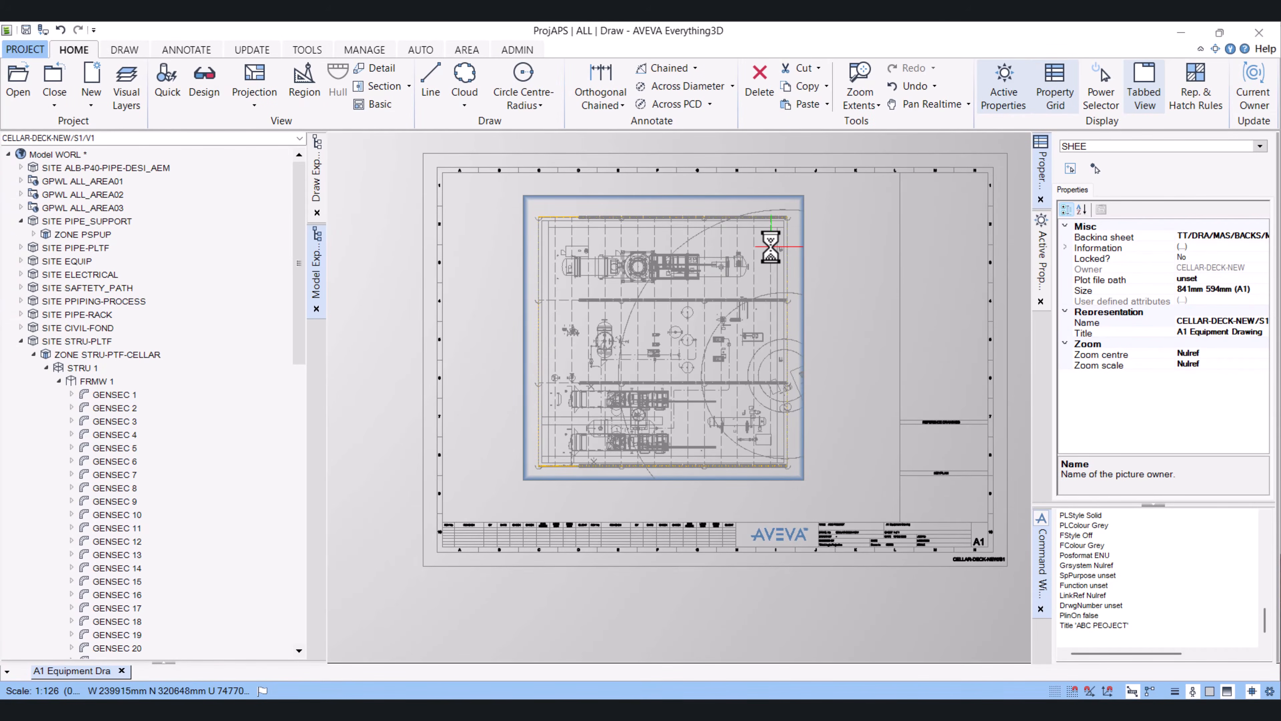
{"action": "scroll", "coordinate": [668, 255], "scroll_direction": "up", "scroll_amount": 3}
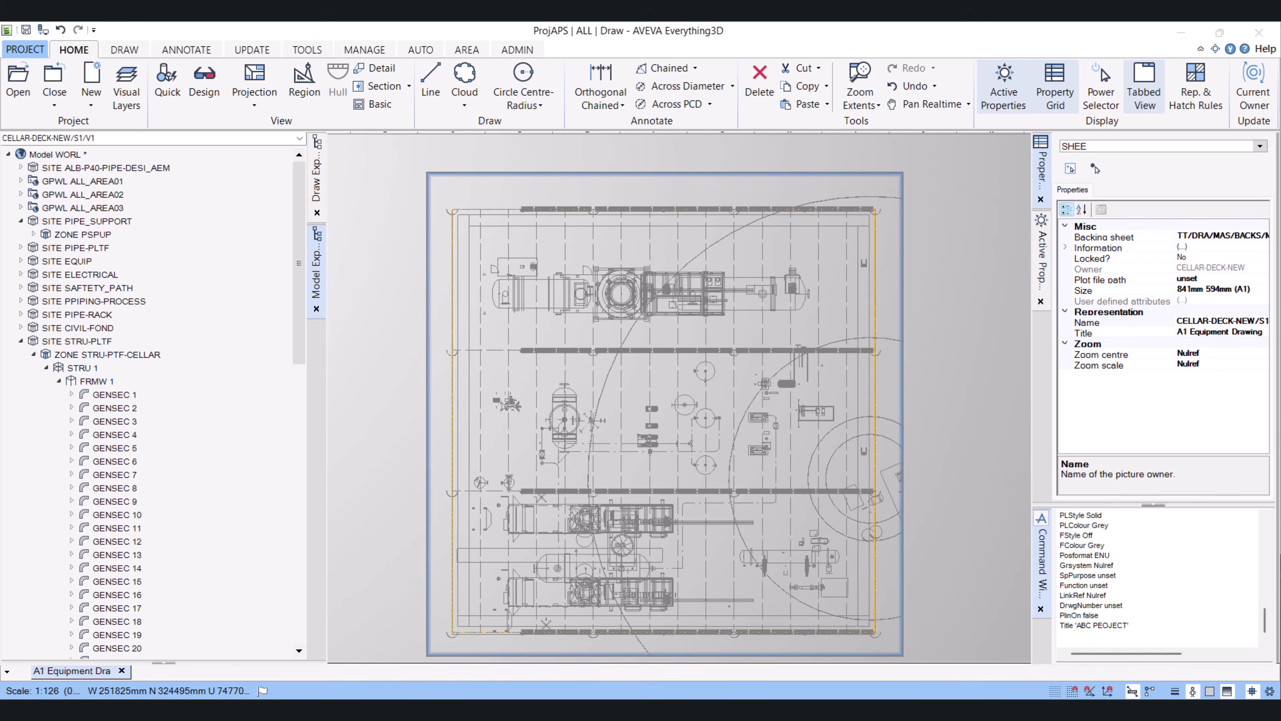
Select the plan view and set its representation style to Global and its rule to TT/DRA/PRJ/REPW/GEN/PRESENTATION
{"action": "left_click", "coordinate": [628, 386]}
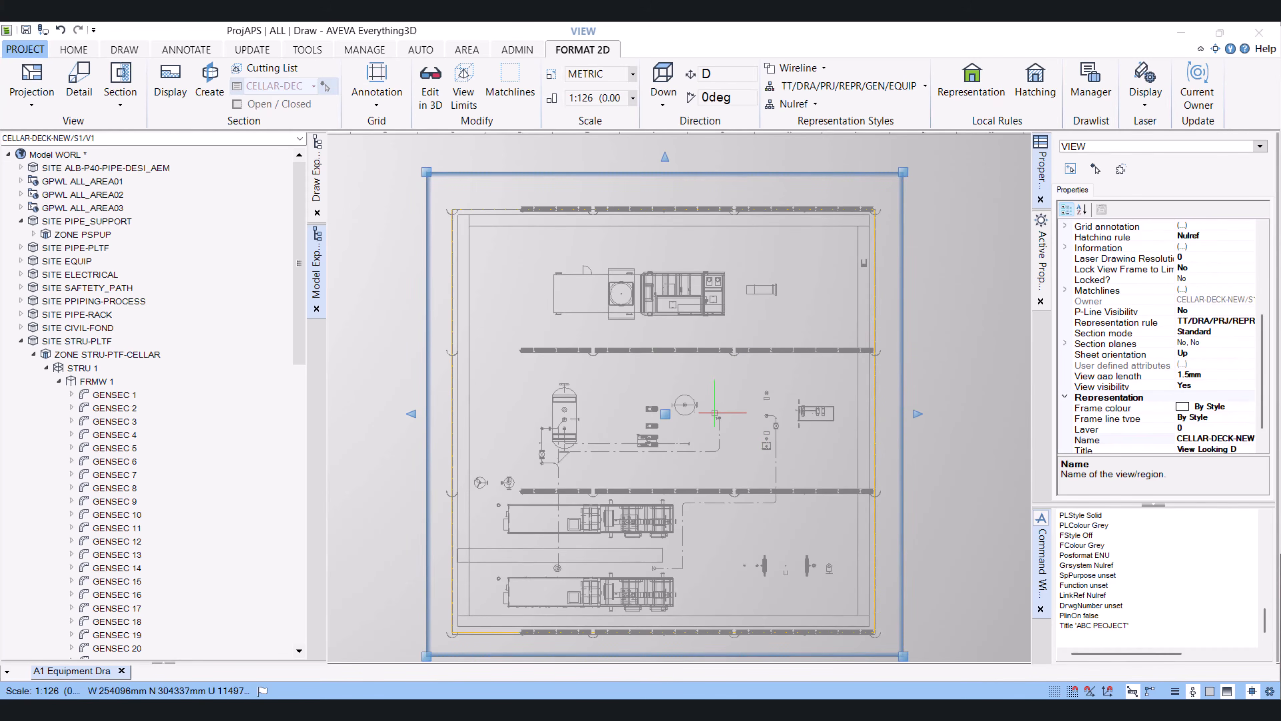
{"action": "scroll", "coordinate": [714, 412], "scroll_direction": "up", "scroll_amount": 2}
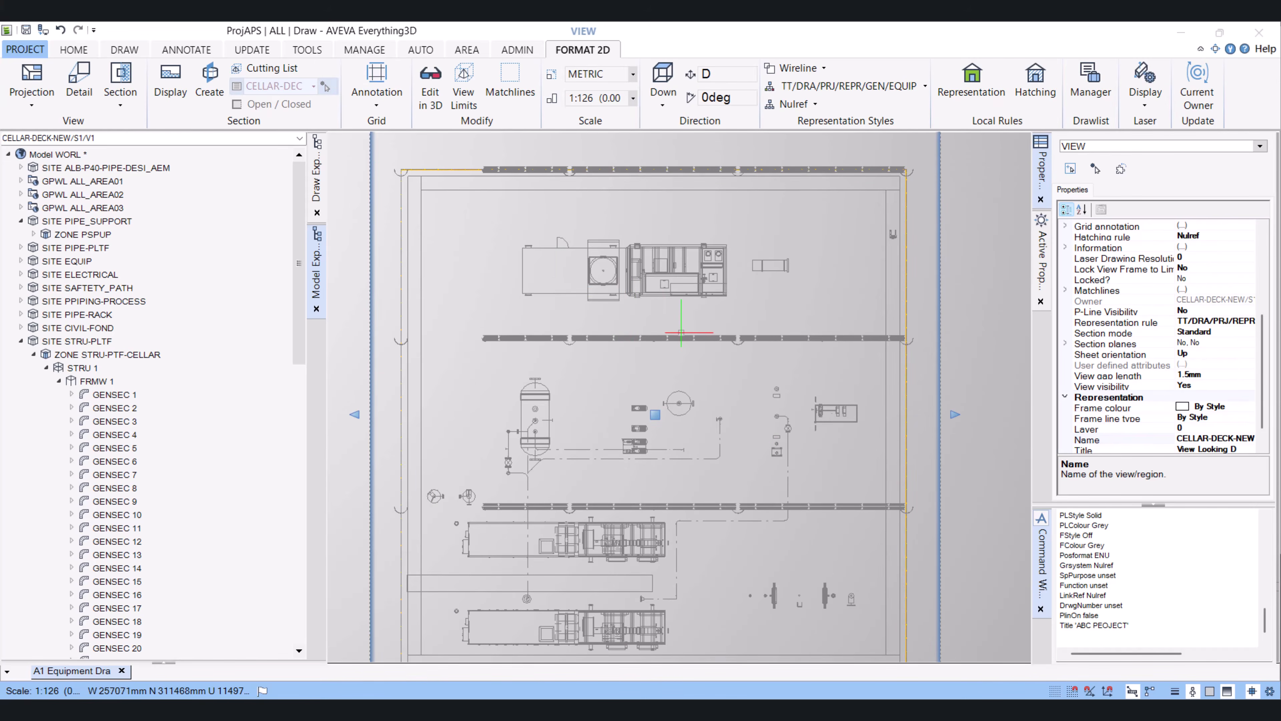
{"action": "scroll", "coordinate": [646, 290], "scroll_direction": "down", "scroll_amount": 1}
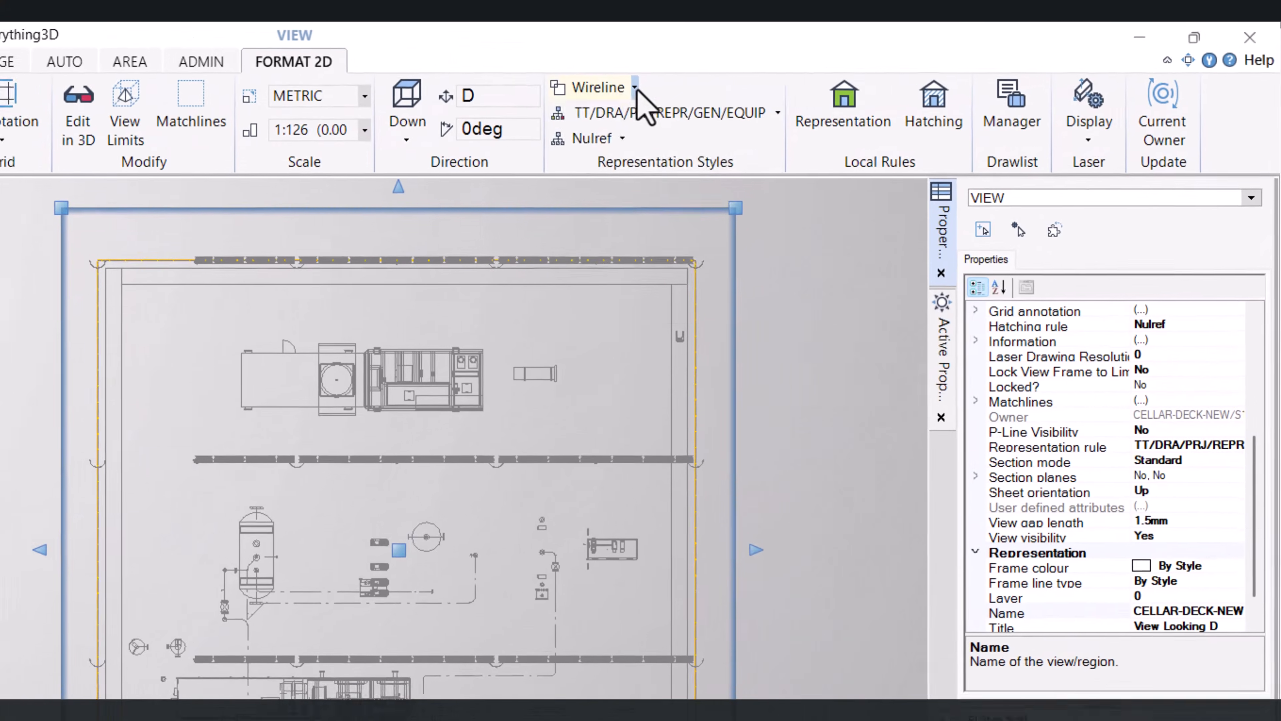
{"action": "left_click", "coordinate": [824, 68]}
{"action": "left_click", "coordinate": [628, 144]}
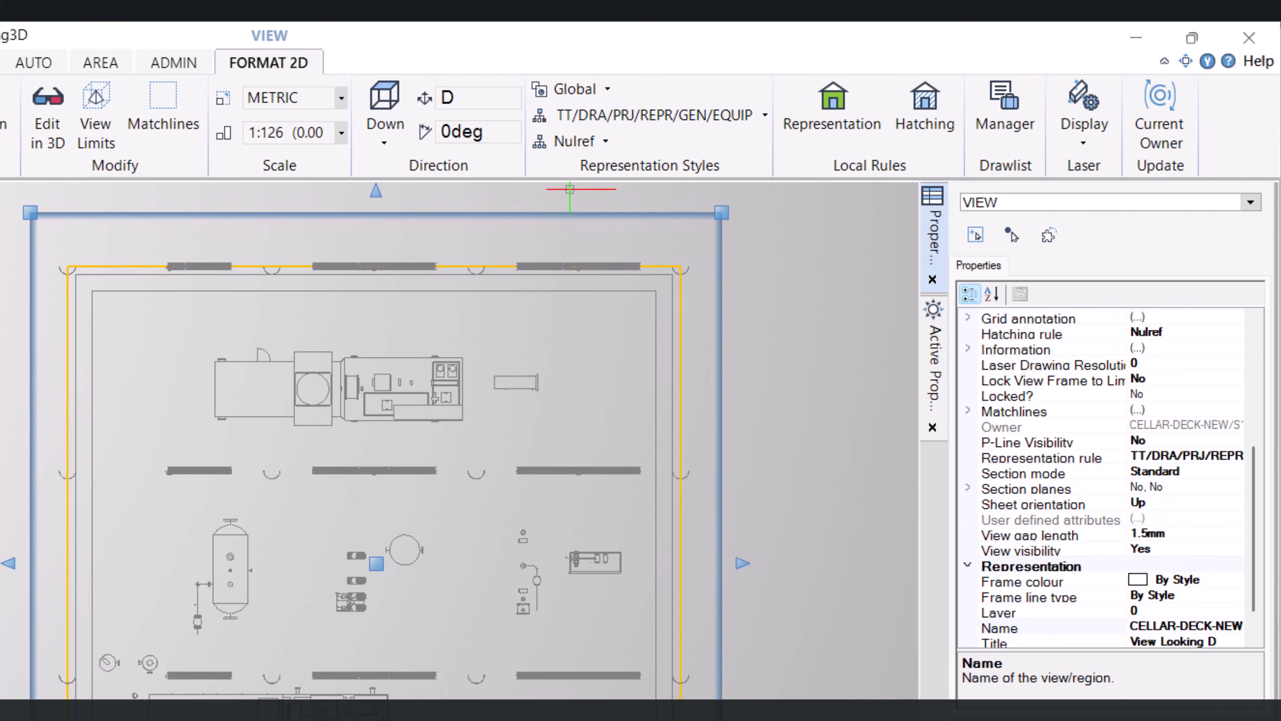
{"action": "left_click", "coordinate": [762, 126]}
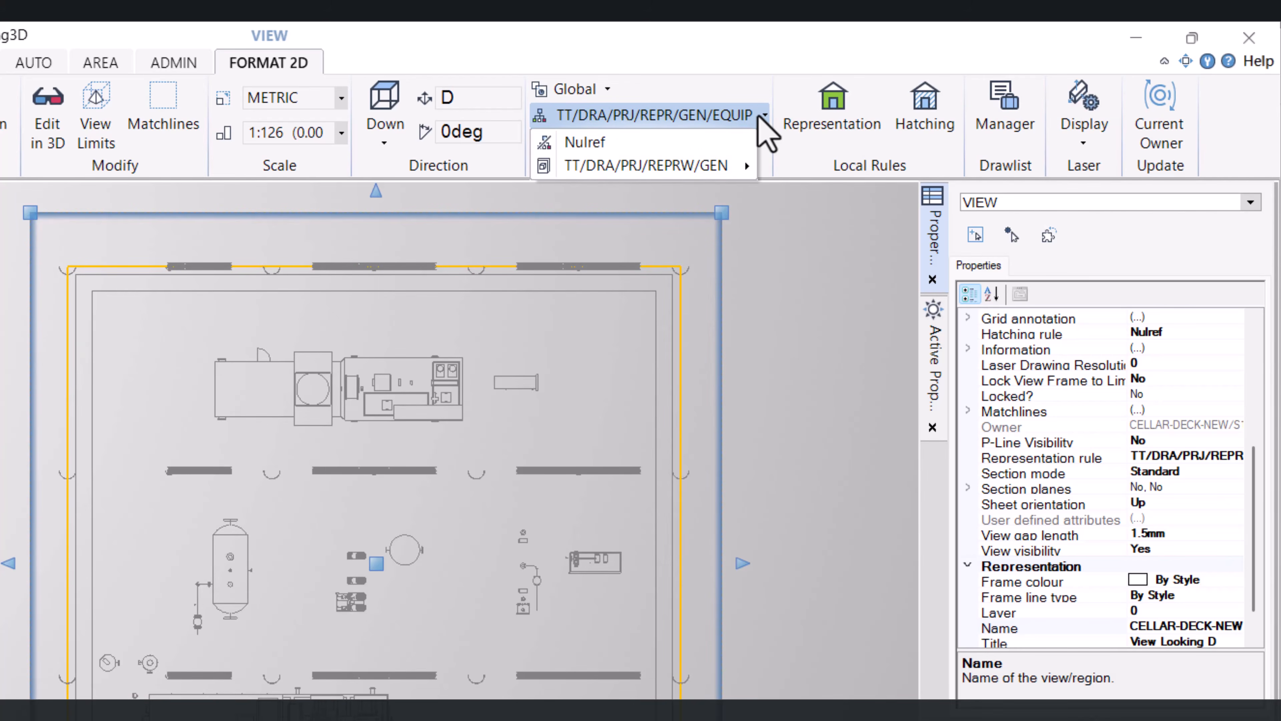
{"action": "mouse_move", "coordinate": [739, 170]}
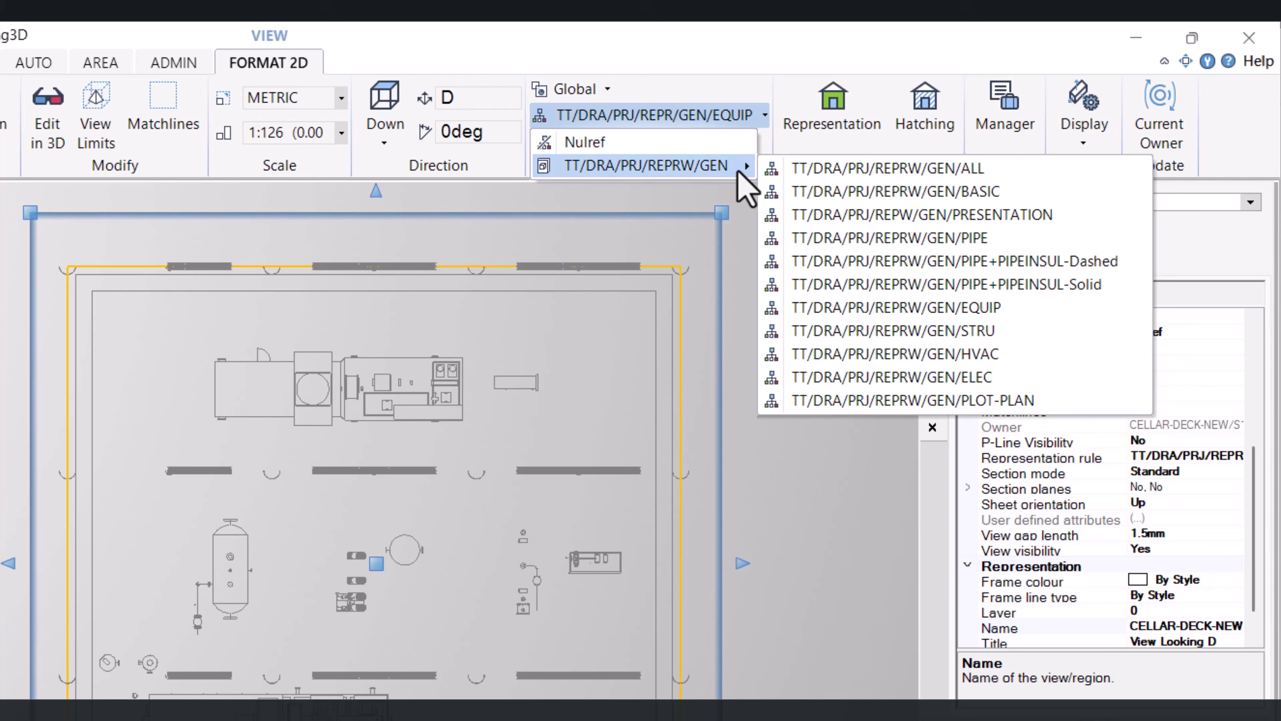
{"action": "left_click", "coordinate": [928, 215]}
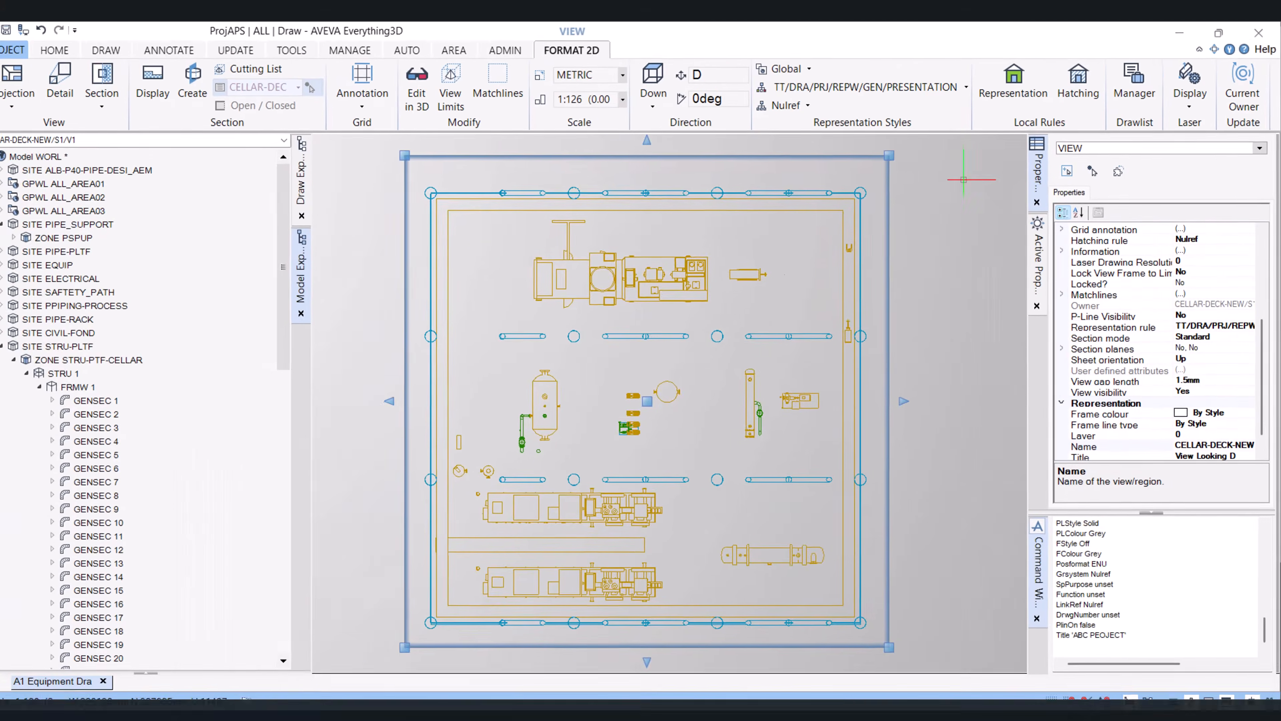
Examine the regenerated plan view across the drawing sheet
{"action": "scroll", "coordinate": [634, 532], "scroll_direction": "up", "scroll_amount": 2}
{"action": "scroll", "coordinate": [634, 532], "scroll_direction": "down", "scroll_amount": 3}
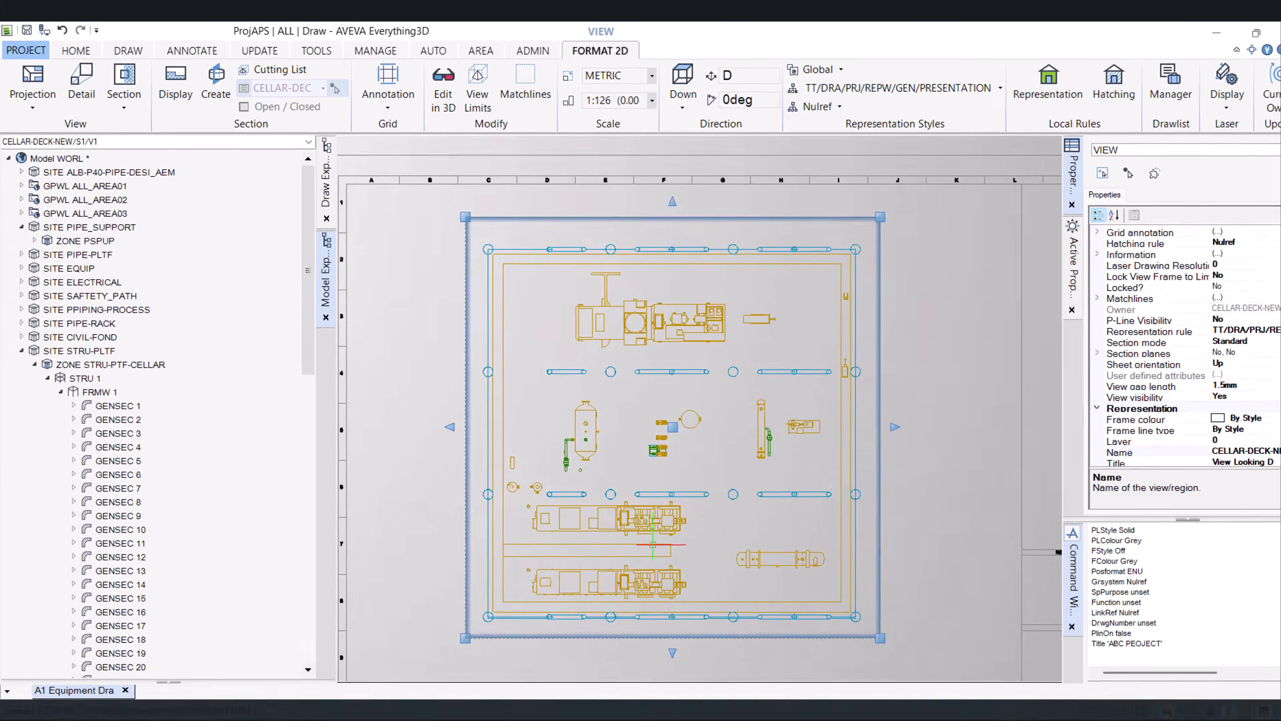
{"action": "key", "text": "Escape"}
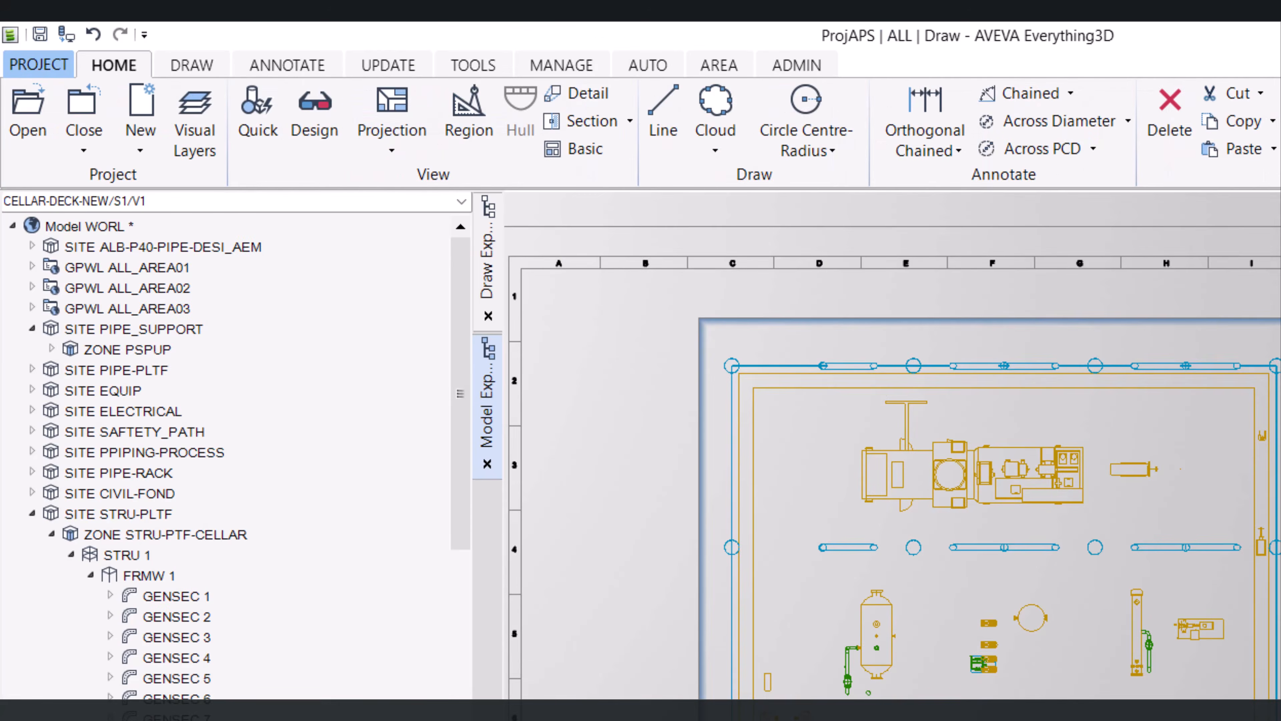
Add a text note reading MEZZ DECK +120000mm below the plan view frame
{"action": "scroll", "coordinate": [1033, 616], "scroll_direction": "up", "scroll_amount": 2}
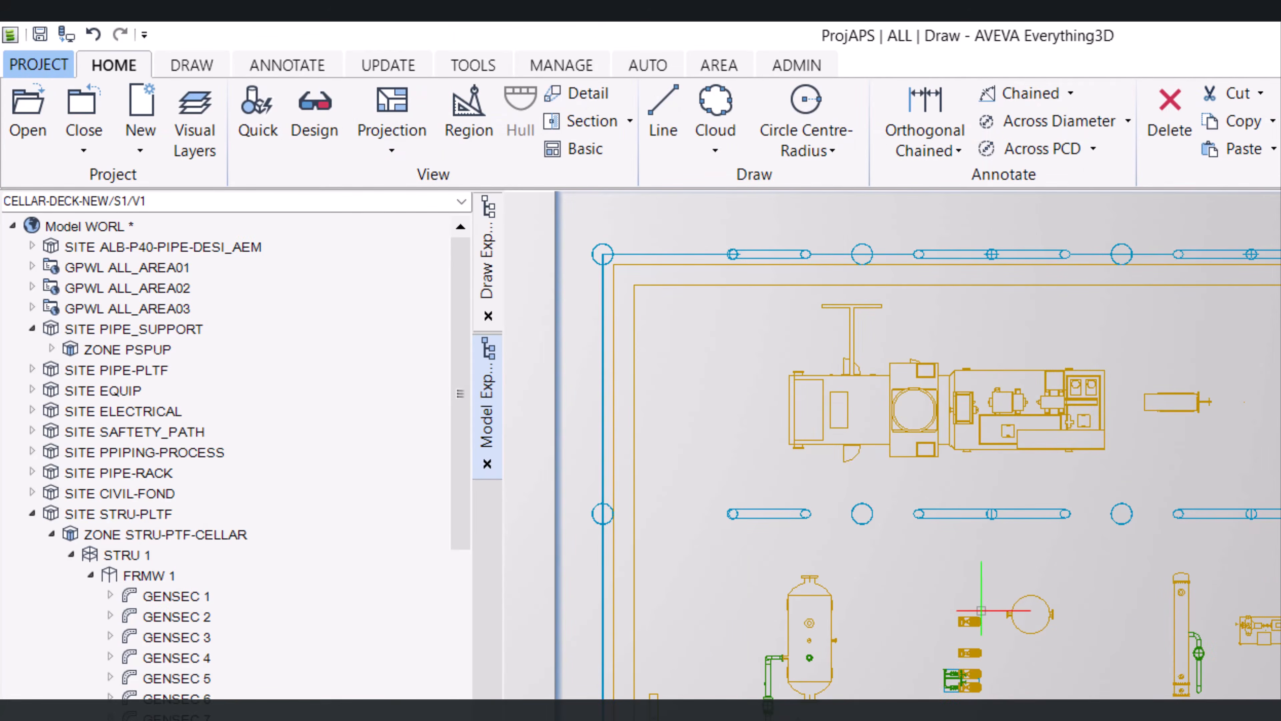
{"action": "scroll", "coordinate": [981, 611], "scroll_direction": "down", "scroll_amount": 2}
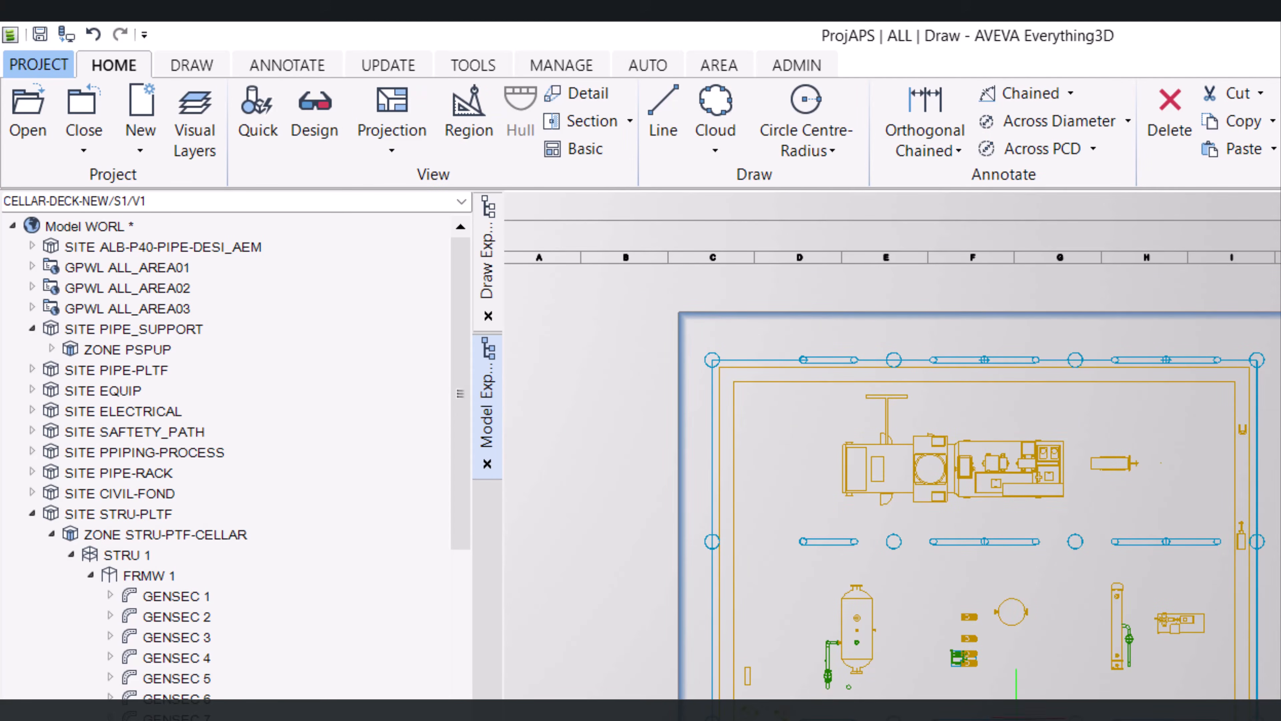
{"action": "scroll", "coordinate": [893, 446], "scroll_direction": "up", "scroll_amount": 3}
{"action": "scroll", "coordinate": [893, 446], "scroll_direction": "down", "scroll_amount": 5}
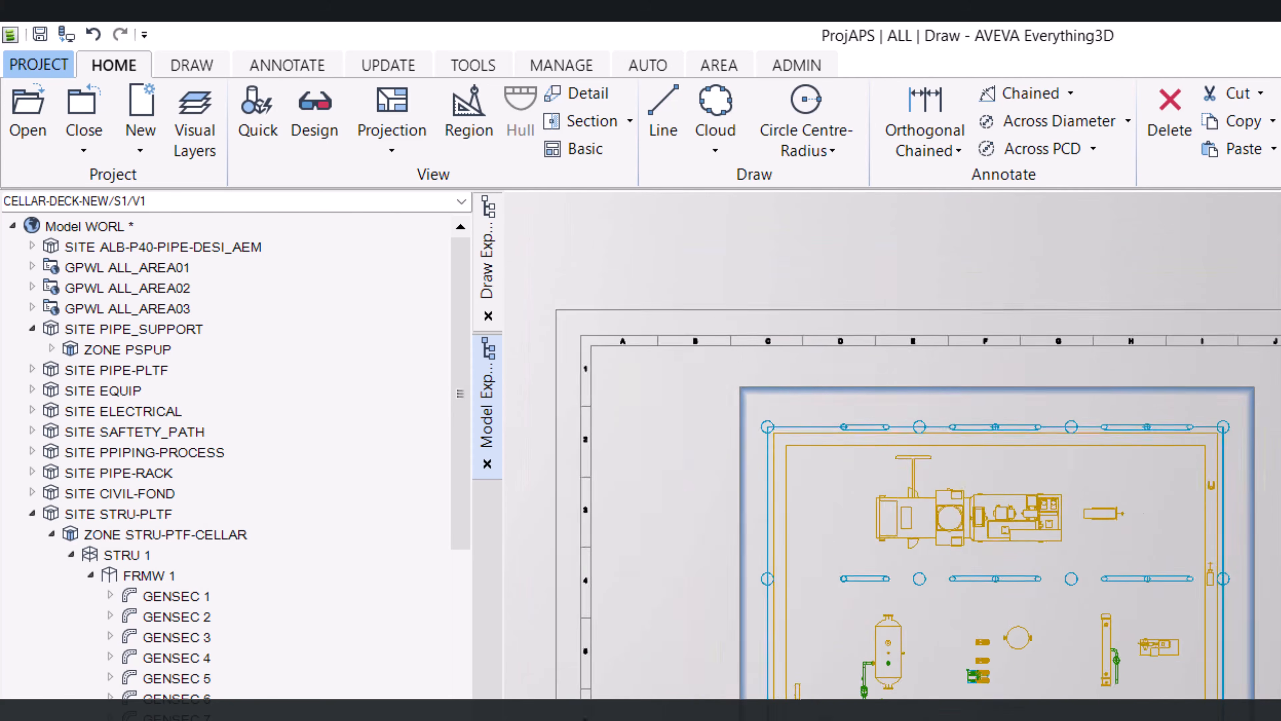
{"action": "scroll", "coordinate": [893, 446], "scroll_direction": "up", "scroll_amount": 1}
{"action": "scroll", "coordinate": [1040, 571], "scroll_direction": "up", "scroll_amount": 2}
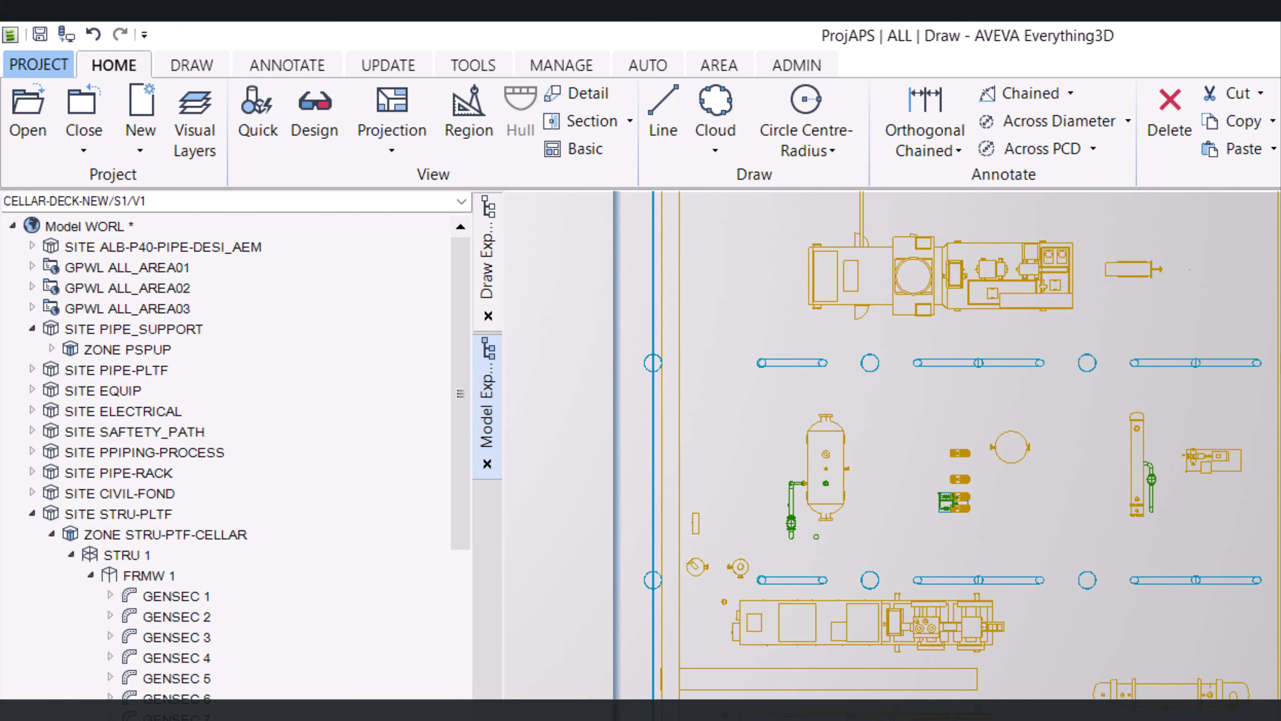
{"action": "left_click", "coordinate": [270, 66]}
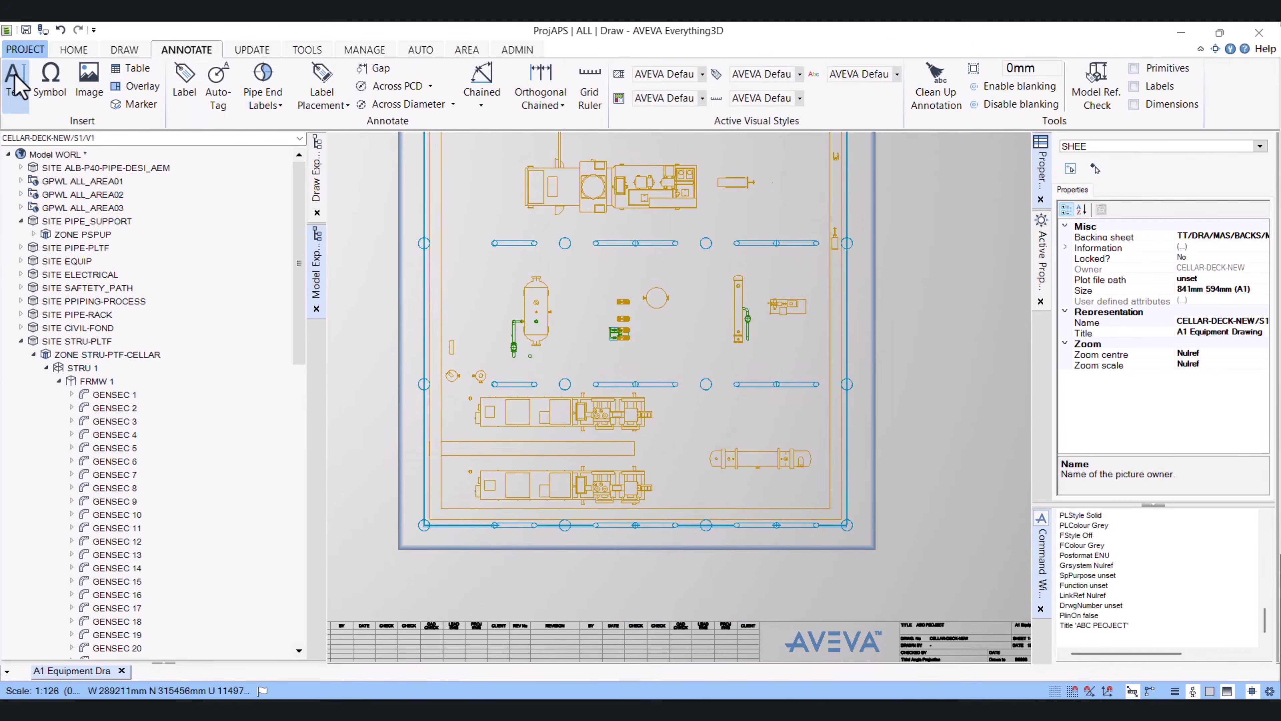
{"action": "left_click", "coordinate": [15, 84]}
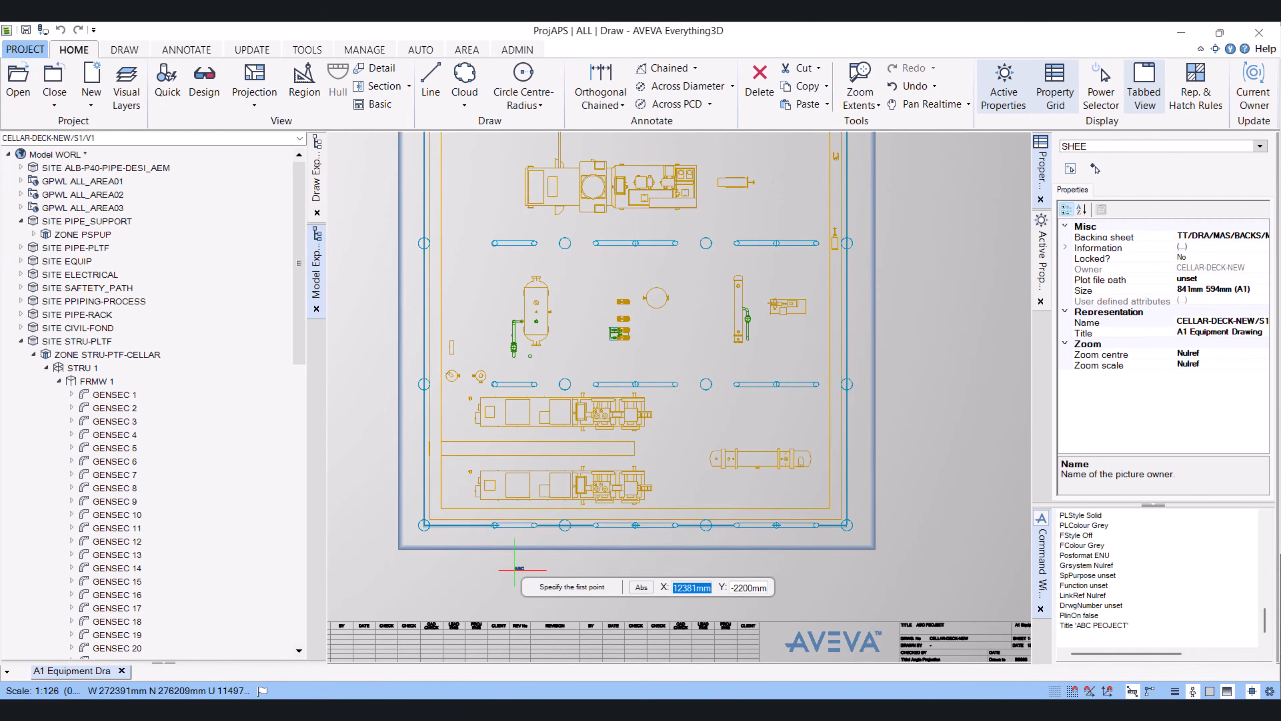
{"action": "left_click", "coordinate": [515, 569]}
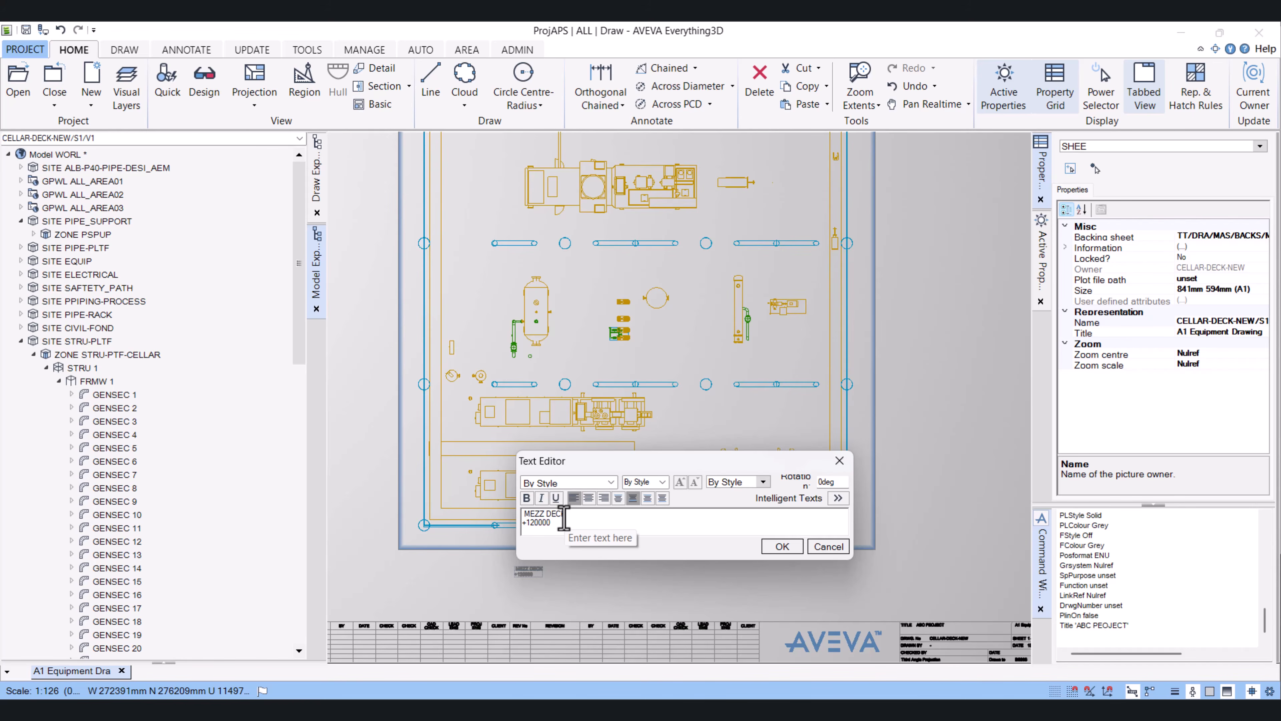
{"action": "left_click", "coordinate": [782, 546]}
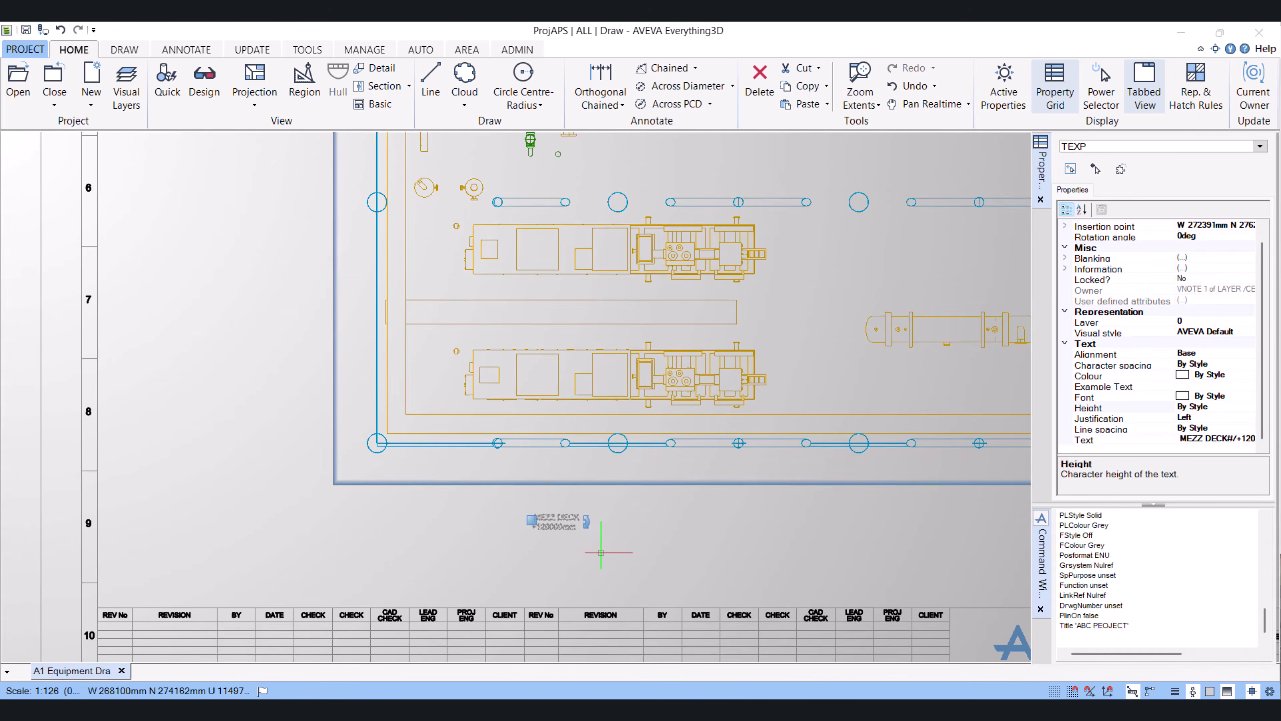
Set the text note's height to 7mm and its colour to Colour 2
{"action": "scroll", "coordinate": [601, 552], "scroll_direction": "up", "scroll_amount": 3}
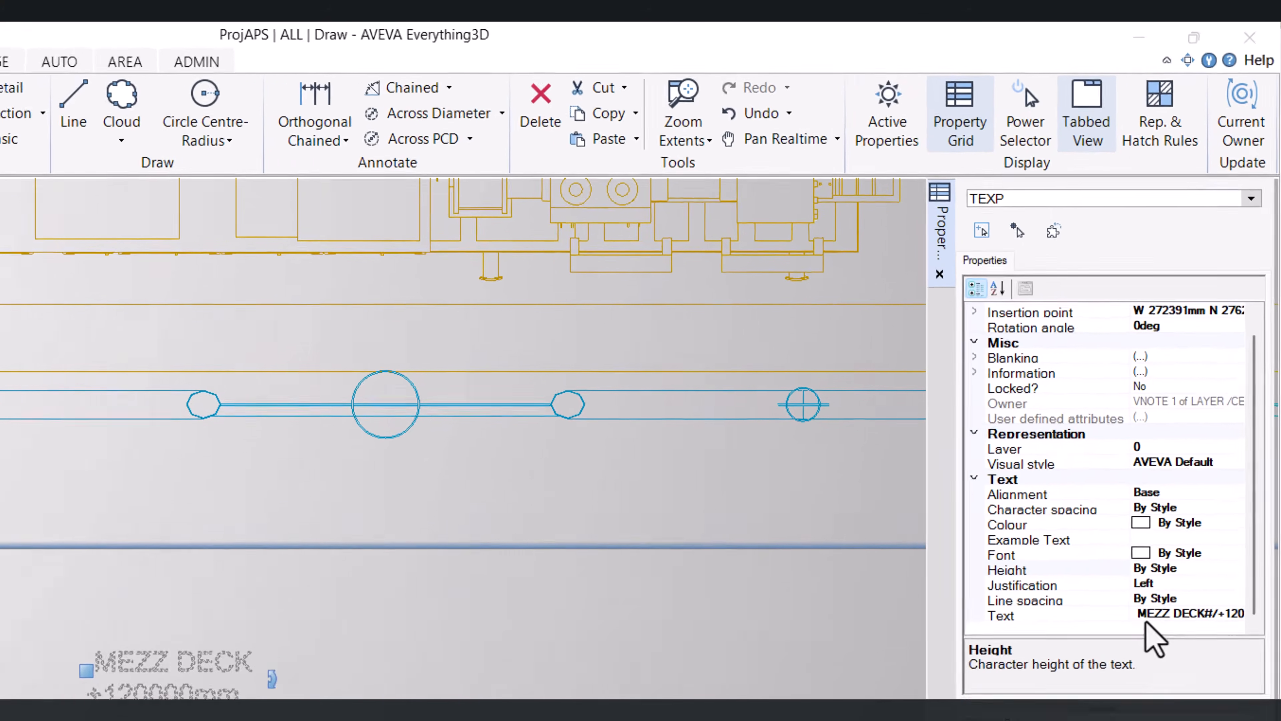
{"action": "left_click", "coordinate": [1155, 634]}
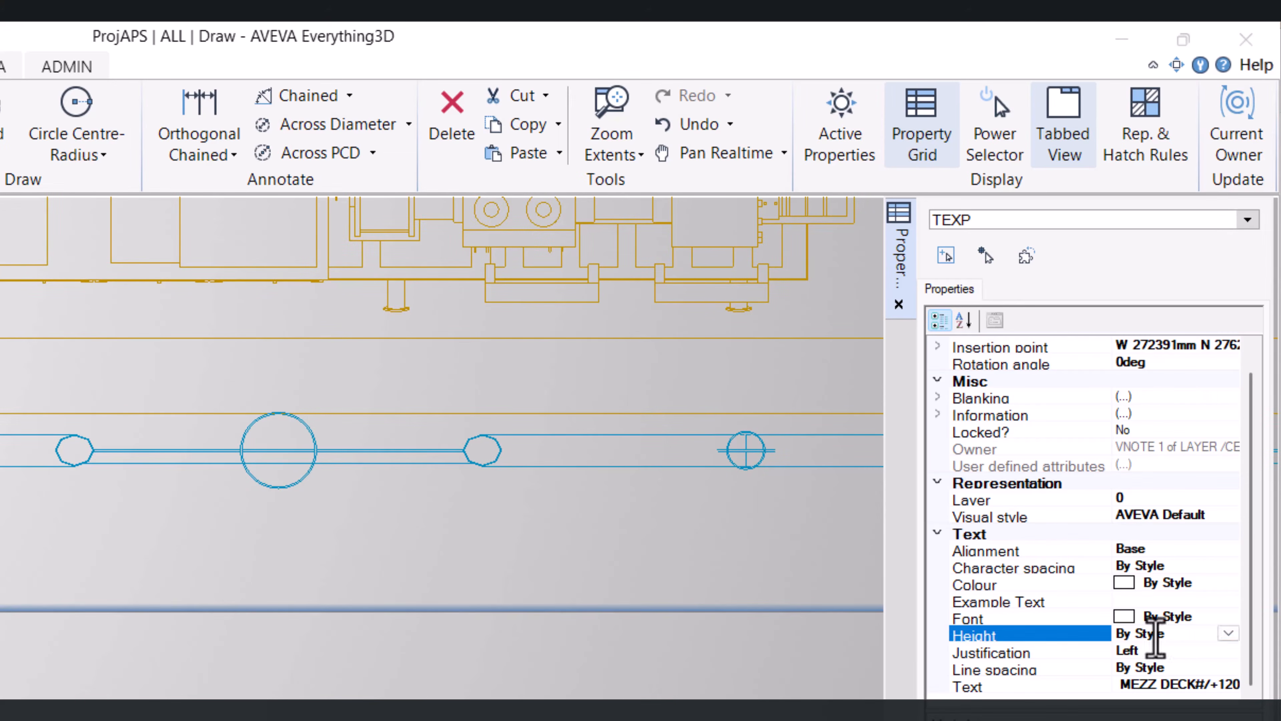
{"action": "left_click", "coordinate": [1229, 634]}
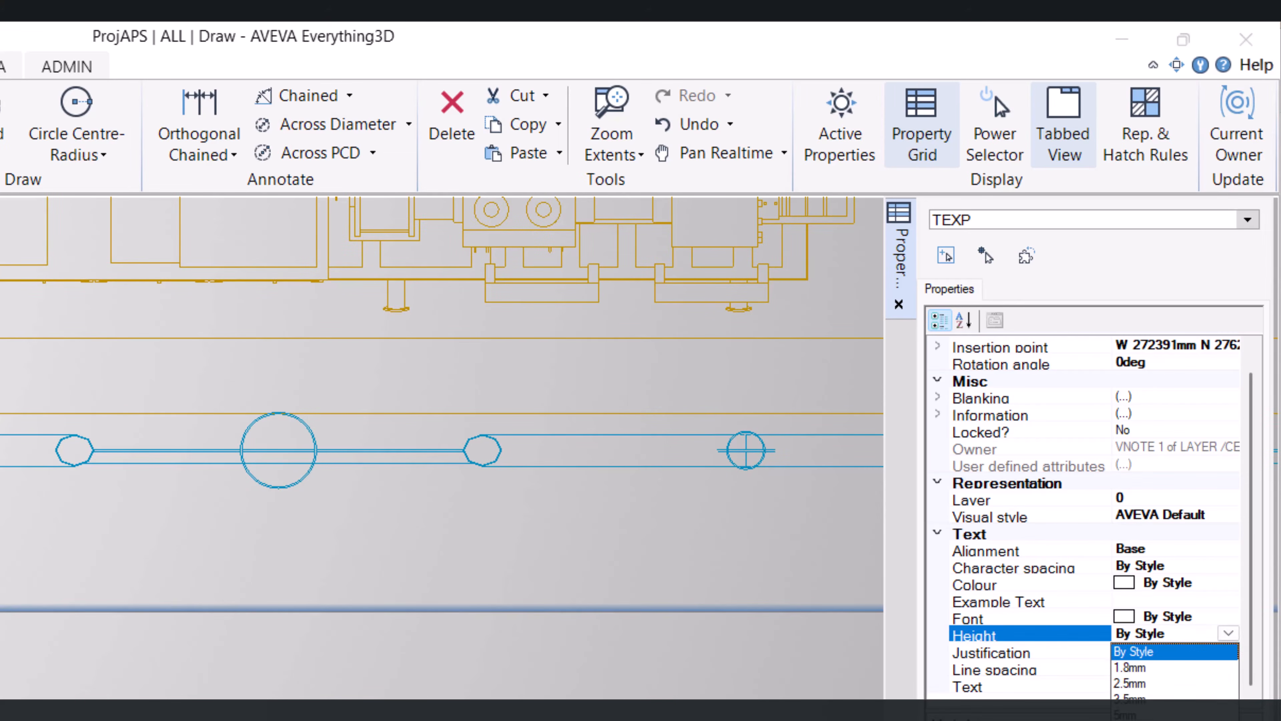
{"action": "left_click", "coordinate": [1155, 720]}
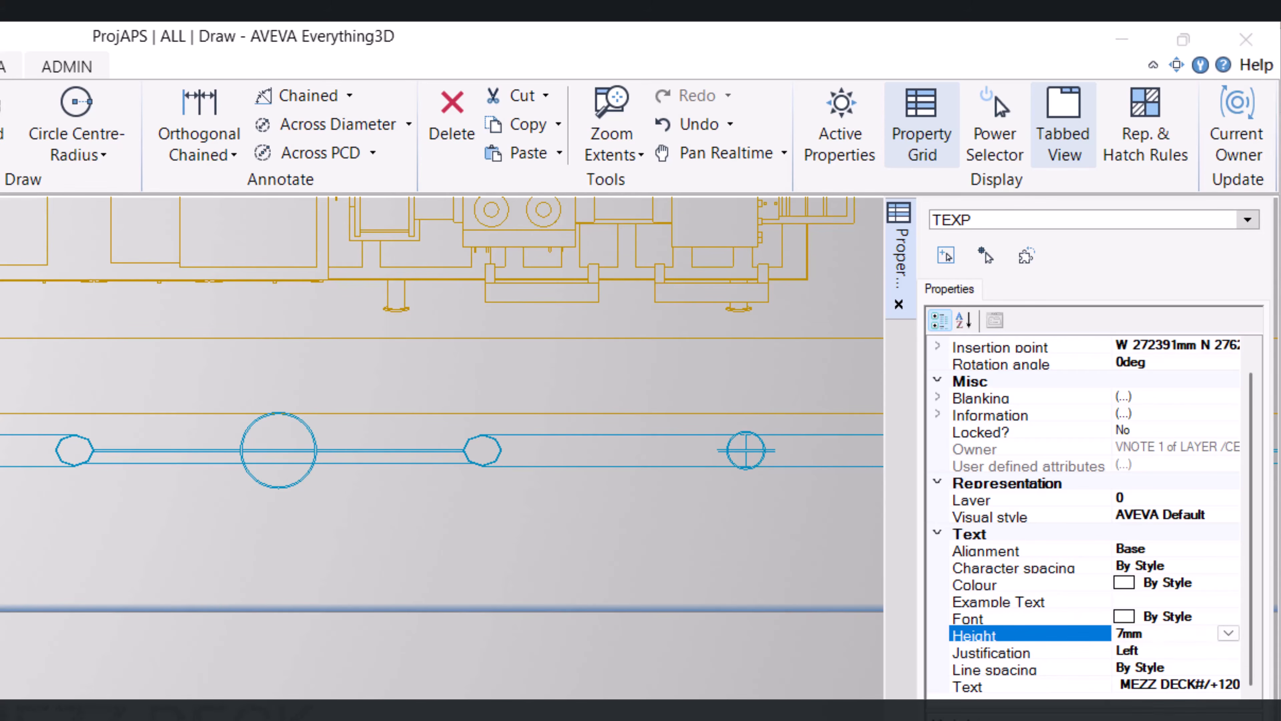
{"action": "left_click", "coordinate": [1204, 586]}
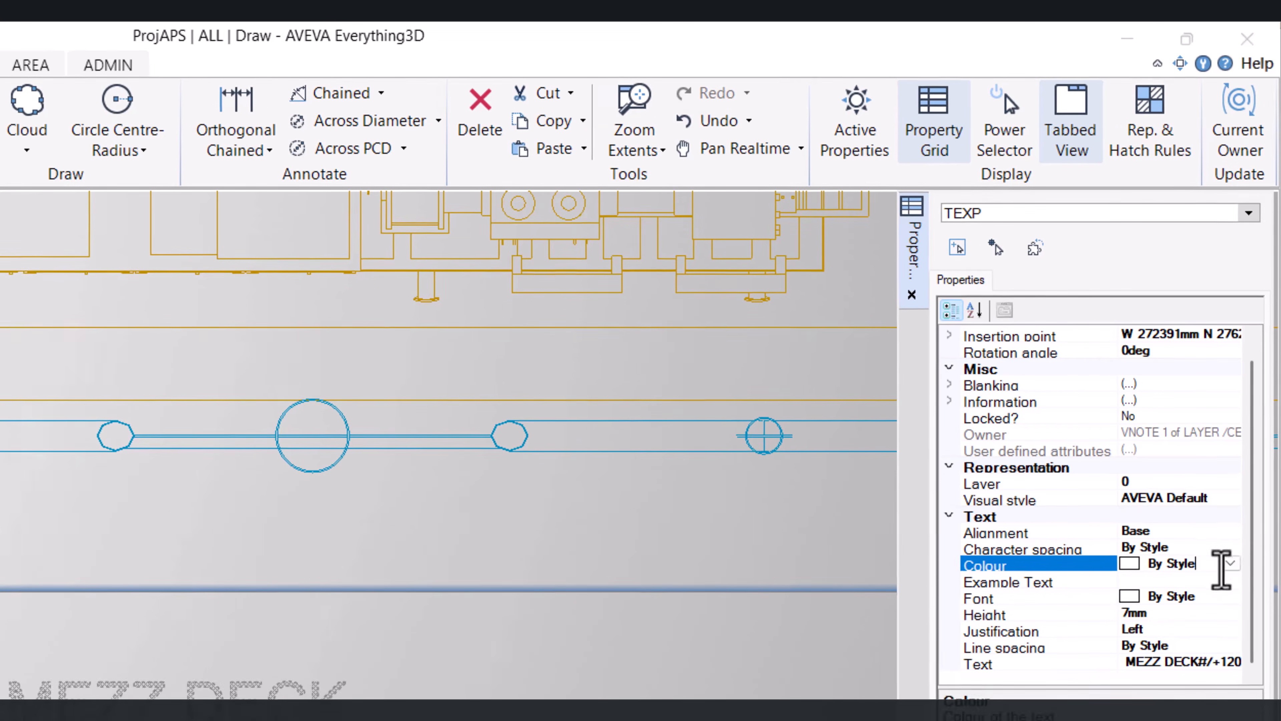
{"action": "left_click", "coordinate": [1228, 583]}
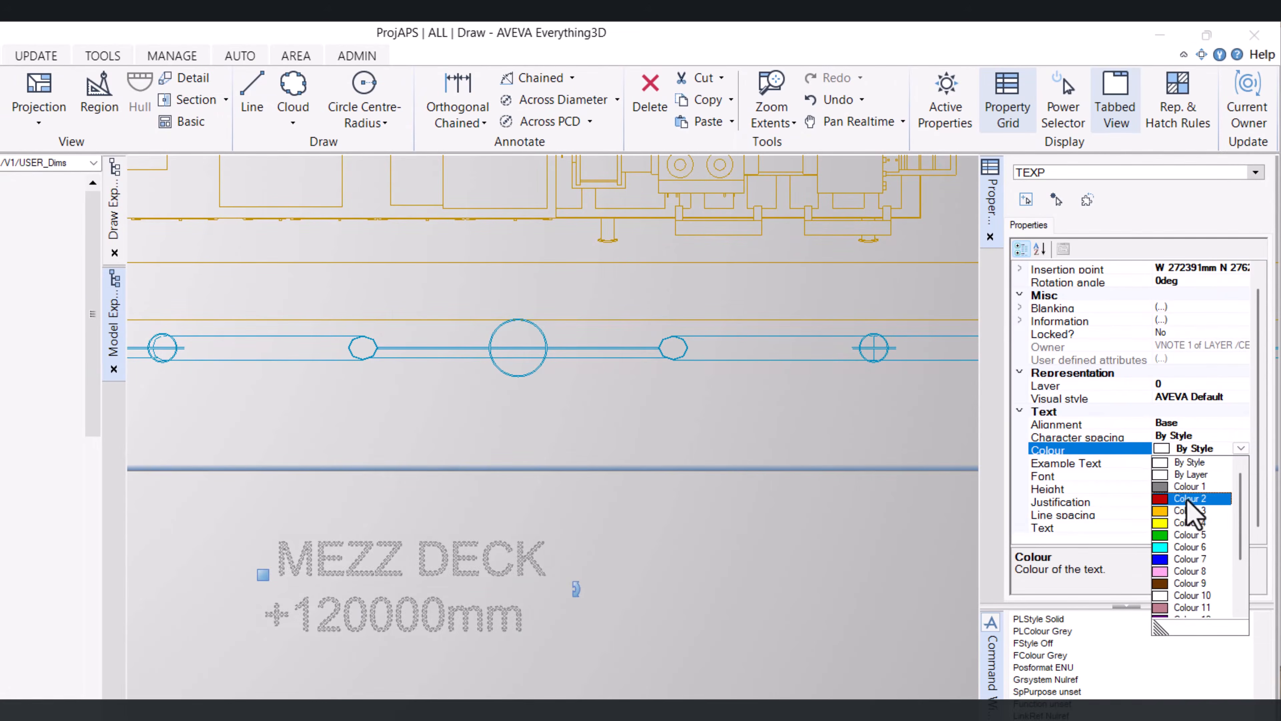
{"action": "left_click", "coordinate": [1186, 515]}
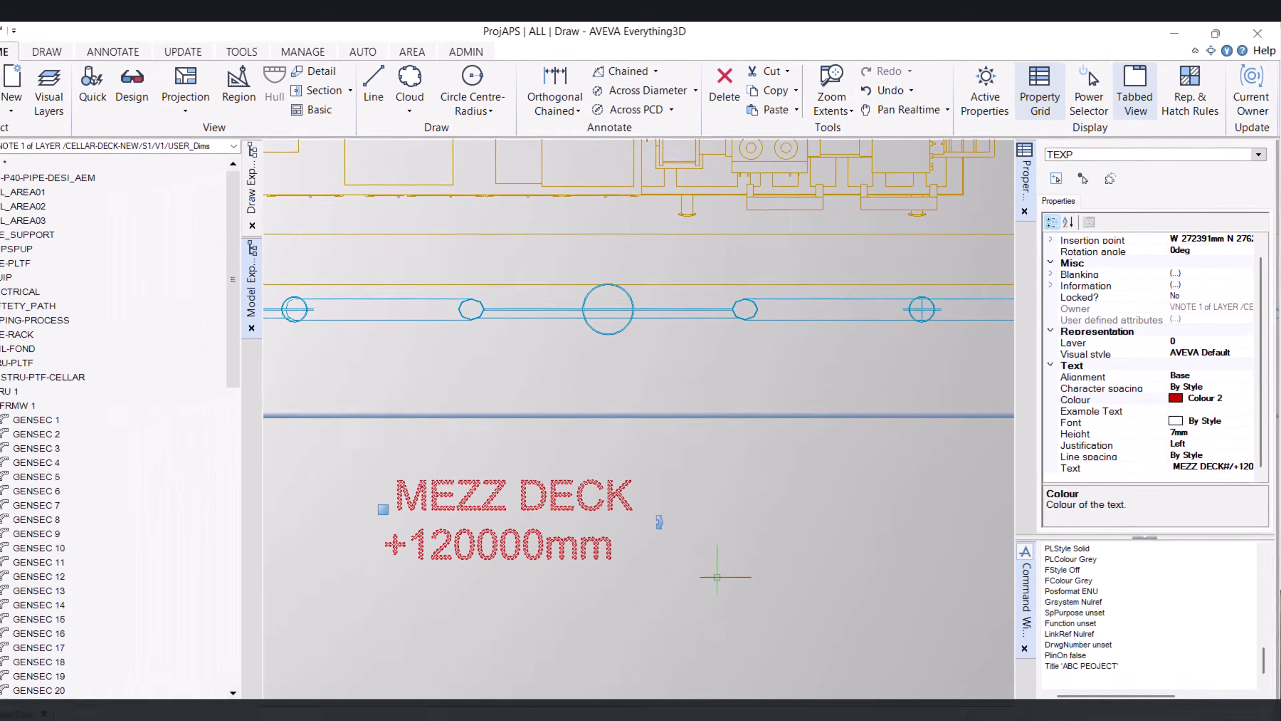
Move the MEZZ DECK text note to sit centred just below the plan view frame
{"action": "key", "text": "Escape"}
{"action": "middle_click_drag", "start_coordinate": [835, 625], "coordinate": [728, 490]}
{"action": "scroll", "coordinate": [728, 490], "scroll_direction": "down", "scroll_amount": 5}
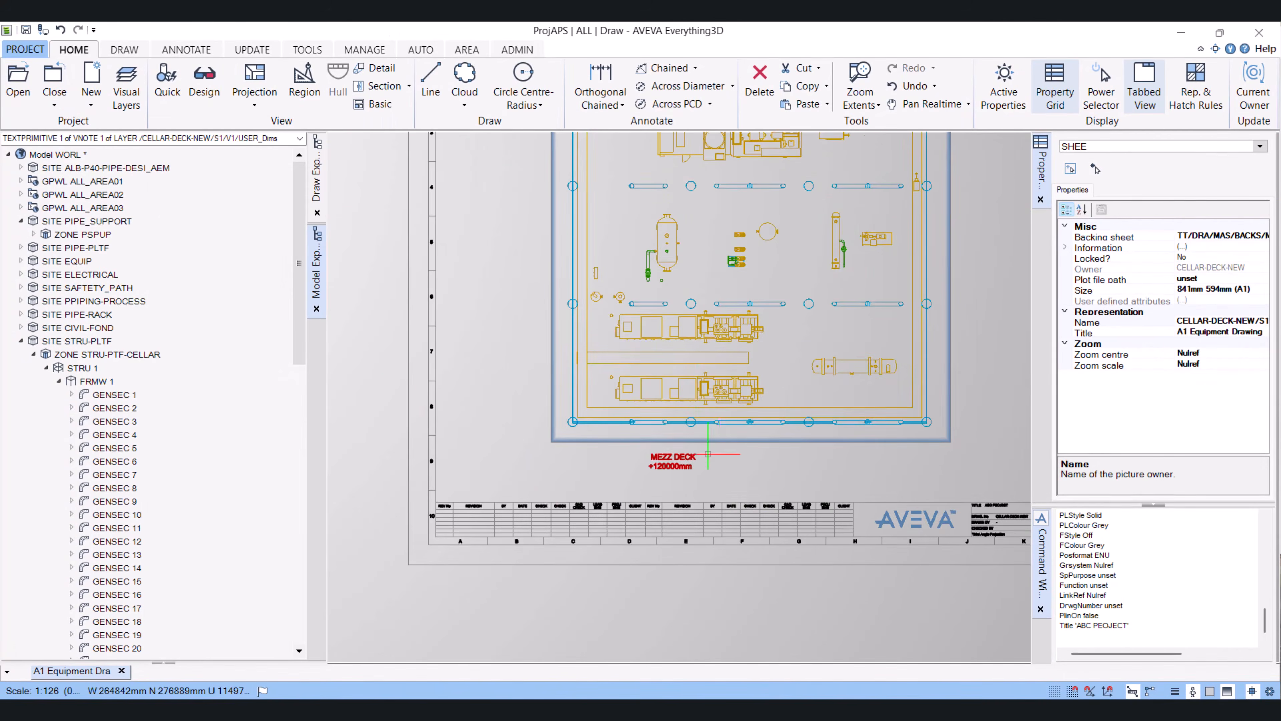
{"action": "scroll", "coordinate": [709, 444], "scroll_direction": "up", "scroll_amount": 4}
{"action": "left_click", "coordinate": [672, 460]}
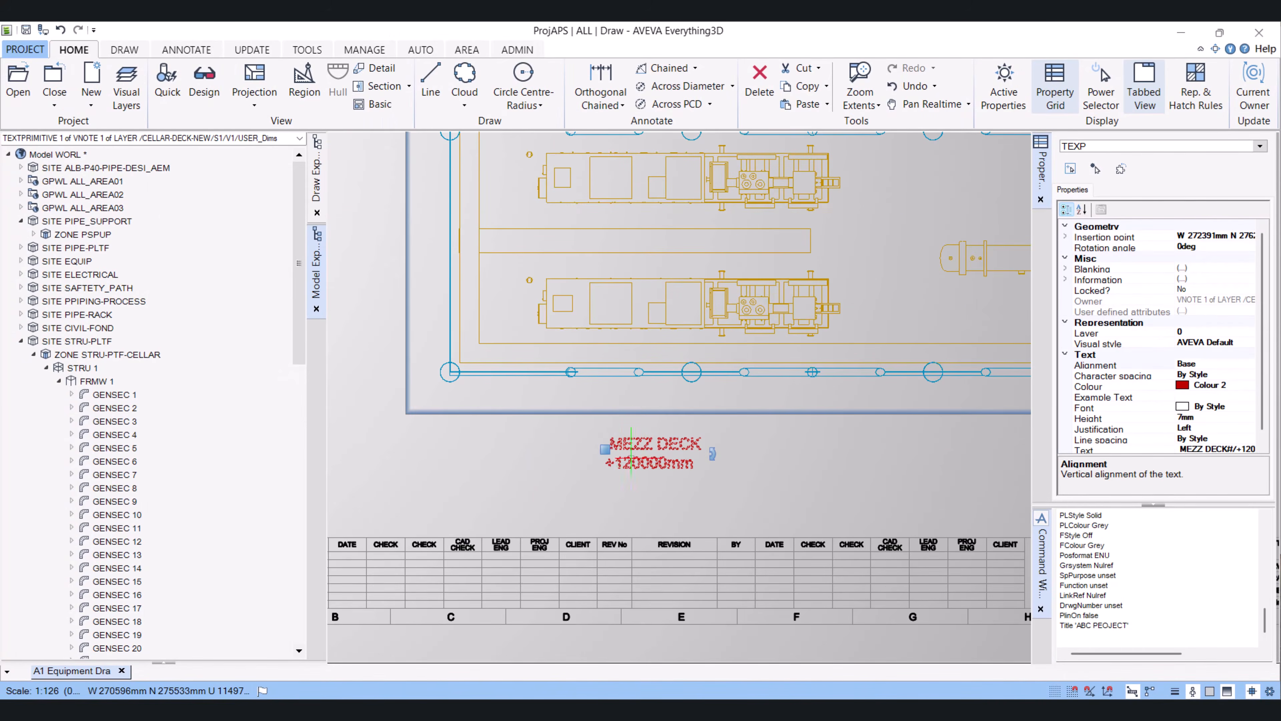
{"action": "left_click", "coordinate": [605, 449]}
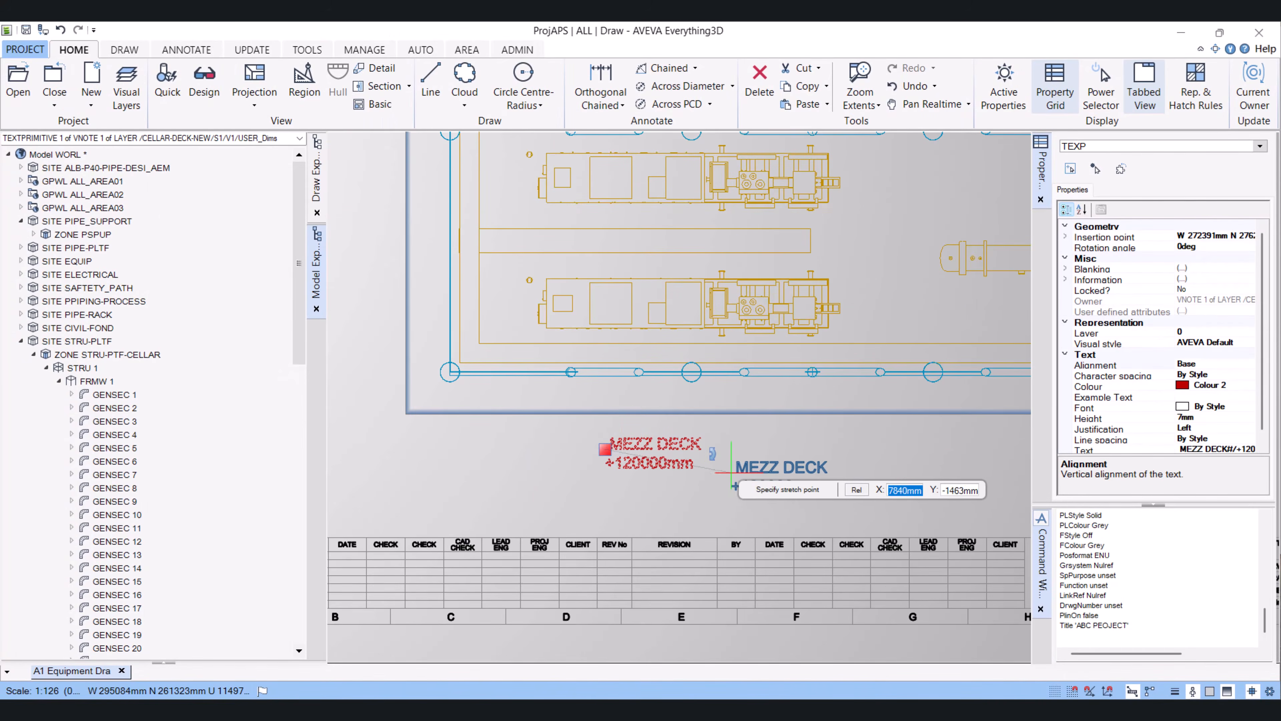
{"action": "left_click", "coordinate": [733, 466]}
{"action": "scroll", "coordinate": [664, 443], "scroll_direction": "down", "scroll_amount": 3}
{"action": "middle_click_drag", "start_coordinate": [719, 427], "coordinate": [678, 526]}
{"action": "key", "text": "Escape"}
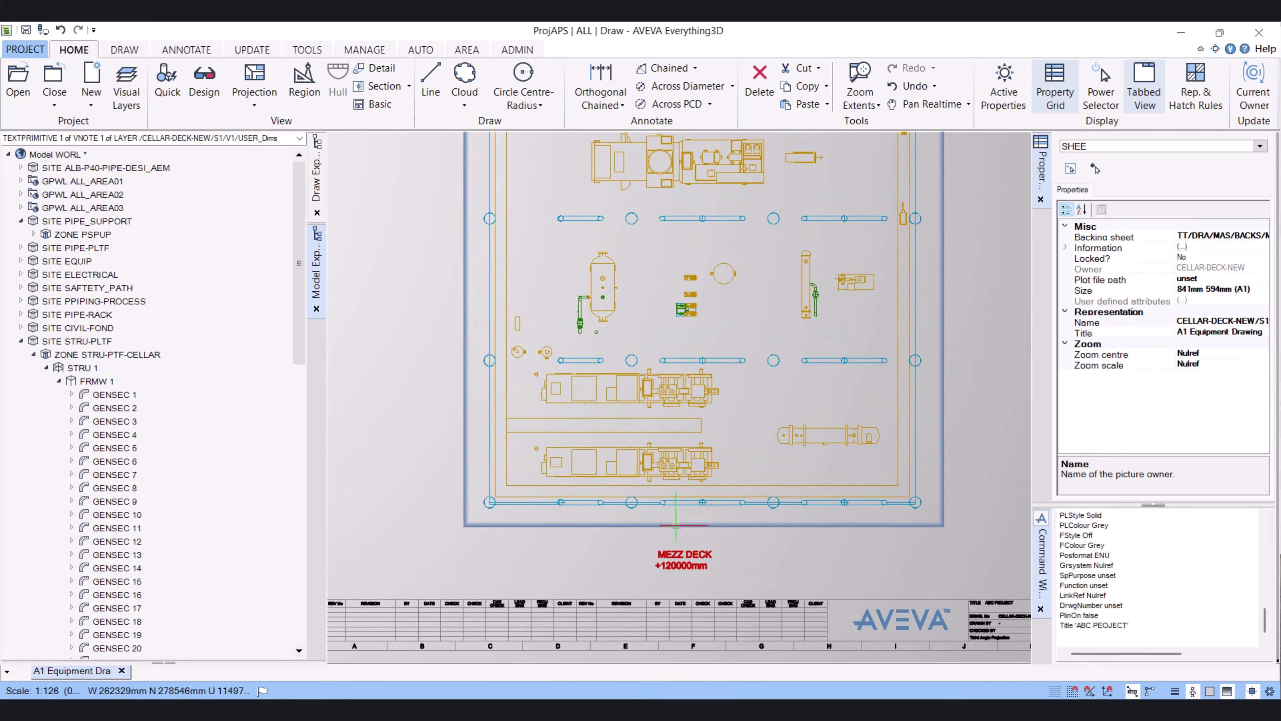
Examine the upper-left corner of the plan view and its equipment
{"action": "scroll", "coordinate": [813, 538], "scroll_direction": "down", "scroll_amount": 2}
{"action": "scroll", "coordinate": [795, 365], "scroll_direction": "up", "scroll_amount": 2}
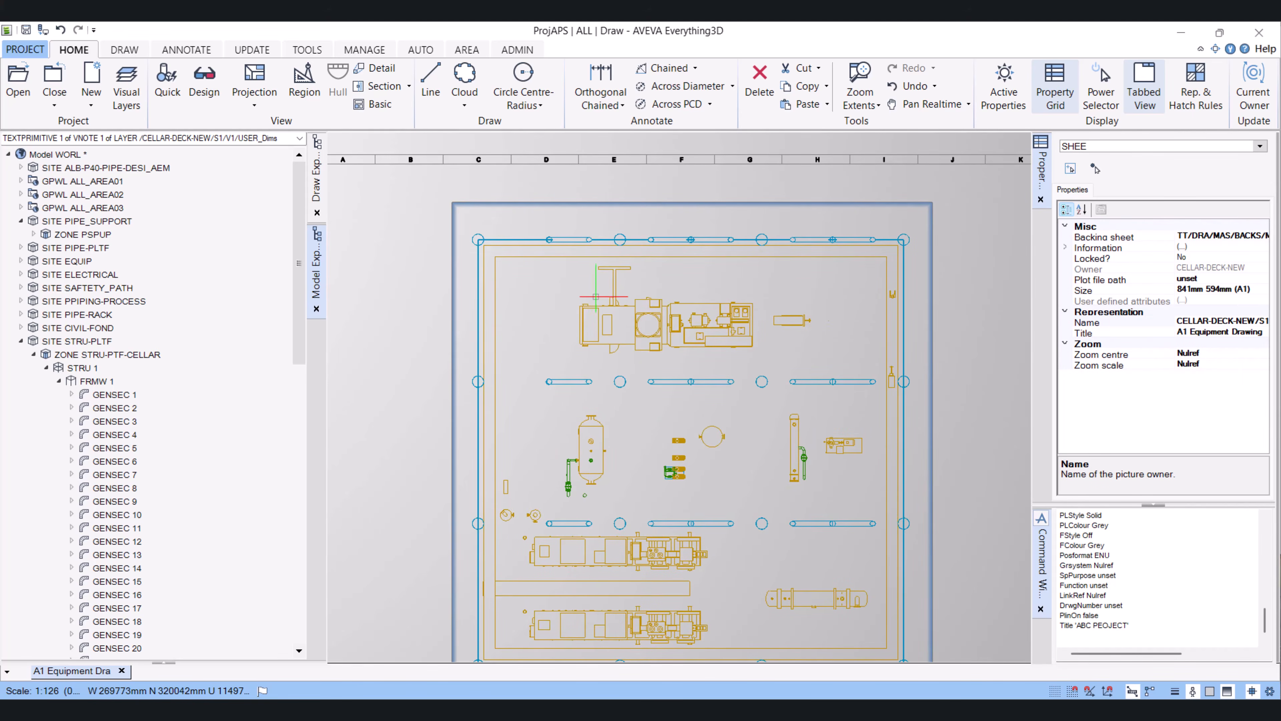
{"action": "scroll", "coordinate": [522, 234], "scroll_direction": "up", "scroll_amount": 2}
{"action": "scroll", "coordinate": [521, 234], "scroll_direction": "down", "scroll_amount": 3}
{"action": "middle_click_drag", "start_coordinate": [555, 280], "coordinate": [543, 274]}
{"action": "scroll", "coordinate": [510, 259], "scroll_direction": "up", "scroll_amount": 3}
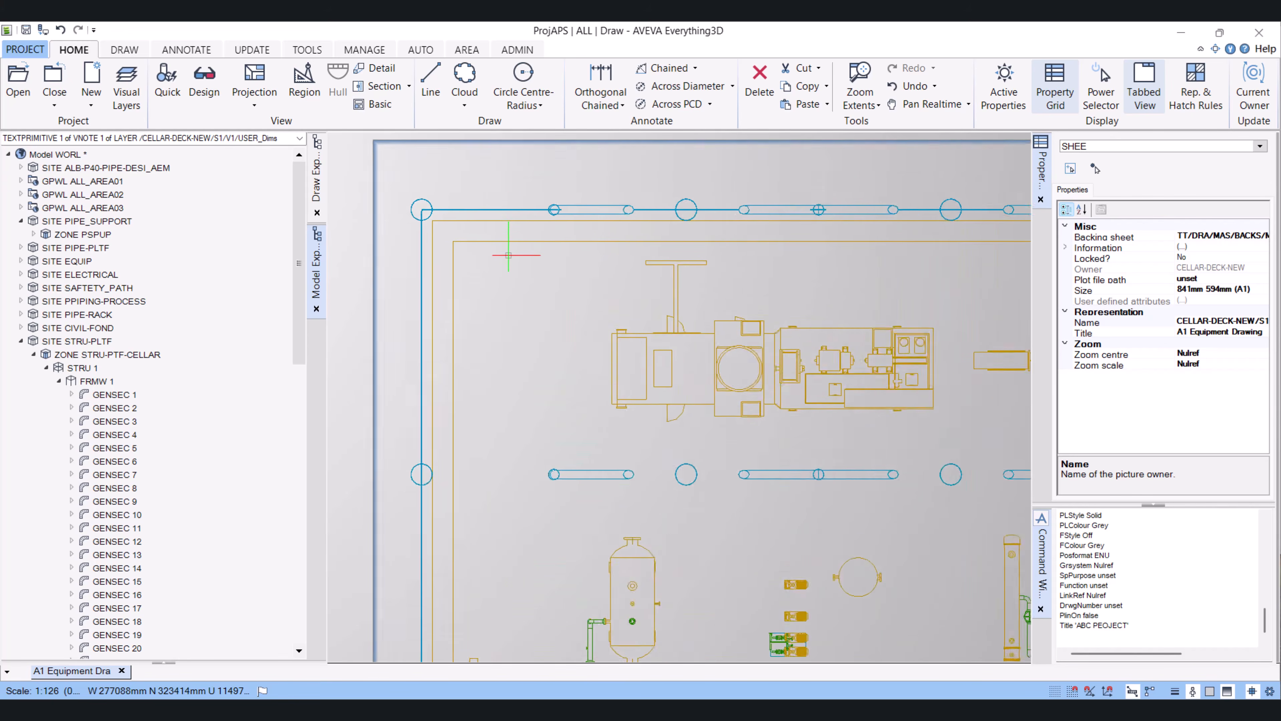
{"action": "left_click", "coordinate": [508, 210]}
{"action": "scroll", "coordinate": [510, 283], "scroll_direction": "down", "scroll_amount": 6}
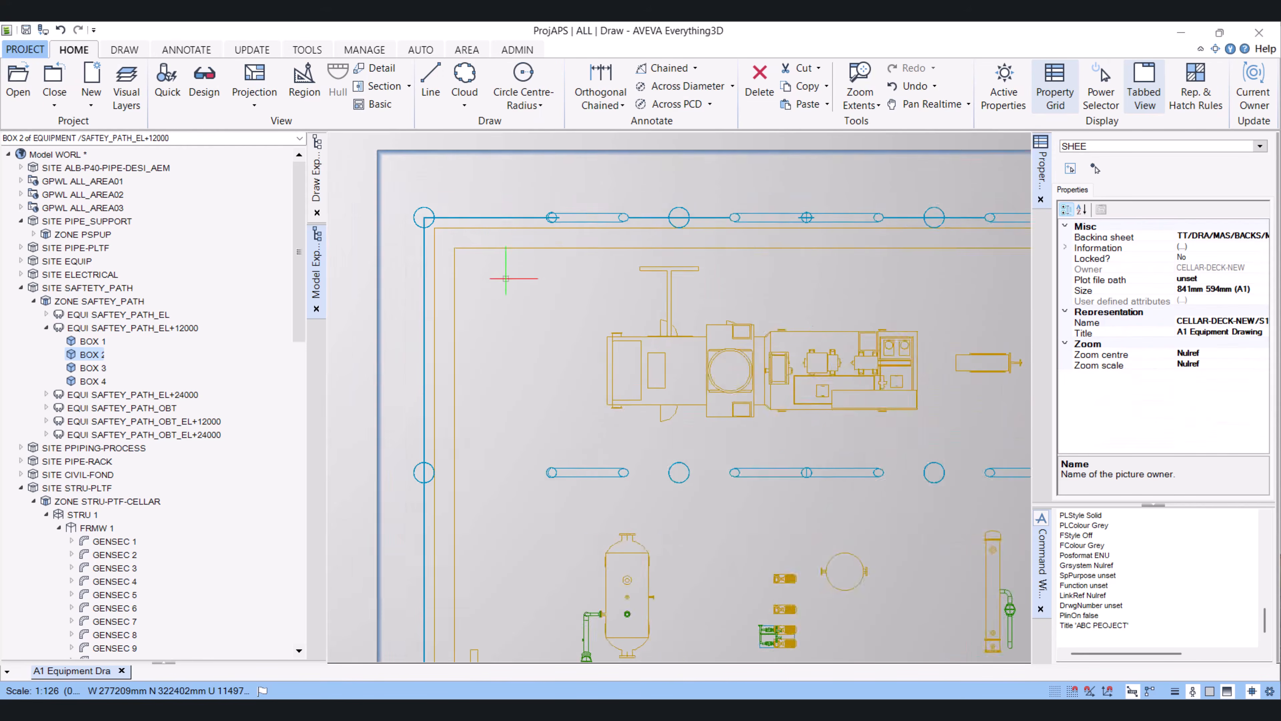
{"action": "scroll", "coordinate": [550, 379], "scroll_direction": "up", "scroll_amount": 2}
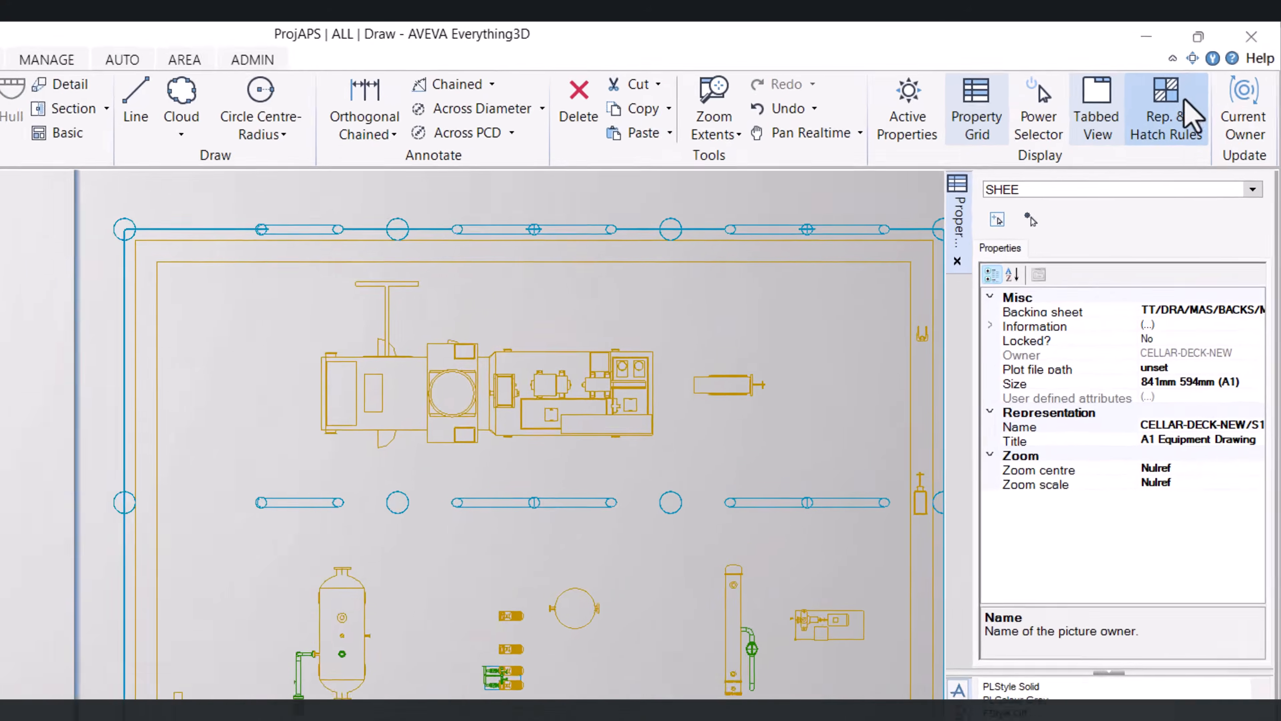
Open the Representation and Hatch Rules panel as a floating window on its hatch rules page
{"action": "left_click", "coordinate": [1187, 104]}
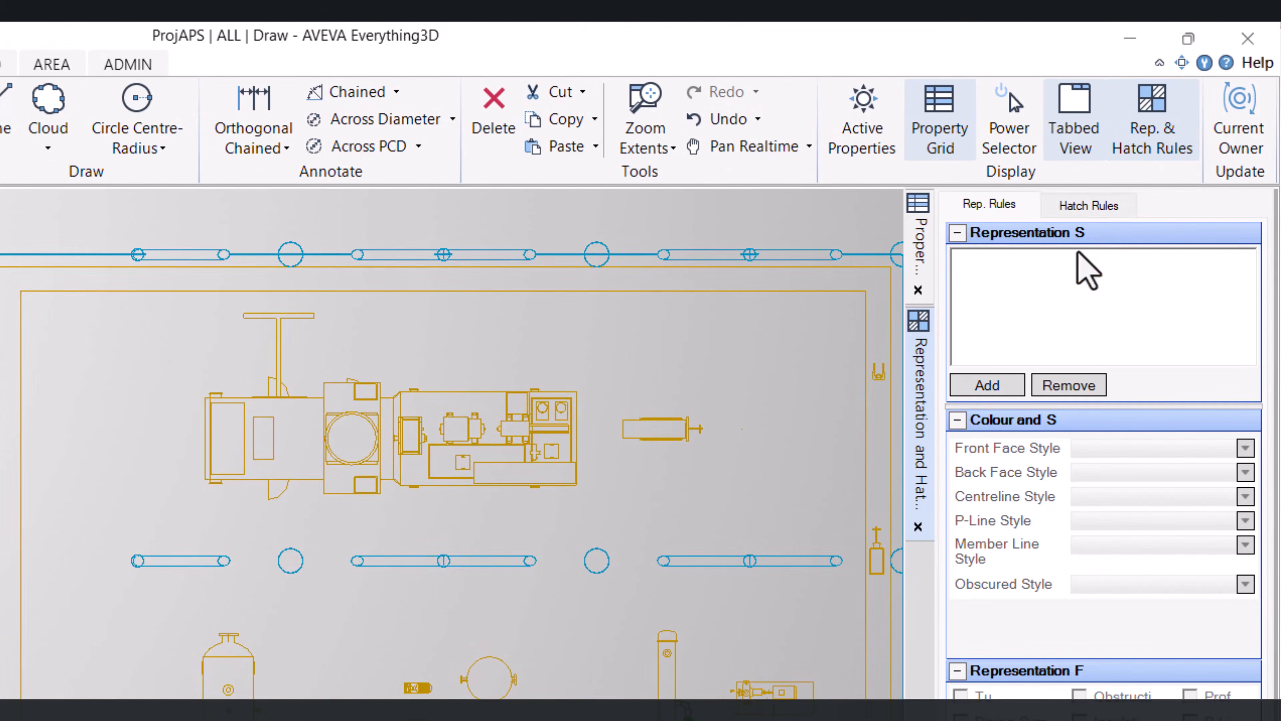
{"action": "mouse_move", "coordinate": [928, 444]}
{"action": "left_mouse_down"}
{"action": "mouse_move", "coordinate": [315, 325]}
{"action": "mouse_move", "coordinate": [194, 327]}
{"action": "left_mouse_up"}
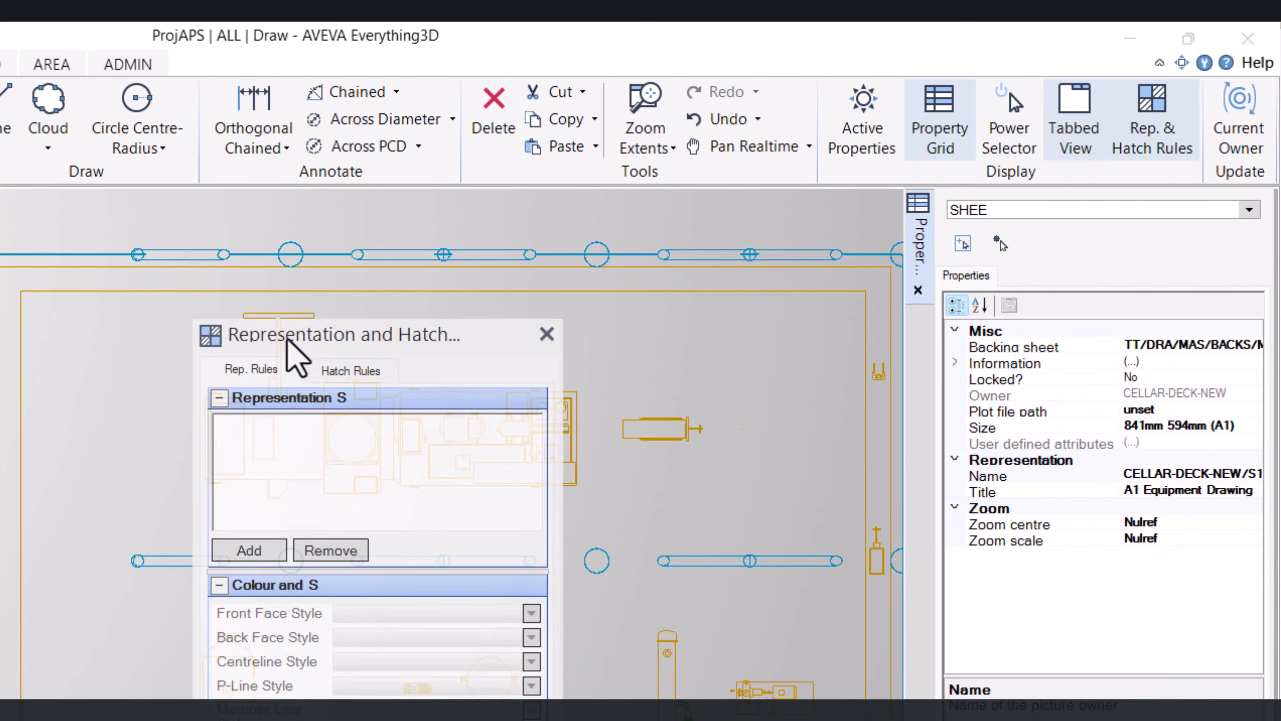
{"action": "left_click_drag", "start_coordinate": [285, 338], "coordinate": [99, 286]}
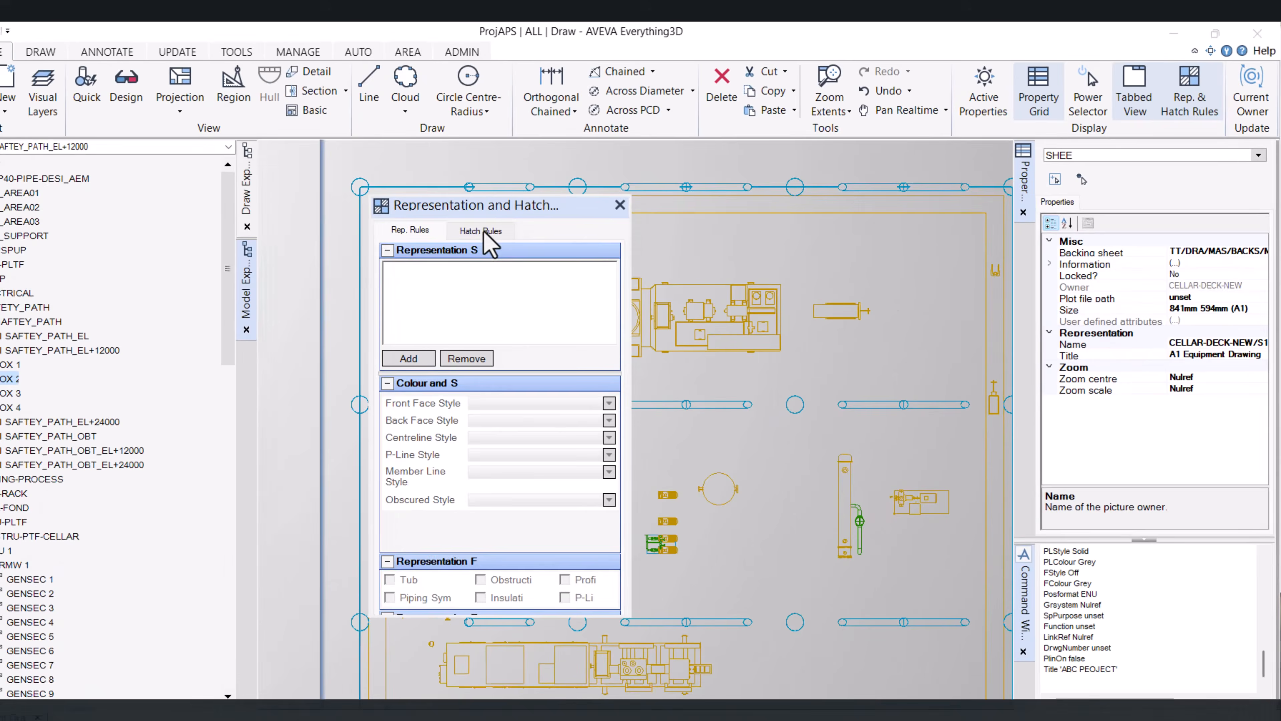
{"action": "left_click", "coordinate": [196, 305]}
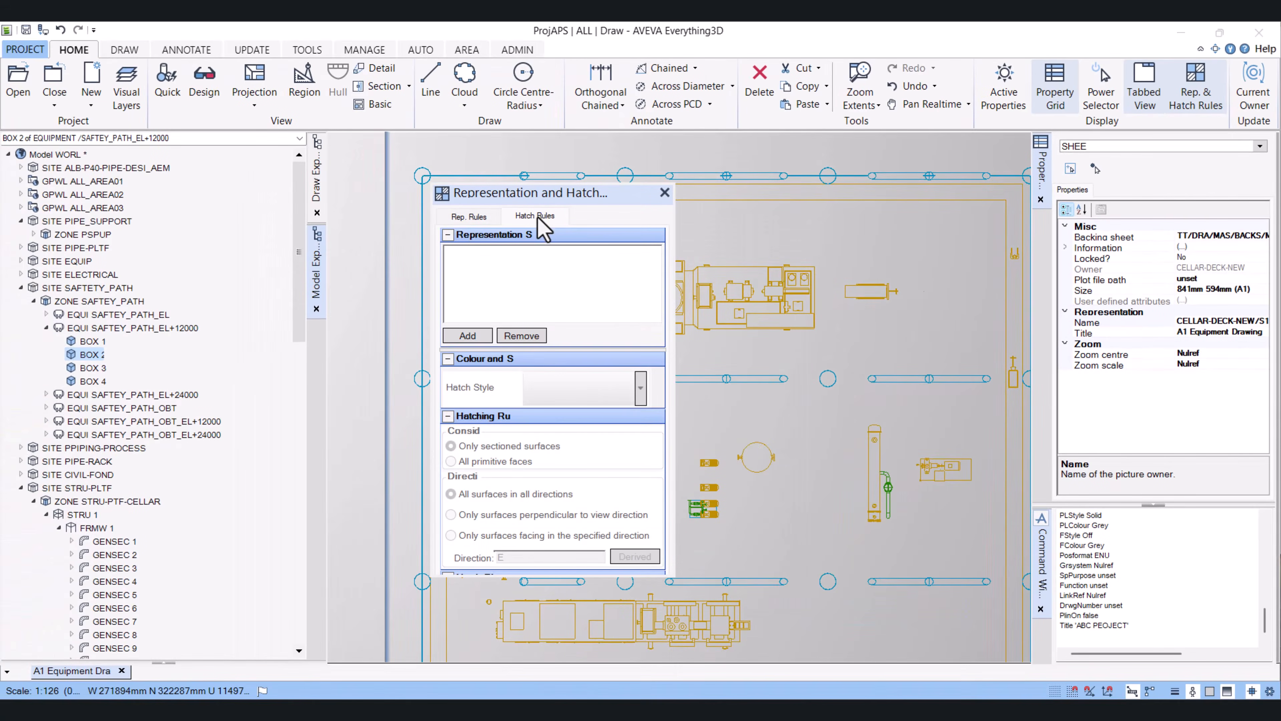
Add a hatching style and set its hatch pattern to 8001 SystemStyle 1
{"action": "left_click", "coordinate": [468, 335]}
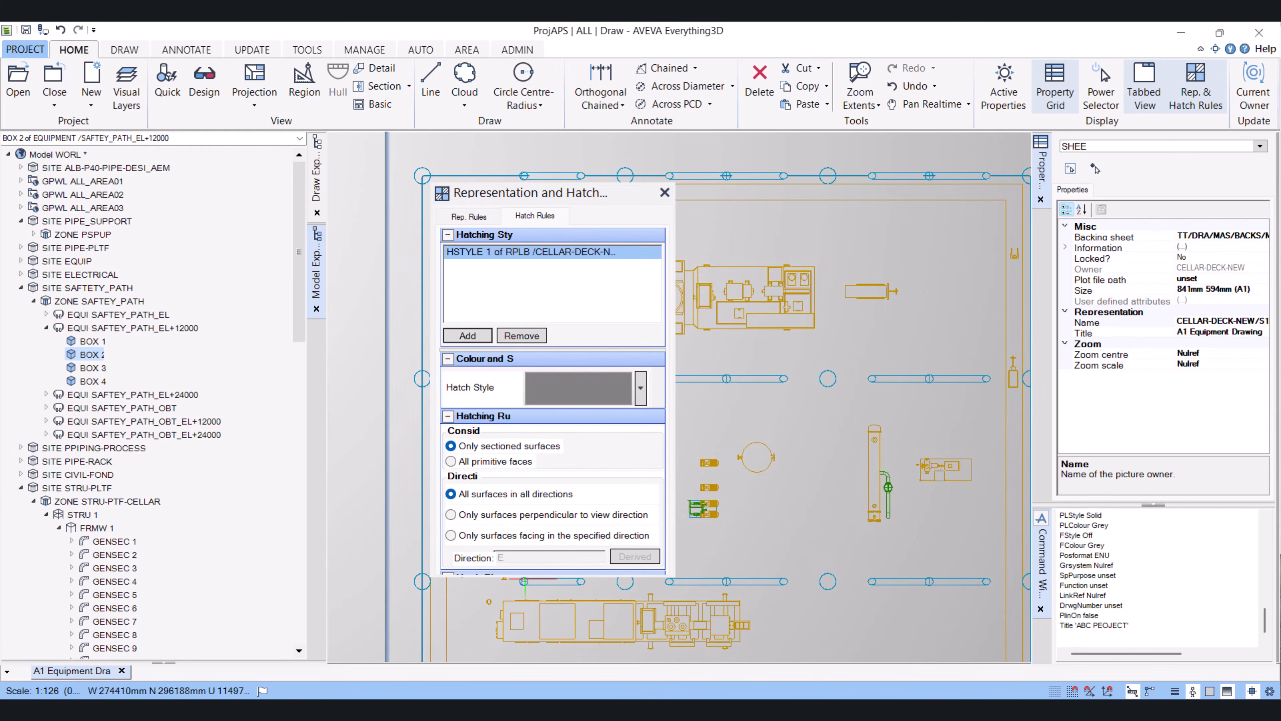
{"action": "left_click_drag", "start_coordinate": [523, 575], "coordinate": [521, 659]}
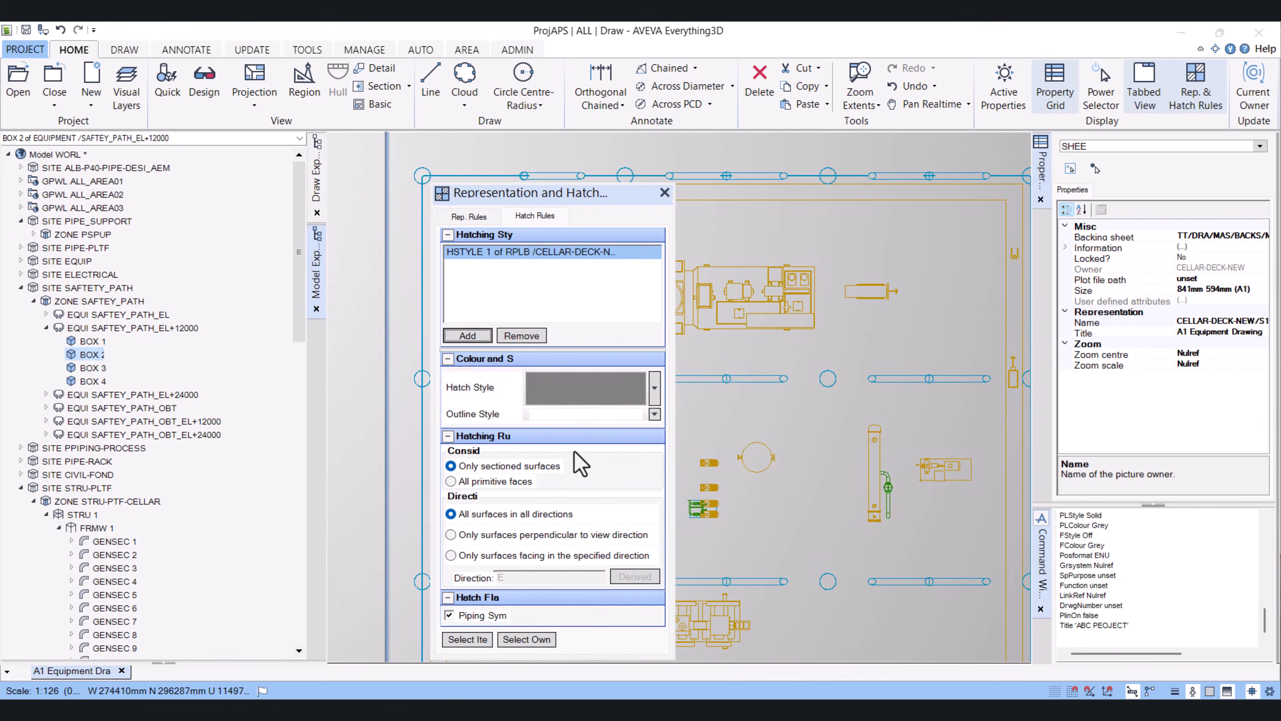
{"action": "left_click", "coordinate": [606, 390]}
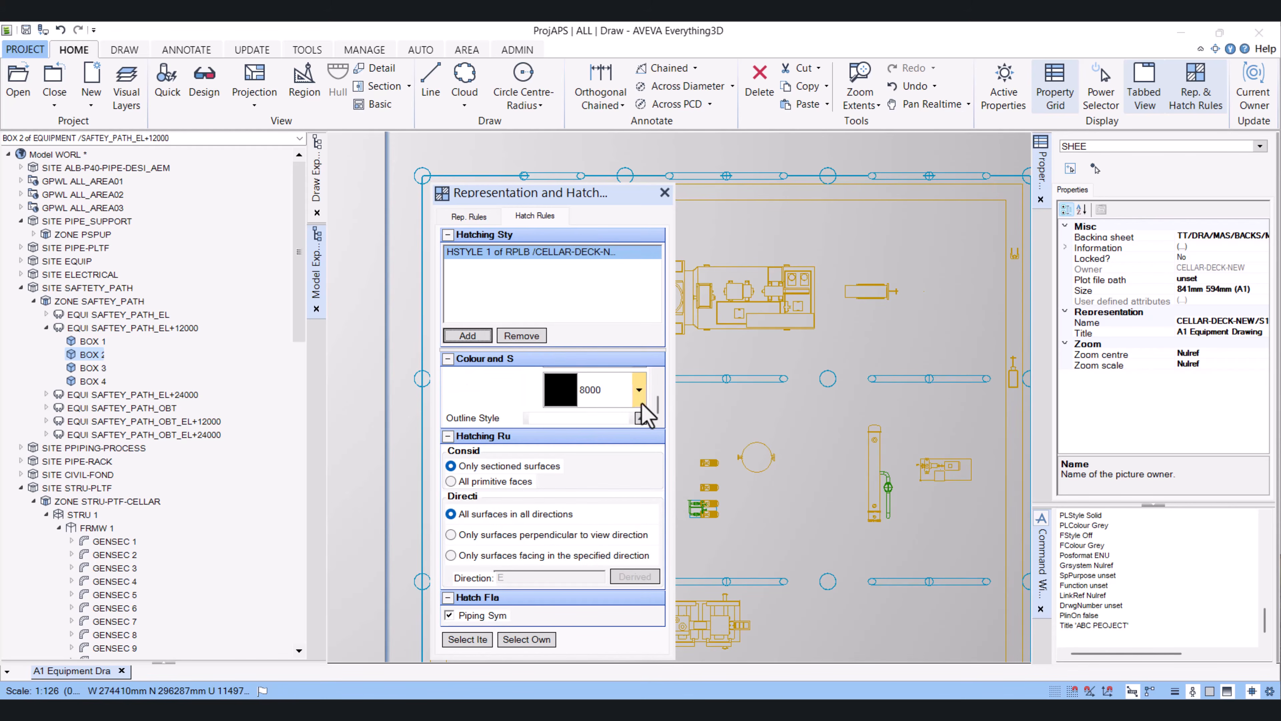
{"action": "left_click", "coordinate": [576, 395]}
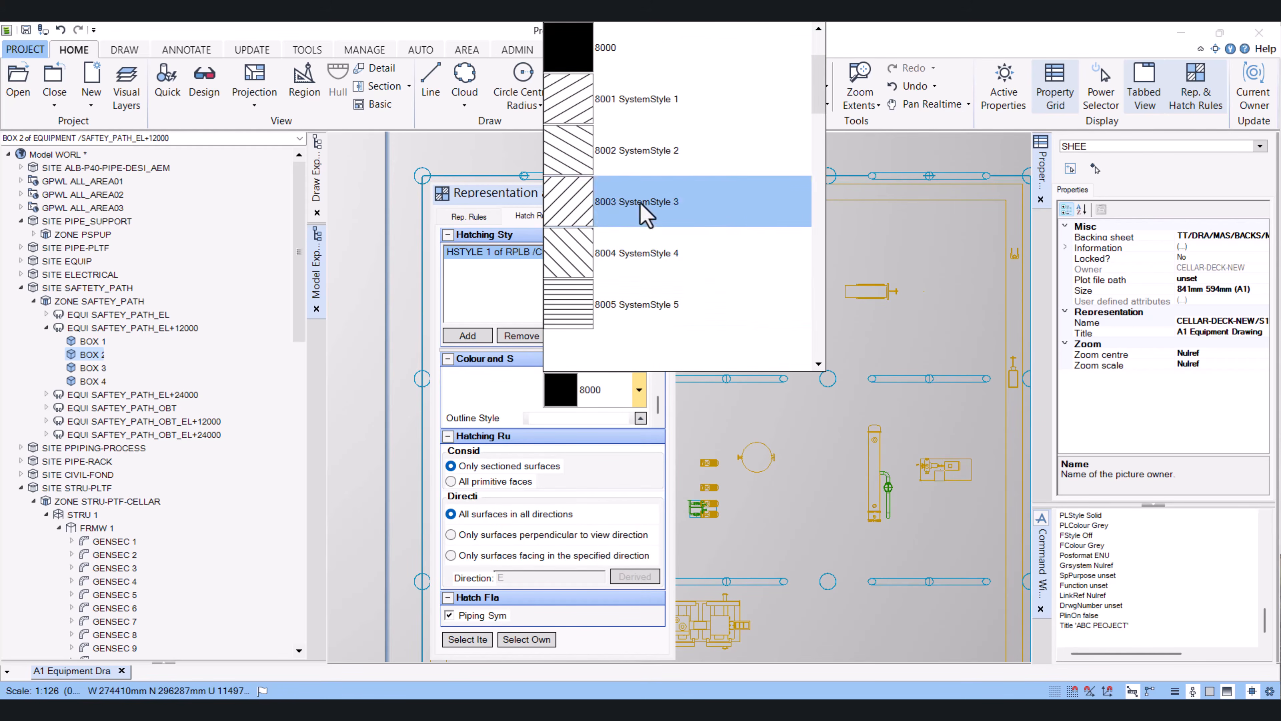
{"action": "left_click", "coordinate": [576, 99]}
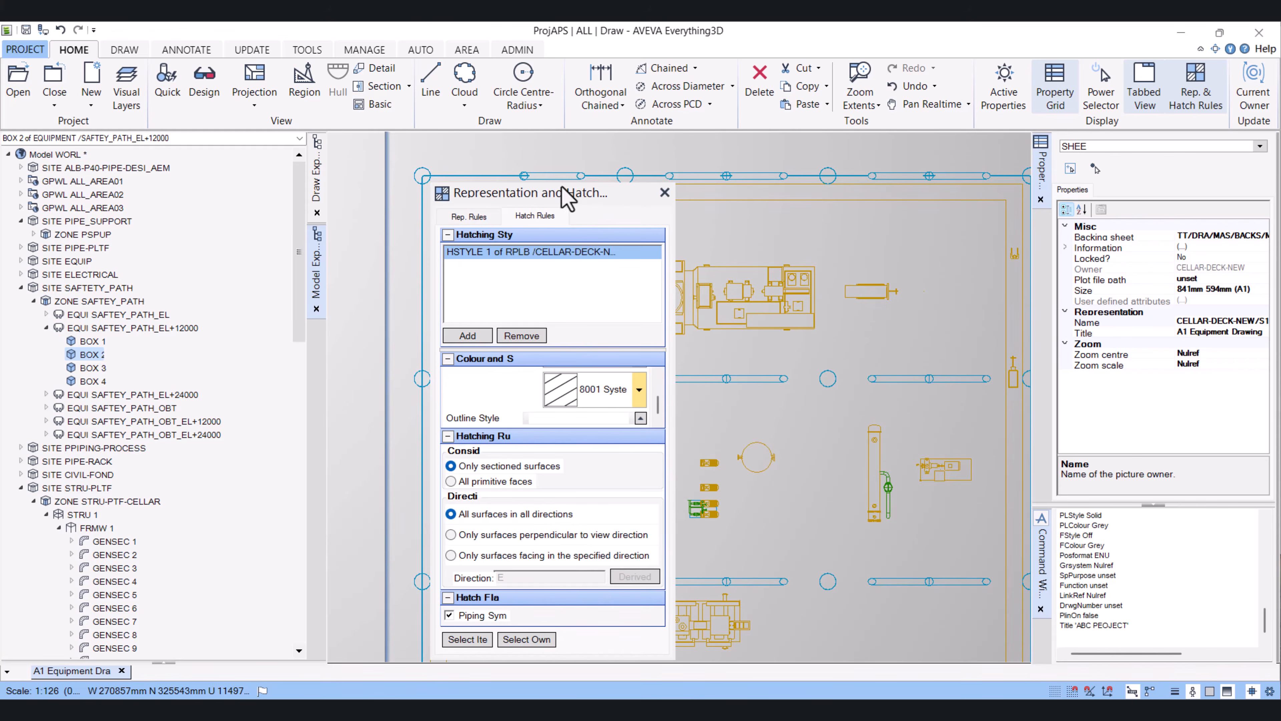
Apply this hatching style to all primitive faces and select the deck's perimeter wall as its design owner
{"action": "left_click_drag", "start_coordinate": [560, 183], "coordinate": [560, 114]}
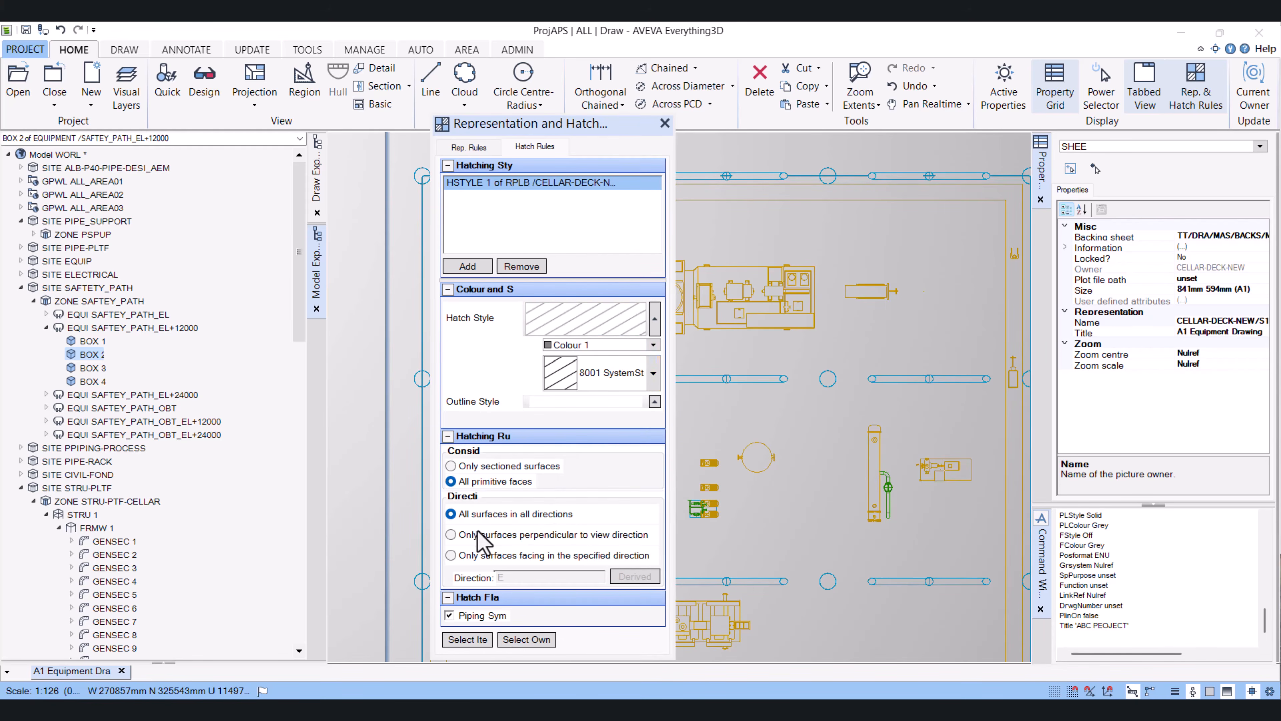
{"action": "left_click", "coordinate": [530, 643]}
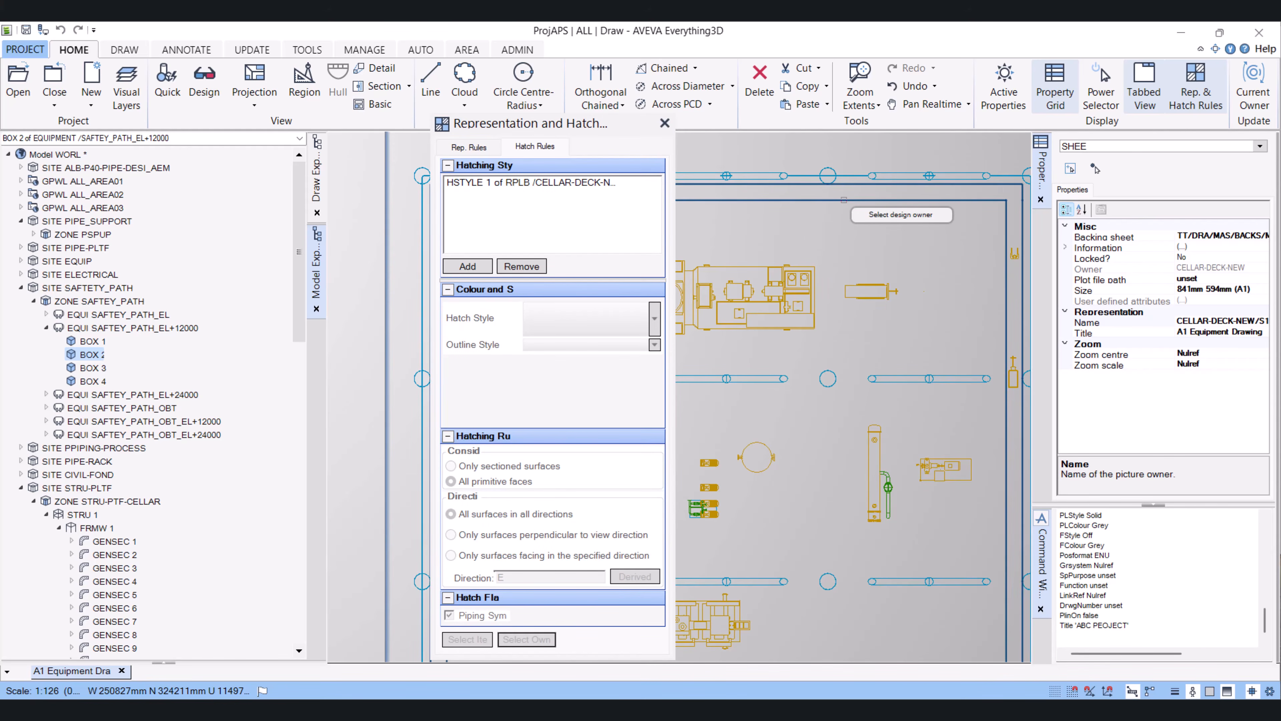
{"action": "right_click", "coordinate": [844, 200]}
{"action": "left_click", "coordinate": [897, 214]}
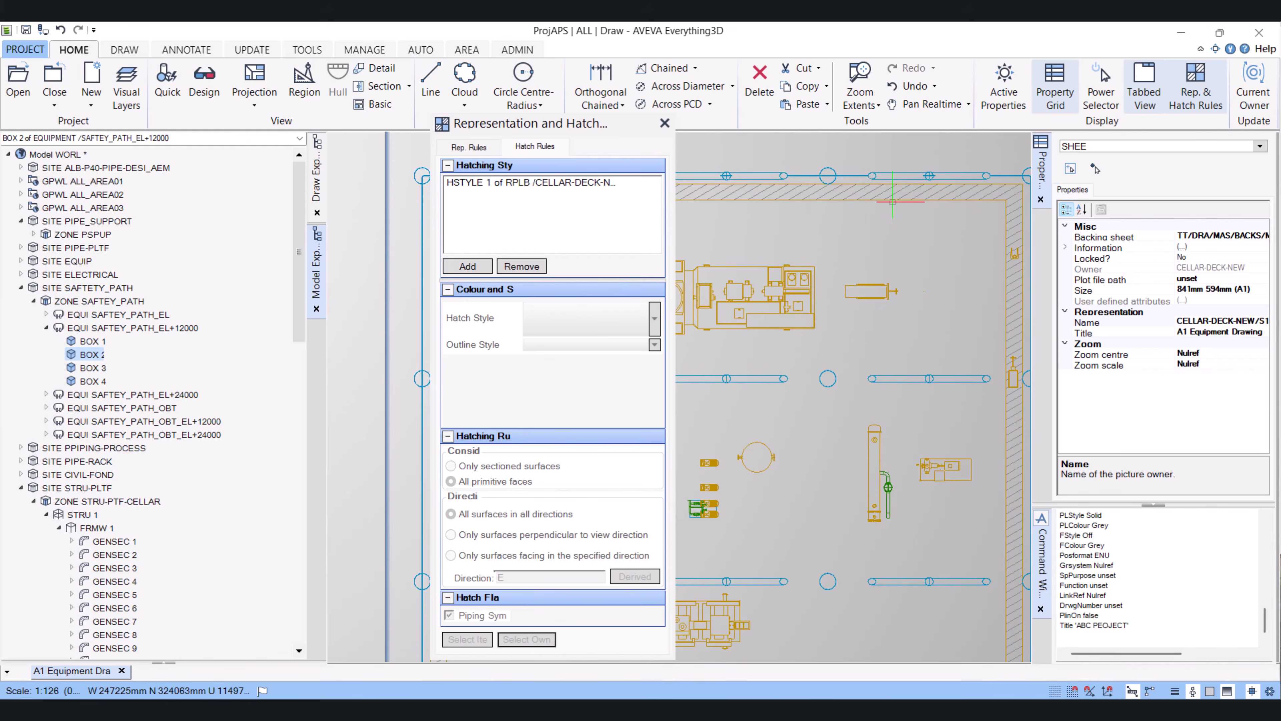
Add a second hatching style and set its hatch pattern to 8011 SystemStyle 11
{"action": "scroll", "coordinate": [914, 585], "scroll_direction": "up", "scroll_amount": 5}
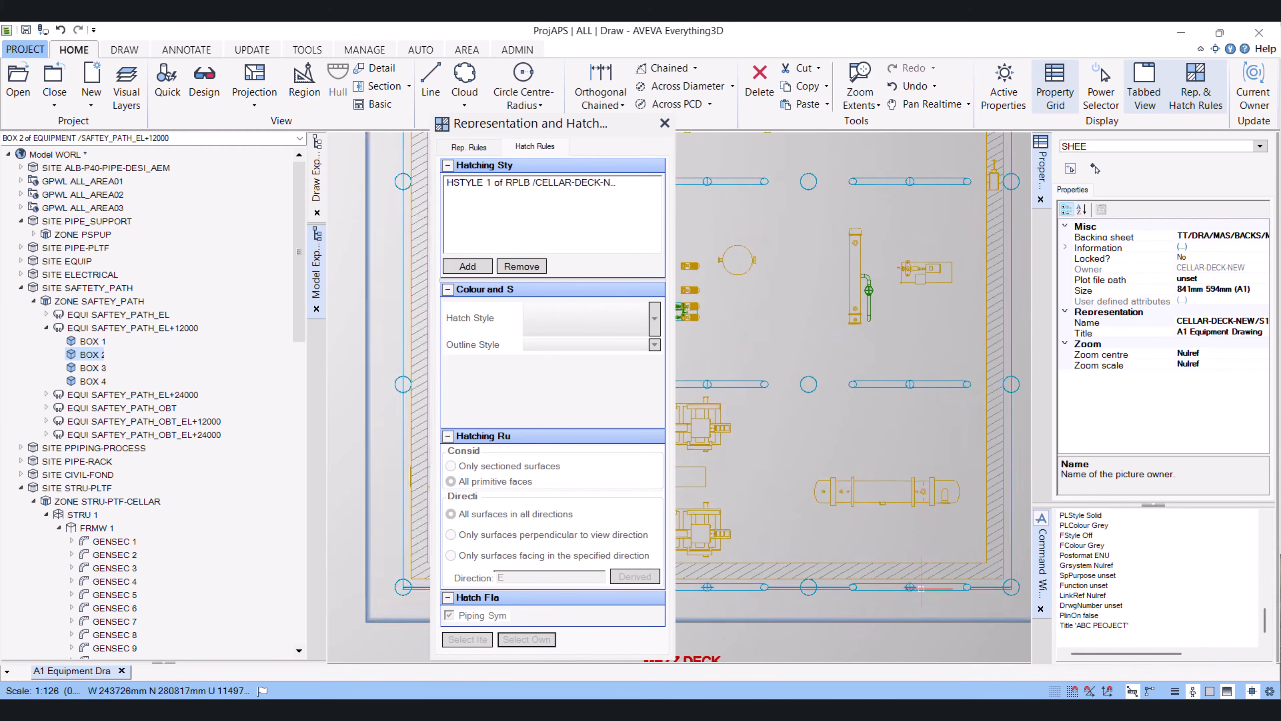
{"action": "scroll", "coordinate": [917, 588], "scroll_direction": "down", "scroll_amount": 2}
{"action": "mouse_move", "coordinate": [560, 124]}
{"action": "left_mouse_down"}
{"action": "mouse_move", "coordinate": [492, 118]}
{"action": "mouse_move", "coordinate": [934, 116]}
{"action": "left_mouse_up"}
{"action": "scroll", "coordinate": [722, 483], "scroll_direction": "up", "scroll_amount": 5}
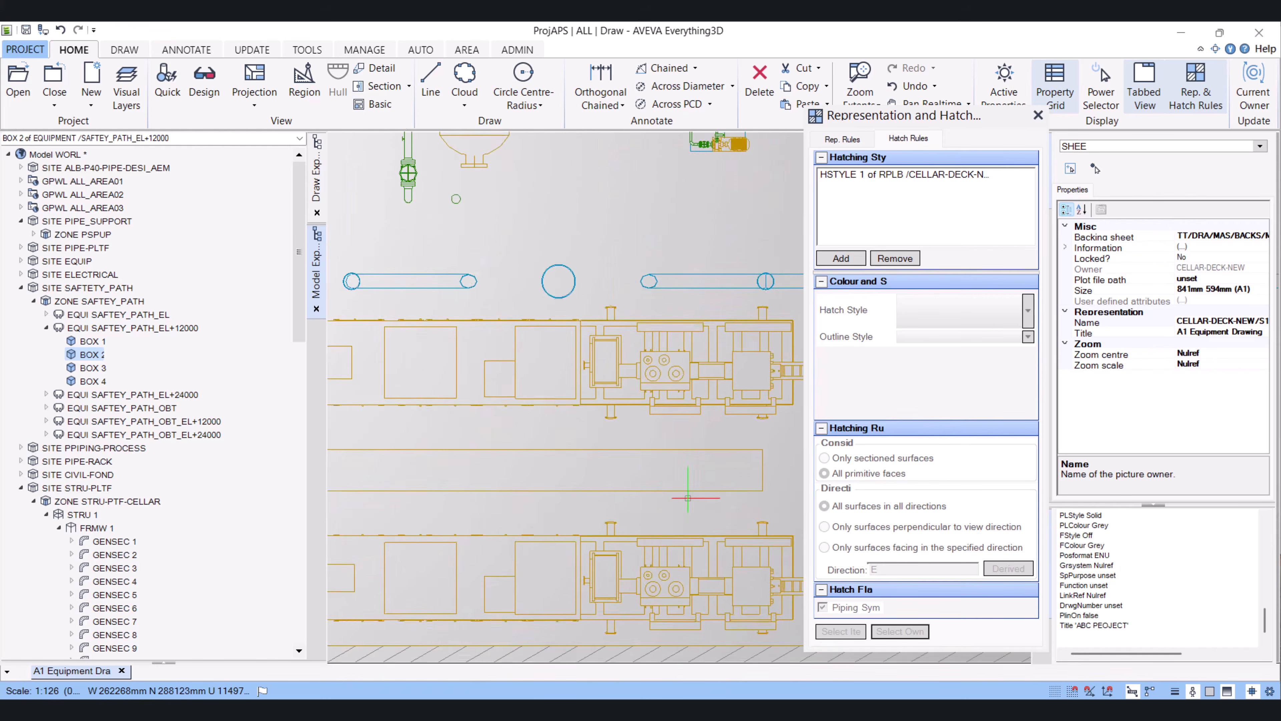
{"action": "scroll", "coordinate": [635, 480], "scroll_direction": "down", "scroll_amount": 3}
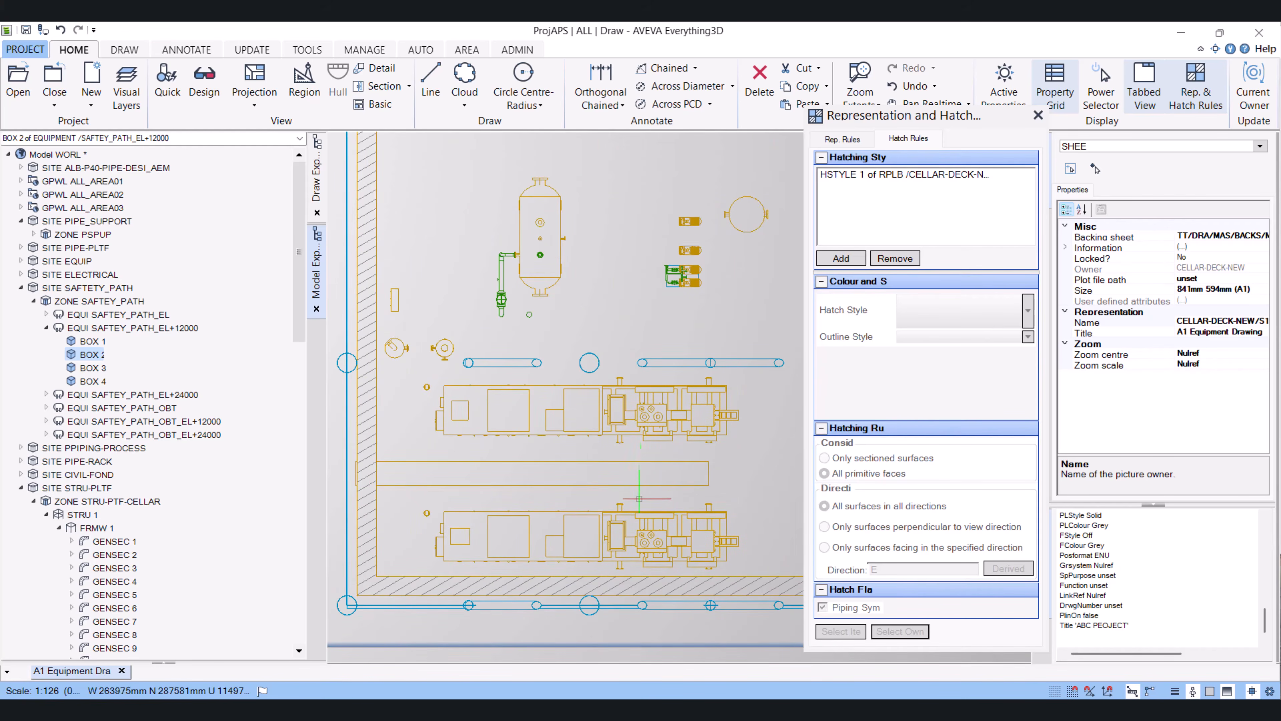
{"action": "scroll", "coordinate": [639, 498], "scroll_direction": "up", "scroll_amount": 1}
{"action": "left_click", "coordinate": [842, 258]}
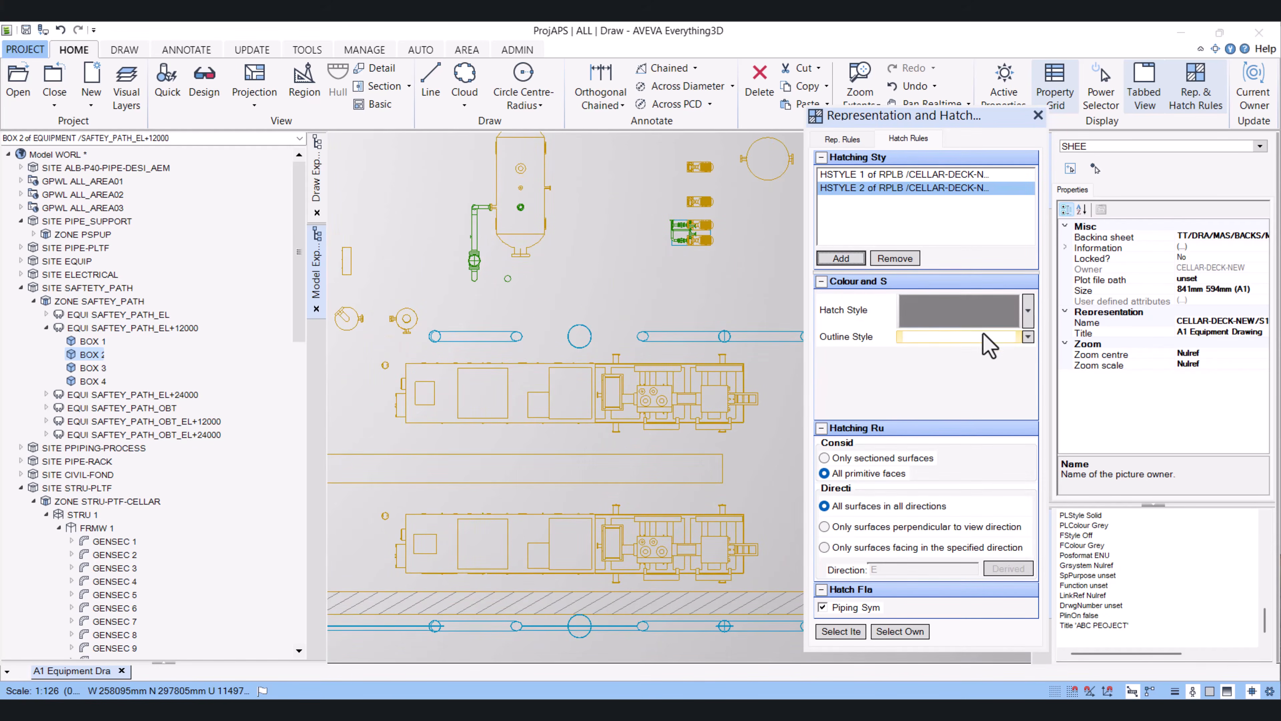
{"action": "left_click", "coordinate": [956, 316]}
{"action": "left_click", "coordinate": [987, 366]}
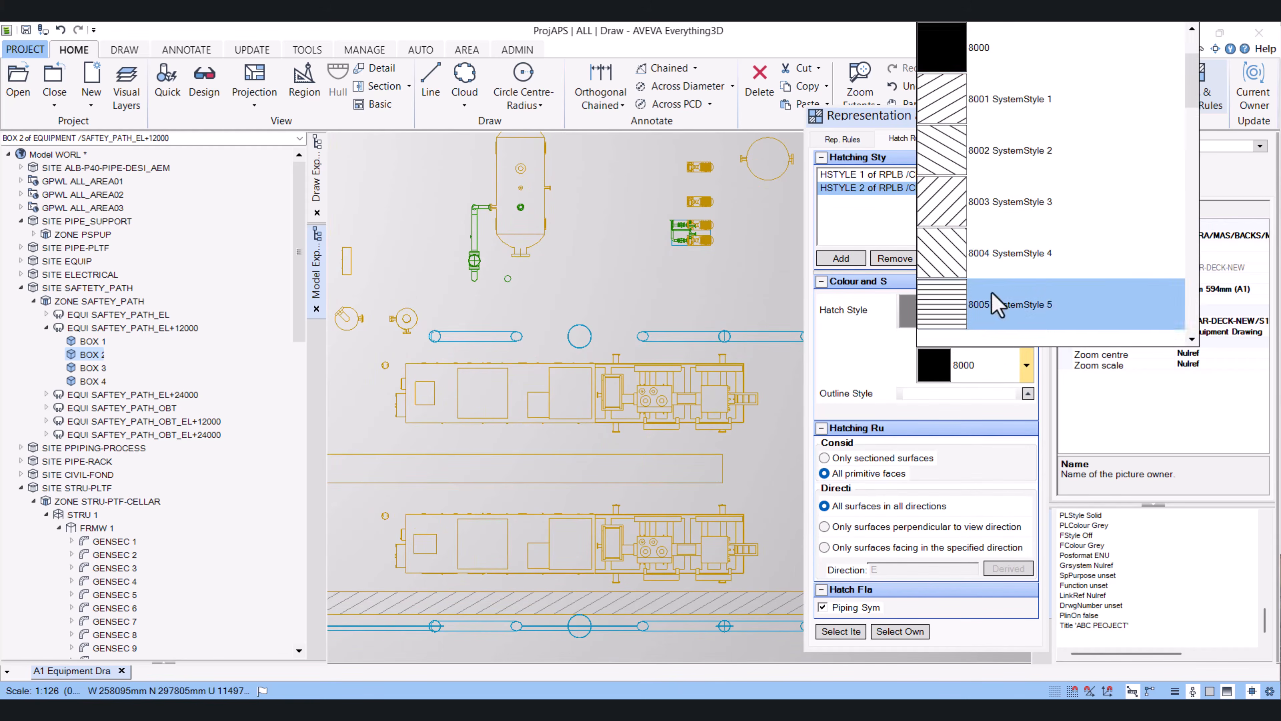
{"action": "scroll", "coordinate": [1064, 280], "scroll_direction": "down", "scroll_amount": 5}
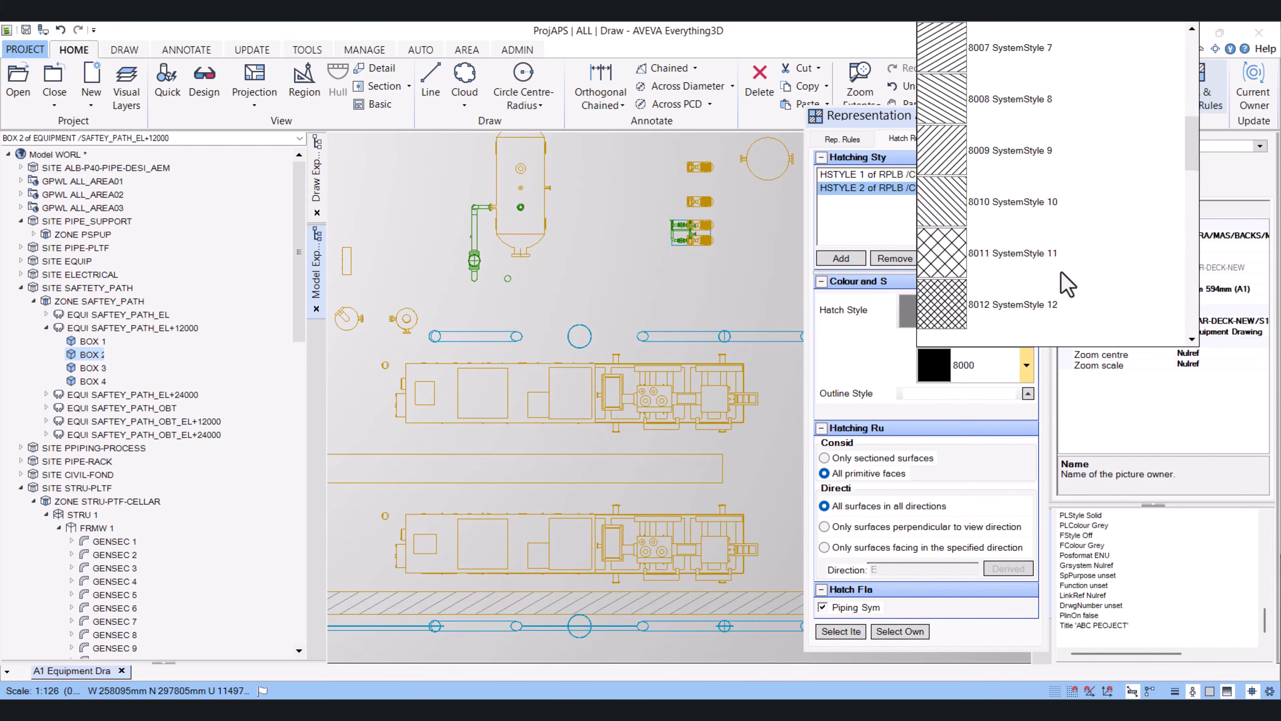
{"action": "scroll", "coordinate": [1067, 286], "scroll_direction": "down", "scroll_amount": 2}
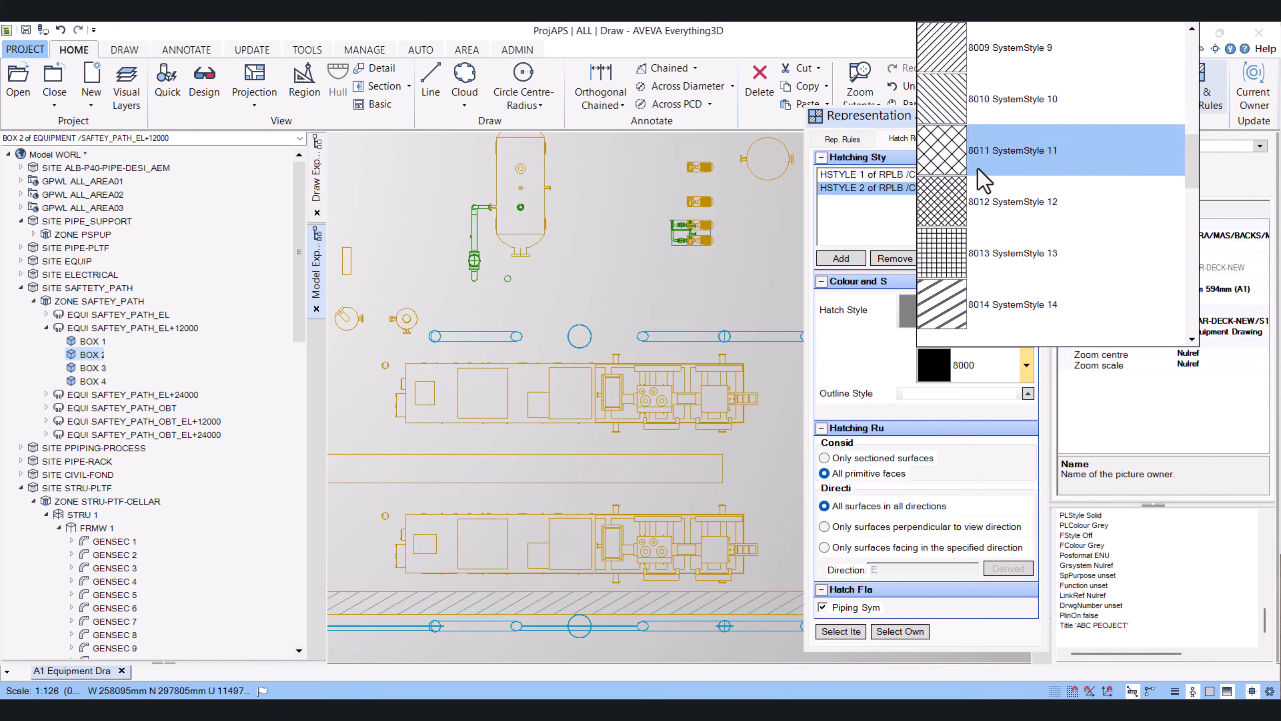
{"action": "left_click", "coordinate": [1007, 150]}
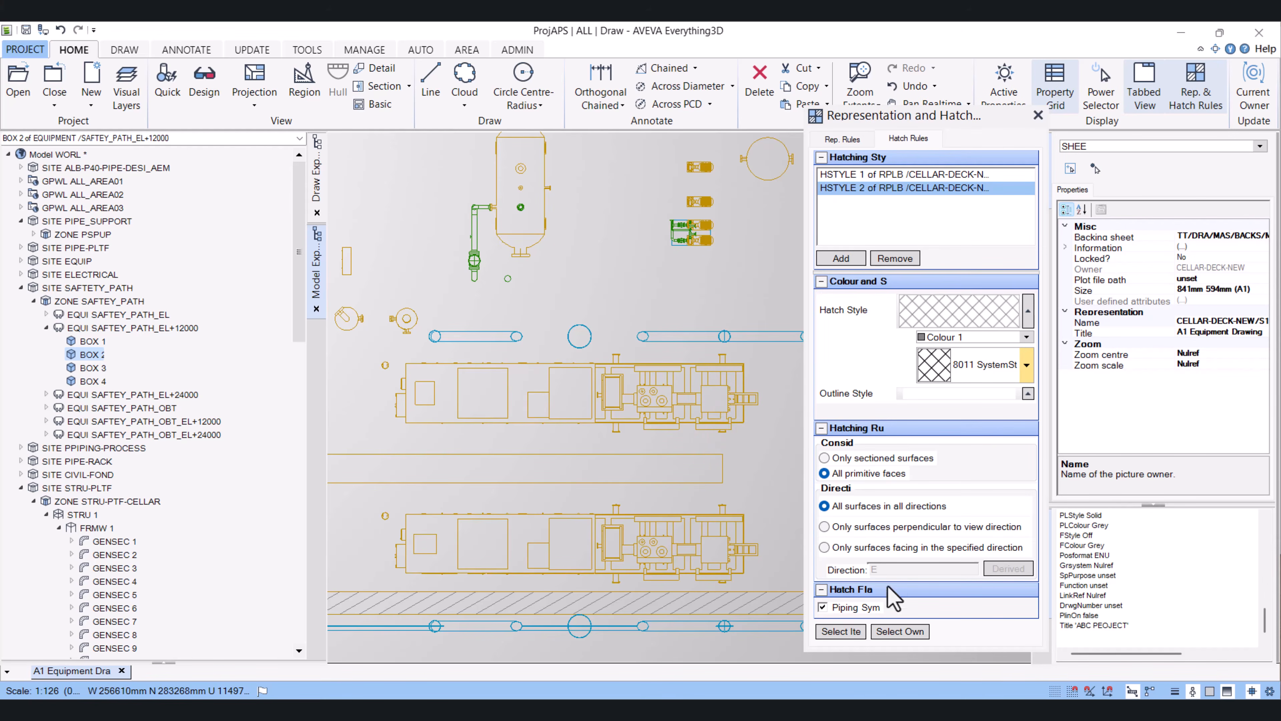
Select the long horizontal walkway strip between the generator skids as the second style's design owner, then close the panel
{"action": "left_click", "coordinate": [899, 632]}
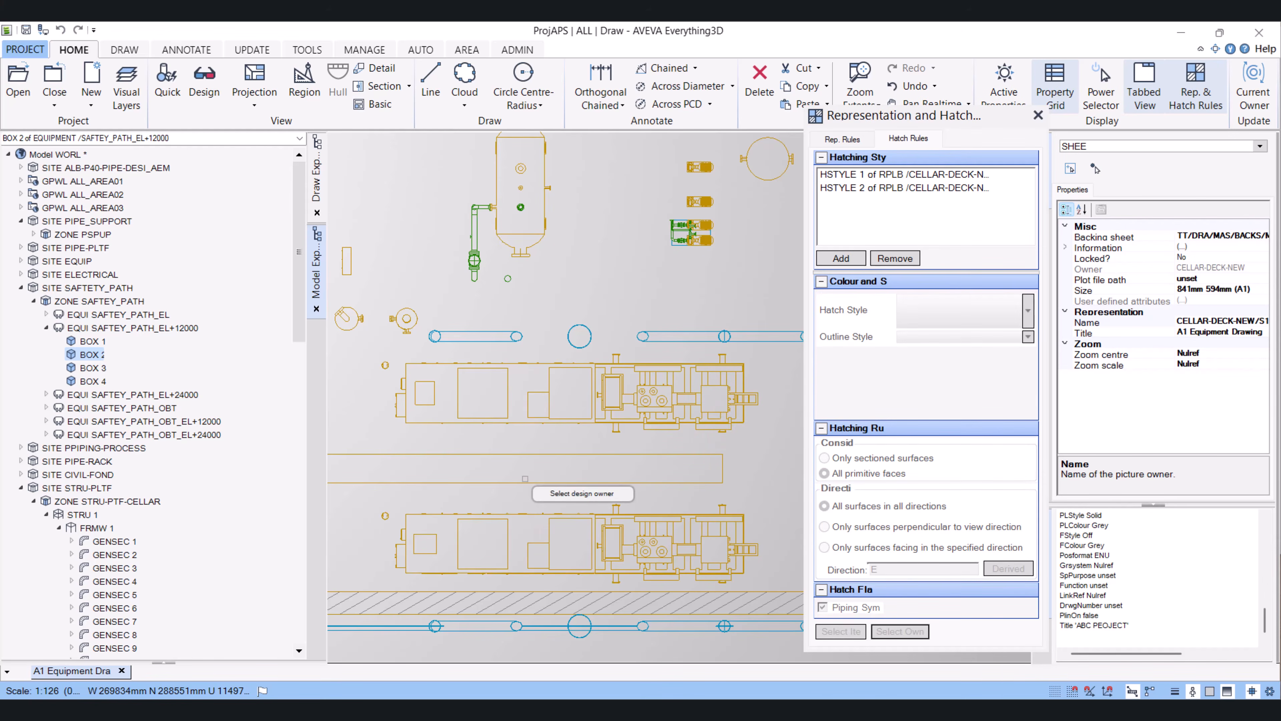
{"action": "right_click", "coordinate": [532, 462]}
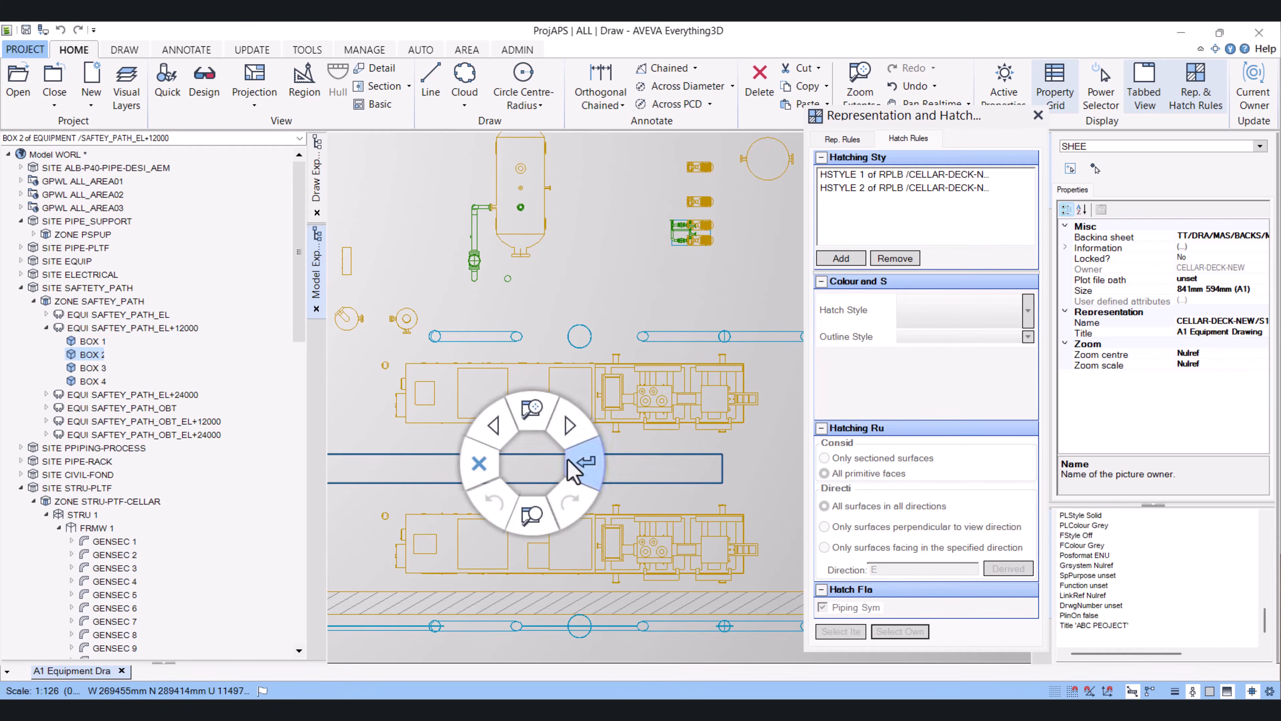
{"action": "left_click", "coordinate": [576, 457]}
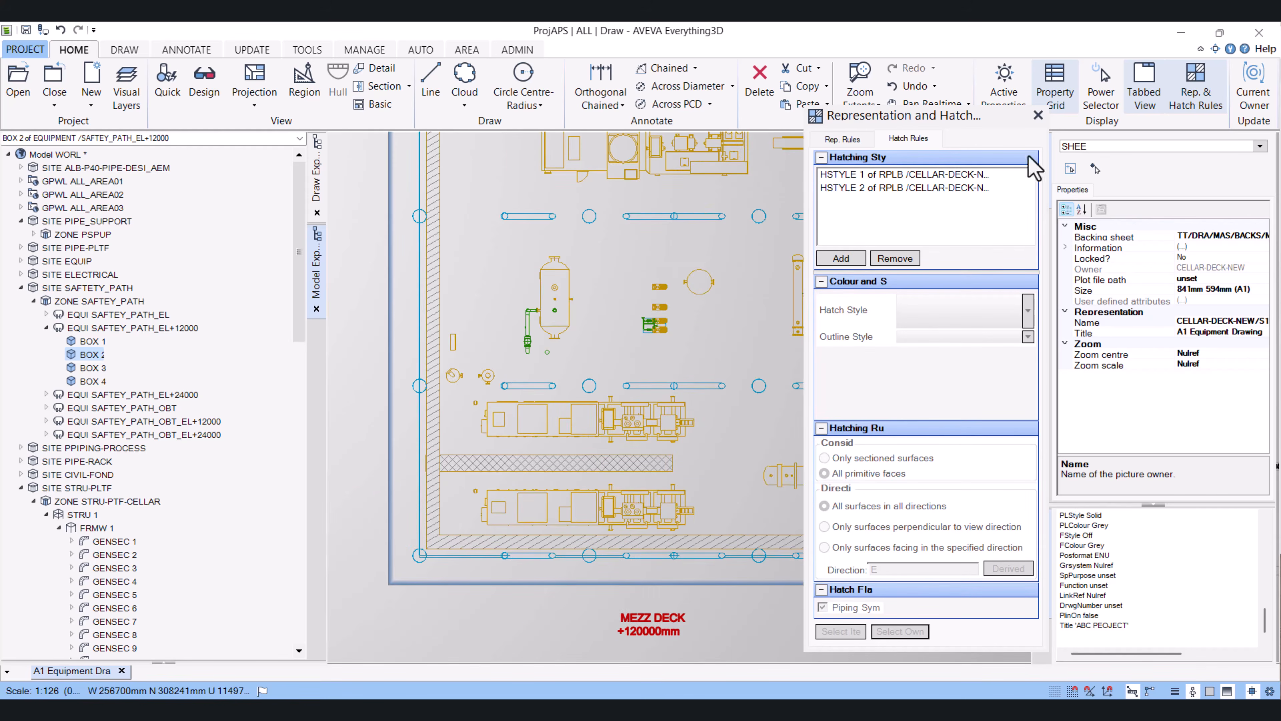
{"action": "left_click", "coordinate": [1038, 115]}
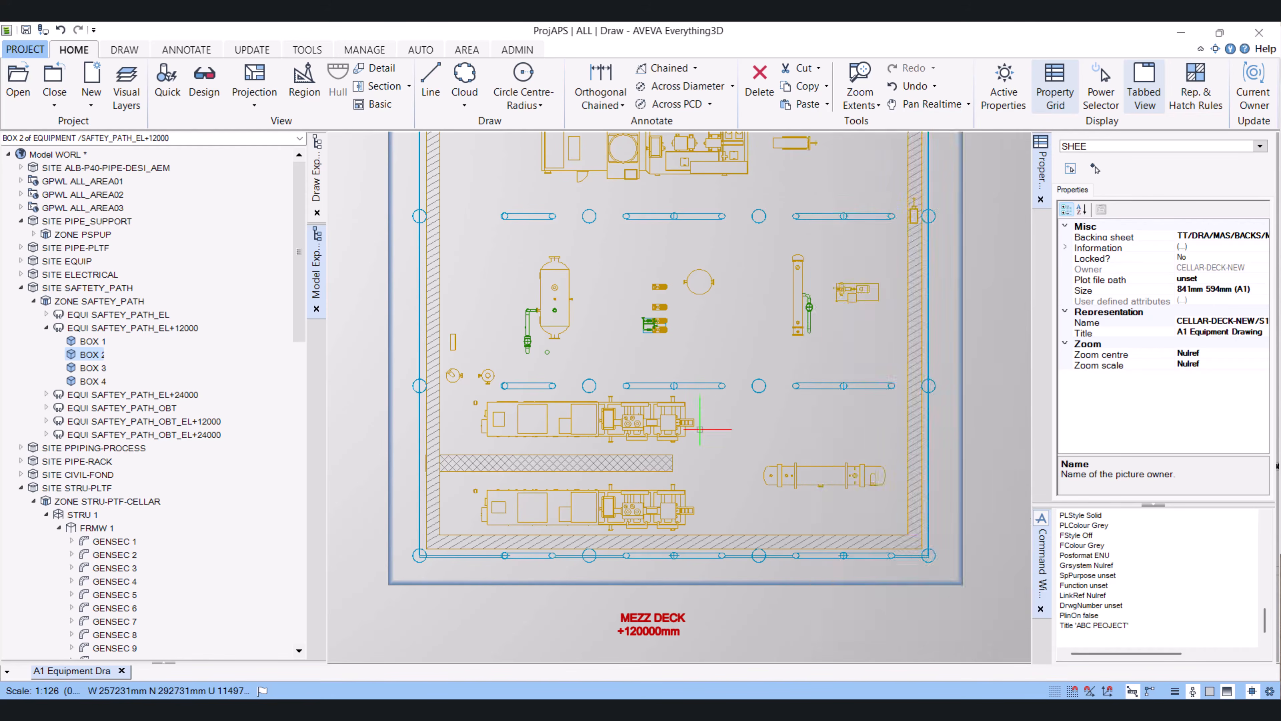
Switch to the Draw Explorer and examine the sheet's view hierarchy and hatch rules
{"action": "scroll", "coordinate": [625, 194], "scroll_direction": "up", "scroll_amount": 3}
{"action": "middle_click_drag", "start_coordinate": [625, 174], "coordinate": [659, 375]}
{"action": "scroll", "coordinate": [585, 397], "scroll_direction": "up", "scroll_amount": 3}
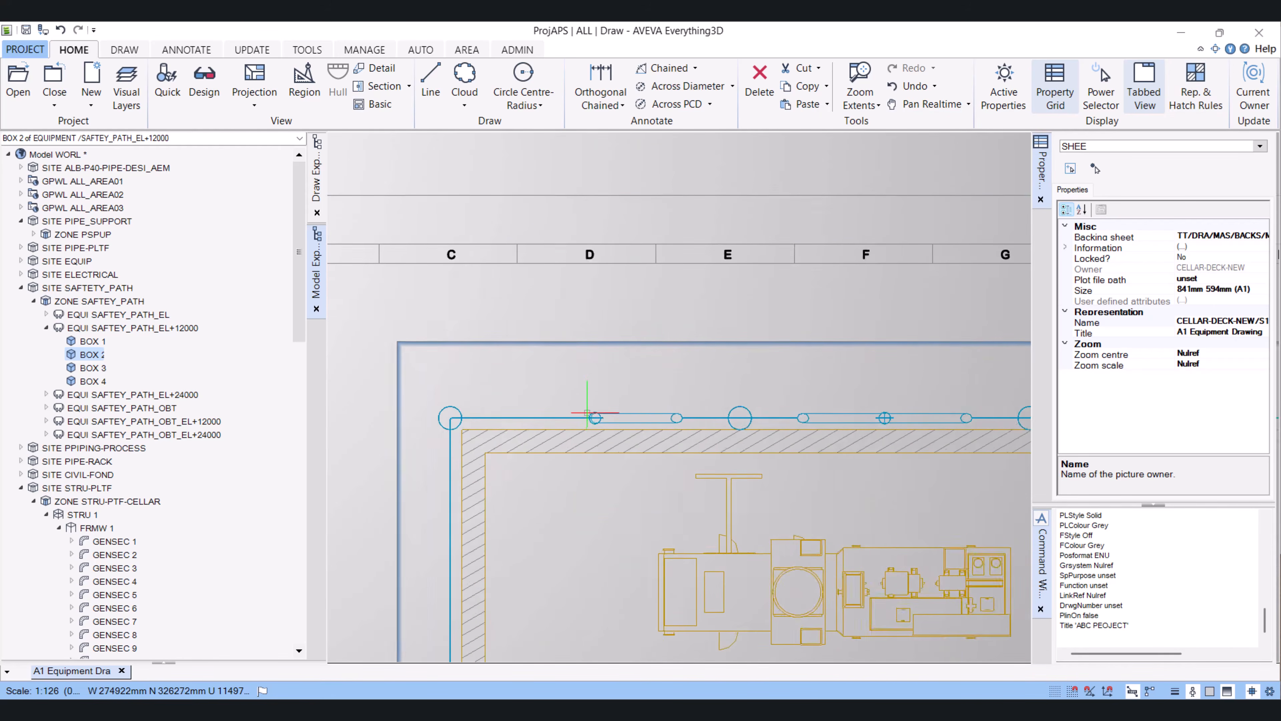
{"action": "scroll", "coordinate": [583, 411], "scroll_direction": "down", "scroll_amount": 3}
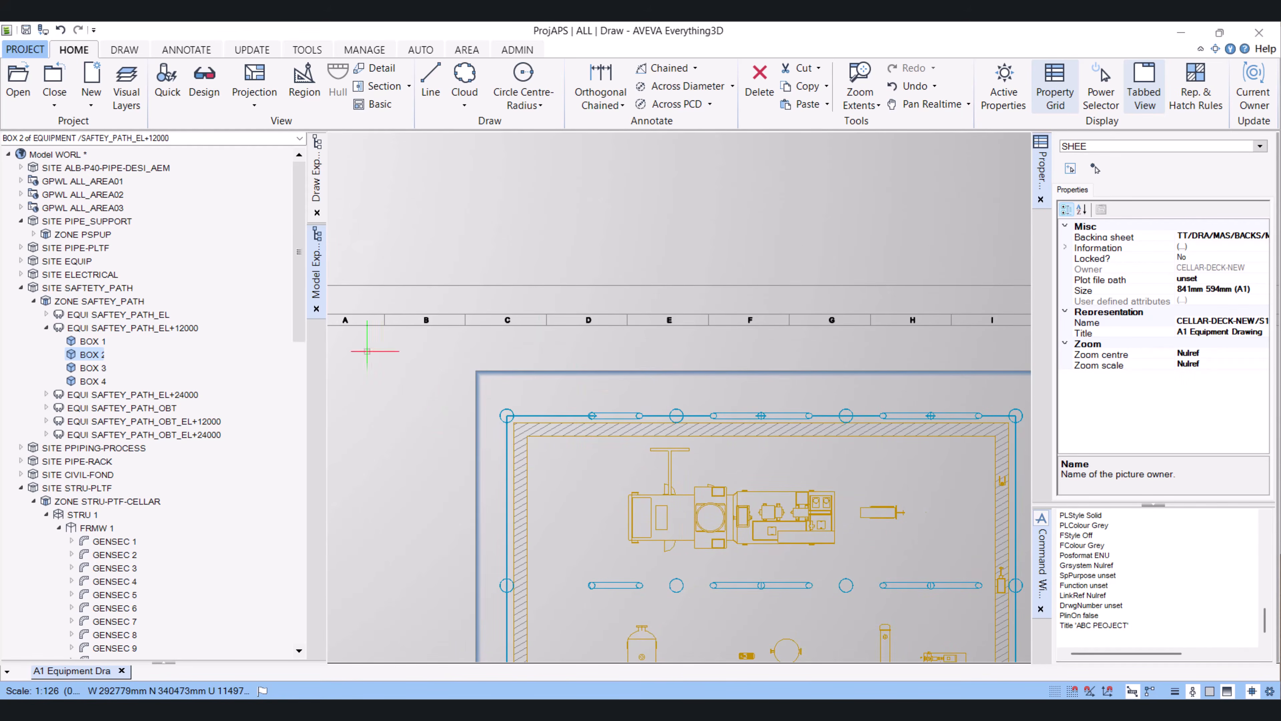
{"action": "left_click", "coordinate": [316, 182]}
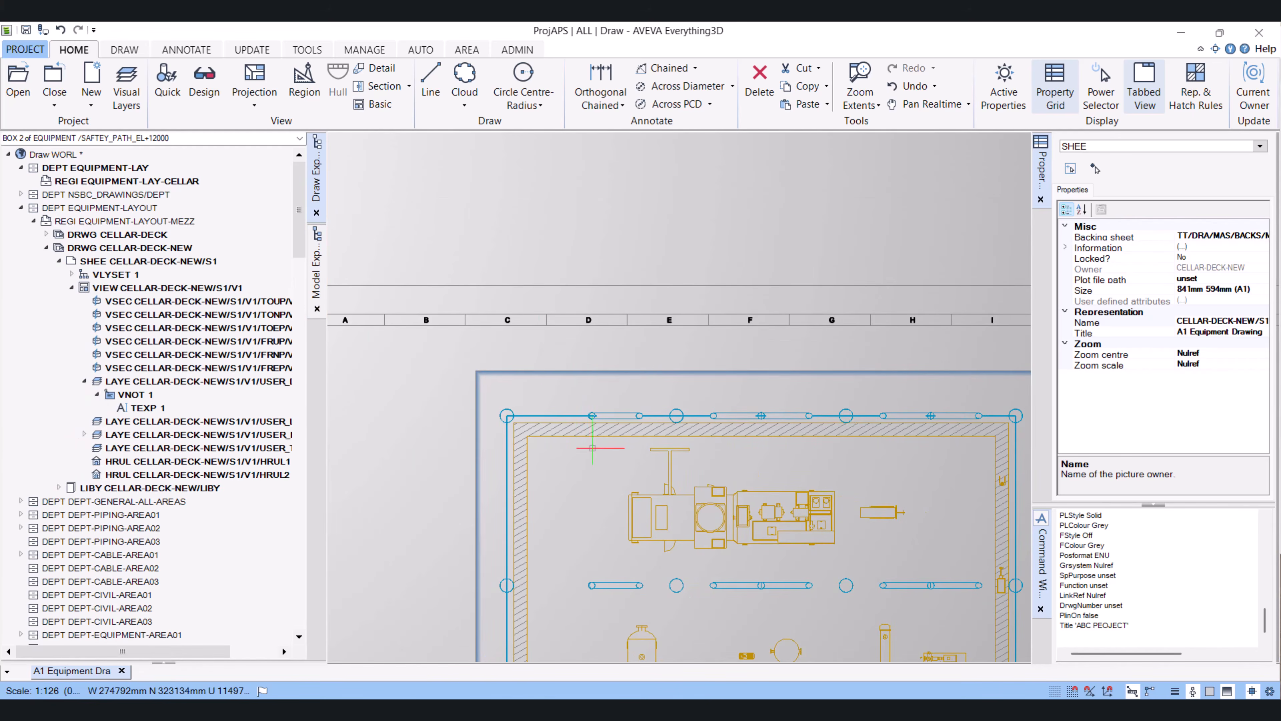
{"action": "scroll", "coordinate": [653, 484], "scroll_direction": "down", "scroll_amount": 3}
{"action": "scroll", "coordinate": [682, 518], "scroll_direction": "up", "scroll_amount": 3}
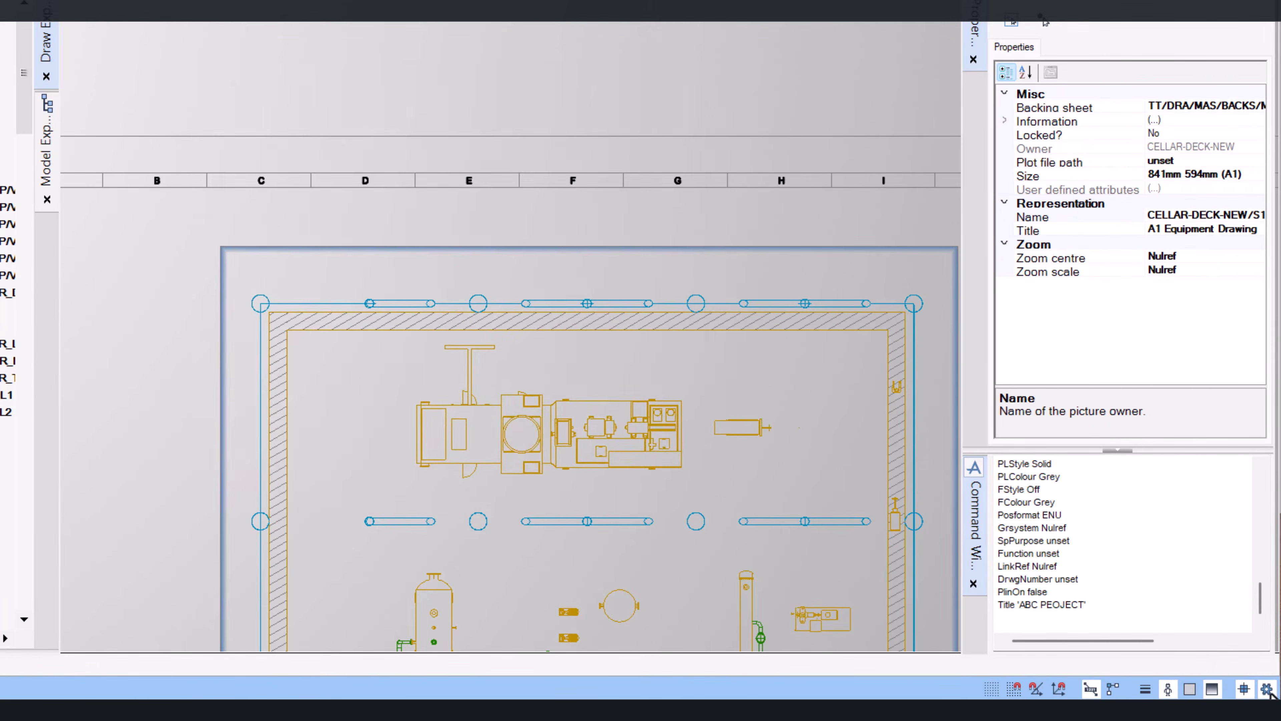
Enable the Perpendicular object snap in the advanced drafting settings
{"action": "left_click", "coordinate": [1268, 689]}
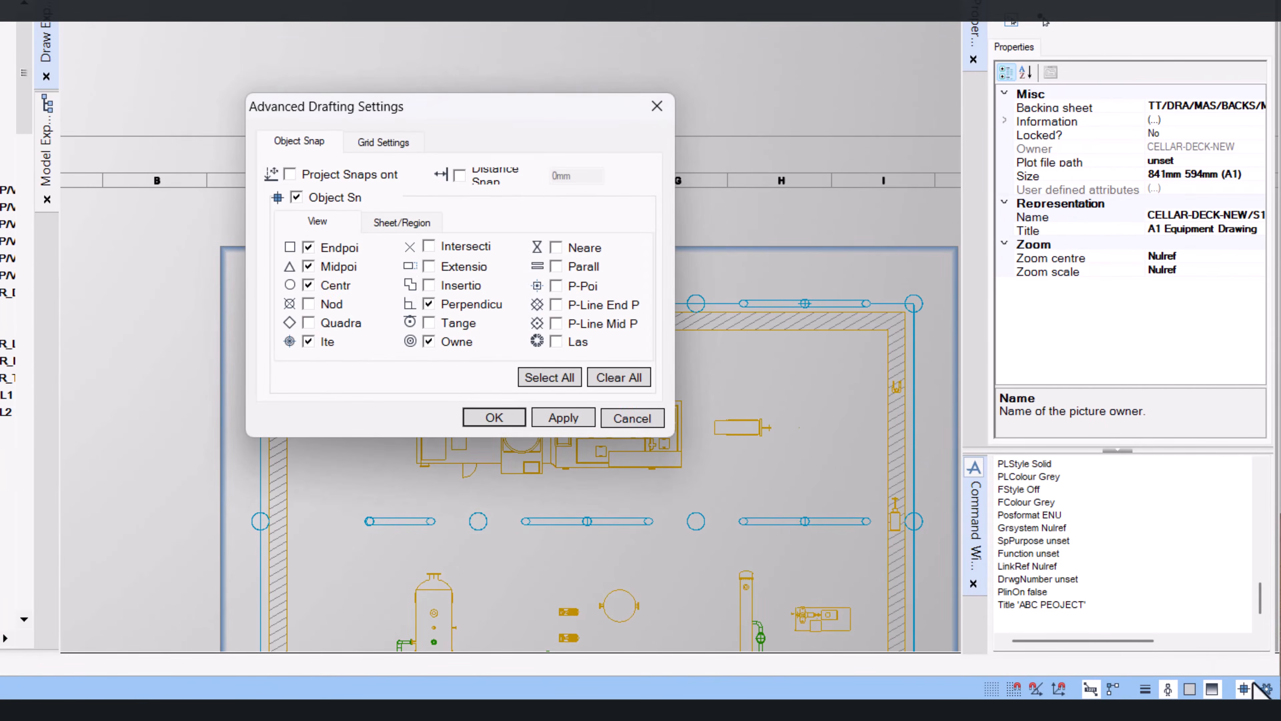
{"action": "left_click", "coordinate": [428, 303]}
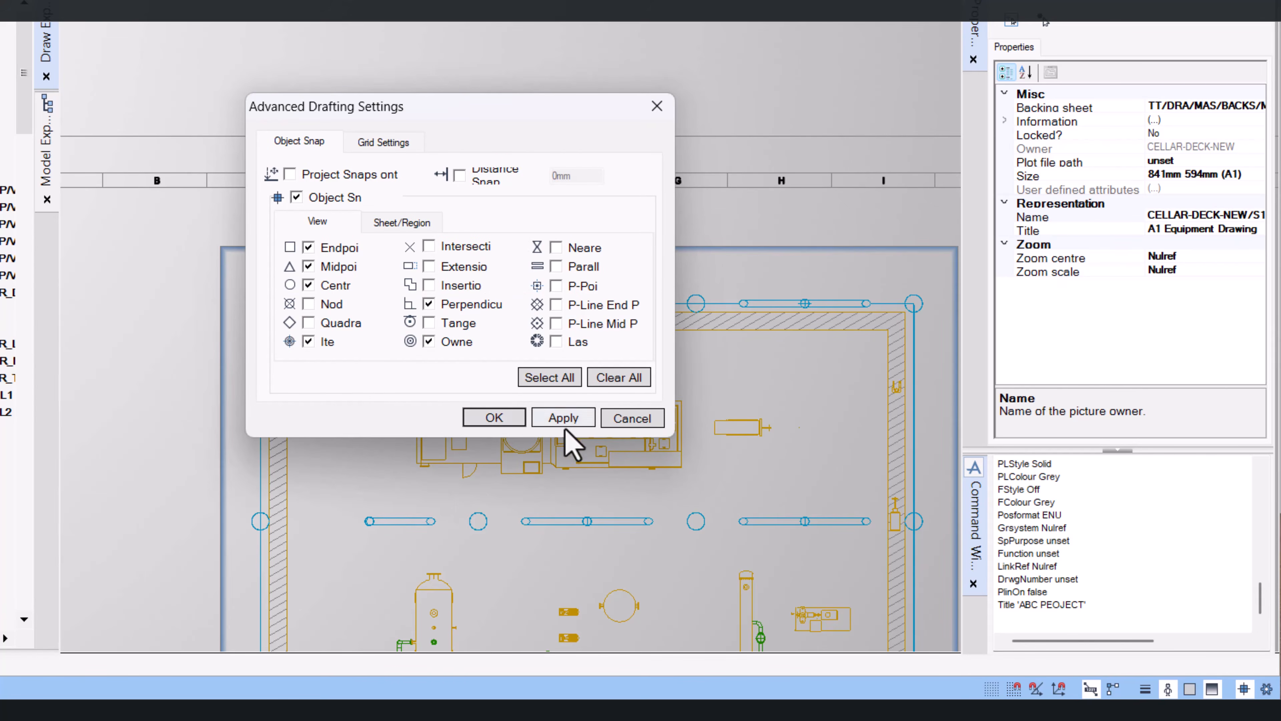
{"action": "left_click", "coordinate": [494, 417]}
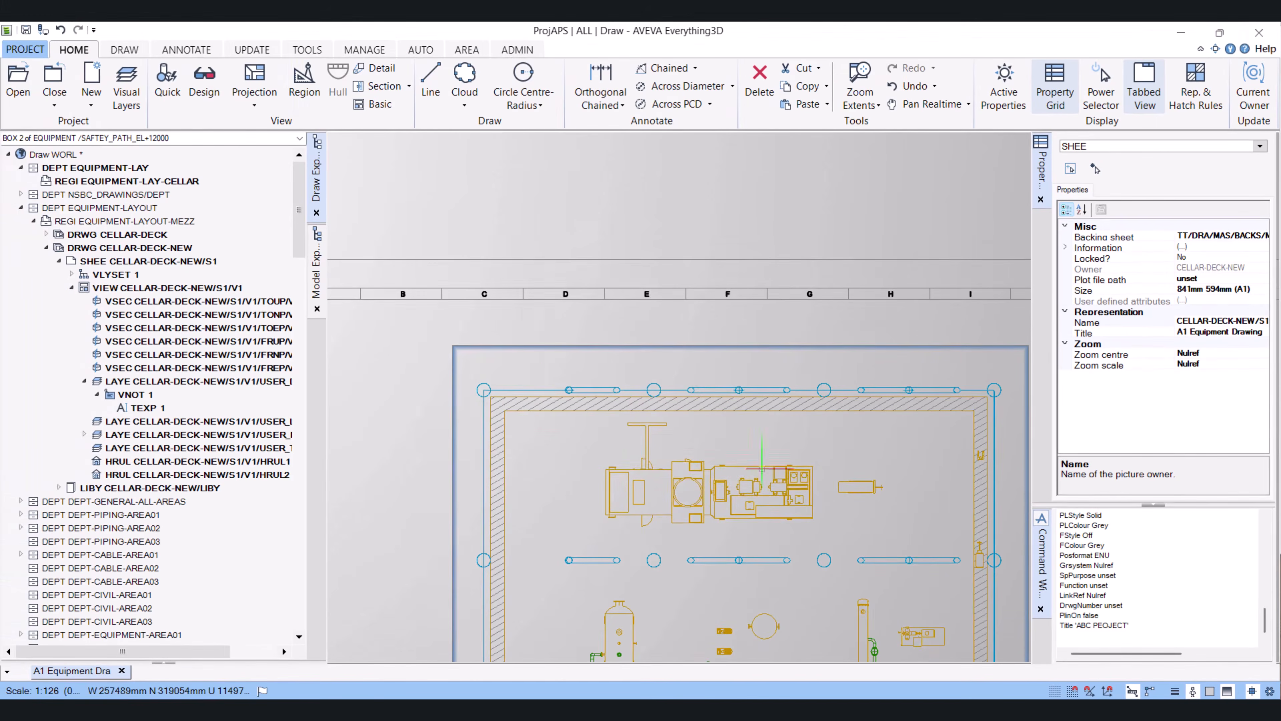
Add an orthogonal dimension between the first two column centres on the top gridline, placing it above the frame
{"action": "scroll", "coordinate": [597, 413], "scroll_direction": "up", "scroll_amount": 1}
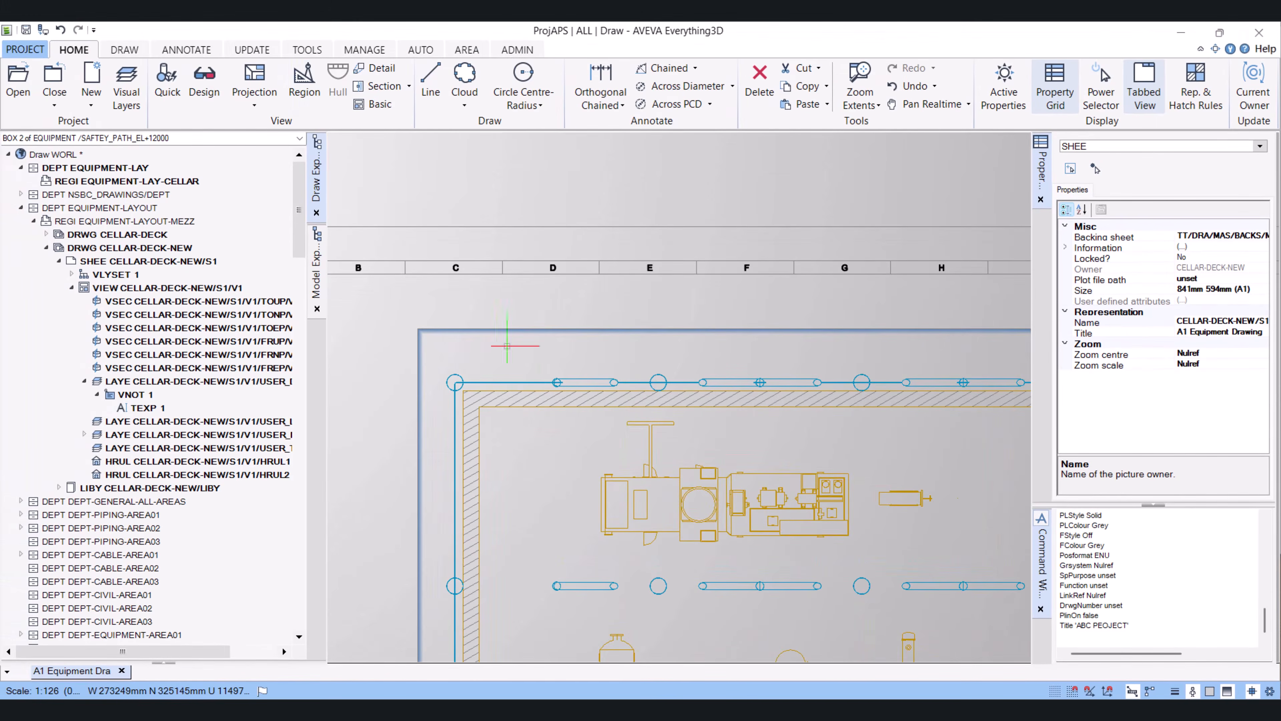
{"action": "left_click", "coordinate": [187, 50]}
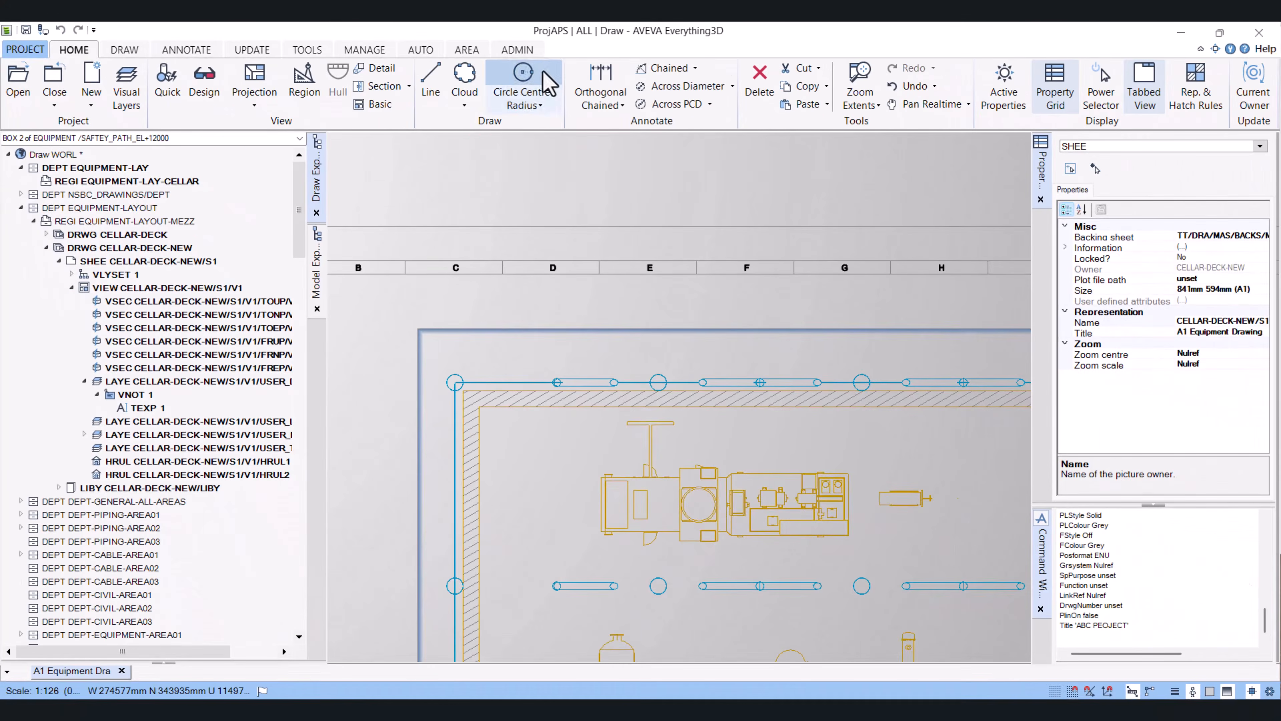
{"action": "left_click", "coordinate": [601, 83]}
{"action": "scroll", "coordinate": [463, 382], "scroll_direction": "up", "scroll_amount": 6}
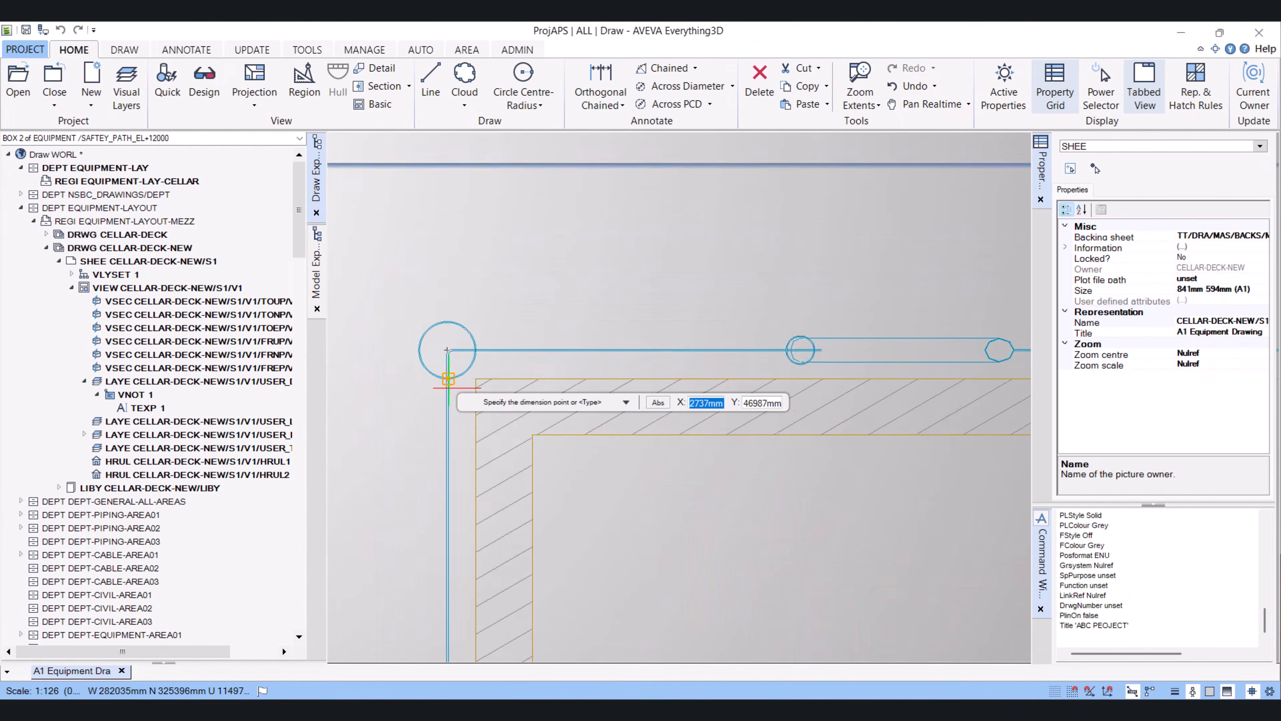
{"action": "scroll", "coordinate": [462, 333], "scroll_direction": "up", "scroll_amount": 4}
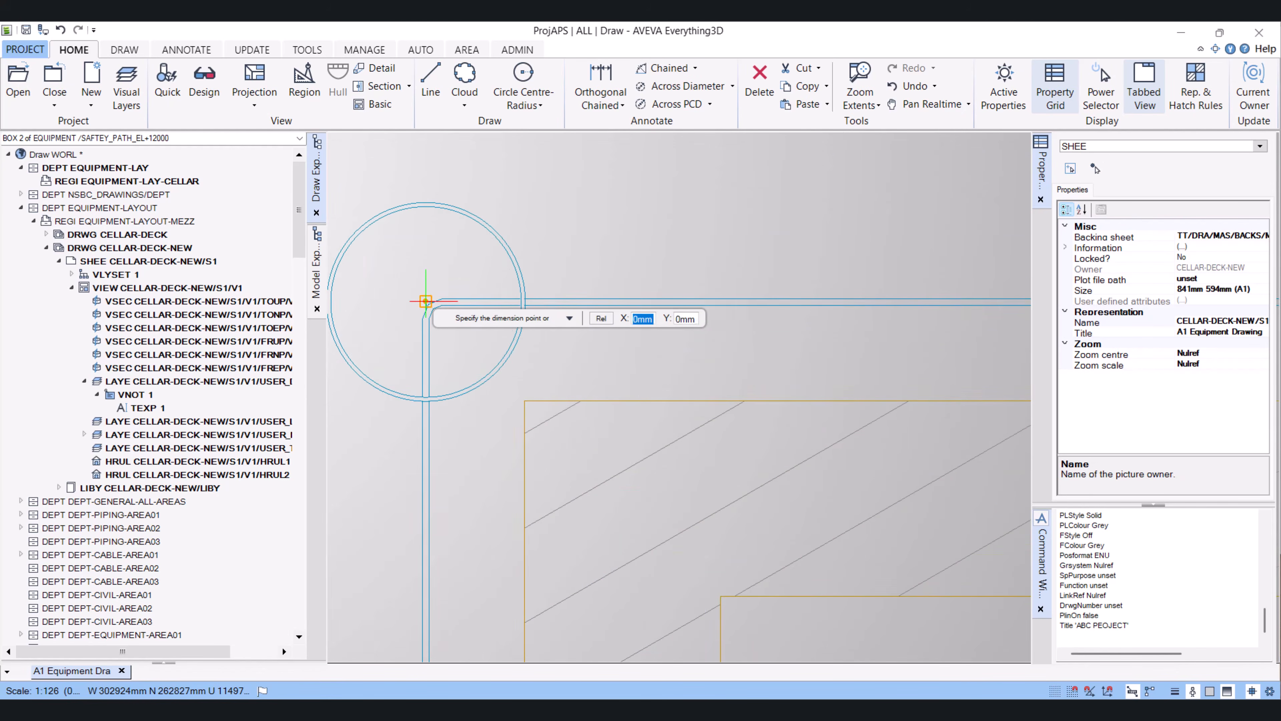
{"action": "scroll", "coordinate": [426, 306], "scroll_direction": "down", "scroll_amount": 4}
{"action": "scroll", "coordinate": [665, 322], "scroll_direction": "up", "scroll_amount": 2}
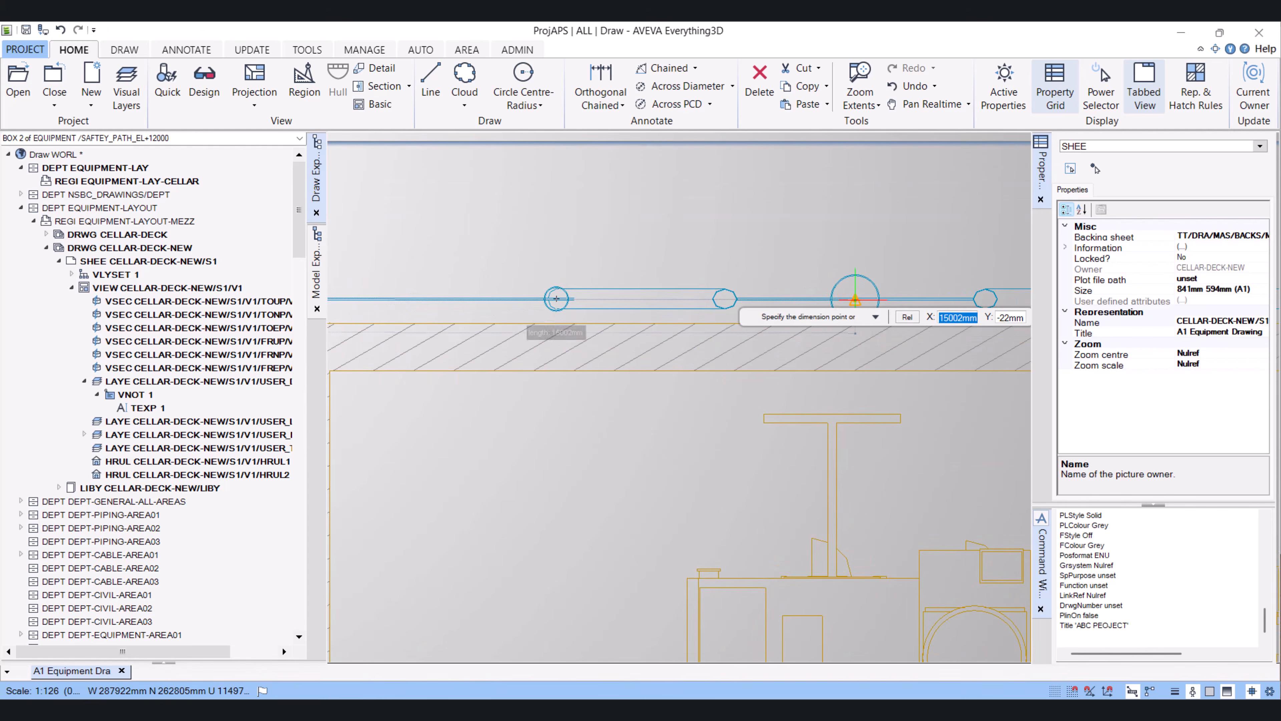
{"action": "scroll", "coordinate": [855, 296], "scroll_direction": "up", "scroll_amount": 2}
{"action": "scroll", "coordinate": [856, 301], "scroll_direction": "up", "scroll_amount": 2}
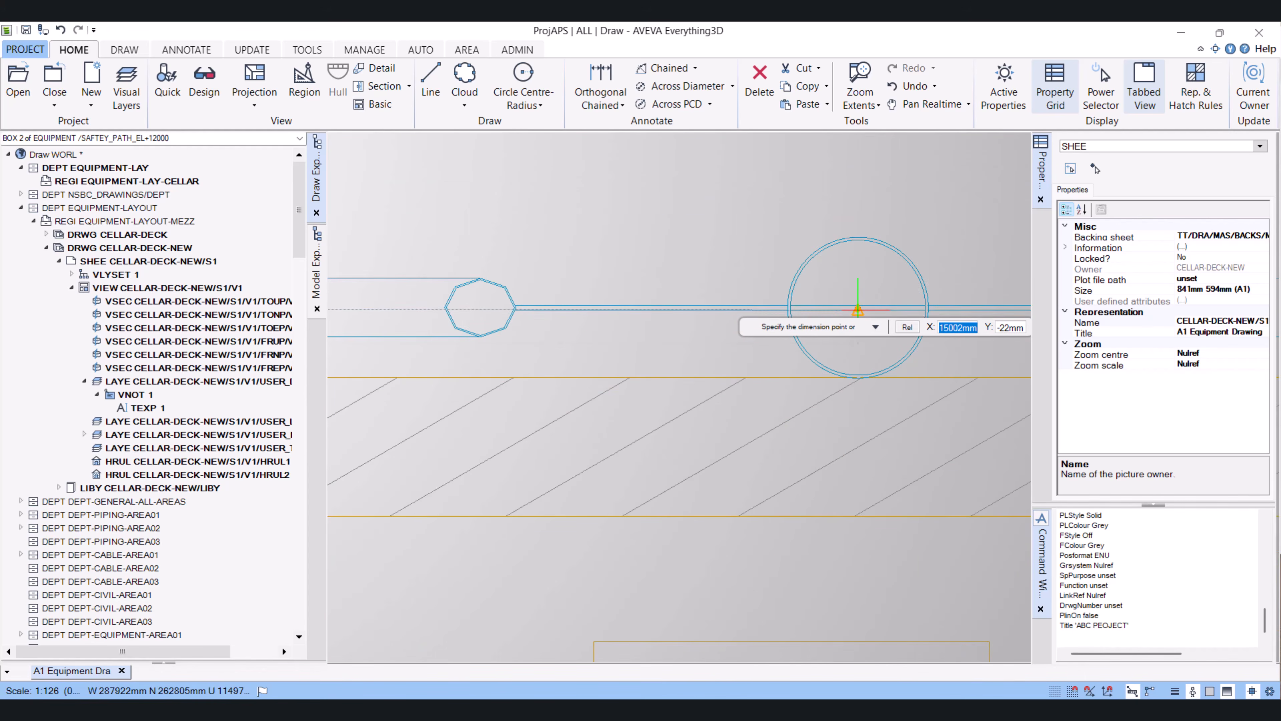
{"action": "left_click", "coordinate": [858, 306]}
{"action": "scroll", "coordinate": [858, 307], "scroll_direction": "down", "scroll_amount": 4}
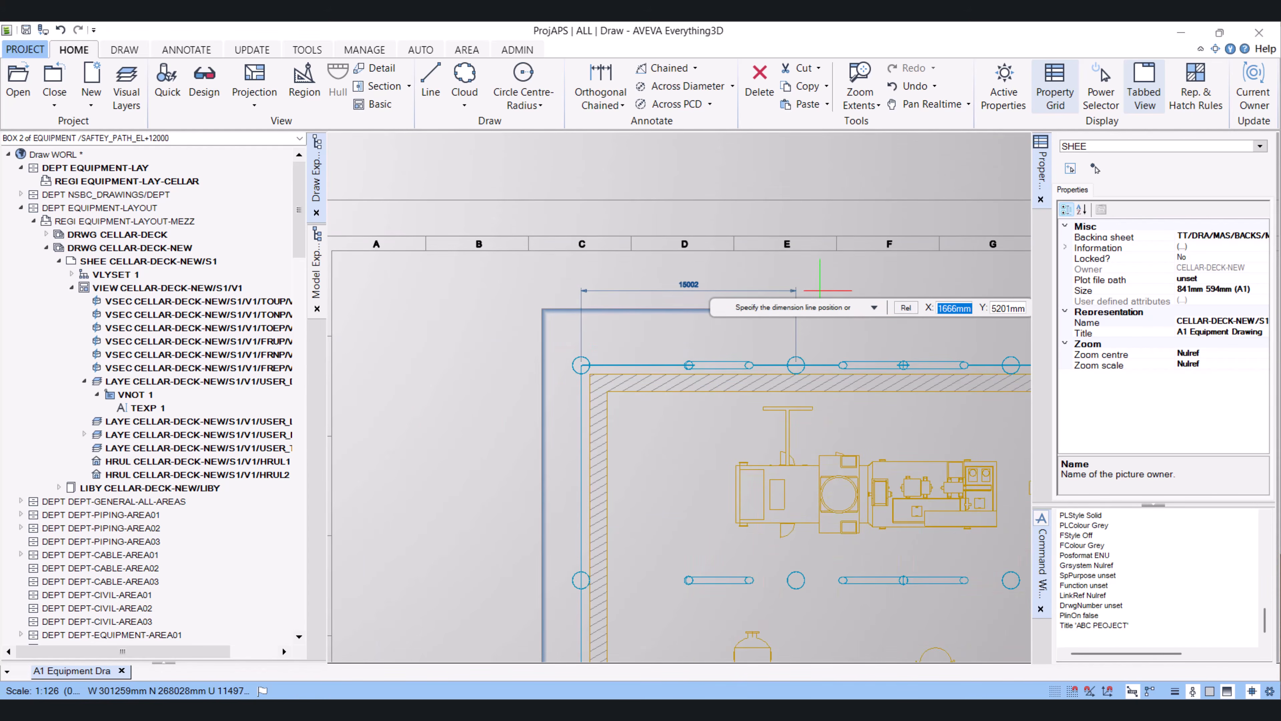
{"action": "left_click", "coordinate": [820, 291]}
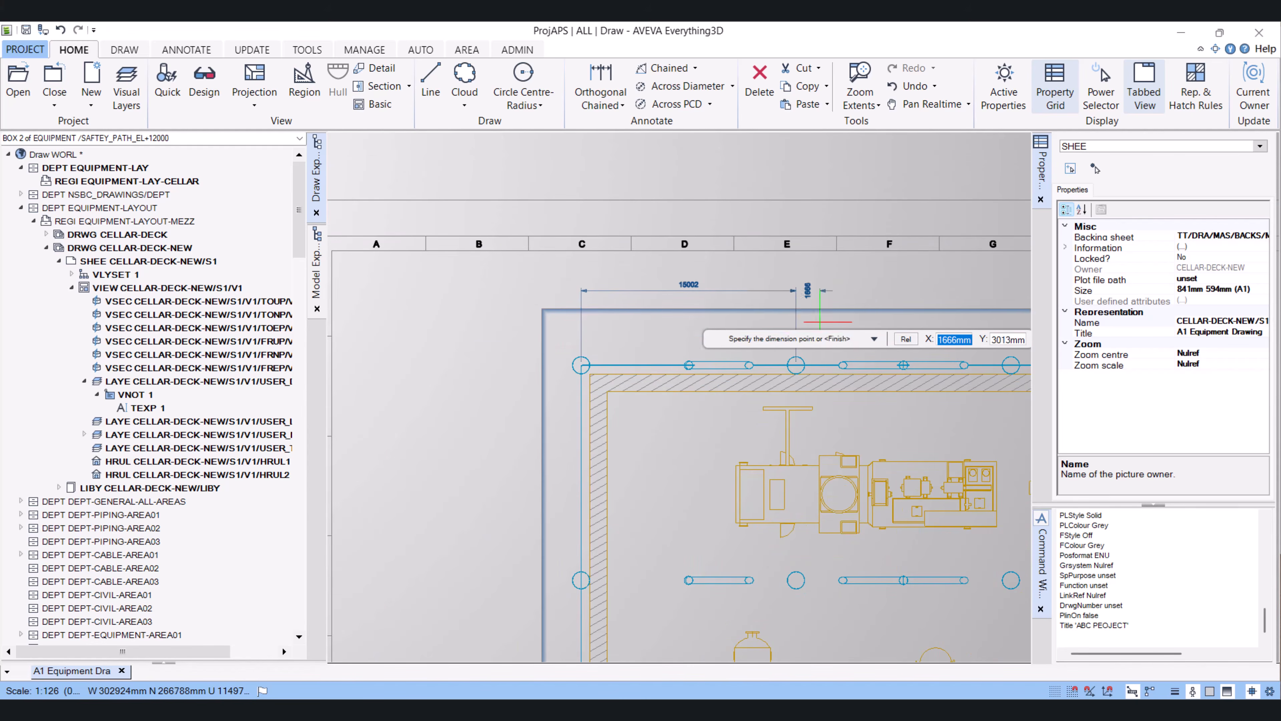
Extend the chained dimension to the next column centre along the top gridline
{"action": "middle_click_drag", "start_coordinate": [875, 345], "coordinate": [649, 372]}
{"action": "scroll", "coordinate": [773, 410], "scroll_direction": "up", "scroll_amount": 5}
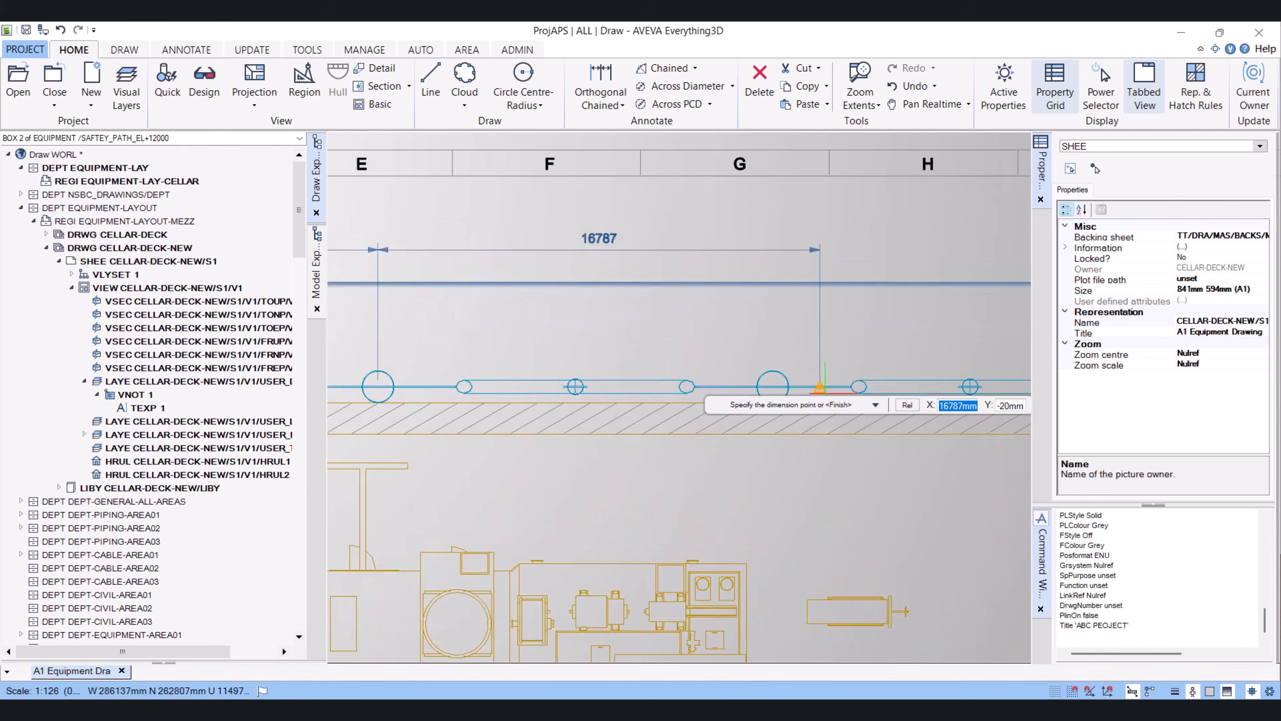
{"action": "scroll", "coordinate": [741, 383], "scroll_direction": "down", "scroll_amount": 5}
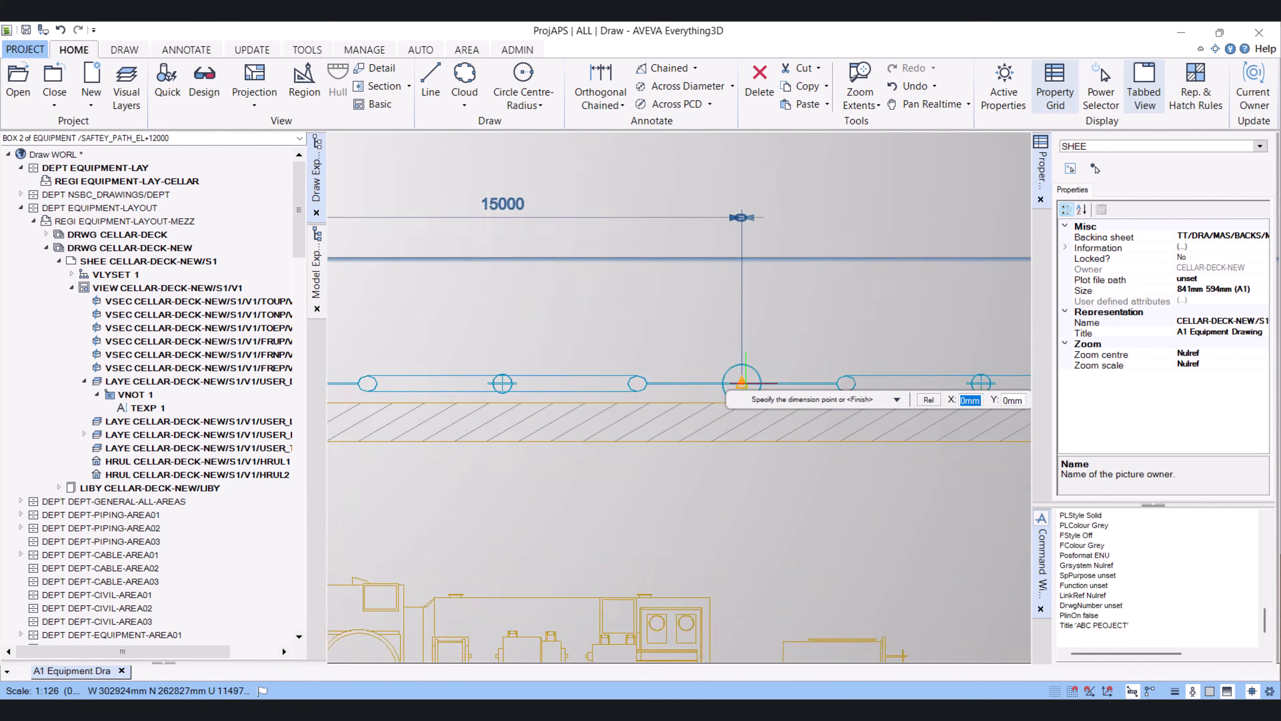
{"action": "scroll", "coordinate": [839, 408], "scroll_direction": "up", "scroll_amount": 5}
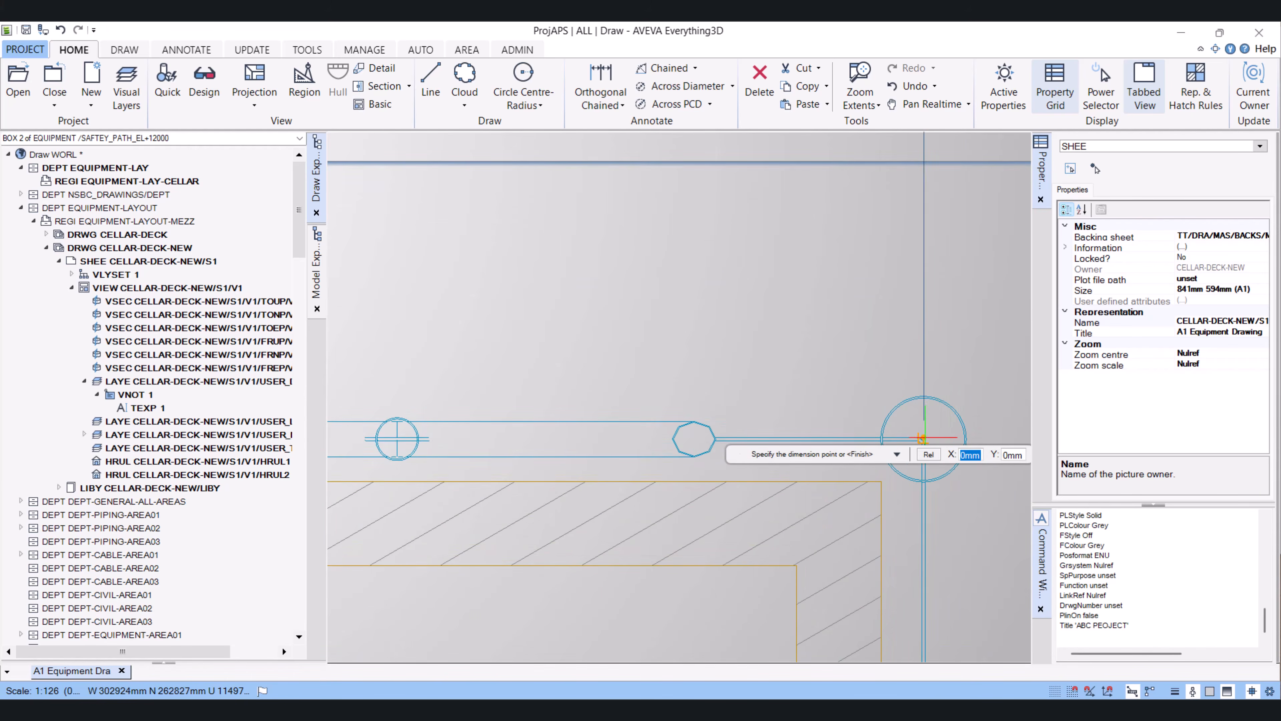
{"action": "left_click", "coordinate": [922, 437]}
{"action": "scroll", "coordinate": [867, 438], "scroll_direction": "down", "scroll_amount": 5}
{"action": "scroll", "coordinate": [630, 398], "scroll_direction": "down", "scroll_amount": 4}
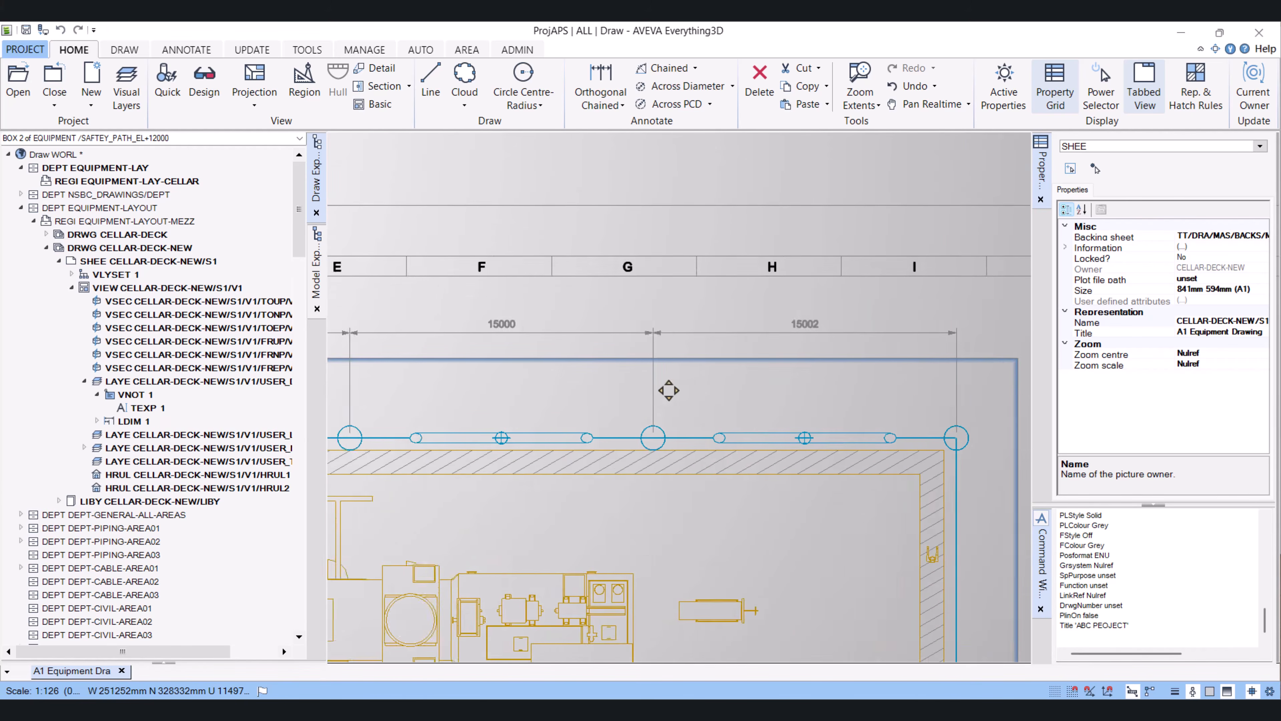
{"action": "middle_click_drag", "start_coordinate": [585, 410], "coordinate": [584, 410]}
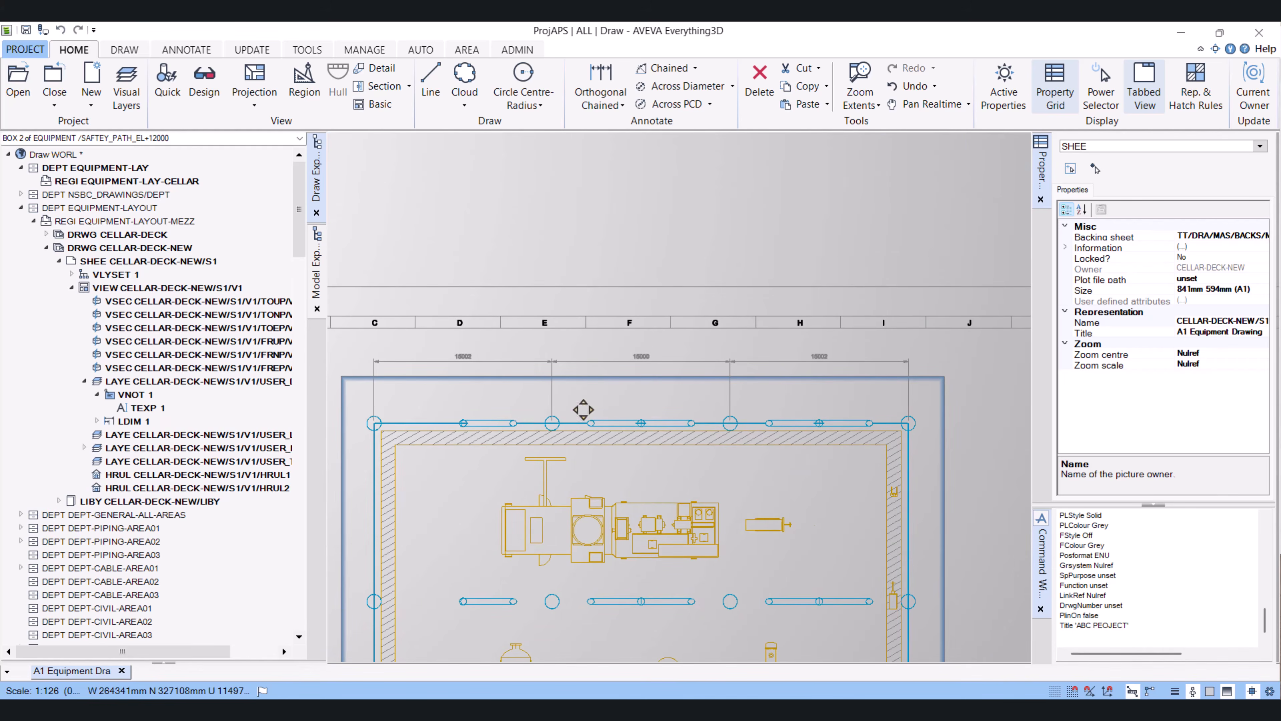
{"action": "scroll", "coordinate": [598, 388], "scroll_direction": "up", "scroll_amount": 3}
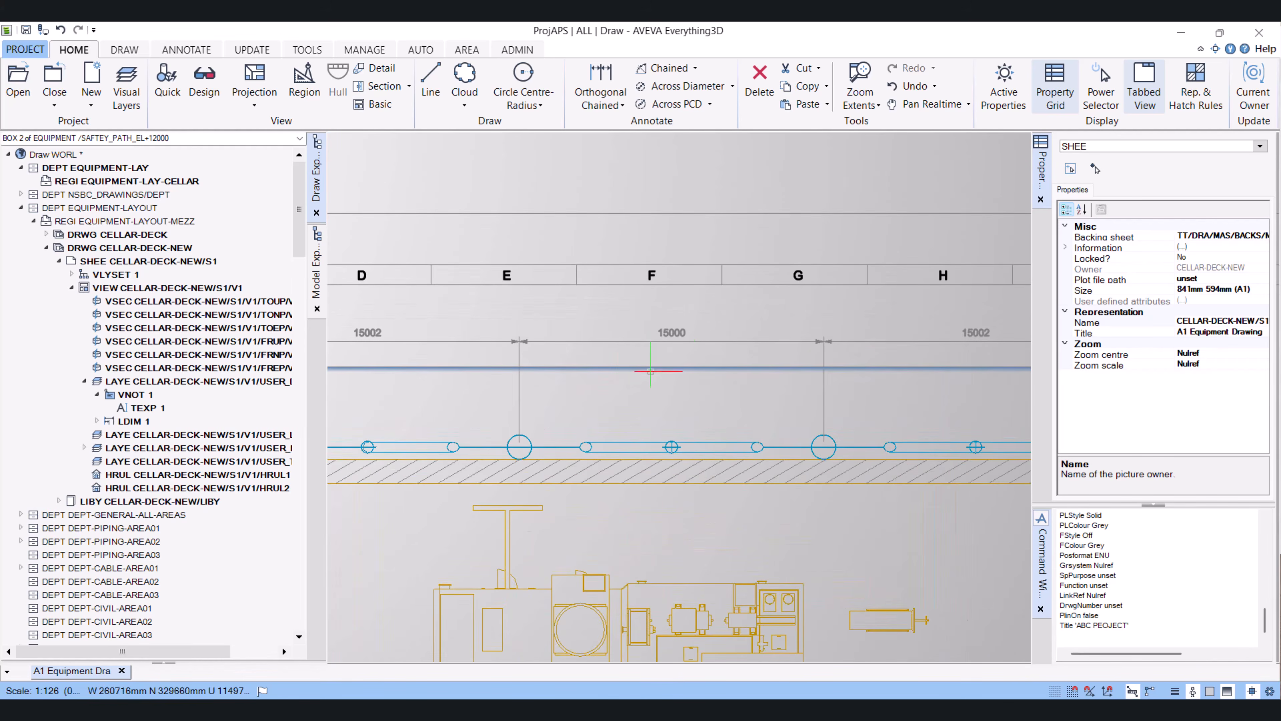
{"action": "scroll", "coordinate": [715, 375], "scroll_direction": "down", "scroll_amount": 5}
{"action": "scroll", "coordinate": [739, 400], "scroll_direction": "down", "scroll_amount": 3}
{"action": "scroll", "coordinate": [735, 434], "scroll_direction": "up", "scroll_amount": 3}
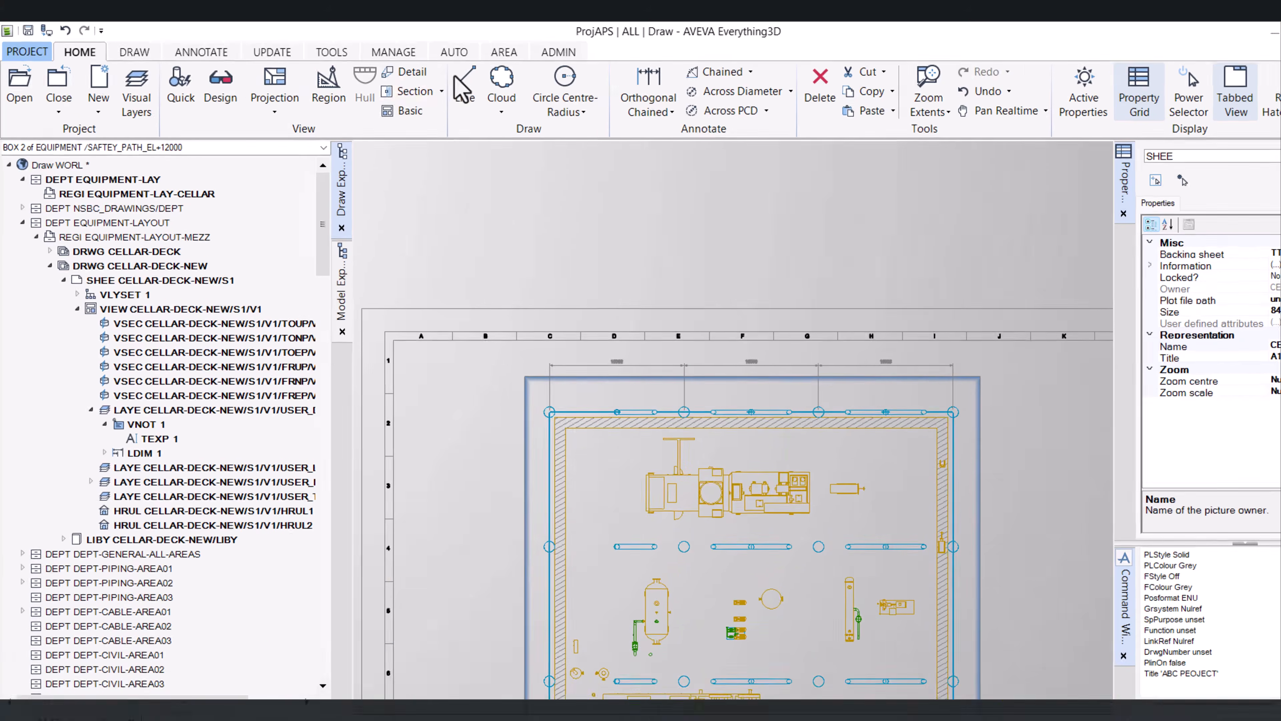
Modify the view's general settings to enable Matchlines and update the drawing aids
{"action": "left_click", "coordinate": [420, 49]}
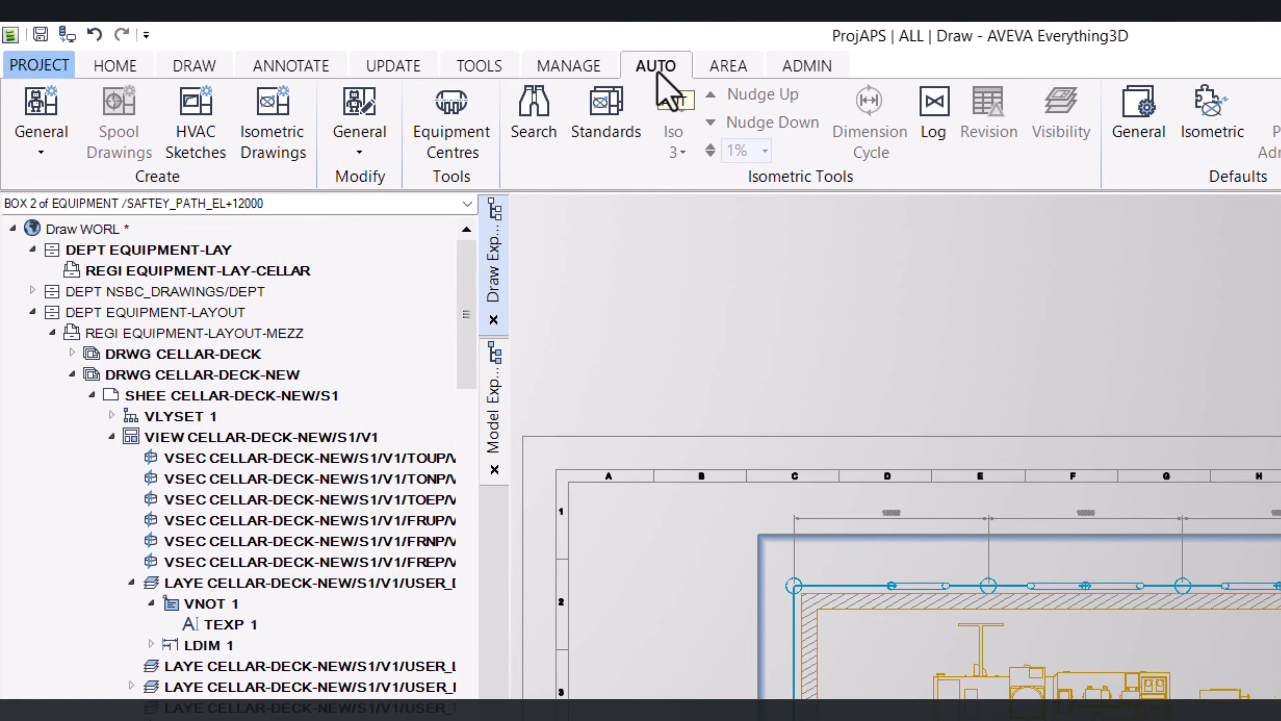
{"action": "left_click", "coordinate": [358, 152]}
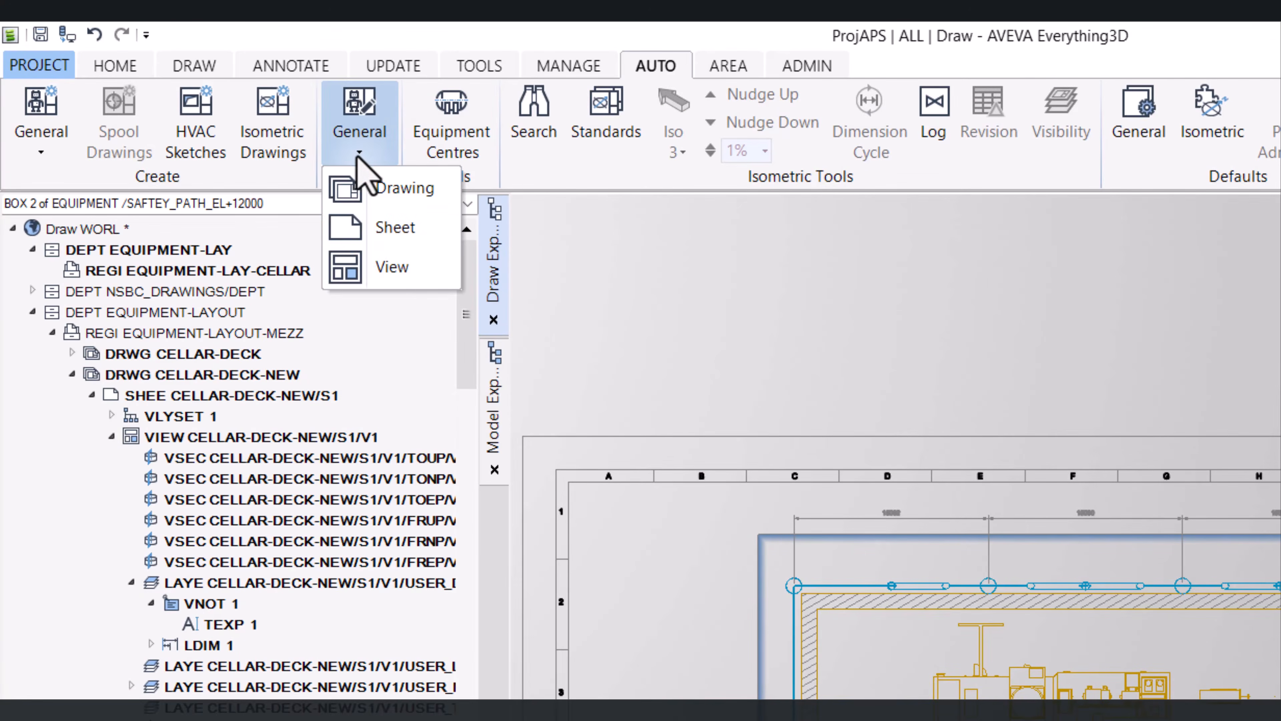
{"action": "left_click", "coordinate": [386, 277]}
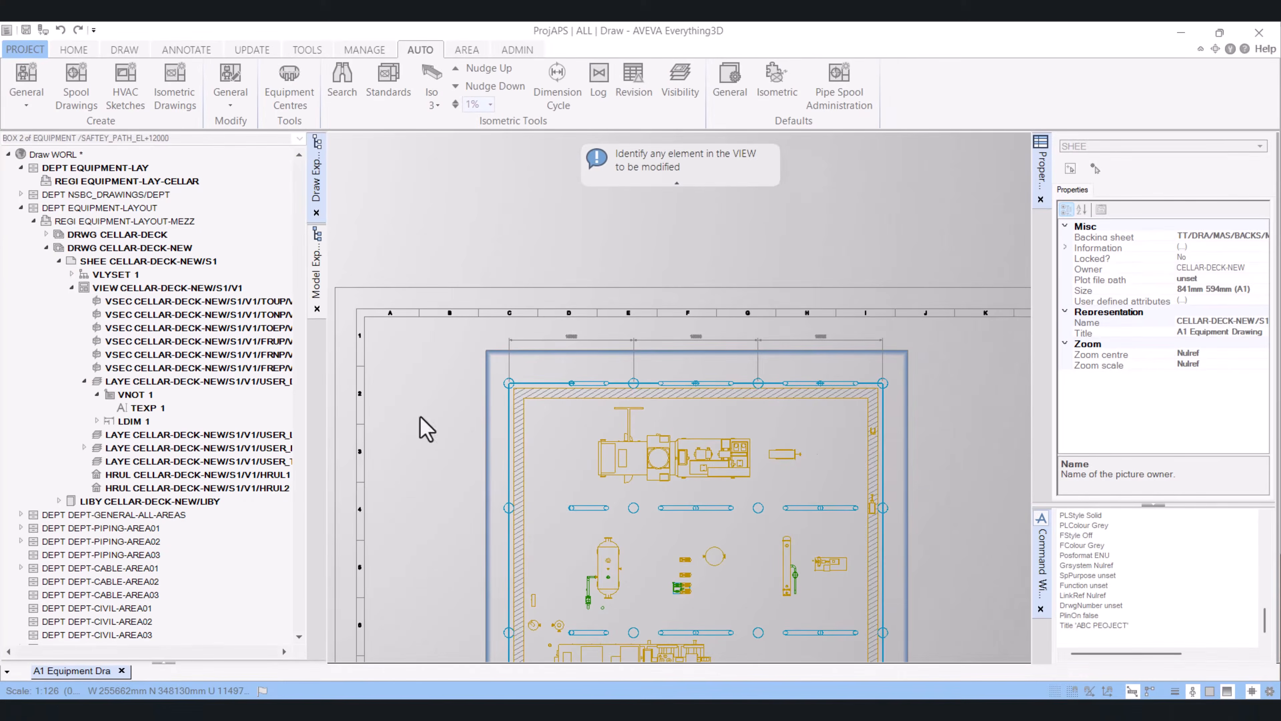
{"action": "left_click", "coordinate": [651, 488]}
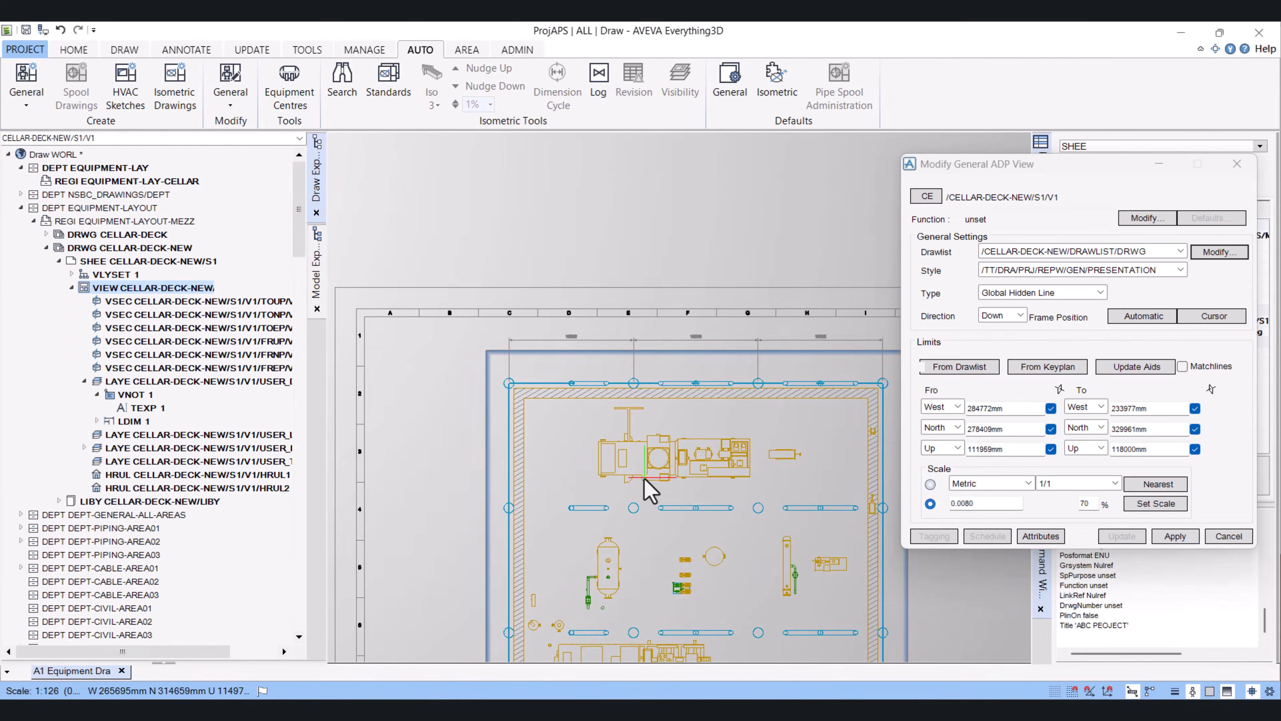
{"action": "middle_click_drag", "start_coordinate": [726, 555], "coordinate": [640, 396]}
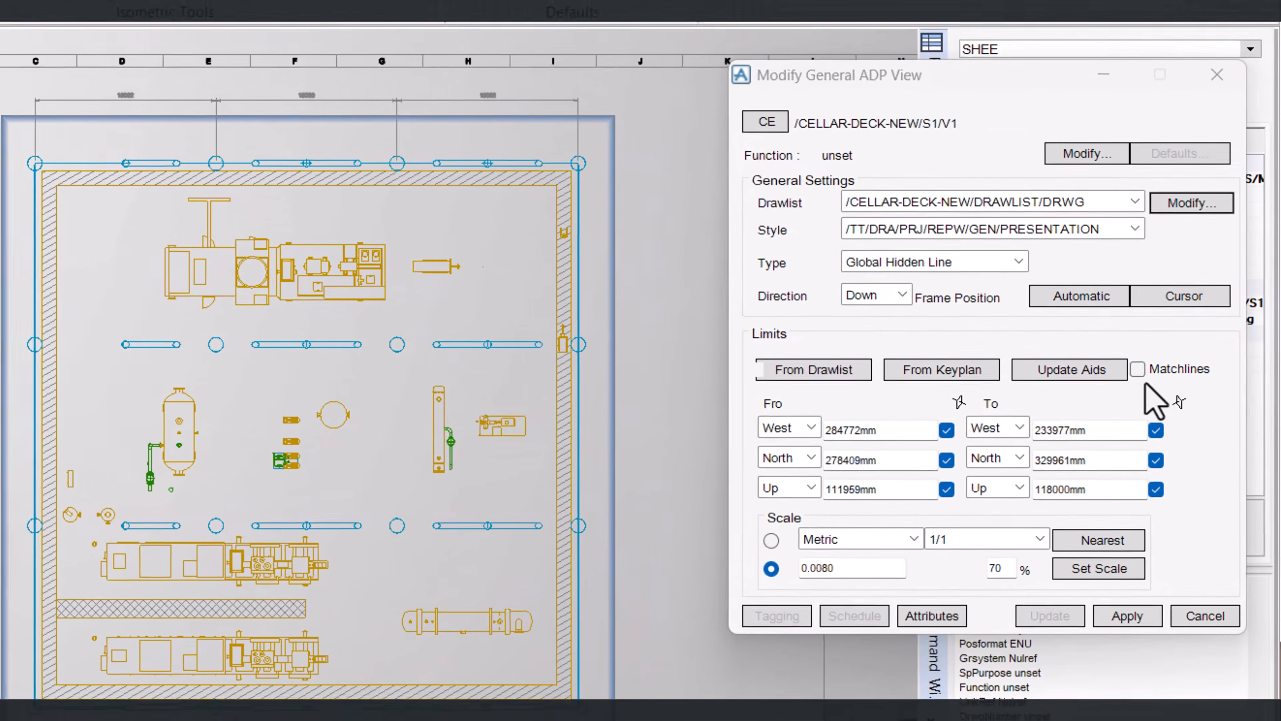
{"action": "left_click", "coordinate": [1182, 366]}
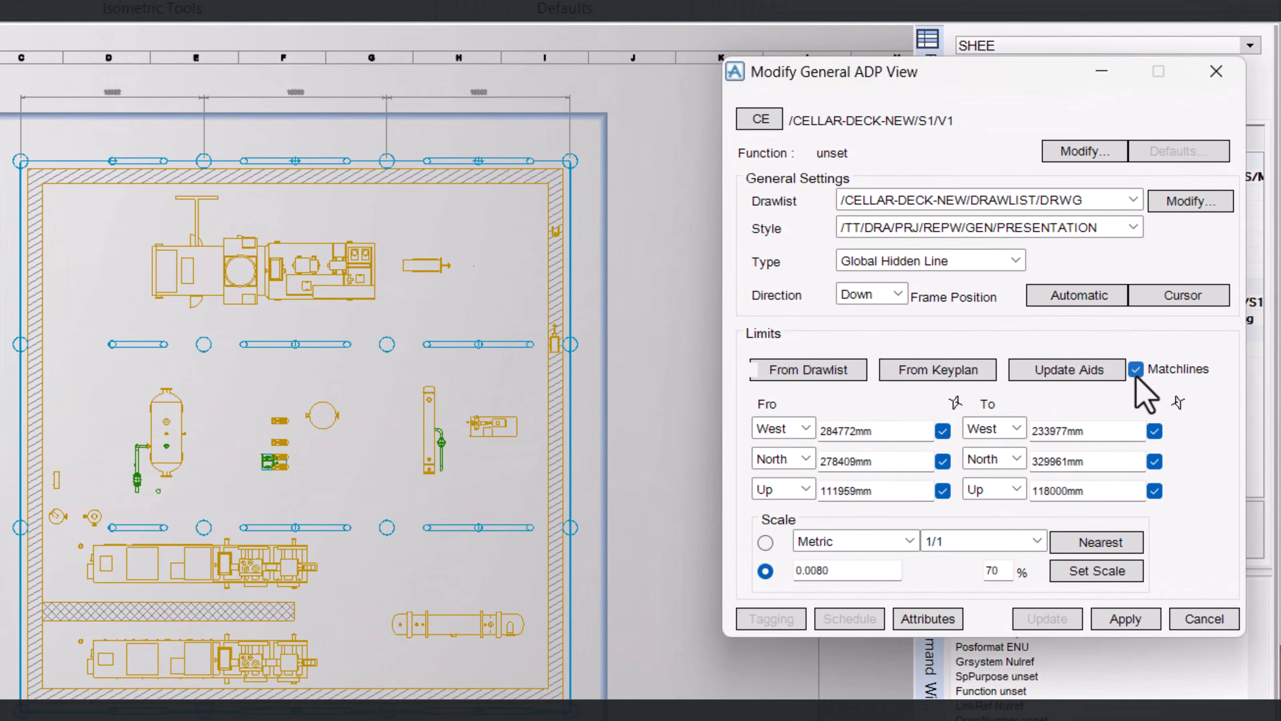
{"action": "left_click", "coordinate": [1064, 371]}
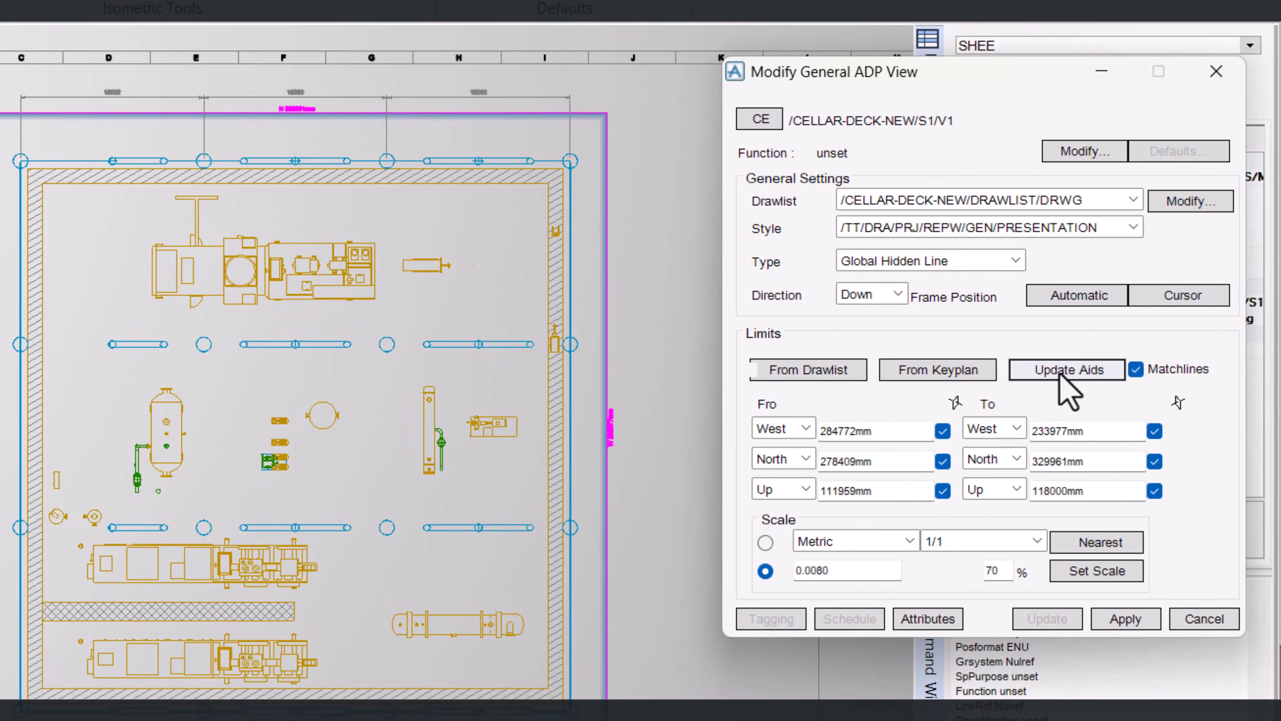
{"action": "scroll", "coordinate": [610, 429], "scroll_direction": "up", "scroll_amount": 5}
{"action": "scroll", "coordinate": [671, 455], "scroll_direction": "up", "scroll_amount": 3}
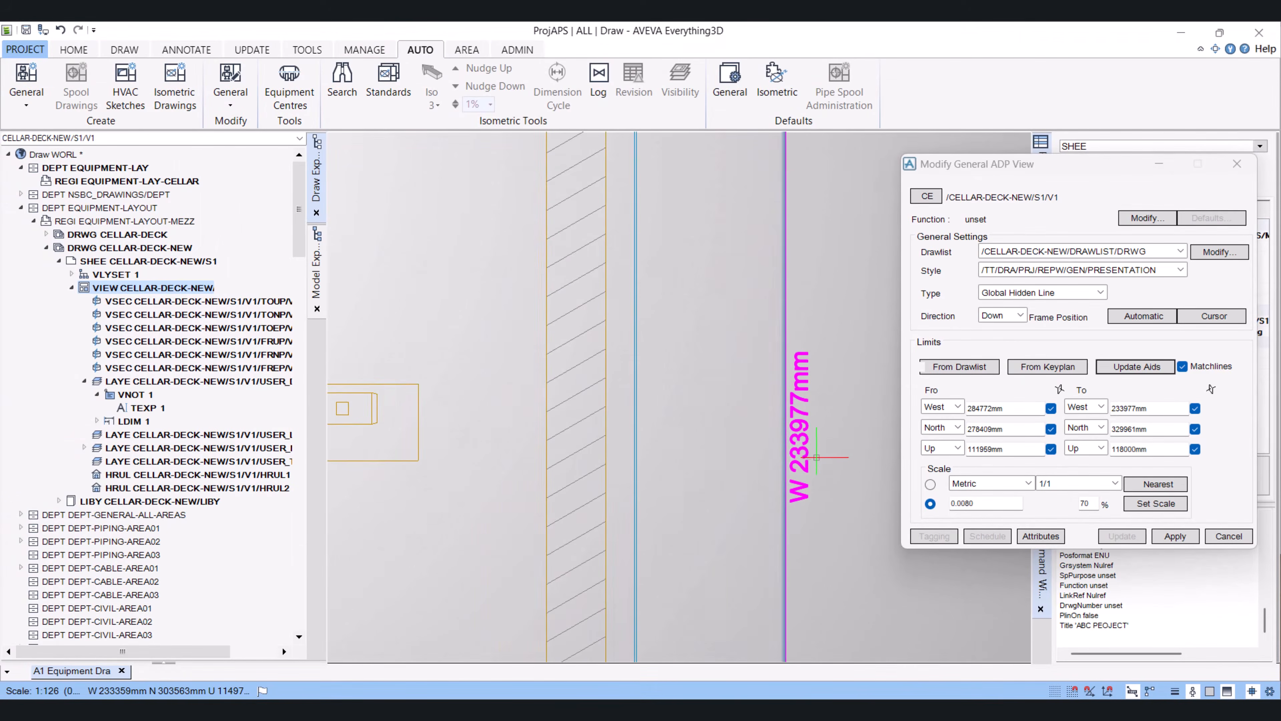
{"action": "scroll", "coordinate": [816, 456], "scroll_direction": "down", "scroll_amount": 10}
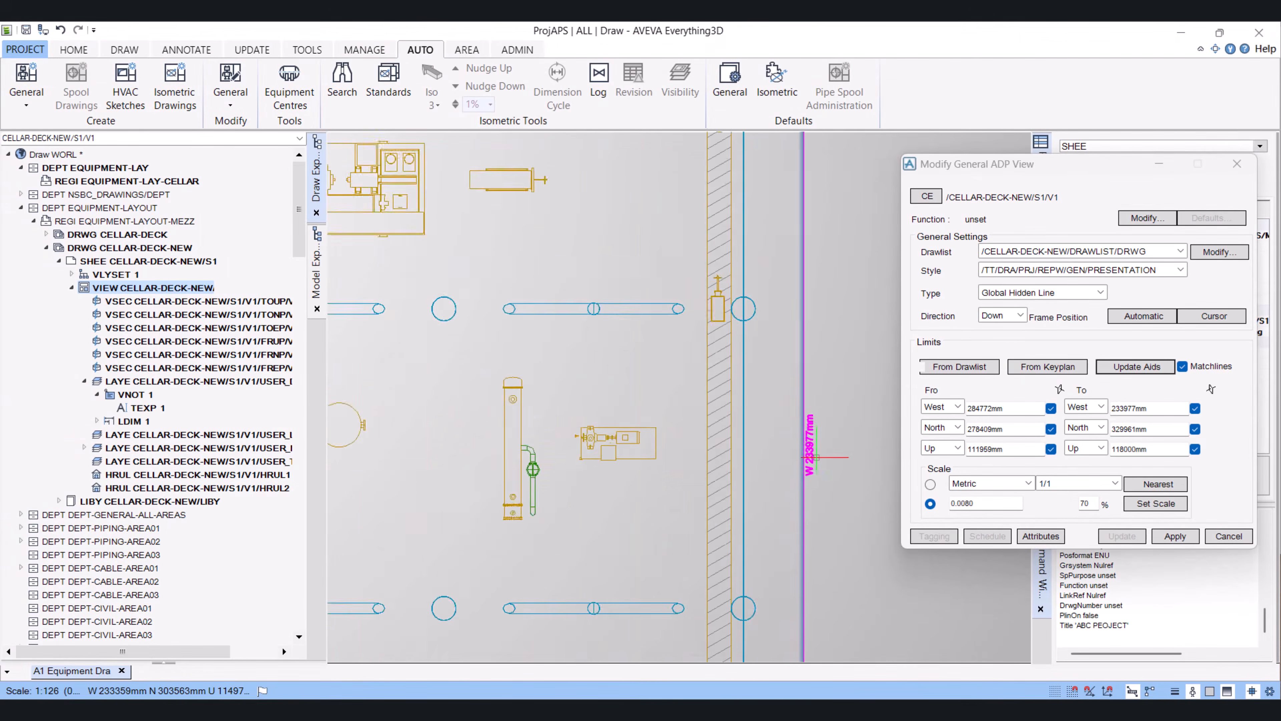
{"action": "middle_click_drag", "start_coordinate": [699, 552], "coordinate": [641, 395]}
{"action": "scroll", "coordinate": [532, 308], "scroll_direction": "down", "scroll_amount": 1}
{"action": "middle_click_drag", "start_coordinate": [449, 169], "coordinate": [451, 184]}
{"action": "scroll", "coordinate": [452, 184], "scroll_direction": "up", "scroll_amount": 1}
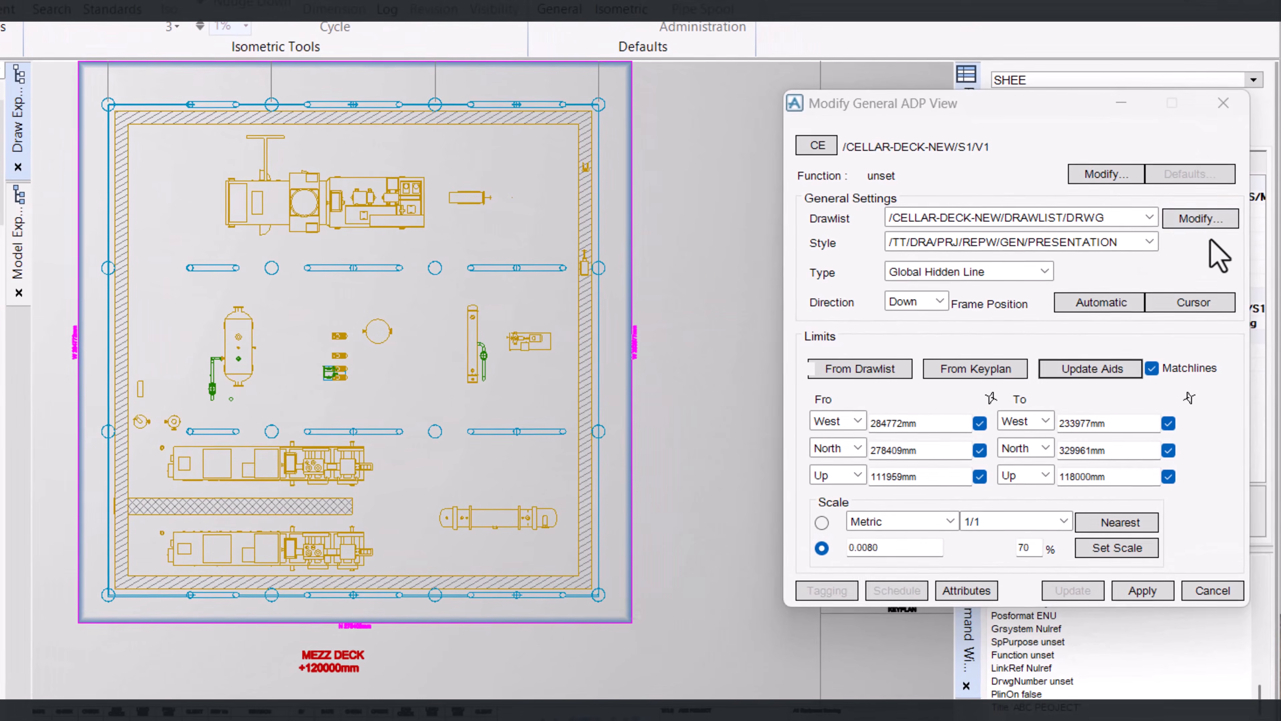
Open the view's drawlist management and remove the separator vessel from the drawlist, then save and update the design
{"action": "left_click", "coordinate": [1200, 218]}
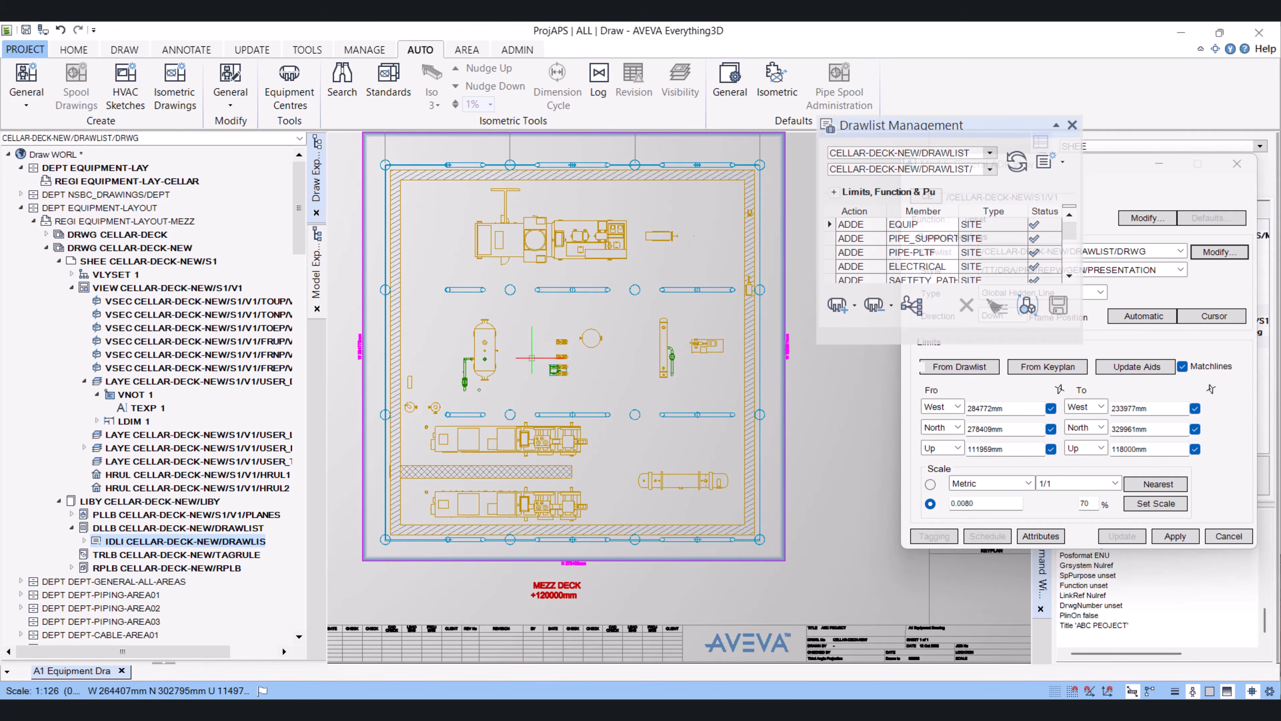
{"action": "scroll", "coordinate": [499, 363], "scroll_direction": "up", "scroll_amount": 5}
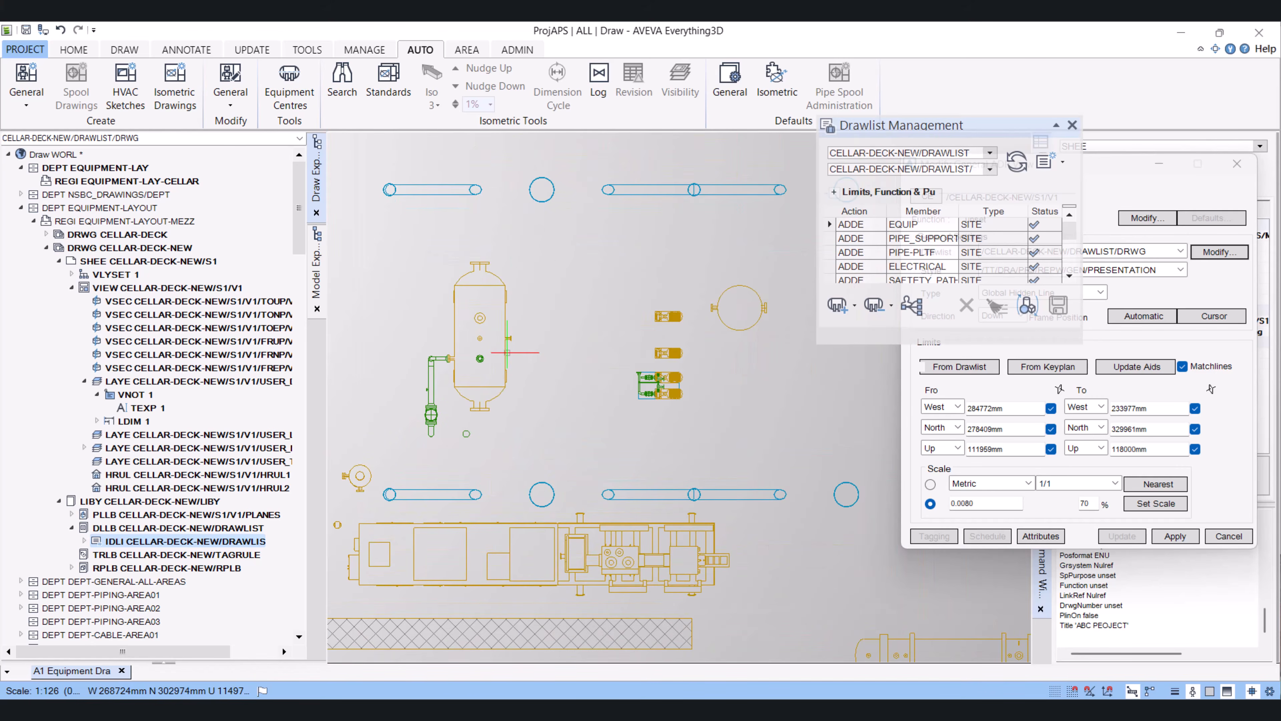
{"action": "left_click", "coordinate": [508, 352]}
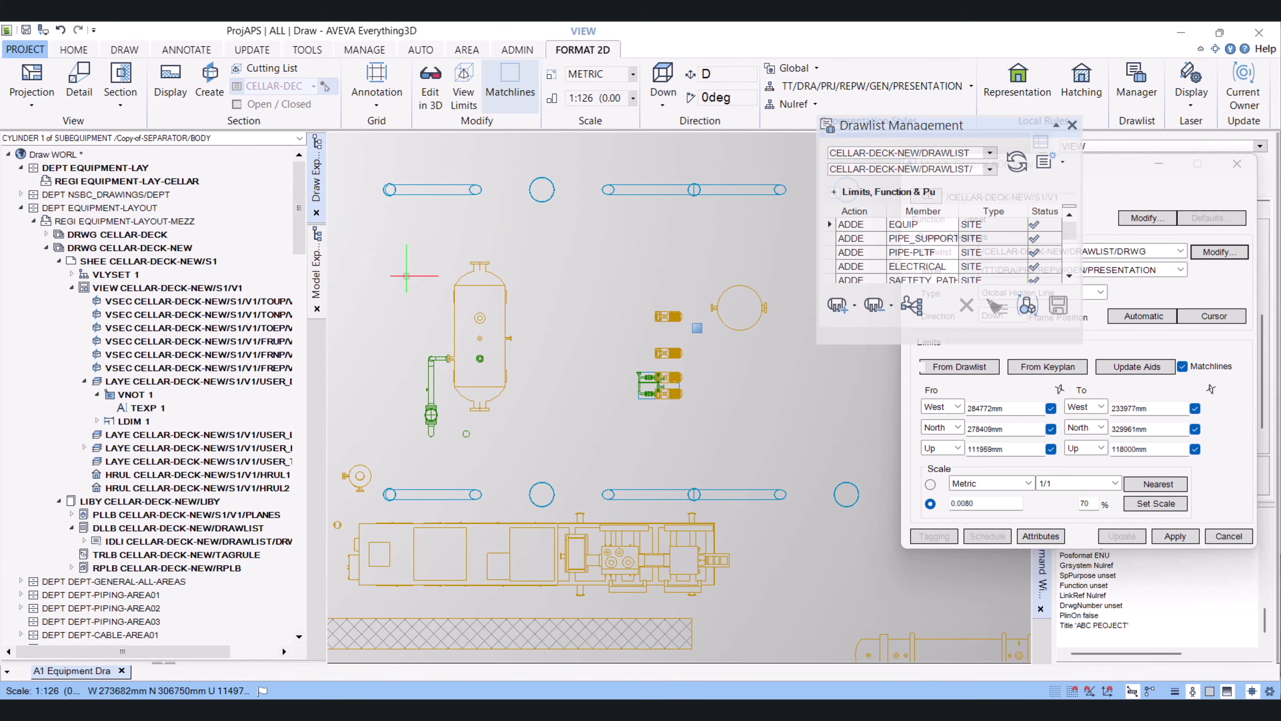
{"action": "left_click", "coordinate": [878, 314]}
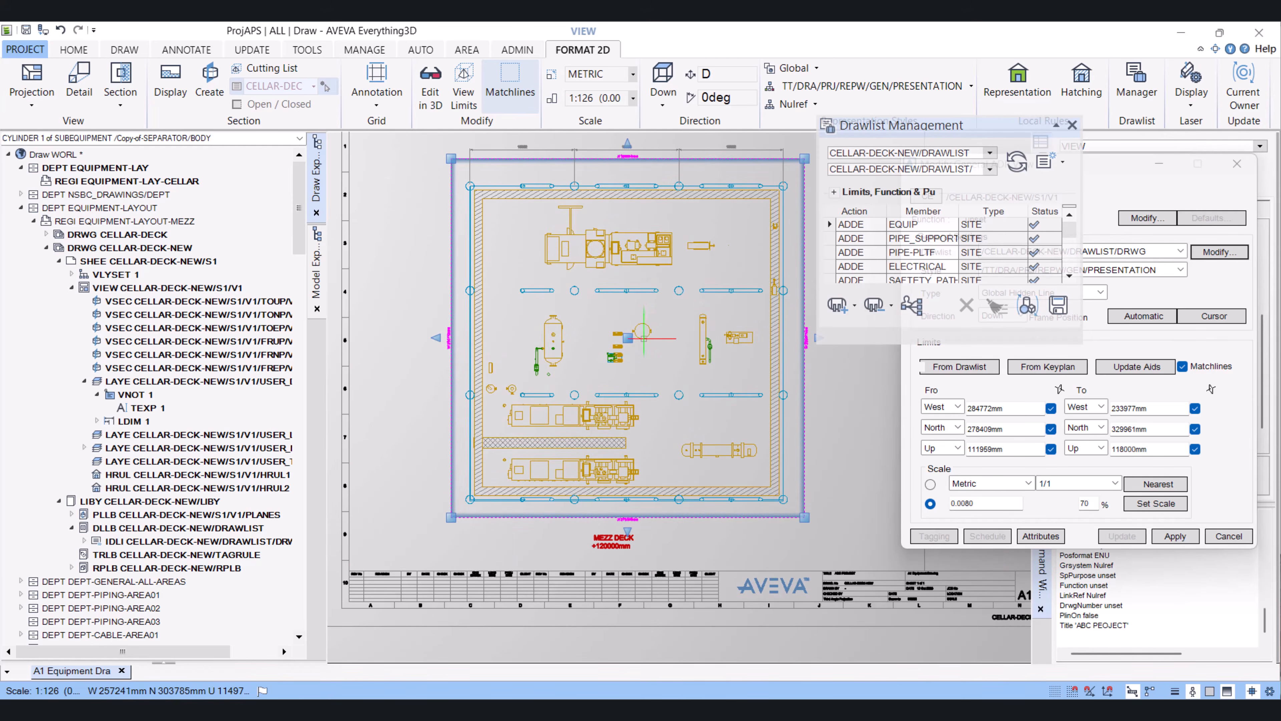
{"action": "left_click", "coordinate": [1029, 318]}
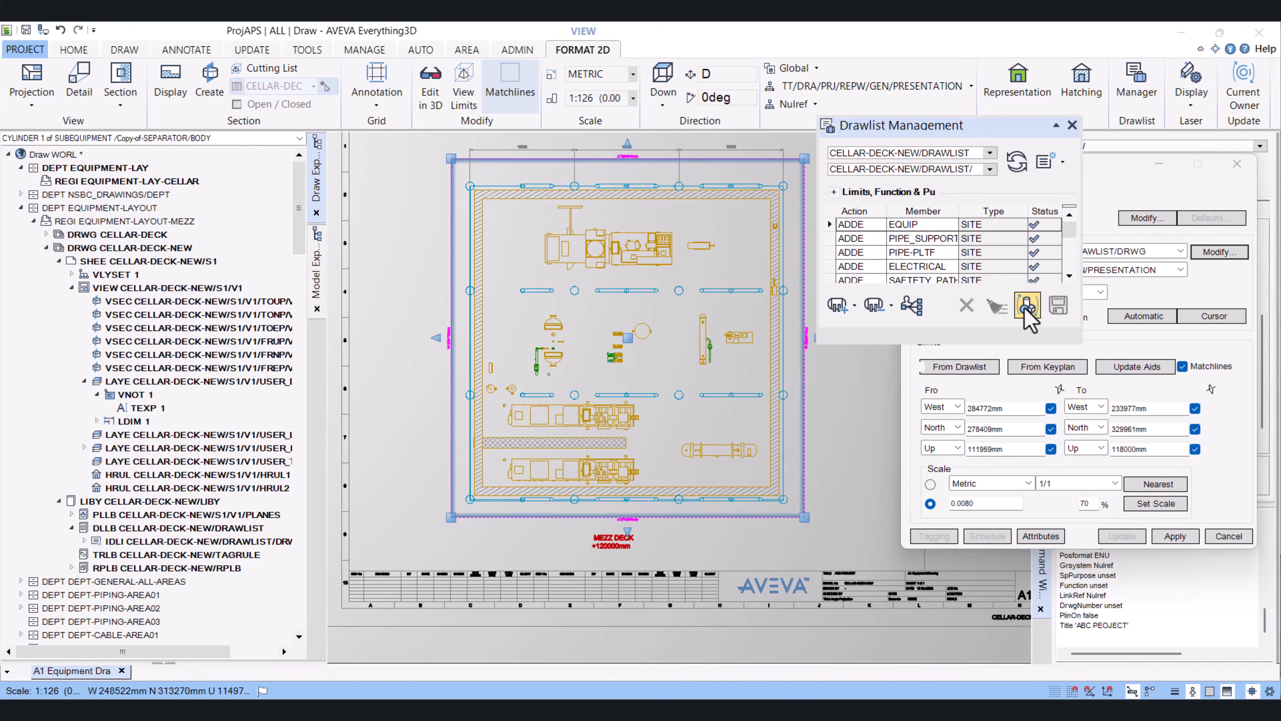
{"action": "scroll", "coordinate": [563, 331], "scroll_direction": "up", "scroll_amount": 2}
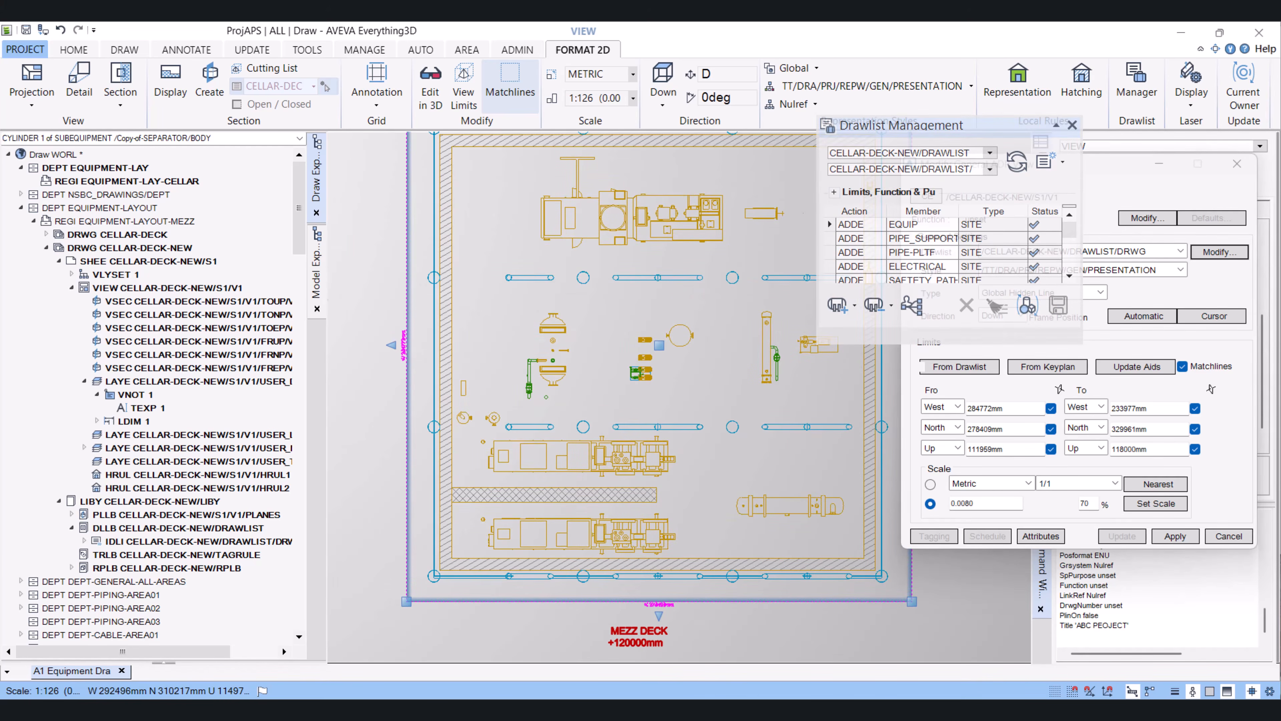
{"action": "left_click", "coordinate": [319, 285]}
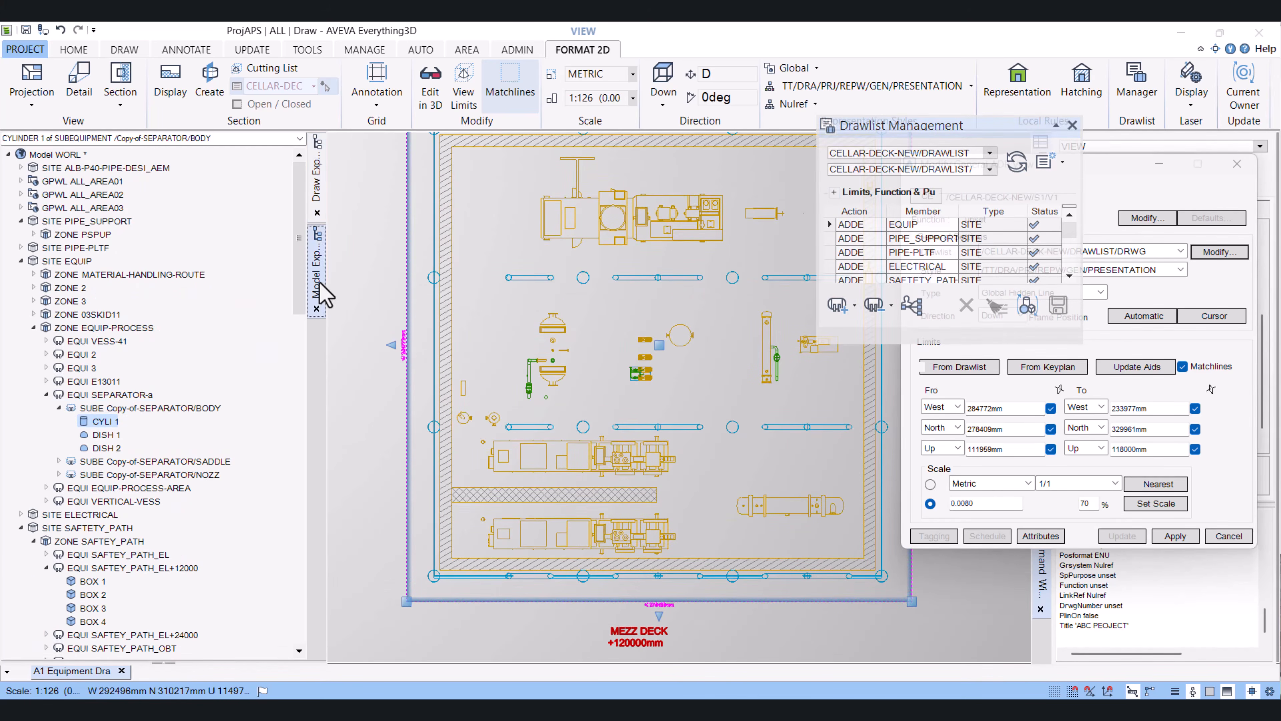
{"action": "left_click", "coordinate": [115, 395]}
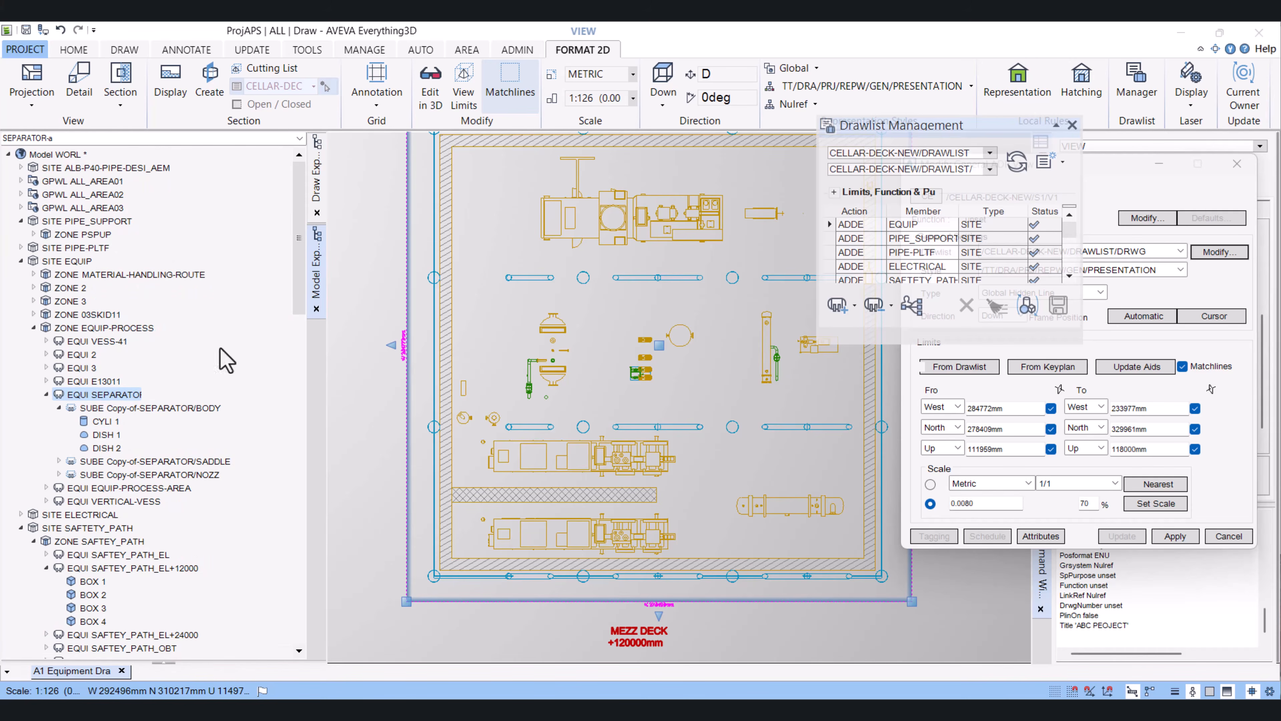
{"action": "left_click", "coordinate": [875, 305]}
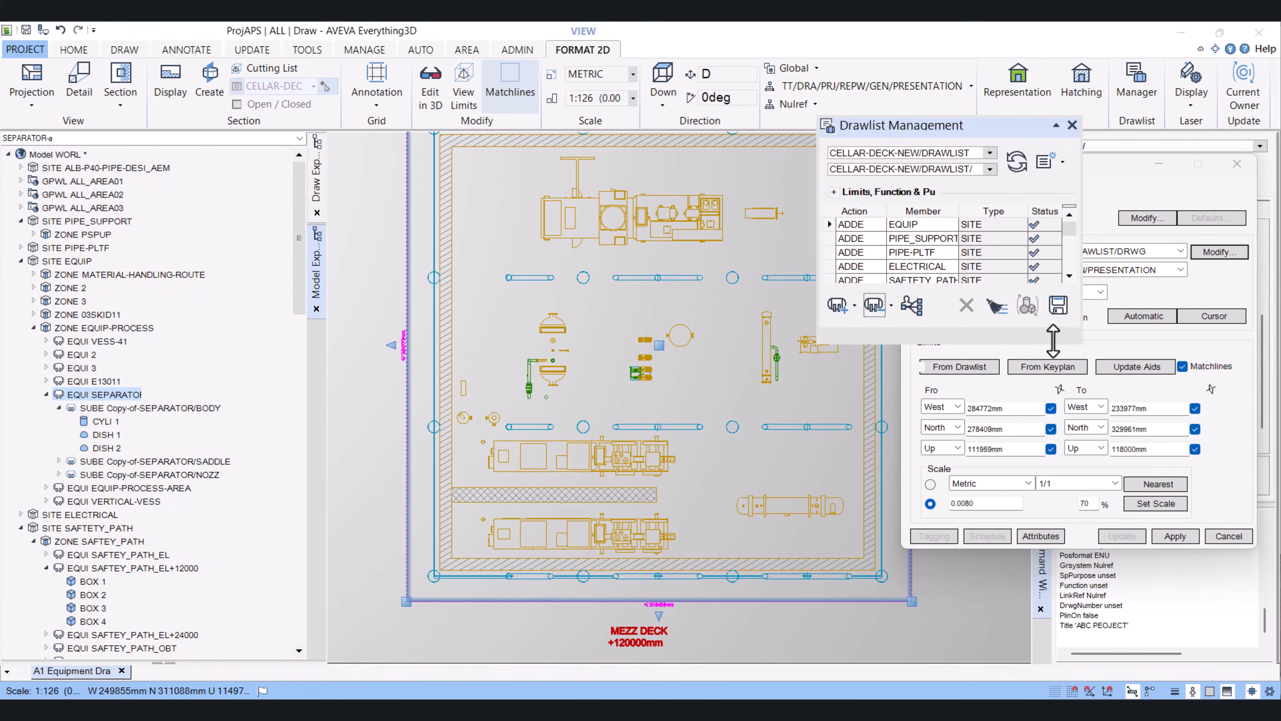
{"action": "left_click", "coordinate": [1059, 307]}
{"action": "left_click", "coordinate": [1023, 306]}
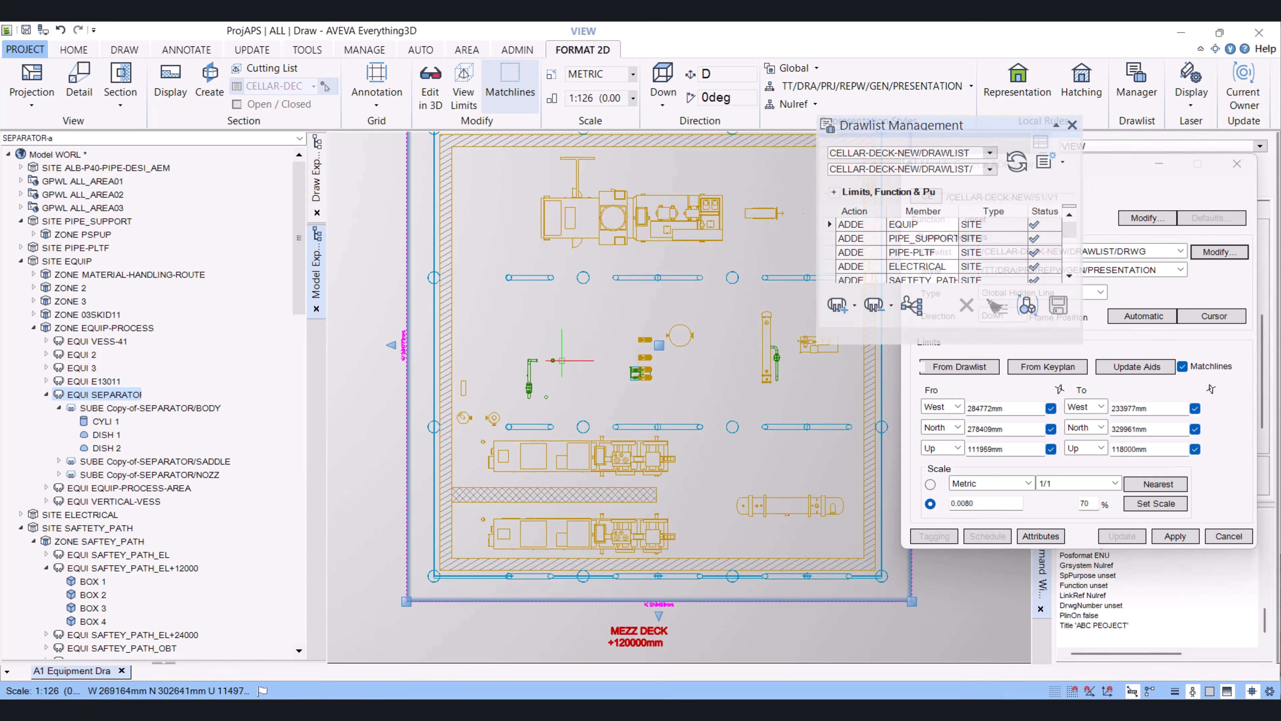
Add the separator equipment back to the drawlist, save it and update the design
{"action": "scroll", "coordinate": [570, 360], "scroll_direction": "up", "scroll_amount": 3}
{"action": "scroll", "coordinate": [595, 354], "scroll_direction": "down", "scroll_amount": 5}
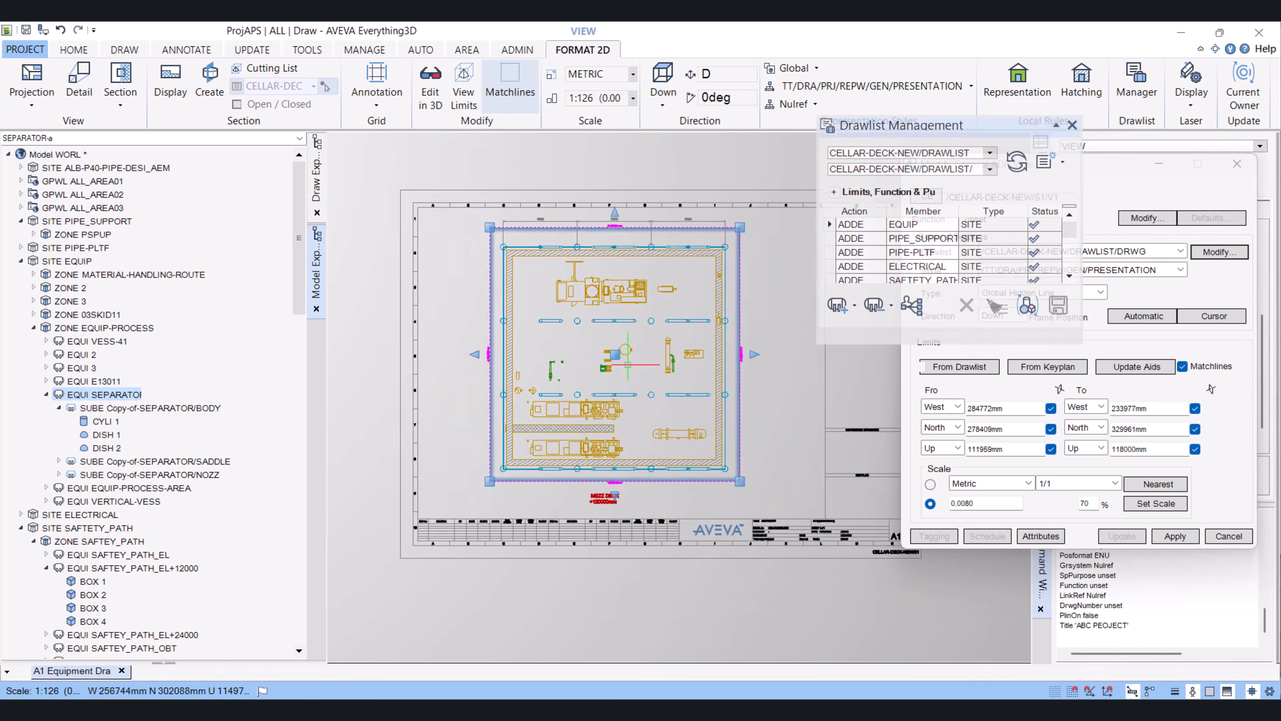
{"action": "scroll", "coordinate": [593, 347], "scroll_direction": "up", "scroll_amount": 2}
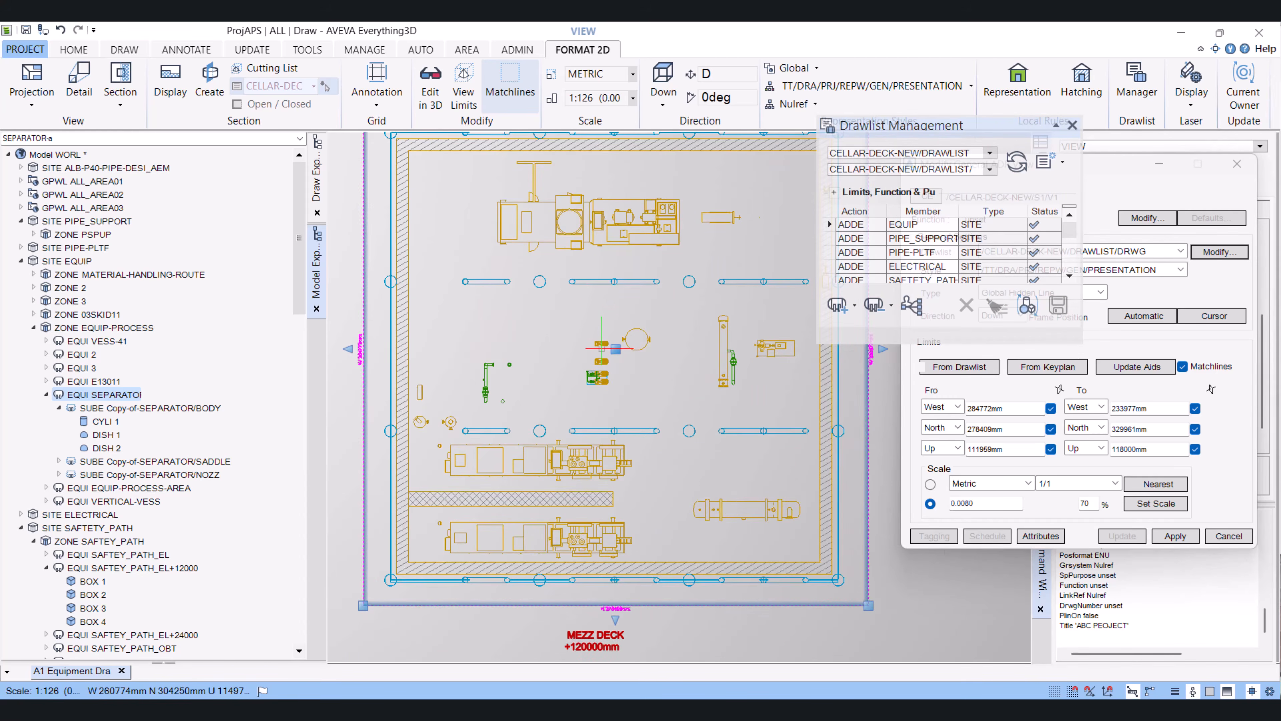
{"action": "scroll", "coordinate": [604, 376], "scroll_direction": "down", "scroll_amount": 3}
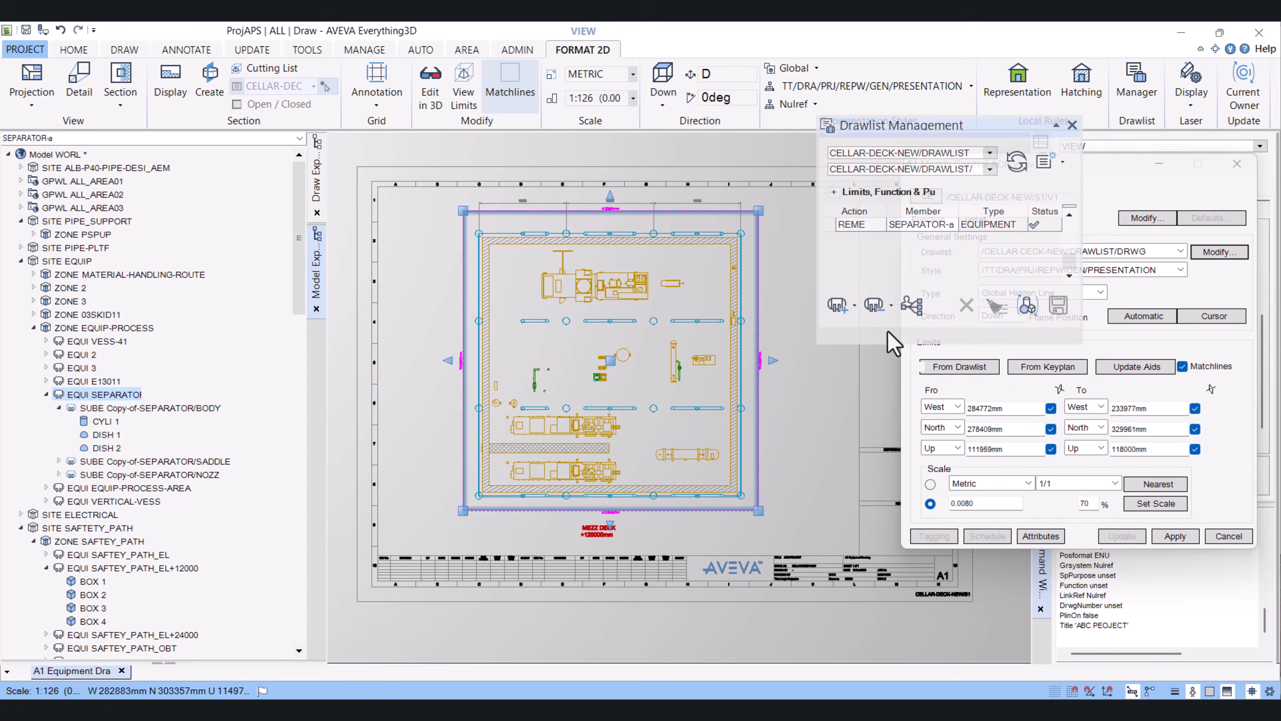
{"action": "left_click", "coordinate": [837, 306]}
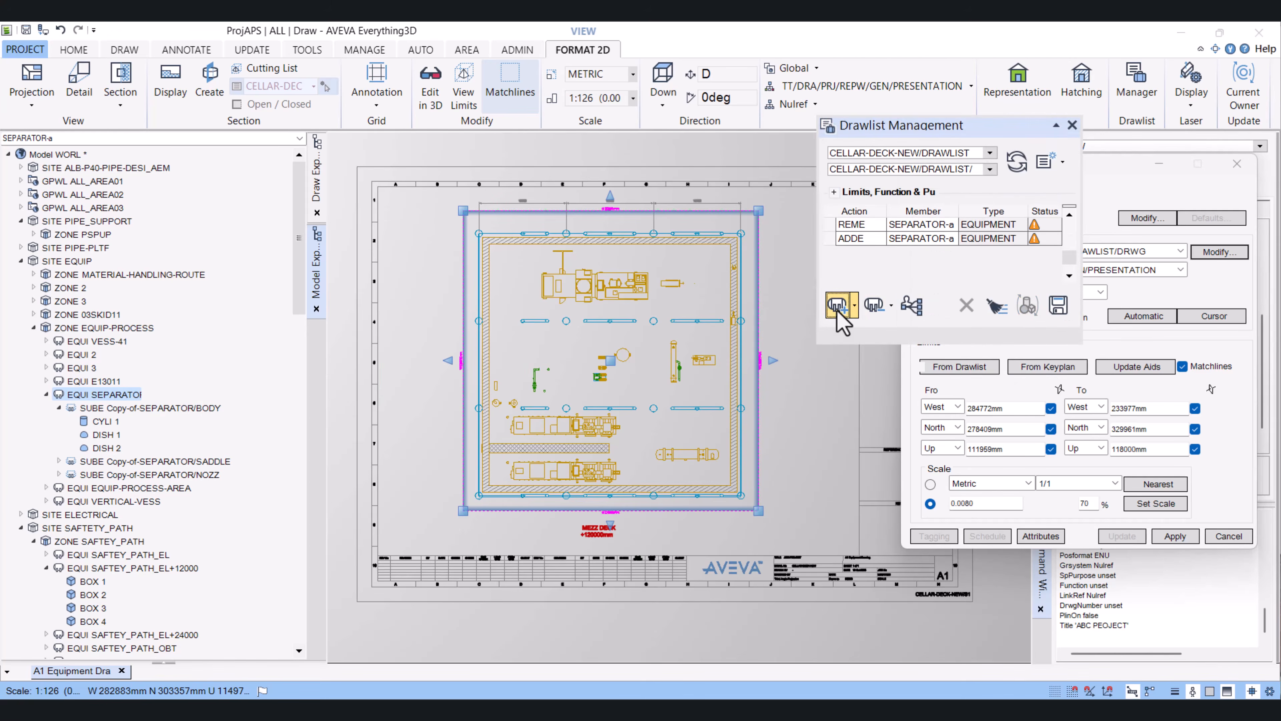
{"action": "left_click", "coordinate": [1059, 306]}
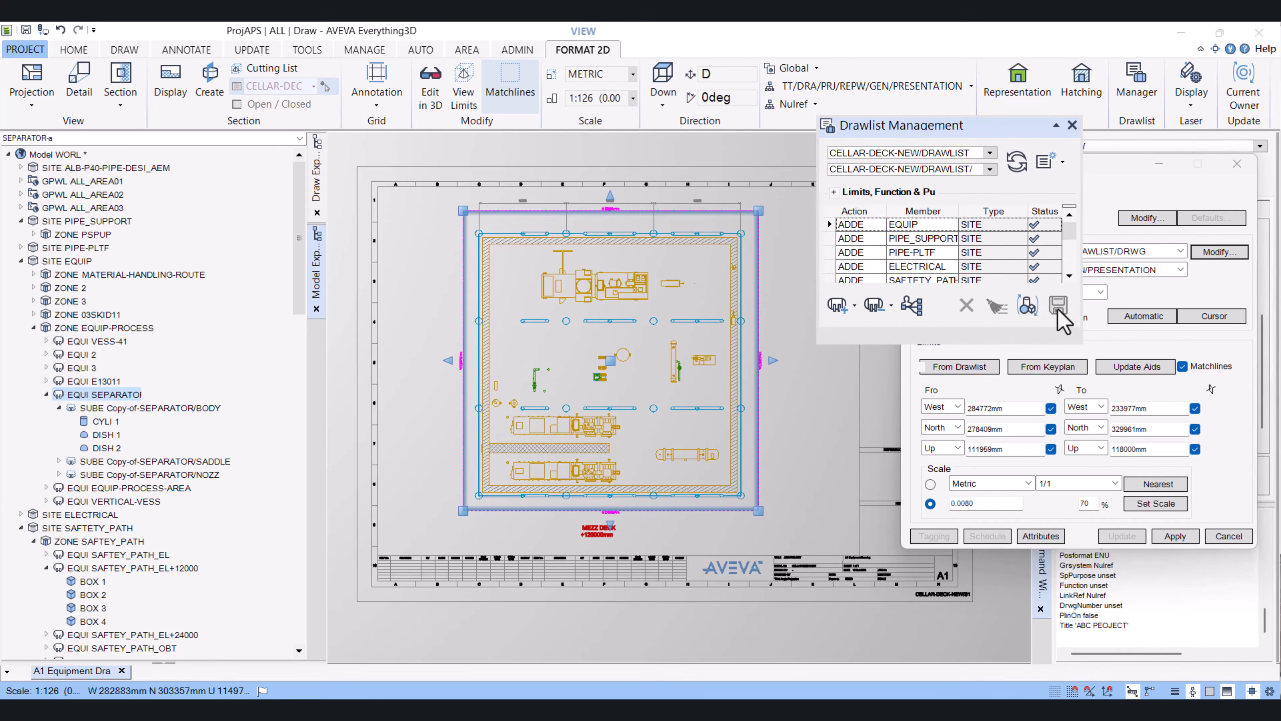
{"action": "left_click", "coordinate": [1028, 306]}
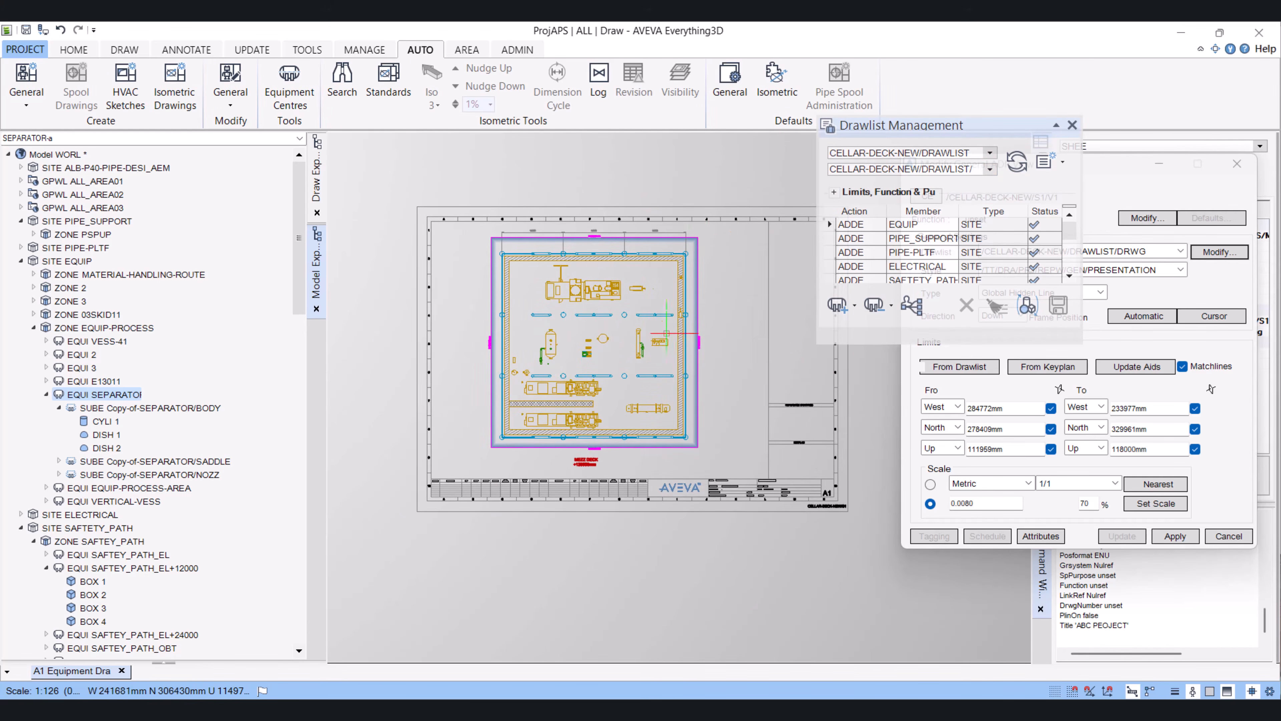
{"action": "scroll", "coordinate": [587, 322], "scroll_direction": "up", "scroll_amount": 2}
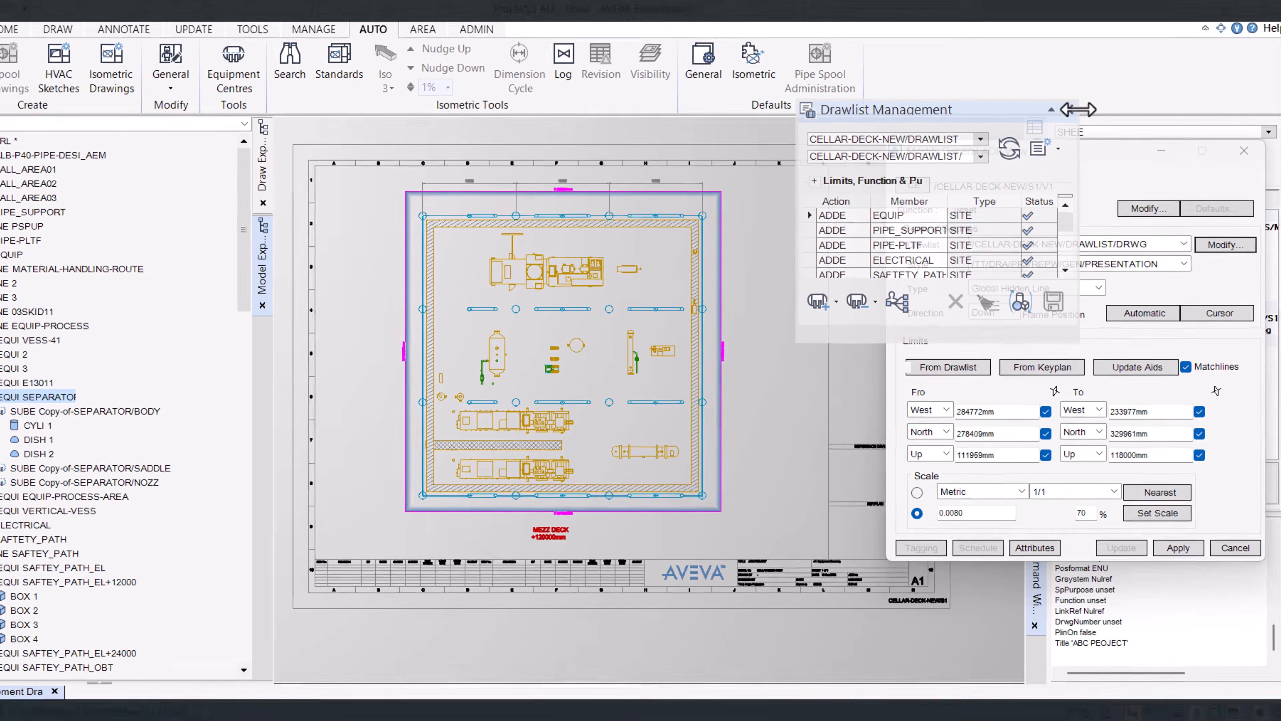
Close the drawlist management and set the view's metric scale to 1/150, applying the change
{"action": "left_click", "coordinate": [1073, 125]}
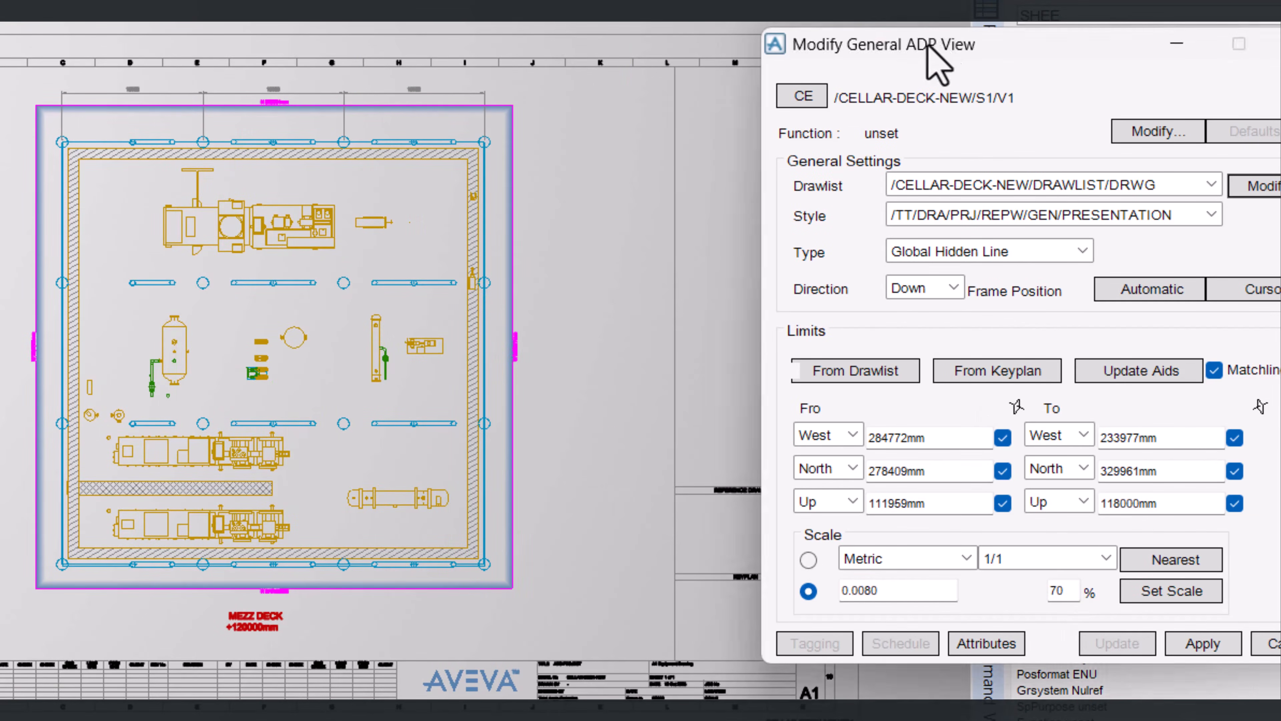
{"action": "left_click_drag", "start_coordinate": [928, 50], "coordinate": [776, 0]}
{"action": "left_click", "coordinate": [953, 501]}
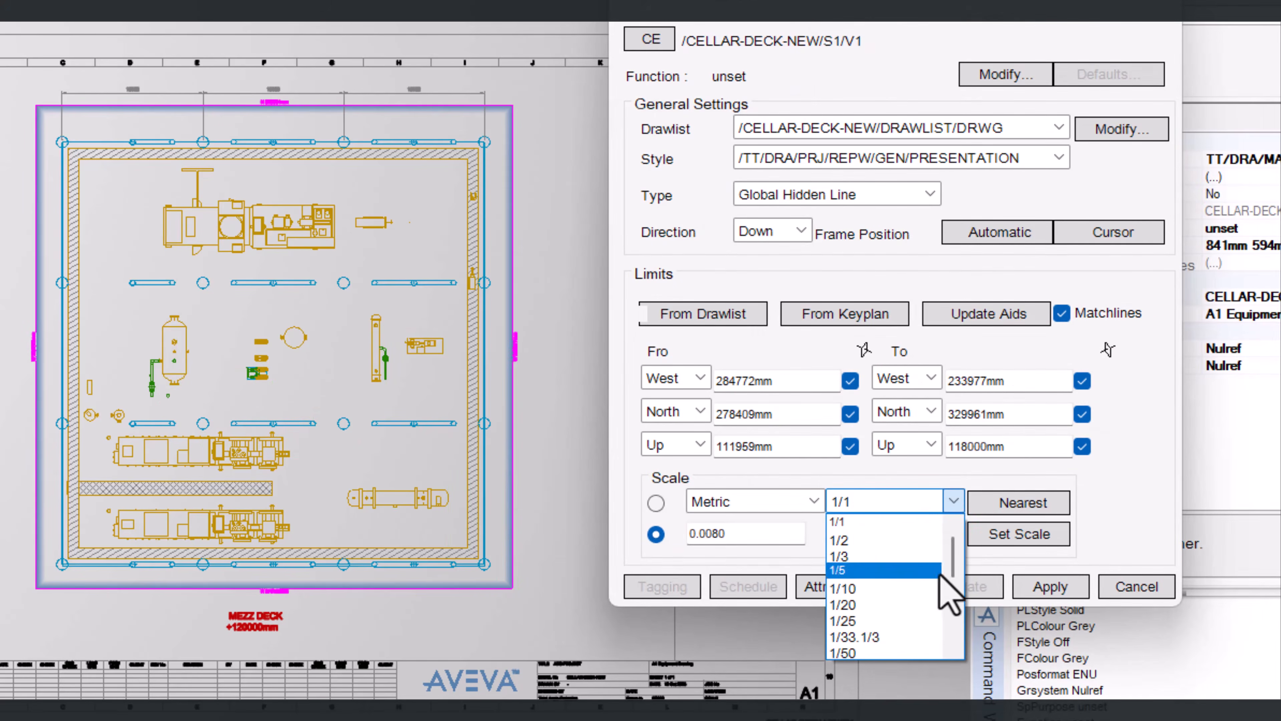
{"action": "left_click_drag", "start_coordinate": [953, 568], "coordinate": [954, 609]}
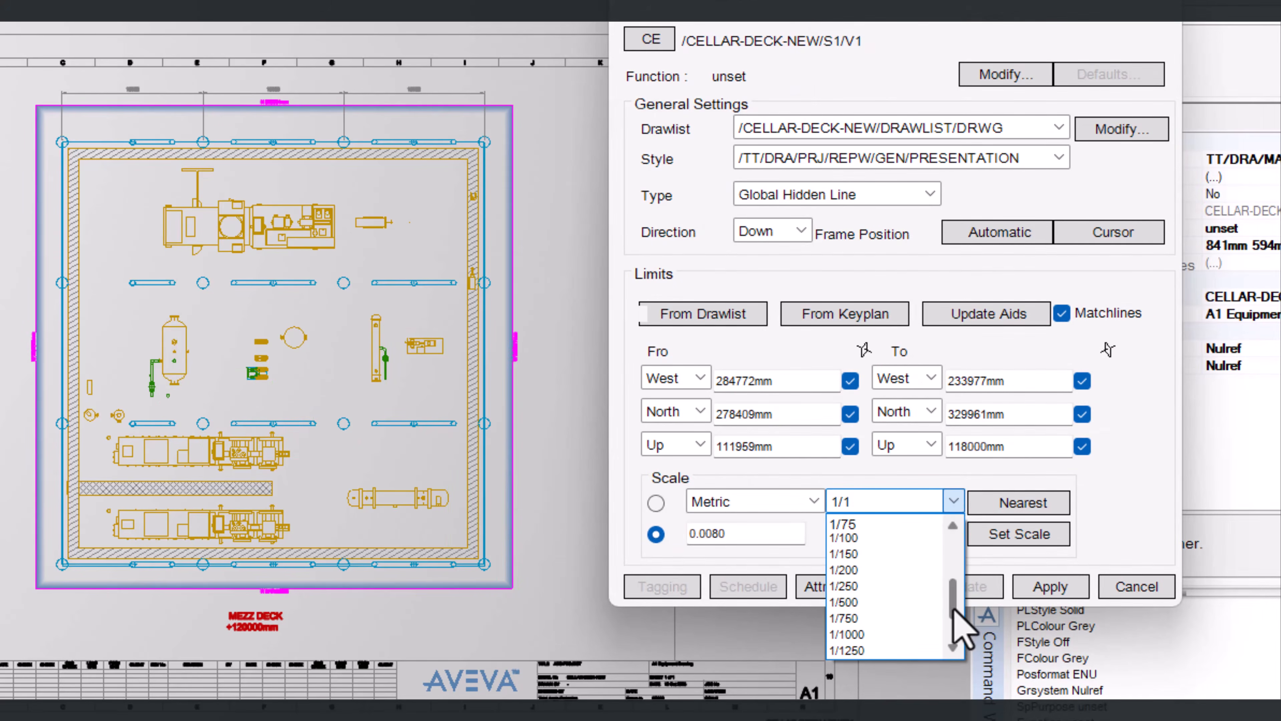
{"action": "left_click", "coordinate": [867, 556]}
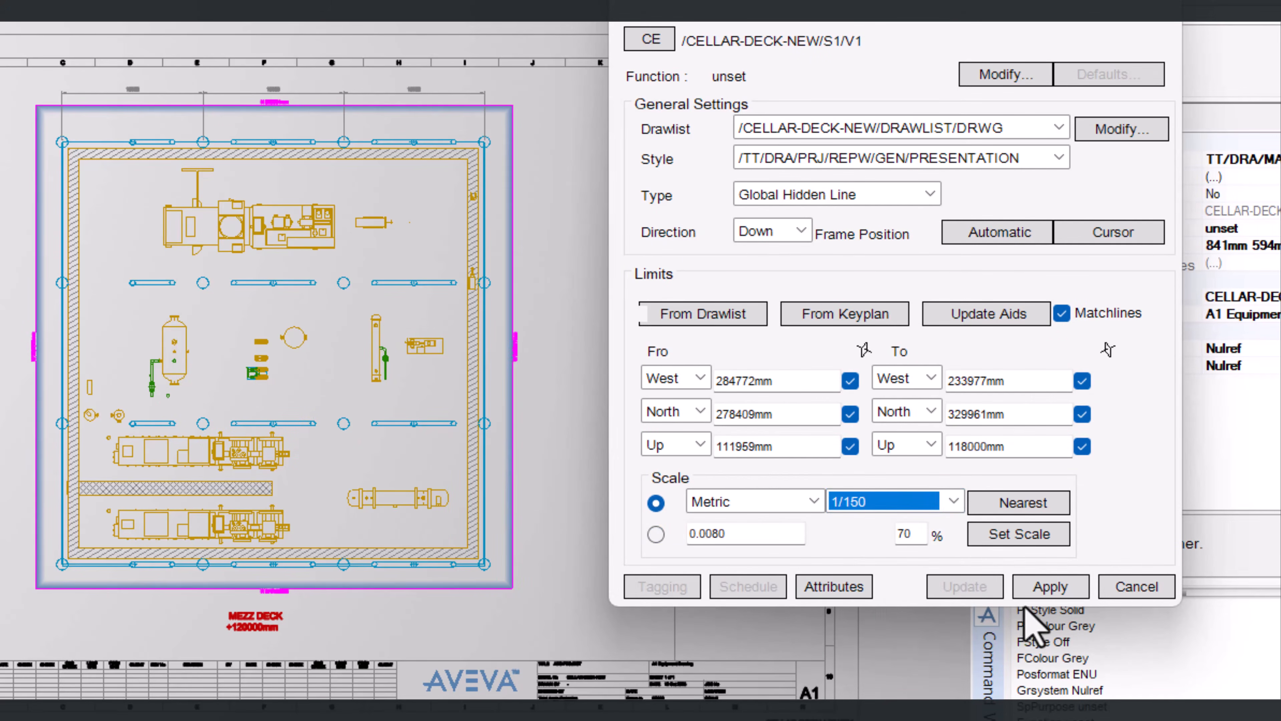
{"action": "left_click", "coordinate": [1056, 587]}
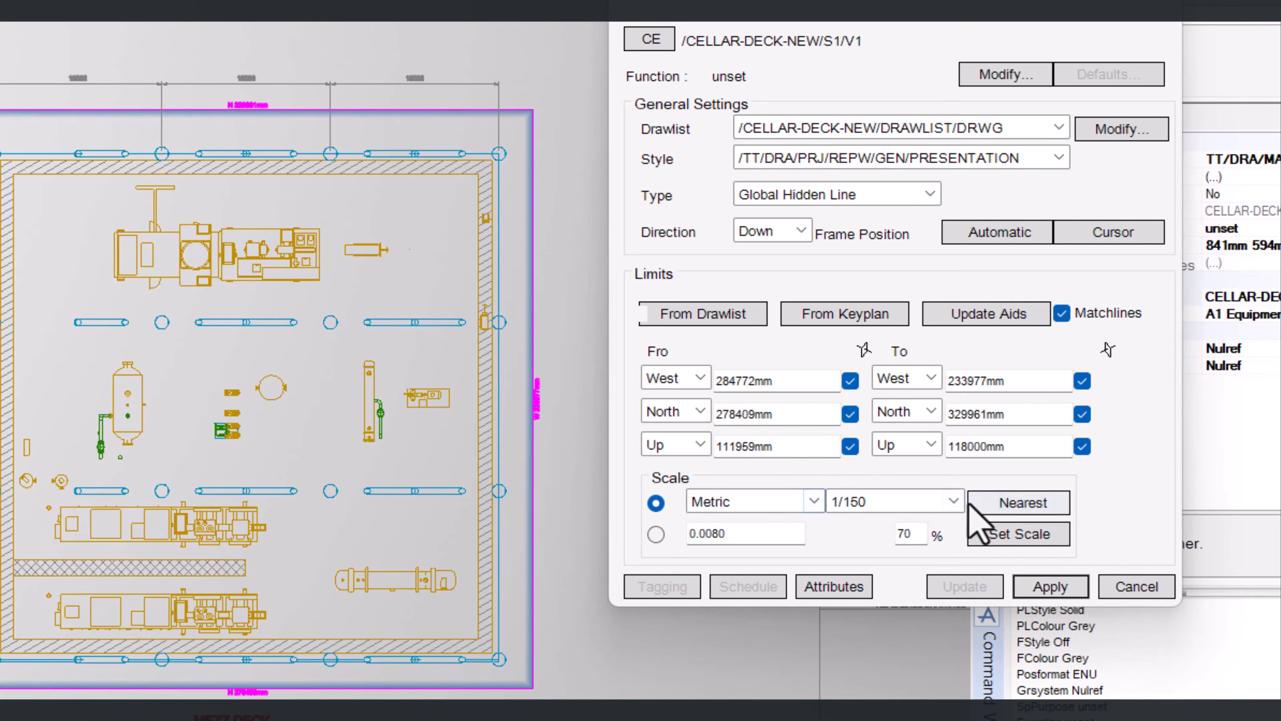
Set the view's scale to 1/100 and apply it
{"action": "left_click", "coordinate": [953, 501]}
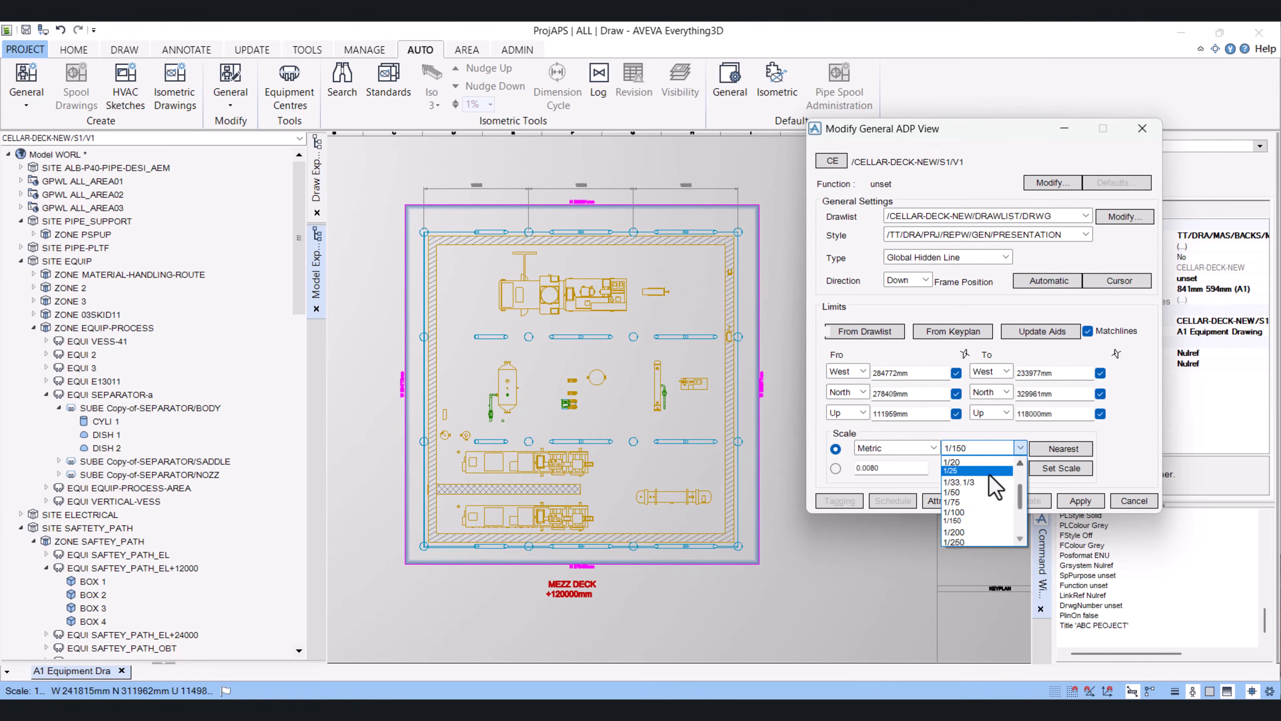
{"action": "left_click", "coordinate": [971, 511]}
{"action": "left_click", "coordinate": [1085, 502]}
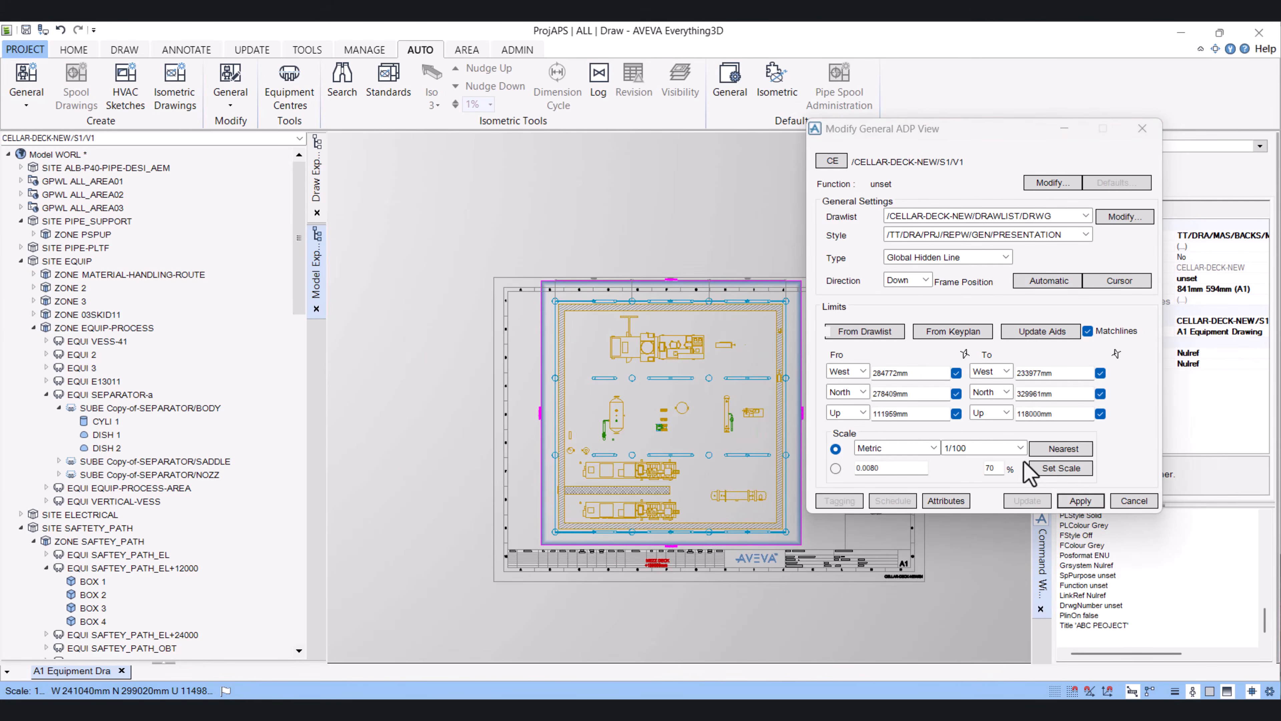
Set the view's scale back to 1/150, apply it and close the view settings dialog
{"action": "left_click", "coordinate": [1021, 448]}
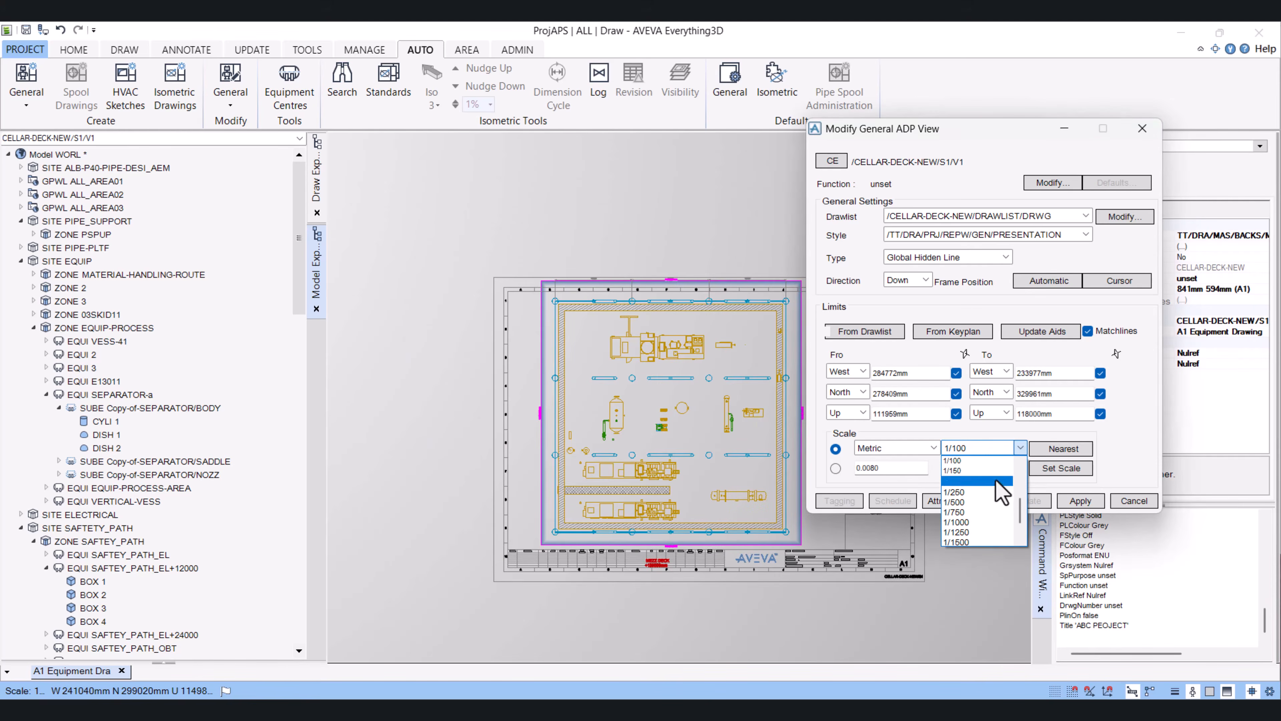
{"action": "left_click", "coordinate": [968, 471]}
{"action": "left_click", "coordinate": [1080, 501]}
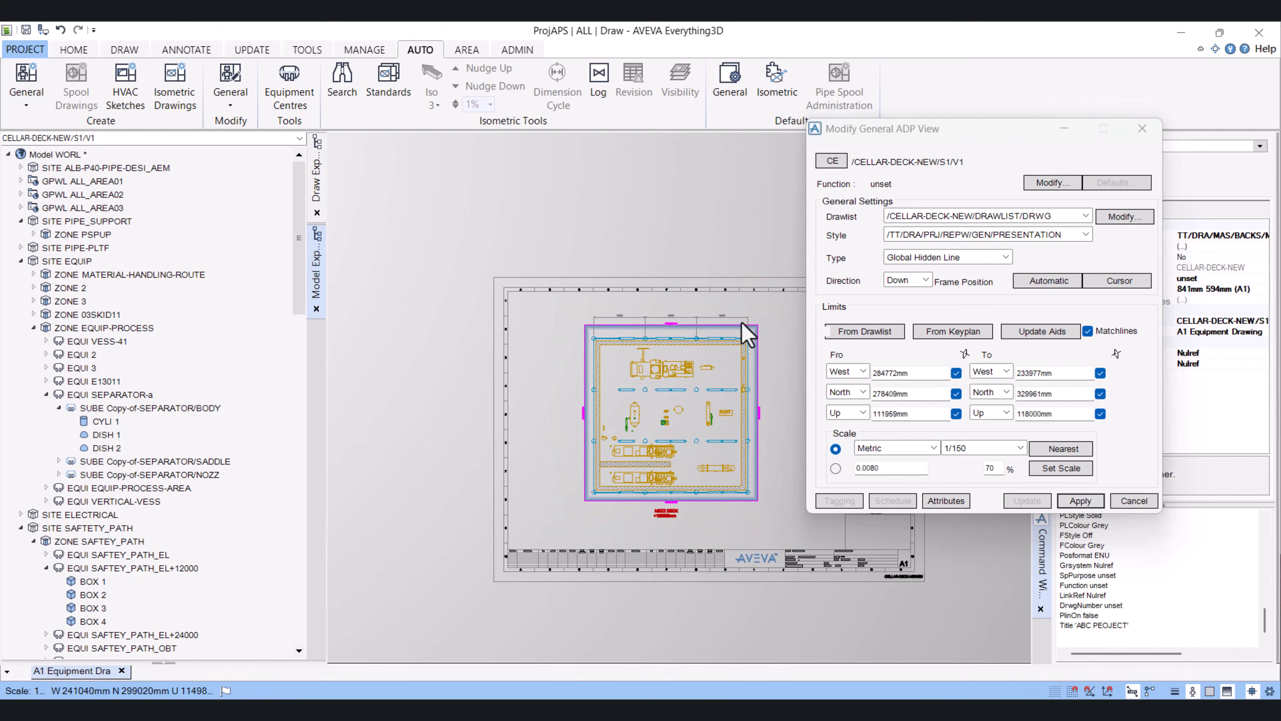
{"action": "left_click", "coordinate": [1143, 128]}
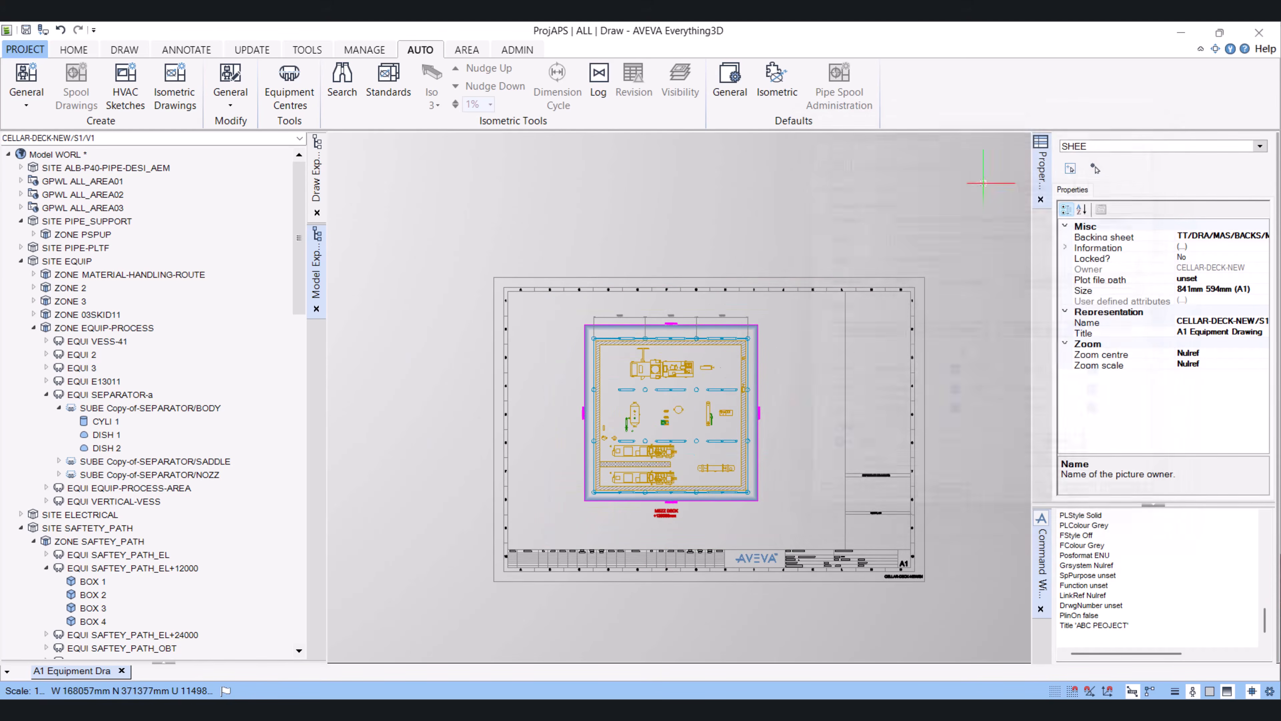
Set the chained dimension's text colour to Colour 4 along the top gridline
{"action": "scroll", "coordinate": [710, 348], "scroll_direction": "up", "scroll_amount": 5}
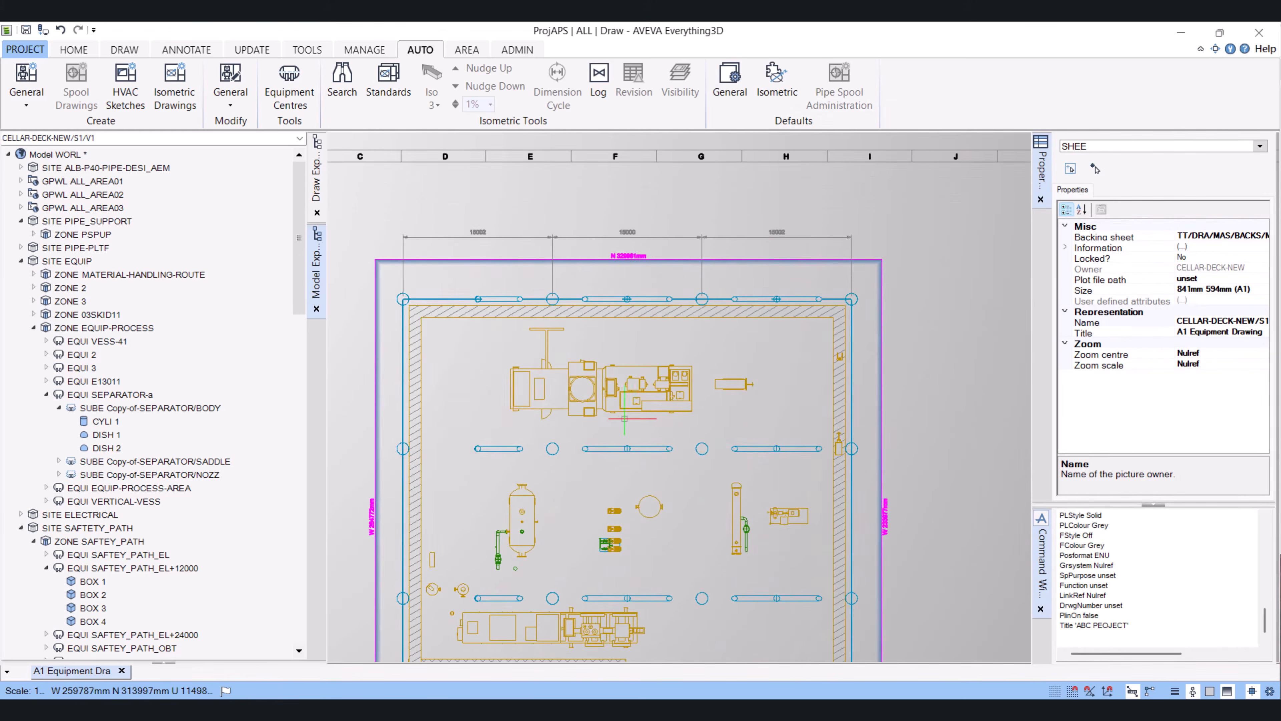
{"action": "scroll", "coordinate": [632, 408], "scroll_direction": "up", "scroll_amount": 3}
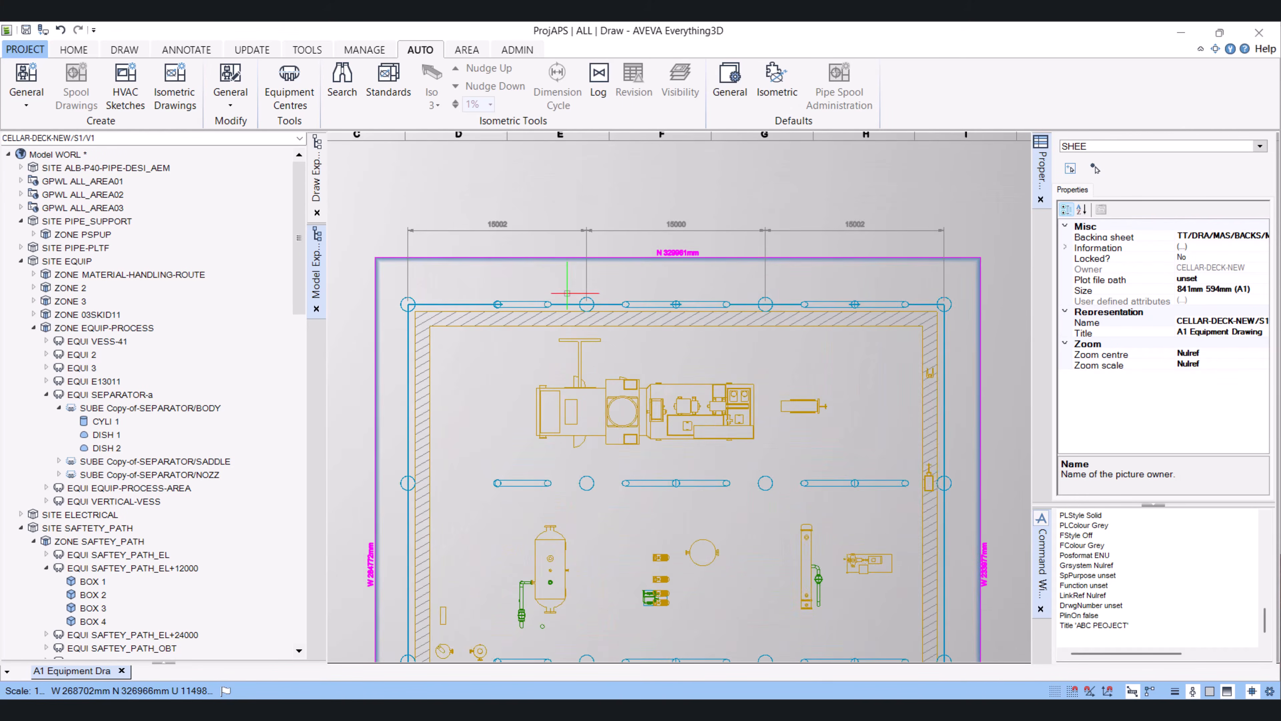
{"action": "scroll", "coordinate": [548, 287], "scroll_direction": "down", "scroll_amount": 3}
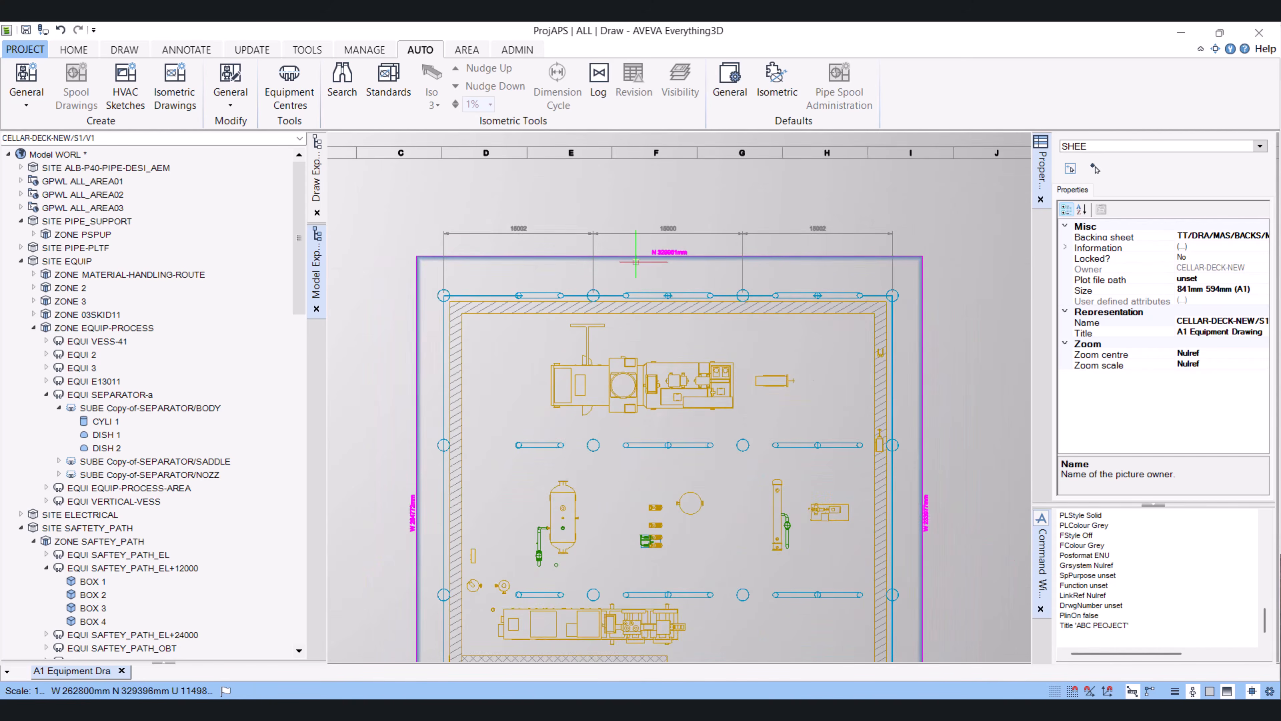
{"action": "scroll", "coordinate": [727, 368], "scroll_direction": "up", "scroll_amount": 2}
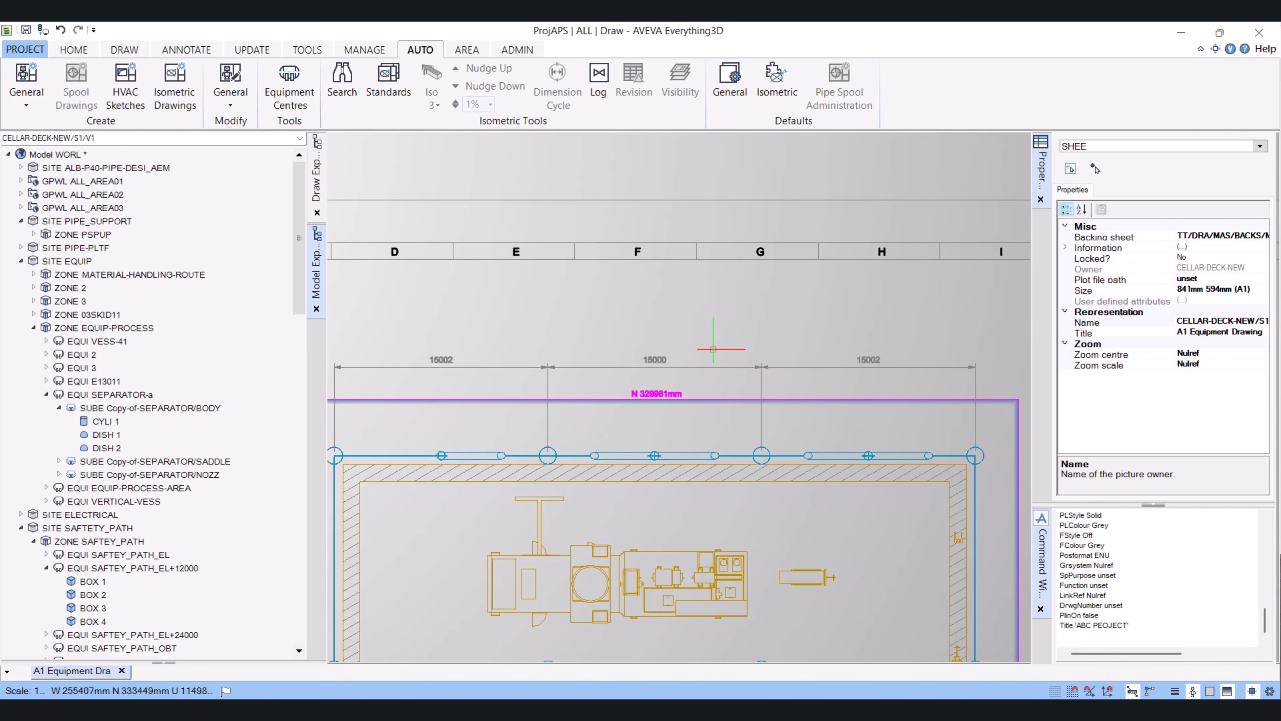
{"action": "left_click", "coordinate": [715, 368]}
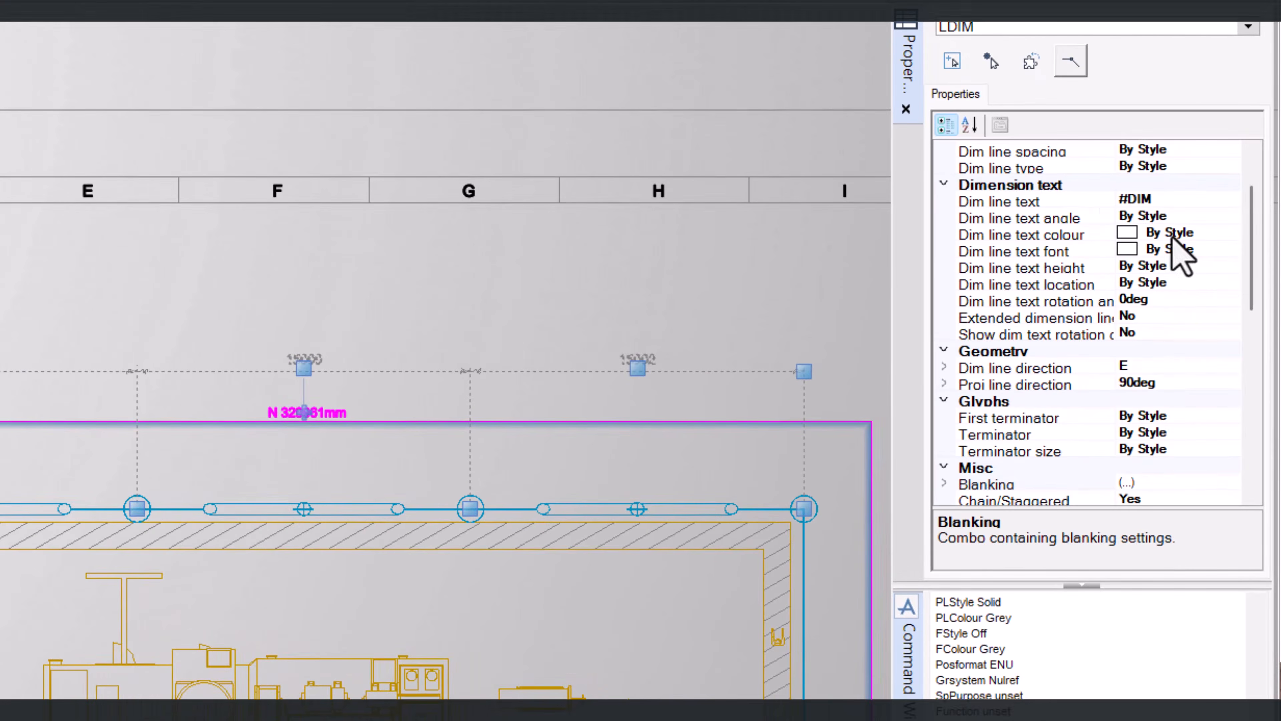
{"action": "left_click", "coordinate": [1226, 234]}
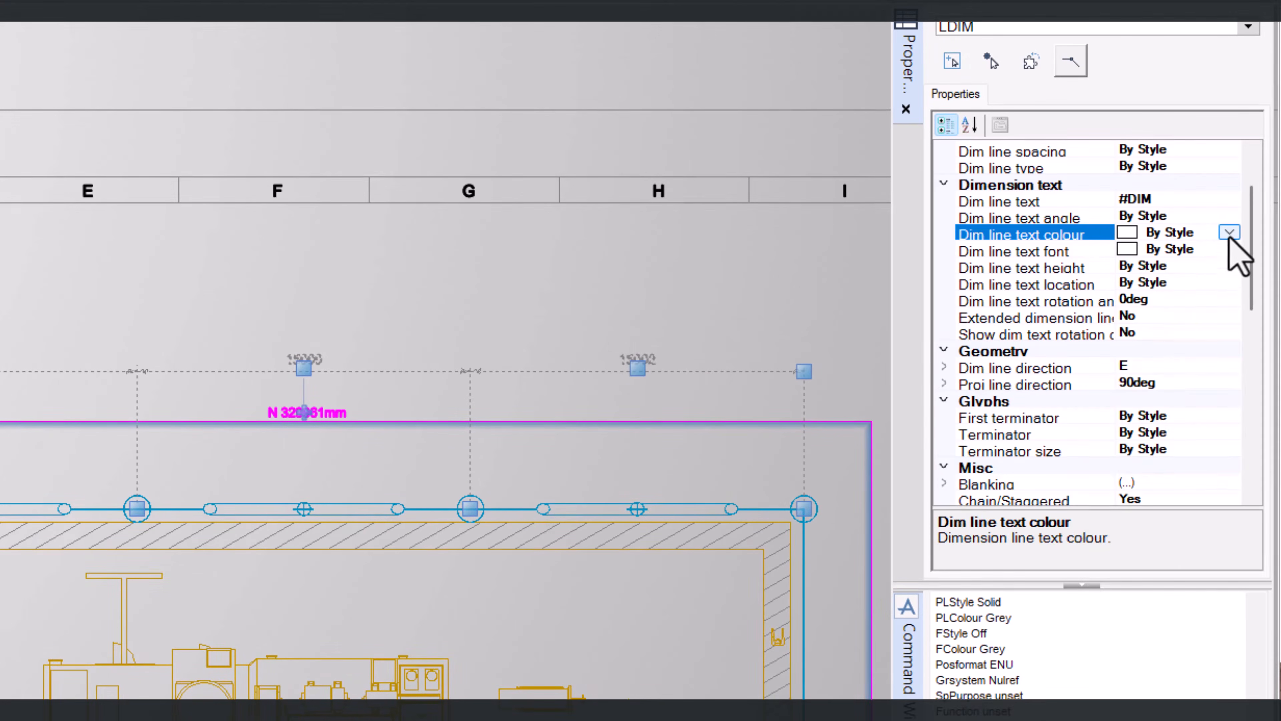
{"action": "left_click", "coordinate": [1229, 232]}
{"action": "left_click", "coordinate": [1163, 329]}
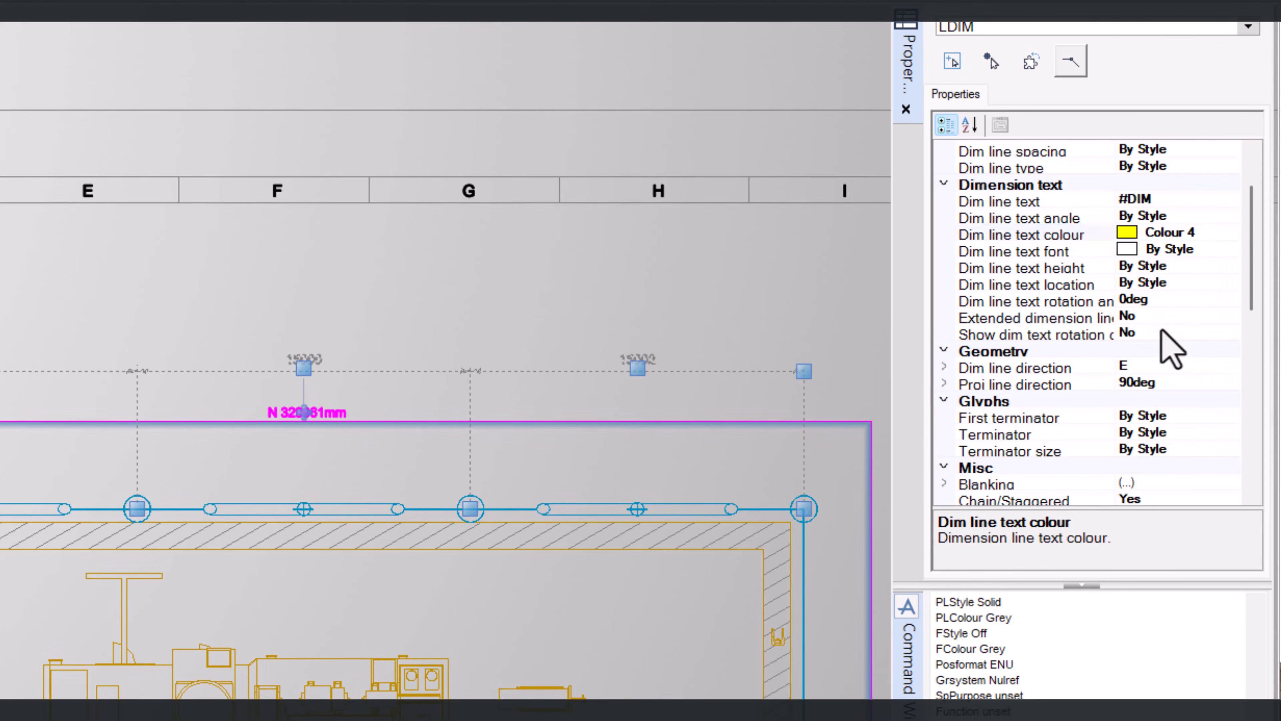
{"action": "key", "text": "Escape"}
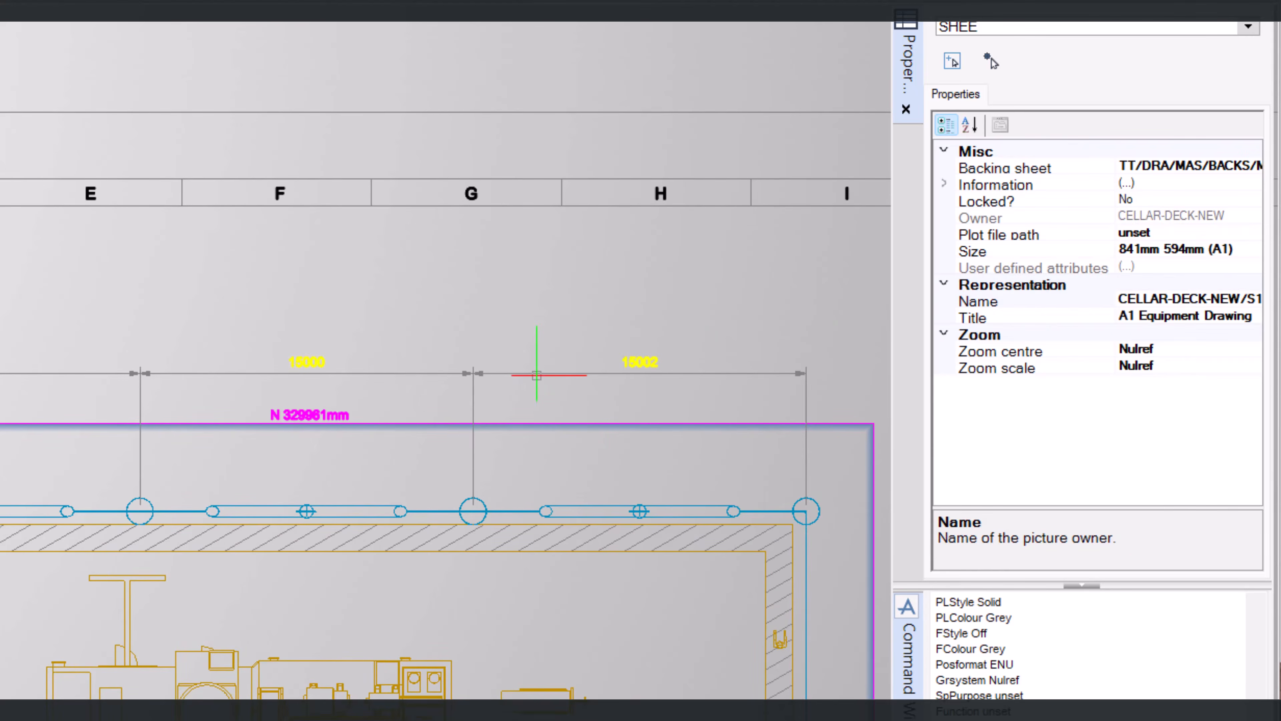
Select the chained dimension again and open its dimension text font options
{"action": "left_click", "coordinate": [537, 374]}
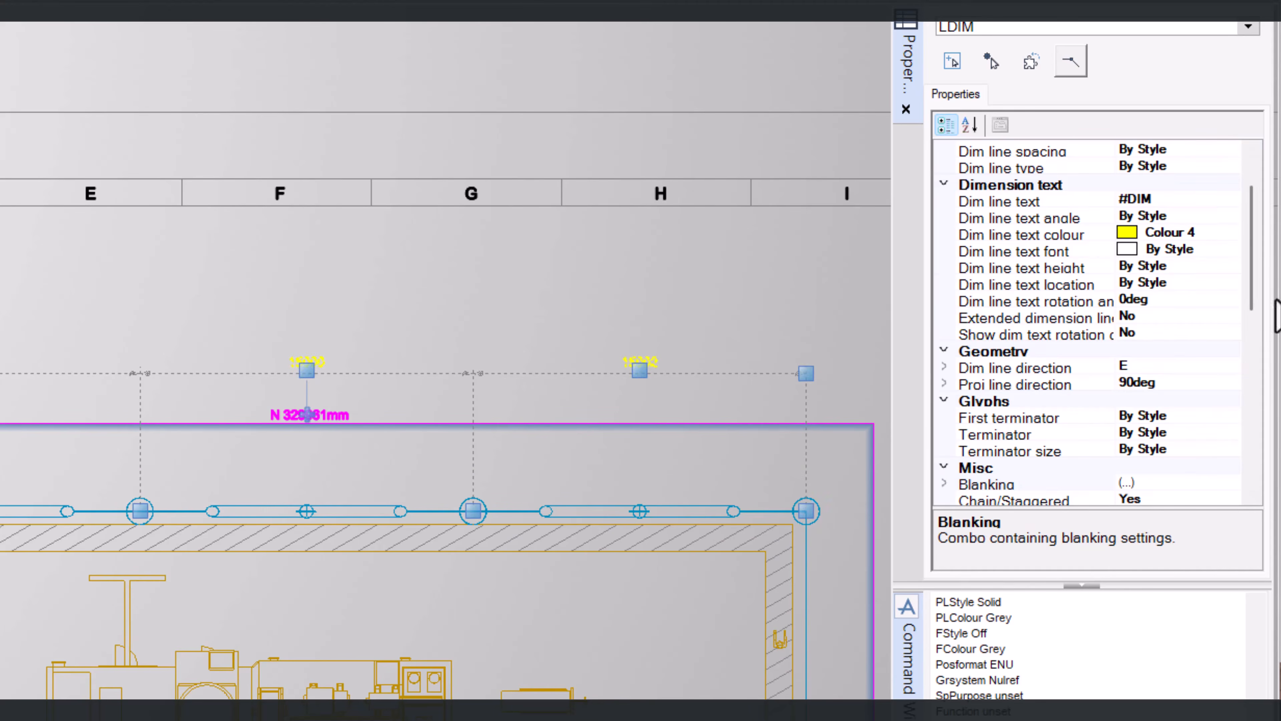
{"action": "left_click", "coordinate": [1204, 253]}
{"action": "left_click", "coordinate": [1229, 250]}
{"action": "left_click", "coordinate": [1223, 259]}
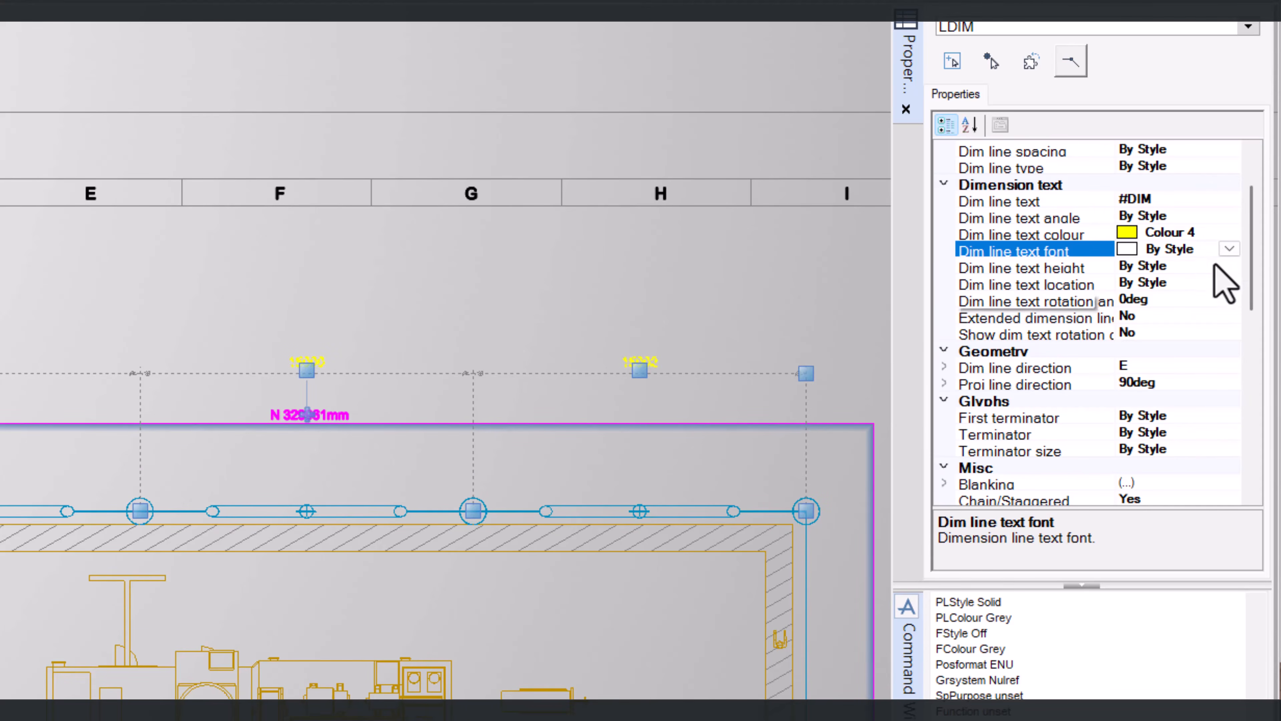
Set the chained dimension's text angle to Vertical
{"action": "left_click", "coordinate": [1230, 249]}
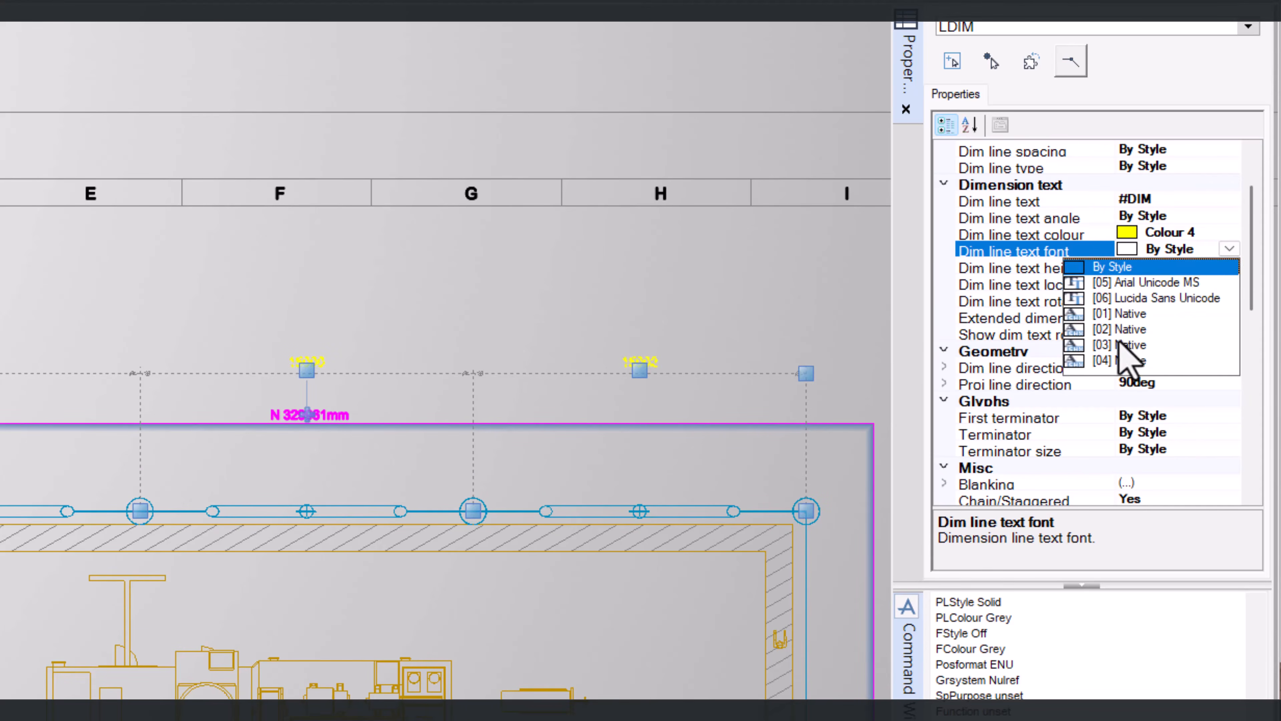
{"action": "left_click", "coordinate": [1171, 214]}
{"action": "left_click", "coordinate": [1163, 216]}
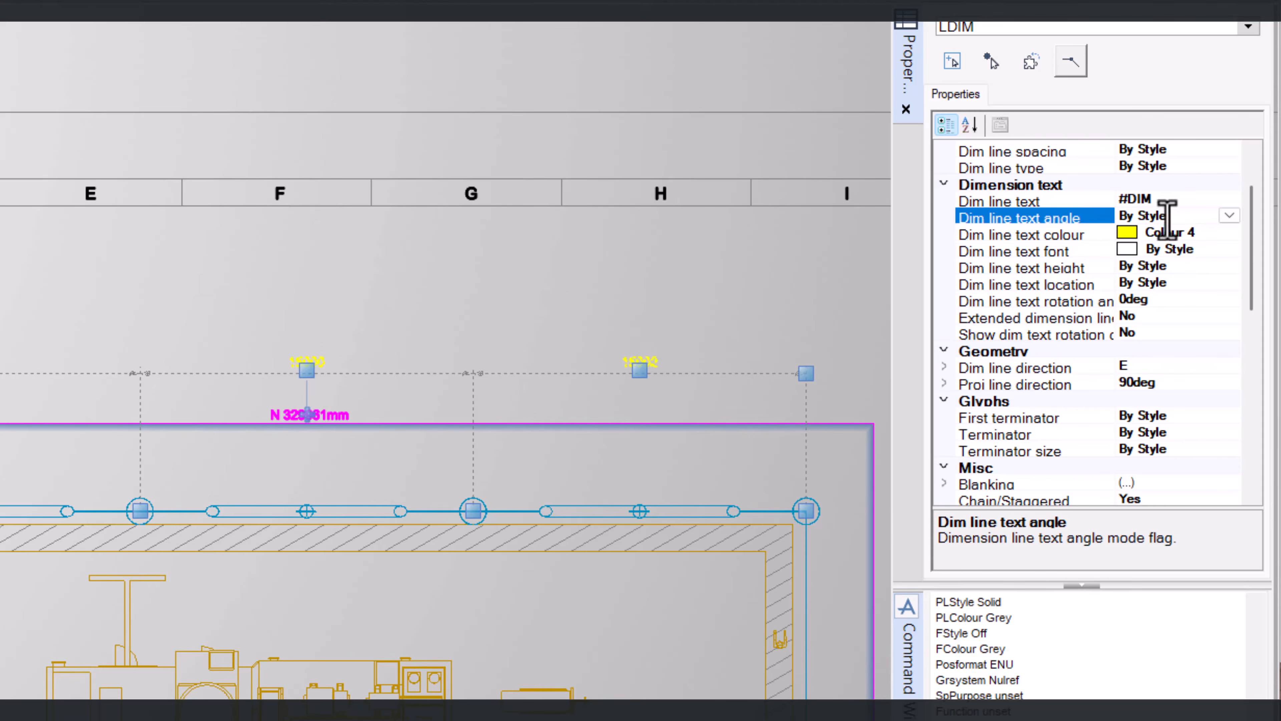
{"action": "left_click", "coordinate": [1229, 216]}
{"action": "left_click", "coordinate": [1228, 221]}
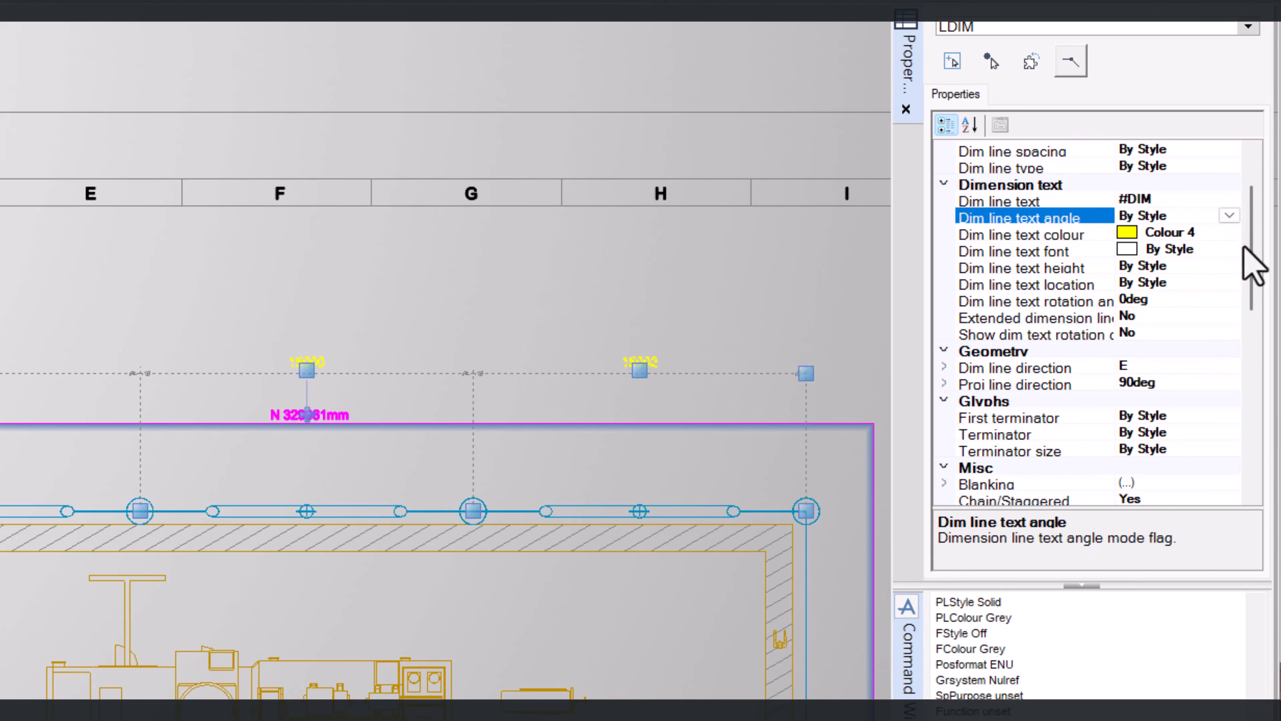
{"action": "scroll", "coordinate": [1130, 429], "scroll_direction": "down", "scroll_amount": 2}
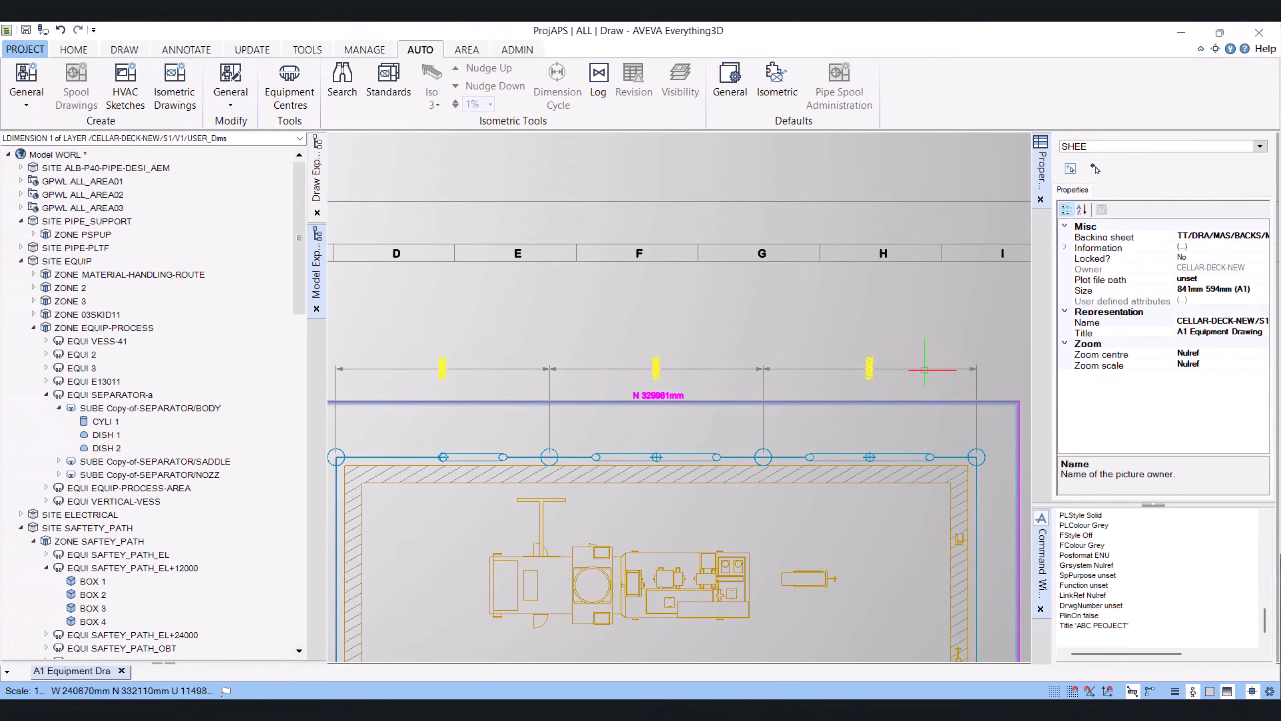
Reselect the chained dimension and set its dimension text angle to Horizontal
{"action": "left_click", "coordinate": [925, 370]}
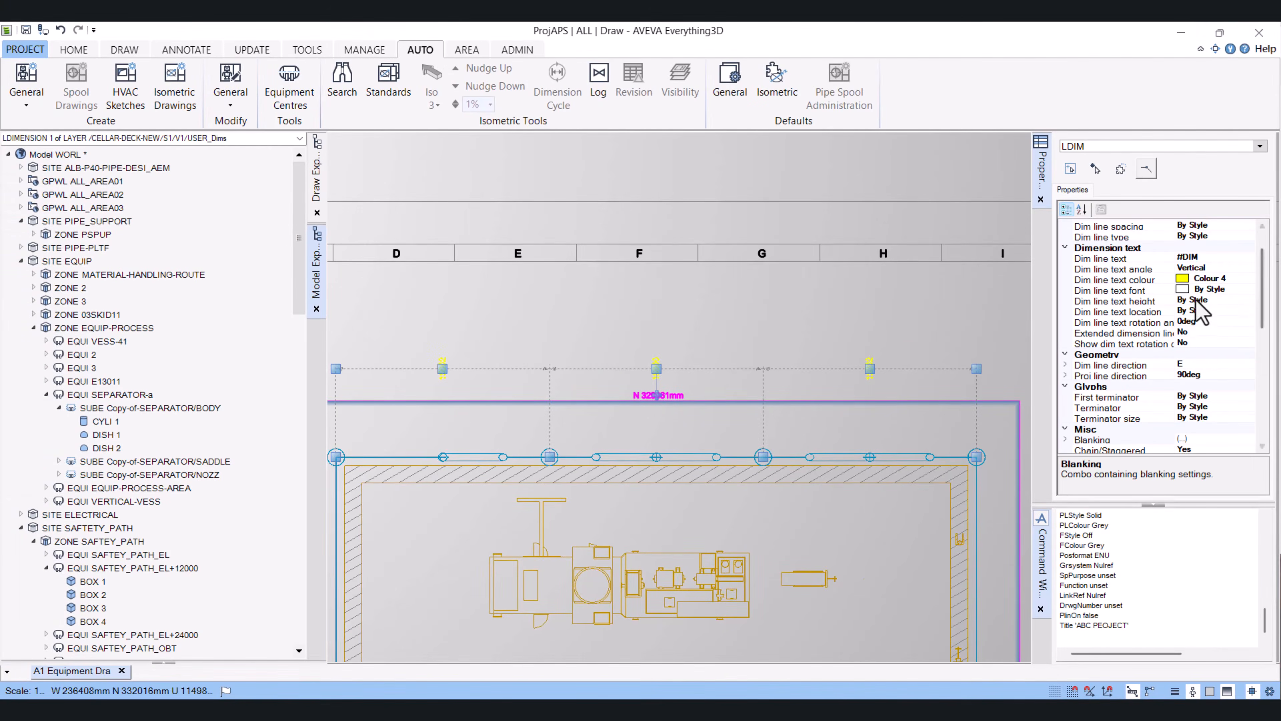
{"action": "left_click", "coordinate": [1203, 289]}
{"action": "left_click", "coordinate": [1248, 288]}
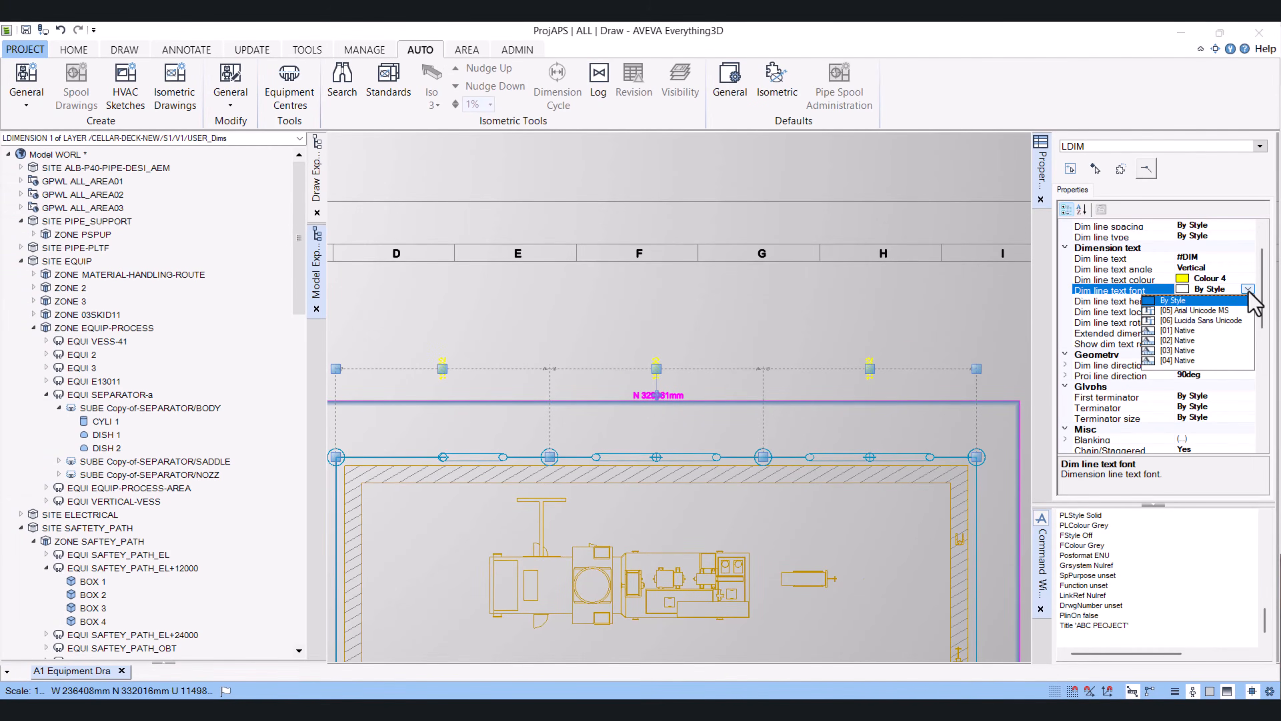
{"action": "left_click", "coordinate": [1182, 301]}
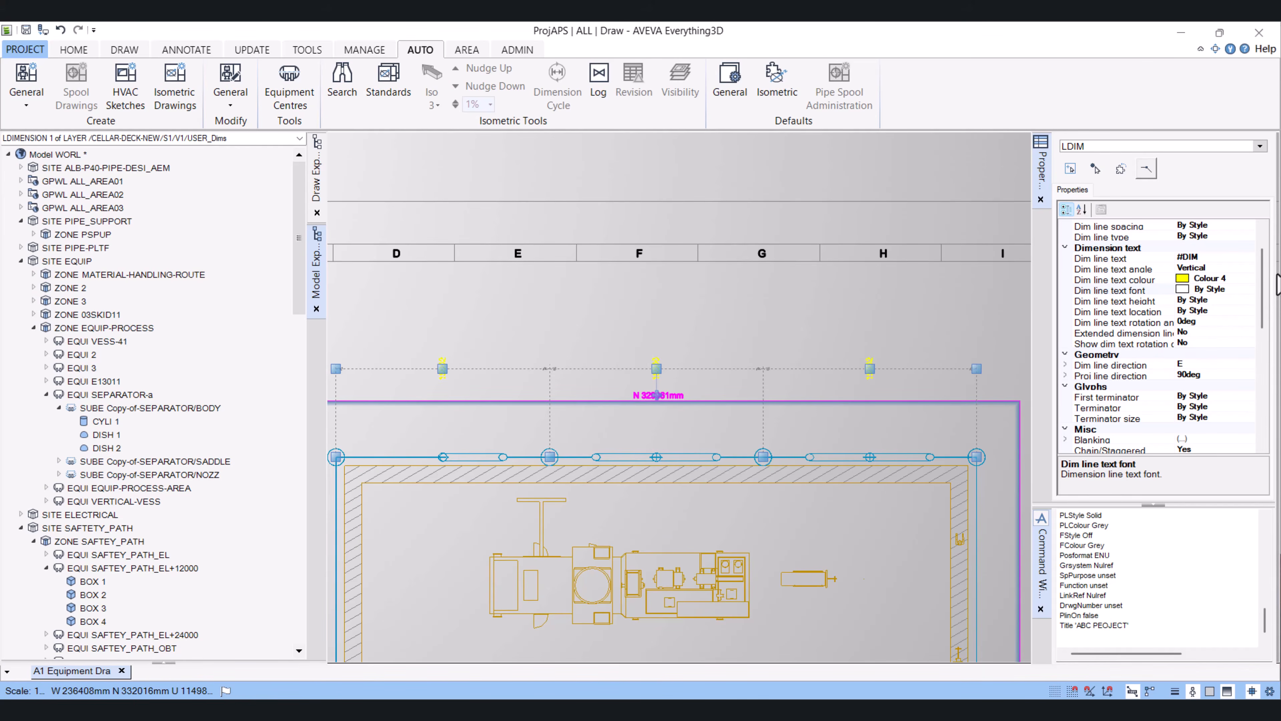
{"action": "left_click", "coordinate": [1230, 268]}
{"action": "left_click", "coordinate": [1248, 268]}
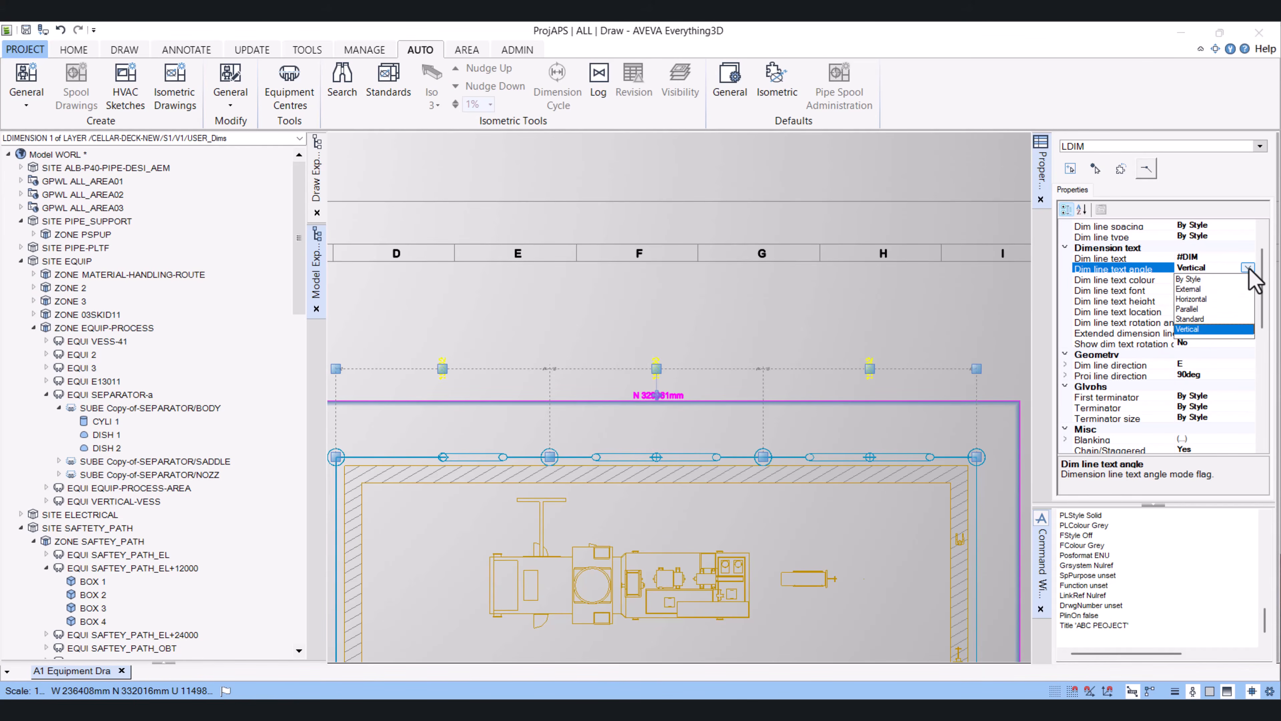
{"action": "left_click", "coordinate": [1203, 301]}
{"action": "left_click", "coordinate": [822, 378]}
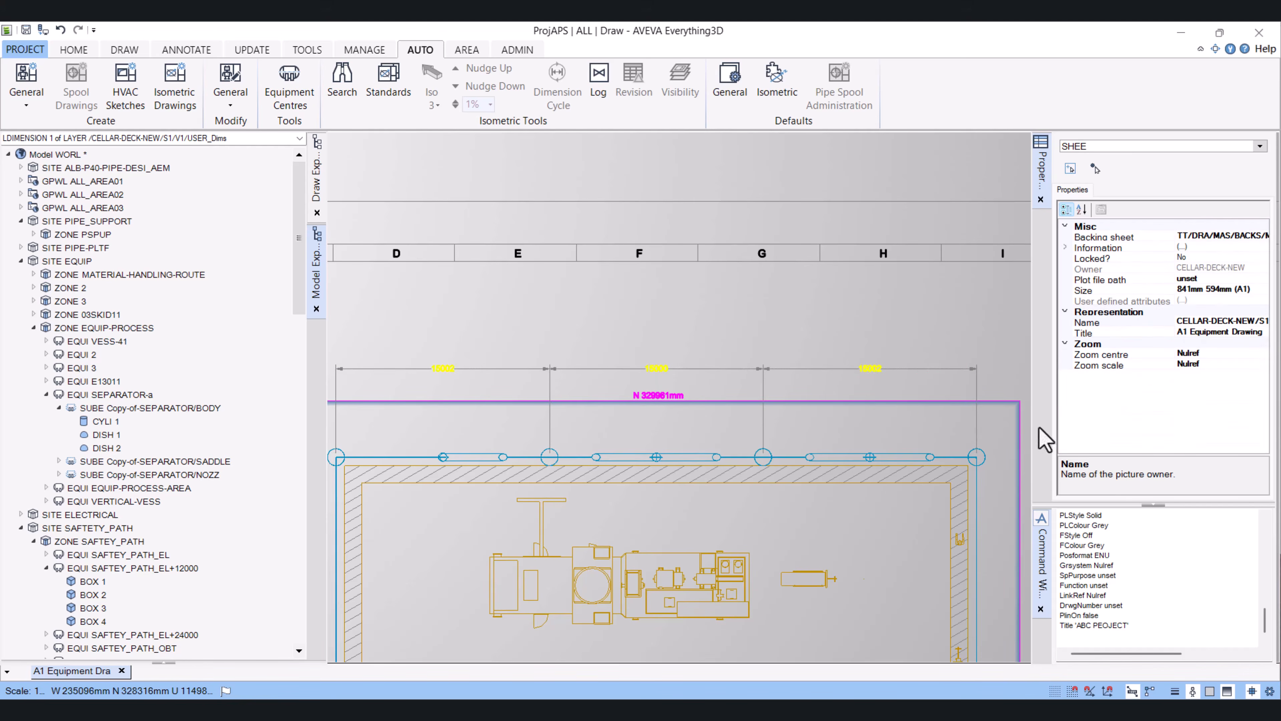
Set the chained dimension's line colour to Colour 2
{"action": "left_click", "coordinate": [934, 370]}
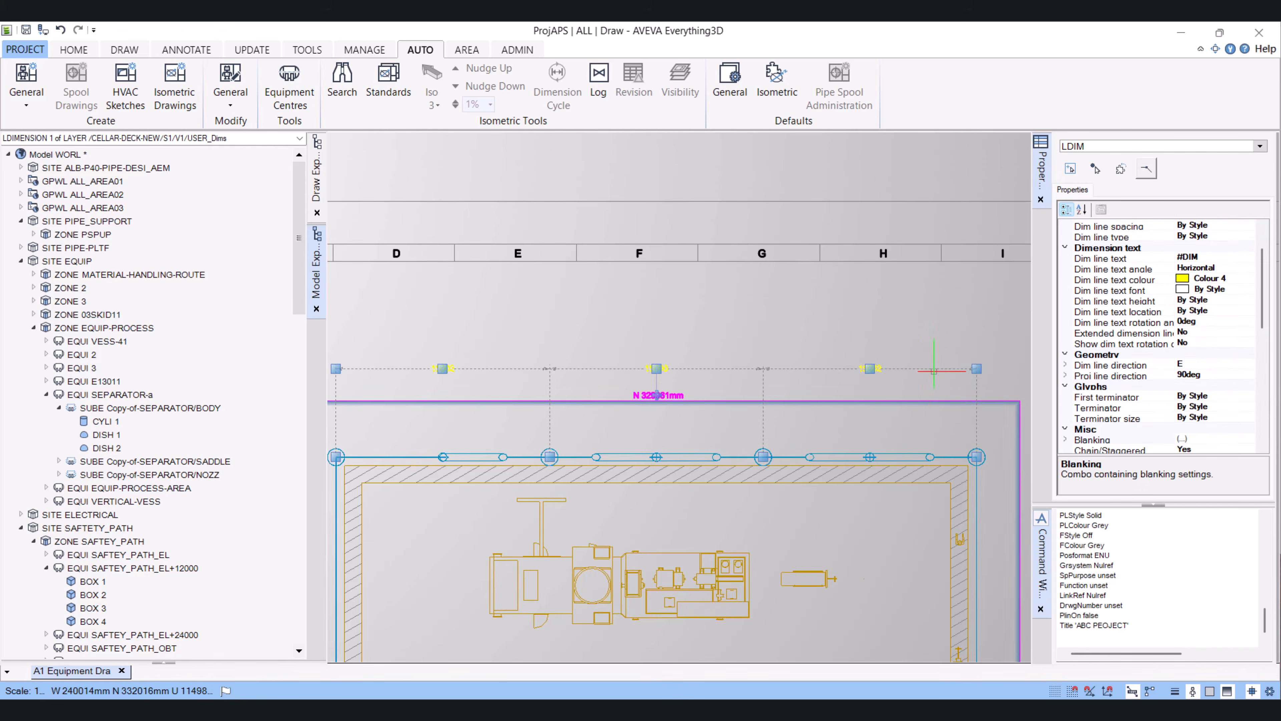
{"action": "scroll", "coordinate": [1155, 403], "scroll_direction": "up", "scroll_amount": 2}
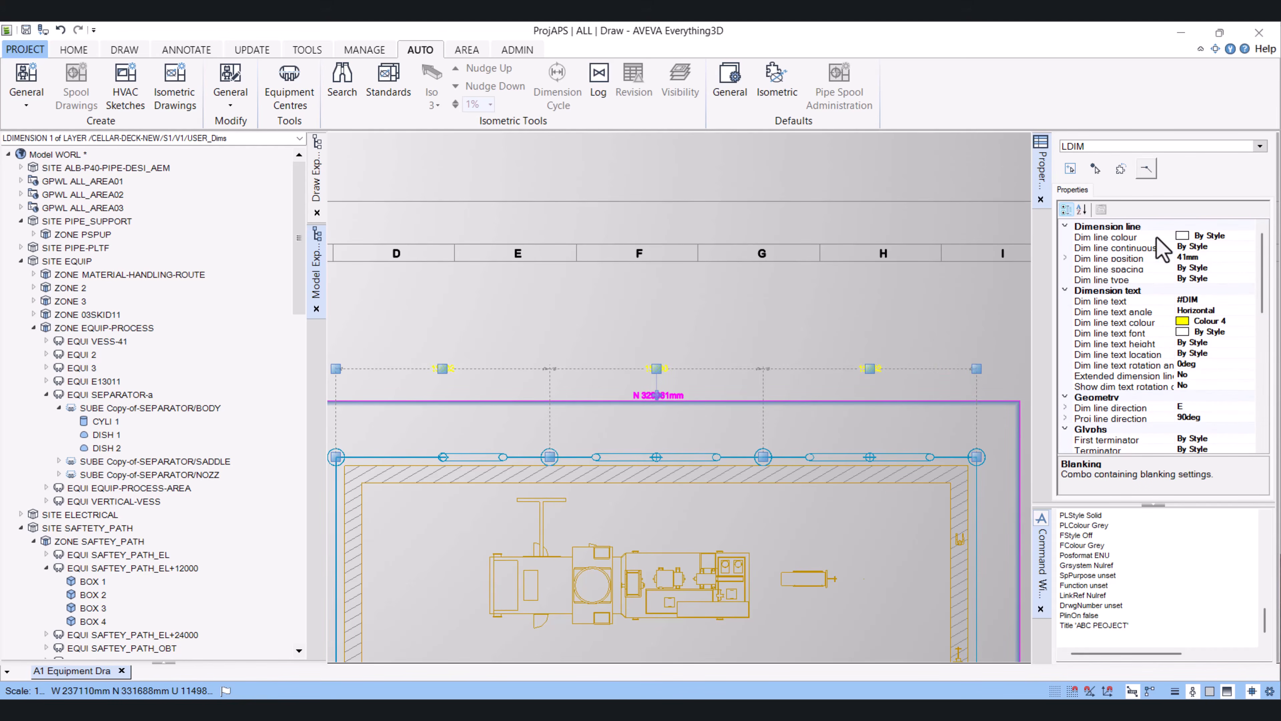
{"action": "left_click", "coordinate": [1245, 237]}
{"action": "left_click", "coordinate": [1248, 236]}
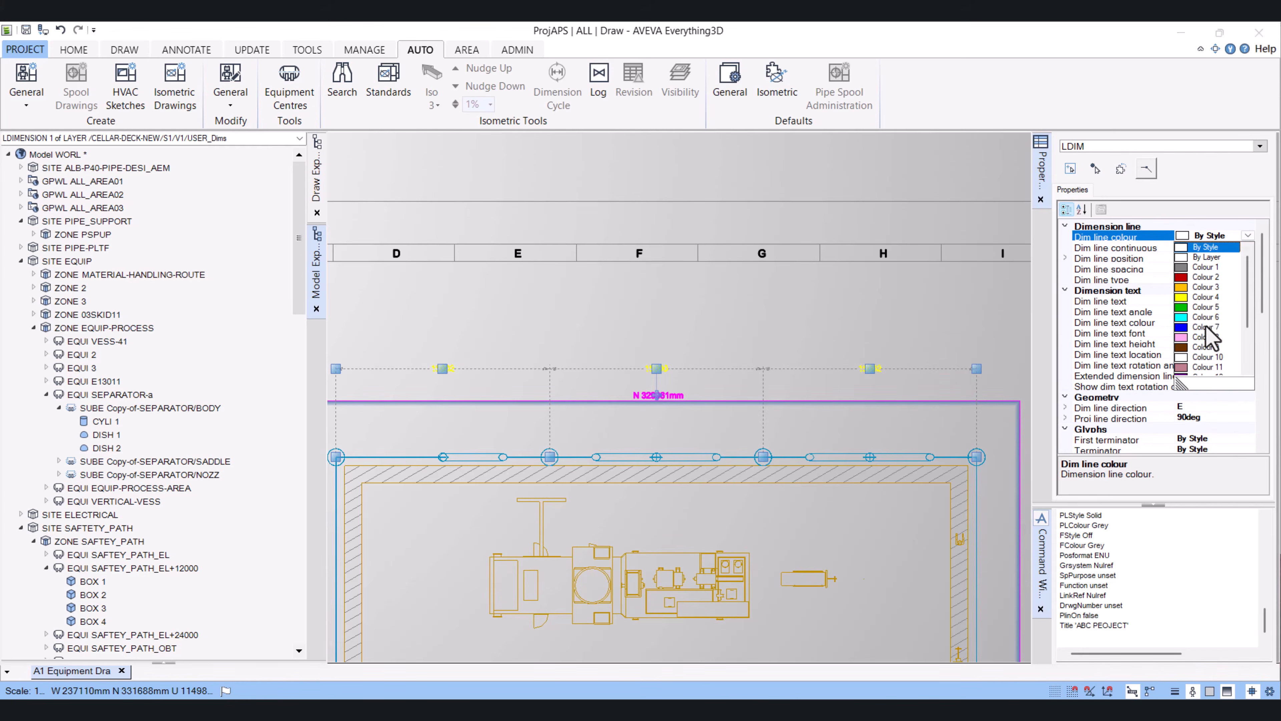
{"action": "left_click", "coordinate": [1206, 278]}
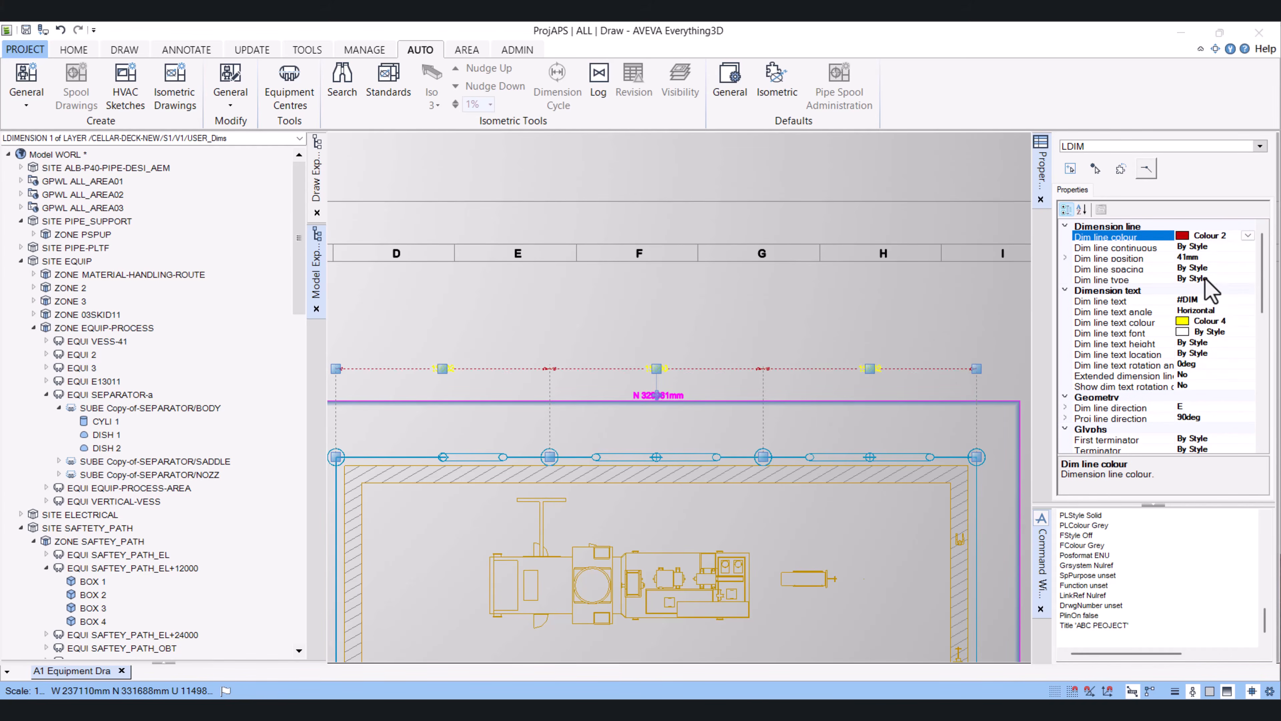
{"action": "left_click", "coordinate": [783, 416]}
Select the cellar deck view and start an orthogonal chained dimension, picking the top-left and next gridline intersections down the left edge
{"action": "scroll", "coordinate": [783, 415], "scroll_direction": "down", "scroll_amount": 2}
{"action": "scroll", "coordinate": [580, 378], "scroll_direction": "up", "scroll_amount": 6}
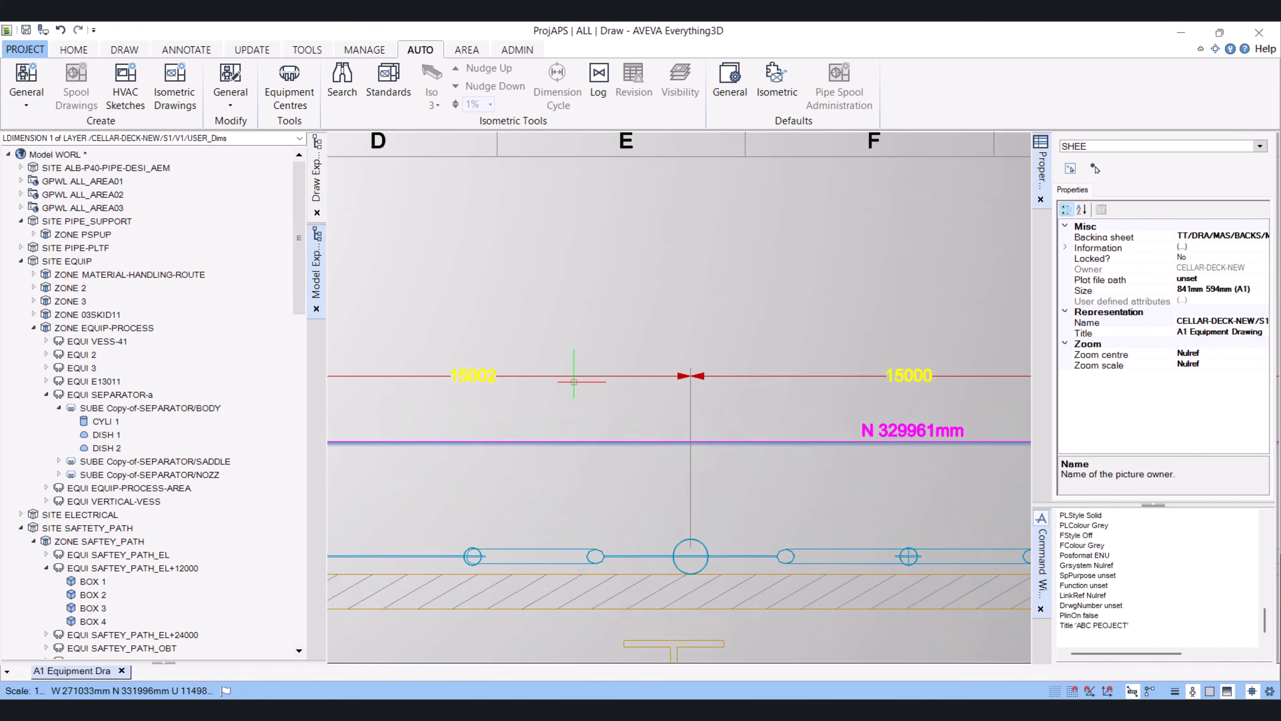
{"action": "scroll", "coordinate": [588, 387], "scroll_direction": "down", "scroll_amount": 6}
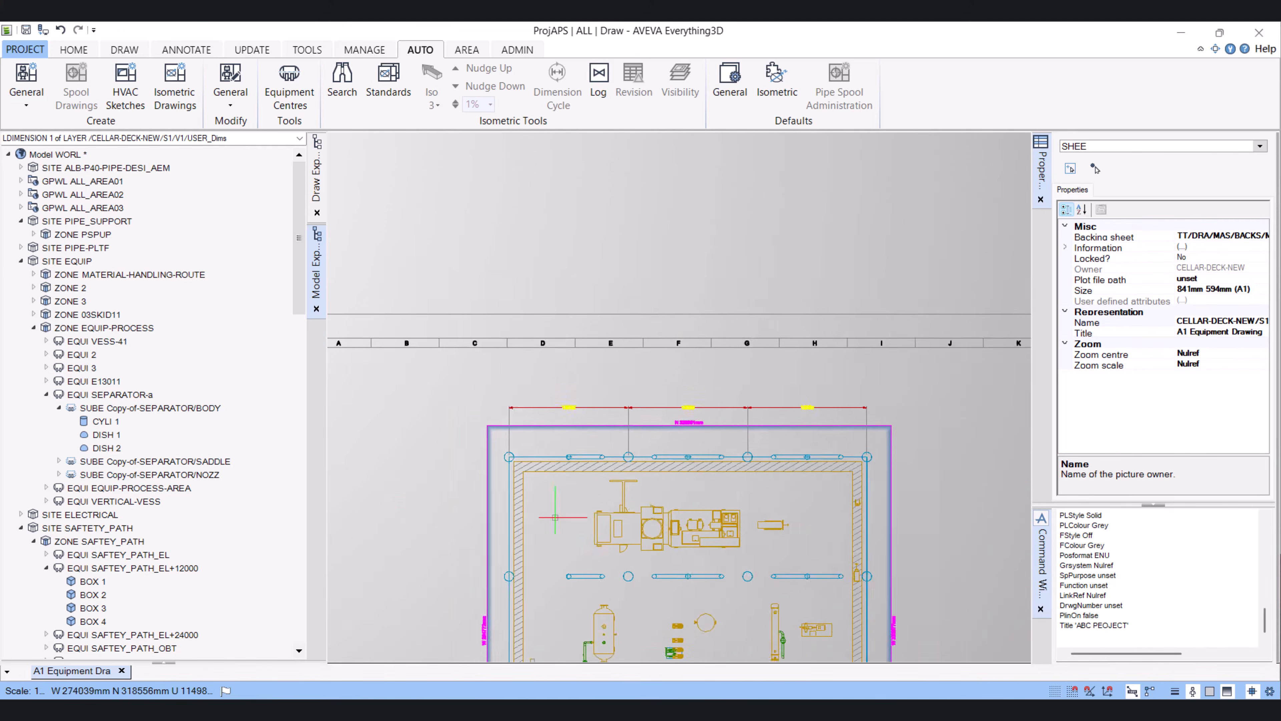
{"action": "scroll", "coordinate": [688, 386], "scroll_direction": "up", "scroll_amount": 5}
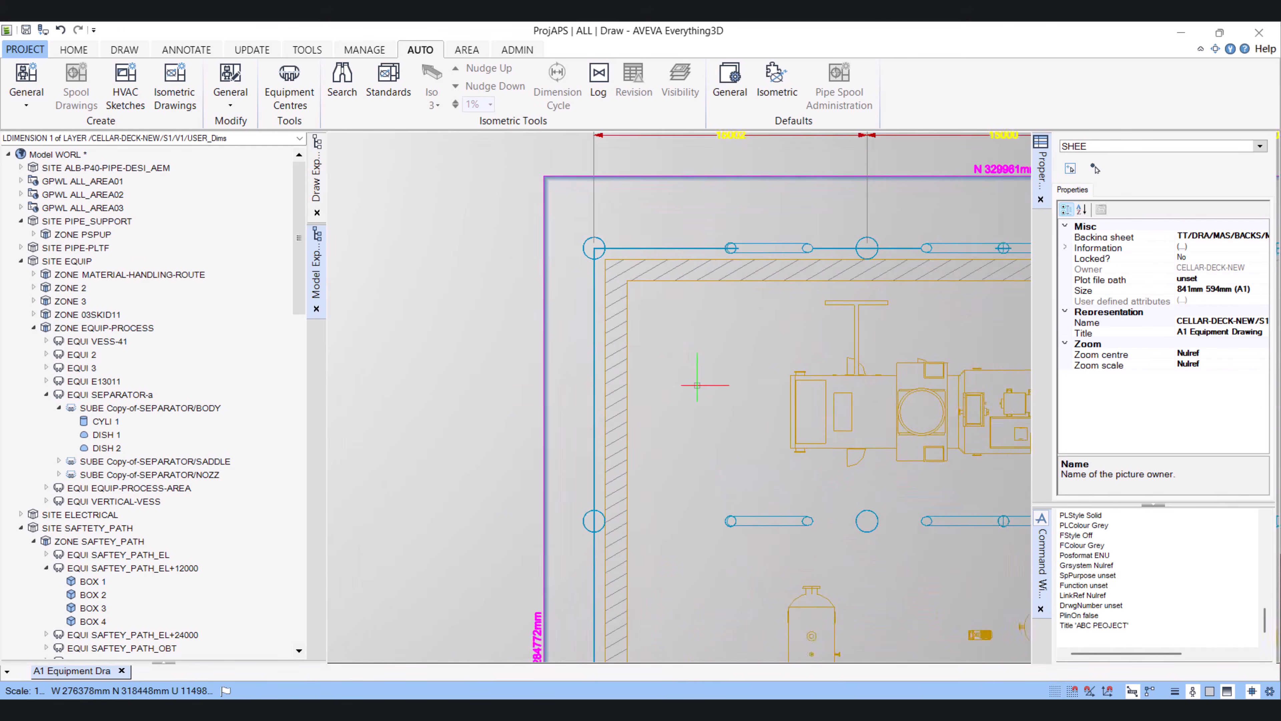
{"action": "left_click", "coordinate": [316, 182]}
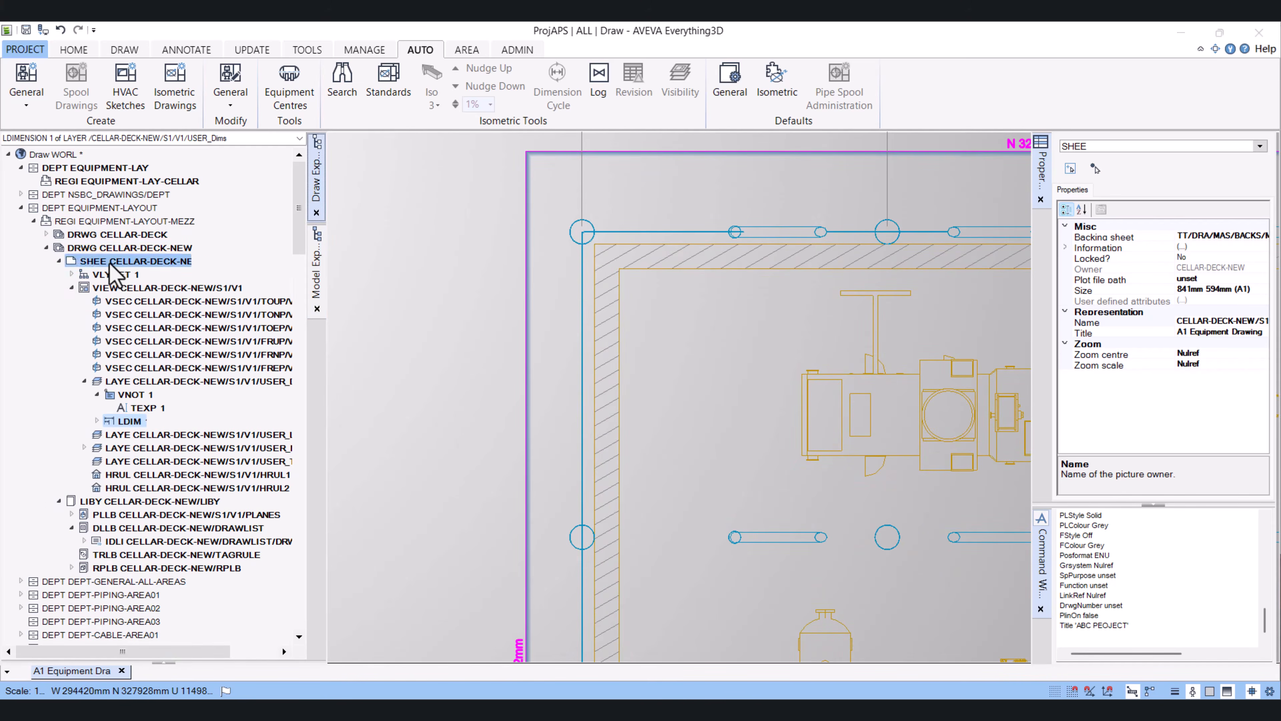
{"action": "left_click", "coordinate": [148, 287]}
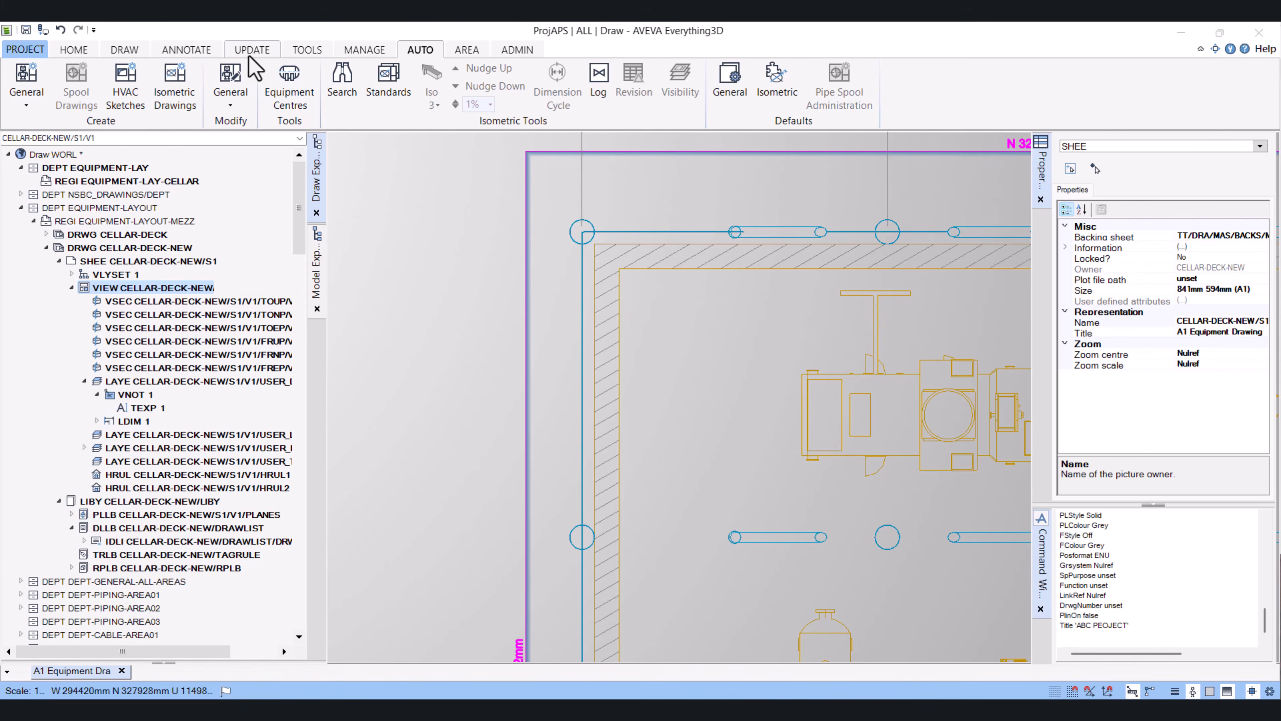
{"action": "left_click", "coordinate": [187, 50]}
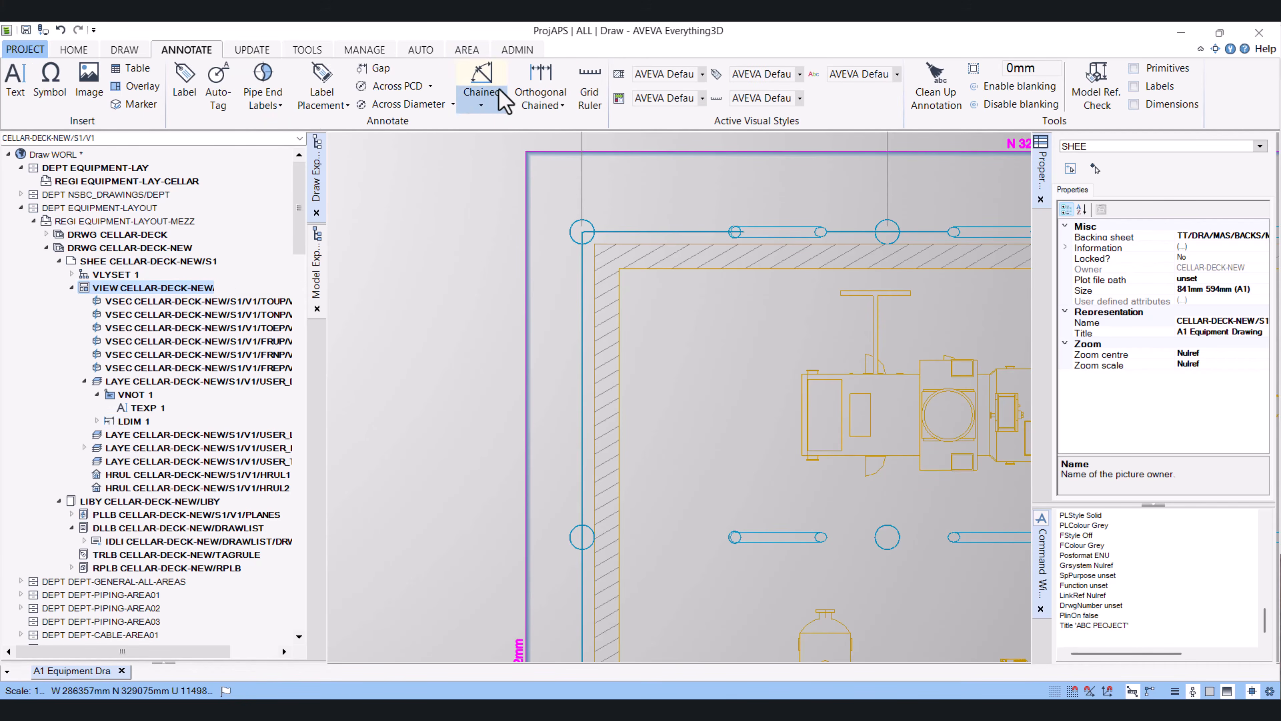
{"action": "left_click", "coordinate": [541, 83]}
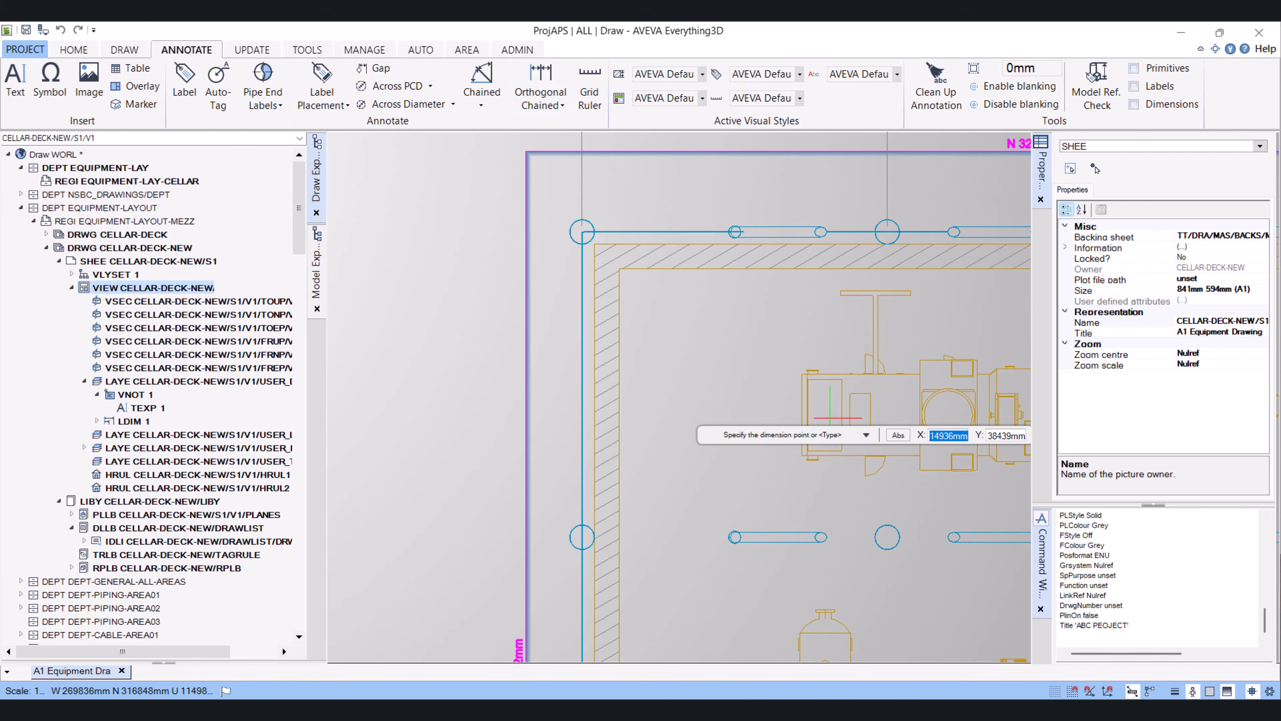
{"action": "scroll", "coordinate": [639, 291], "scroll_direction": "up", "scroll_amount": 5}
{"action": "scroll", "coordinate": [561, 309], "scroll_direction": "up", "scroll_amount": 2}
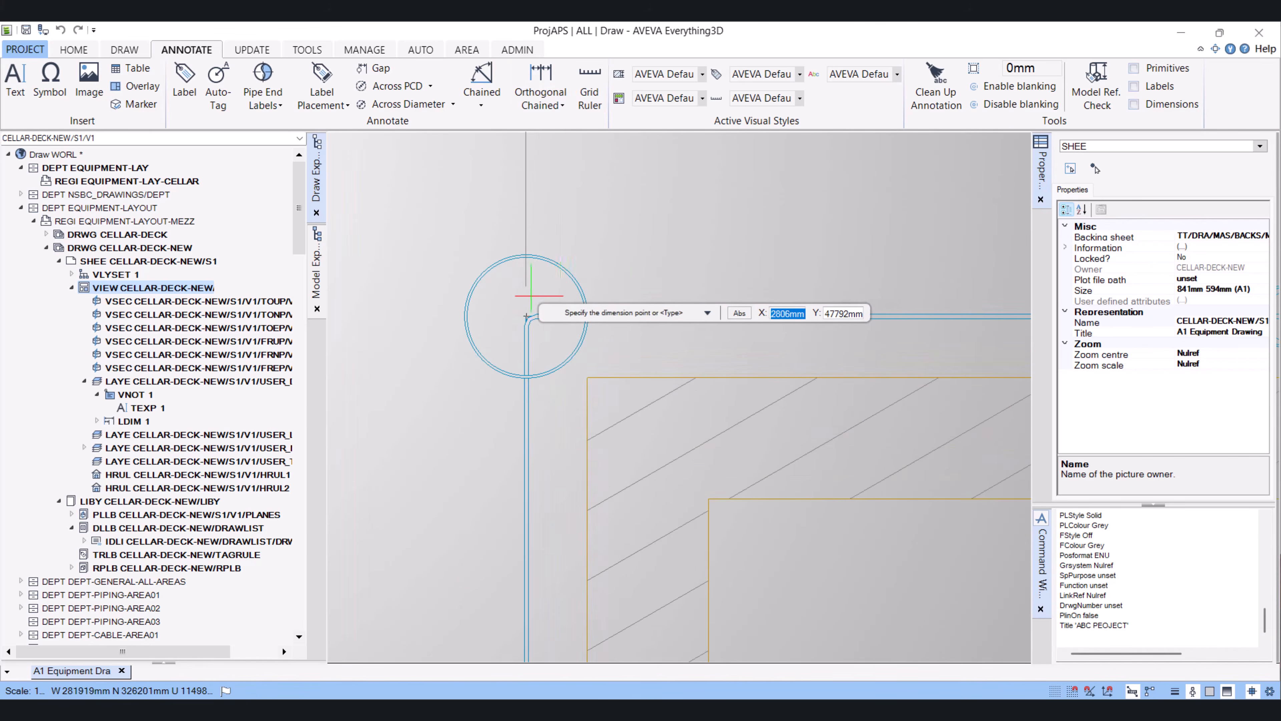
{"action": "left_click", "coordinate": [528, 313]}
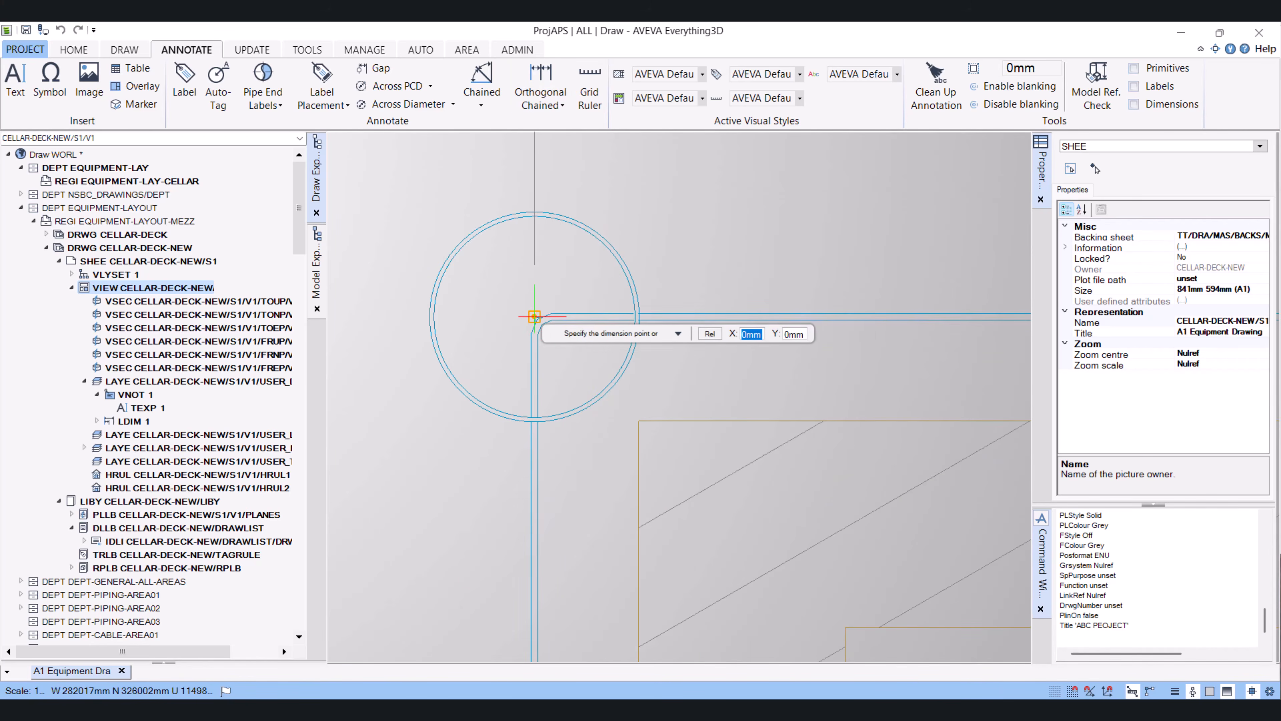
{"action": "scroll", "coordinate": [535, 313], "scroll_direction": "down", "scroll_amount": 5}
{"action": "scroll", "coordinate": [537, 467], "scroll_direction": "up", "scroll_amount": 6}
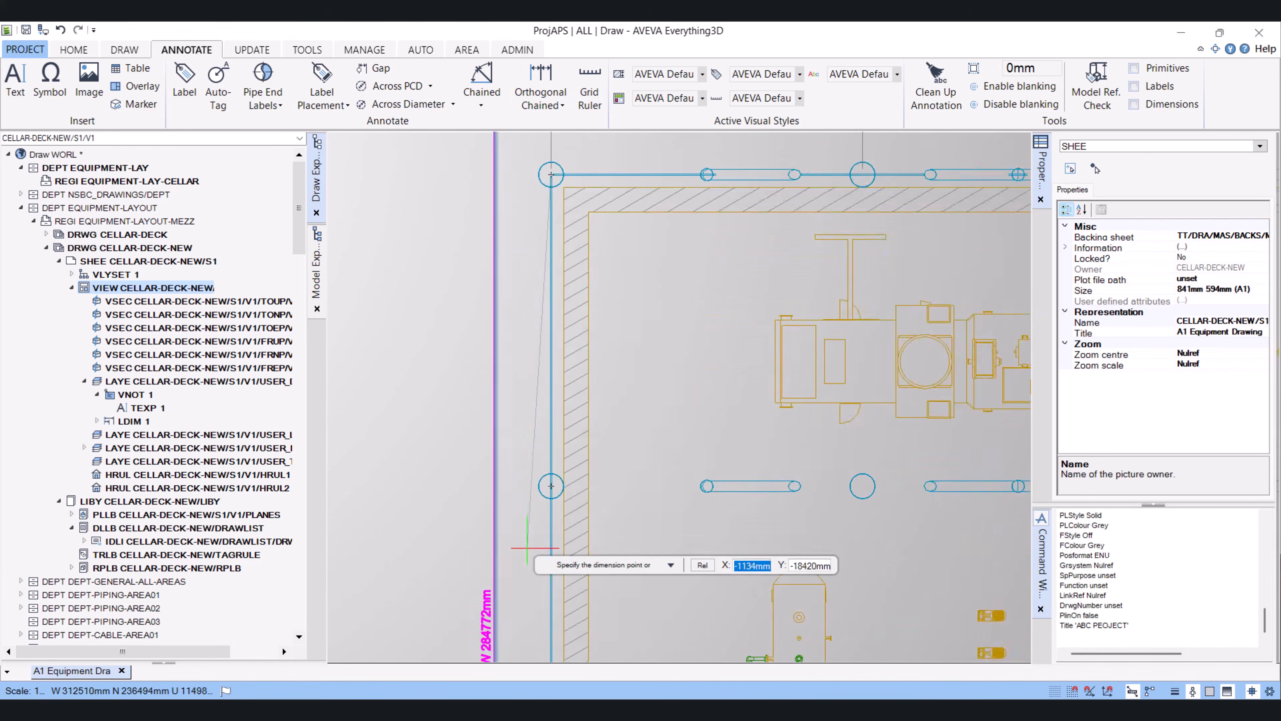
{"action": "left_click", "coordinate": [585, 387]}
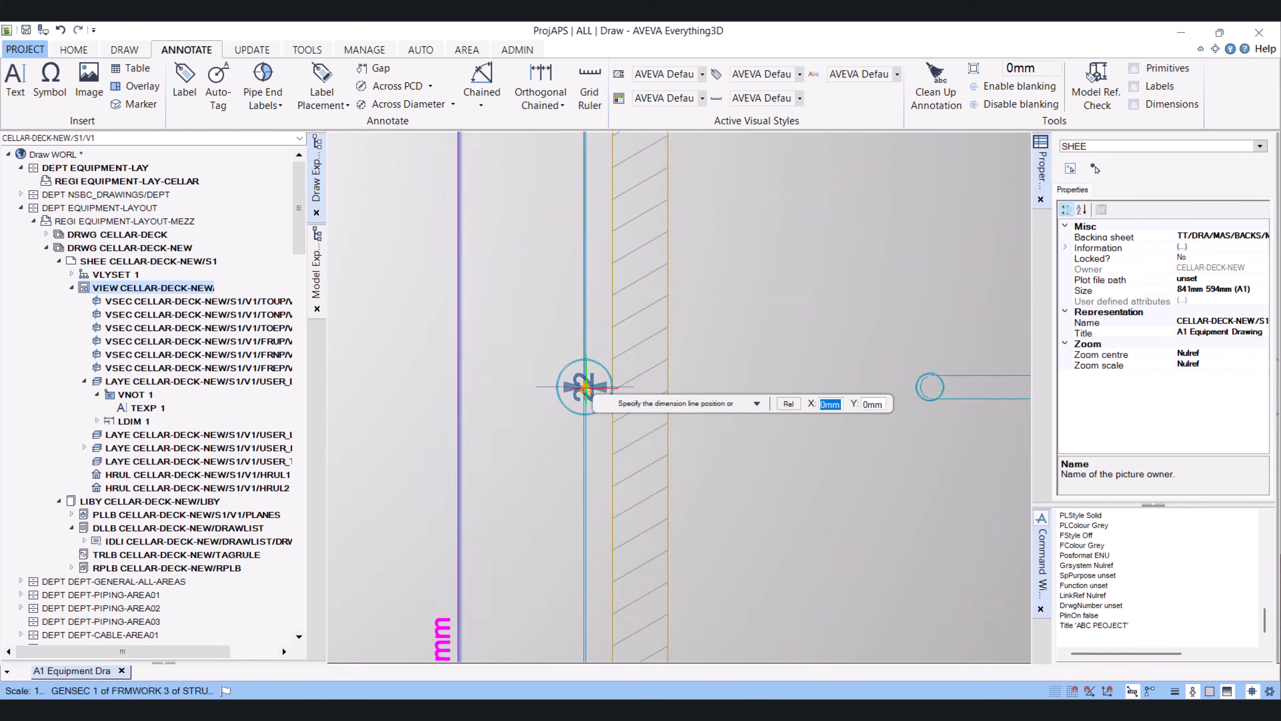
Place the vertical chained dimension line left of the deck and add the bottom-left gridline point
{"action": "scroll", "coordinate": [584, 387], "scroll_direction": "down", "scroll_amount": 5}
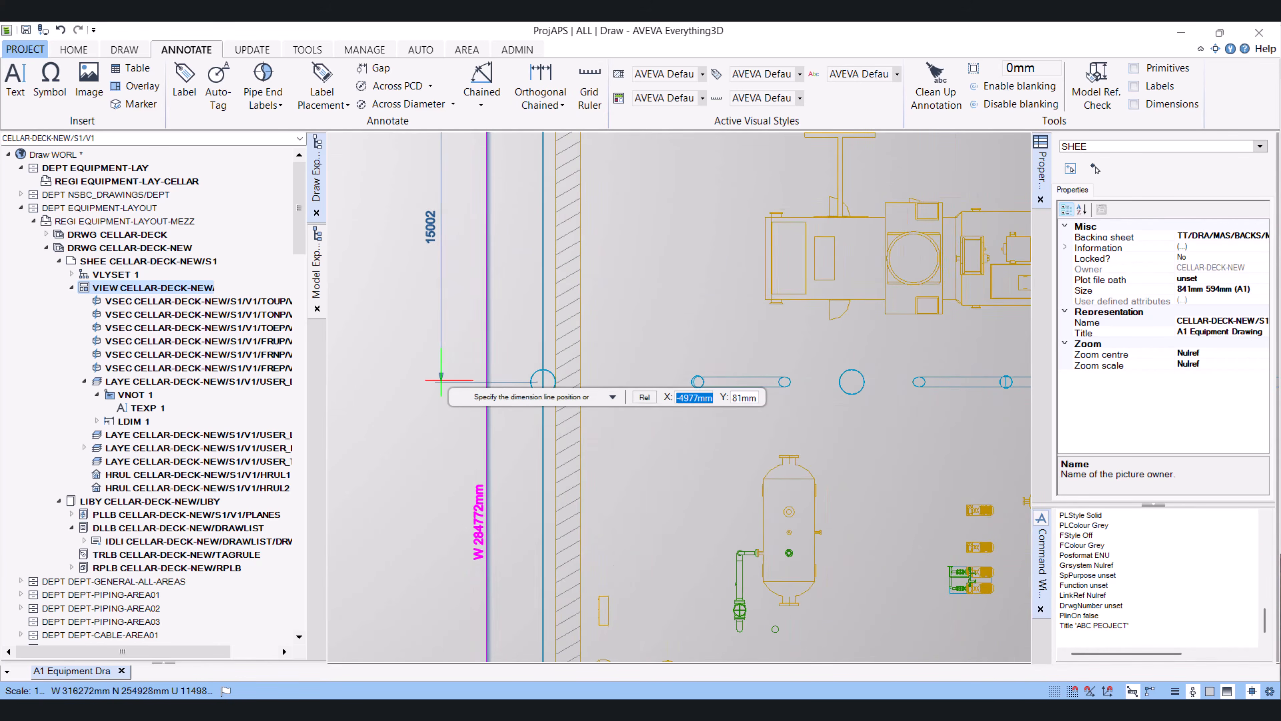
{"action": "left_click", "coordinate": [442, 380]}
{"action": "middle_click_drag", "start_coordinate": [576, 548], "coordinate": [597, 364]}
{"action": "scroll", "coordinate": [597, 364], "scroll_direction": "down", "scroll_amount": 1}
{"action": "scroll", "coordinate": [568, 485], "scroll_direction": "up", "scroll_amount": 4}
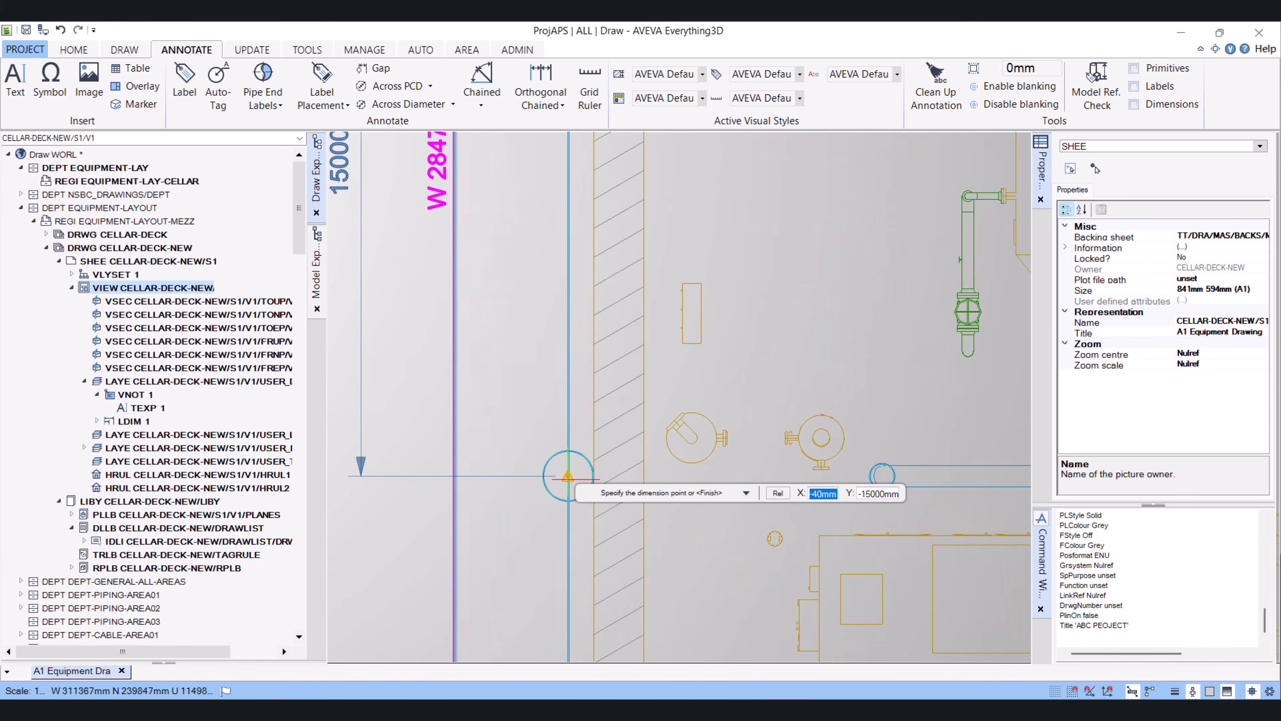
{"action": "scroll", "coordinate": [569, 477], "scroll_direction": "down", "scroll_amount": 6}
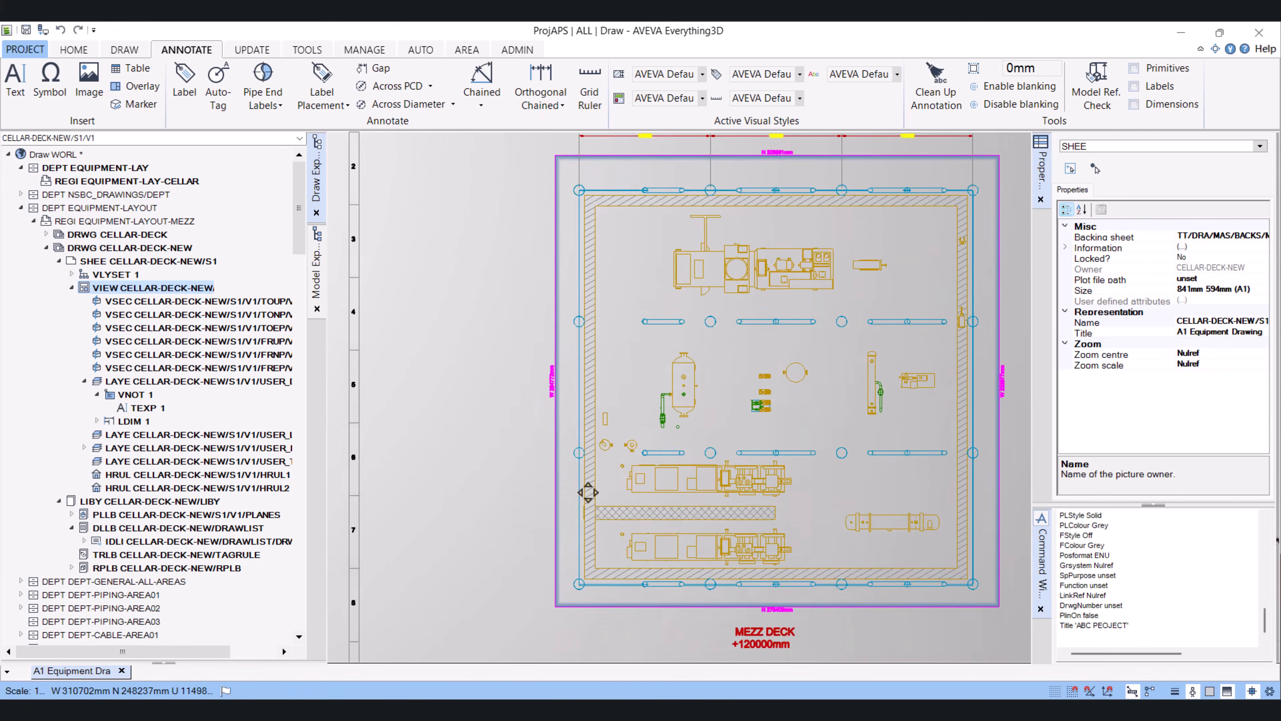
{"action": "scroll", "coordinate": [578, 574], "scroll_direction": "up", "scroll_amount": 6}
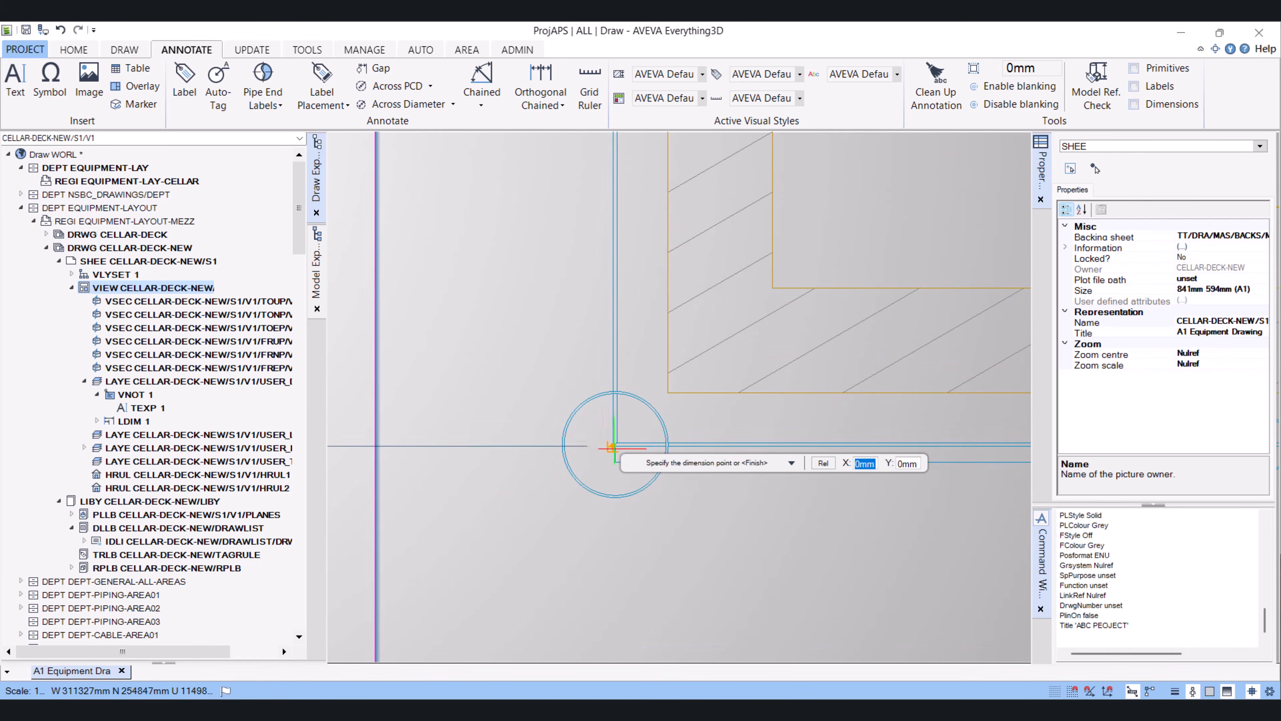
{"action": "left_click", "coordinate": [612, 447]}
{"action": "scroll", "coordinate": [626, 459], "scroll_direction": "down", "scroll_amount": 6}
{"action": "scroll", "coordinate": [739, 371], "scroll_direction": "down", "scroll_amount": 5}
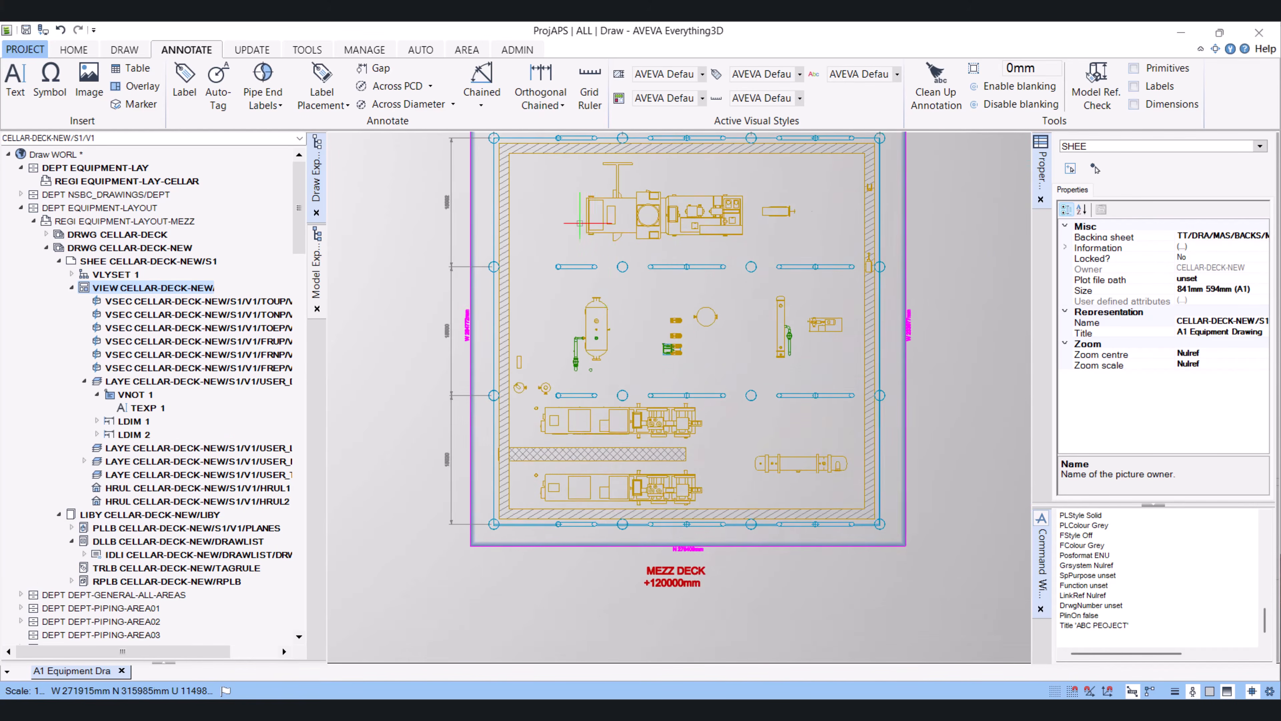
Create a new layer under the cellar deck view from the command line
{"action": "scroll", "coordinate": [581, 222], "scroll_direction": "down", "scroll_amount": 5}
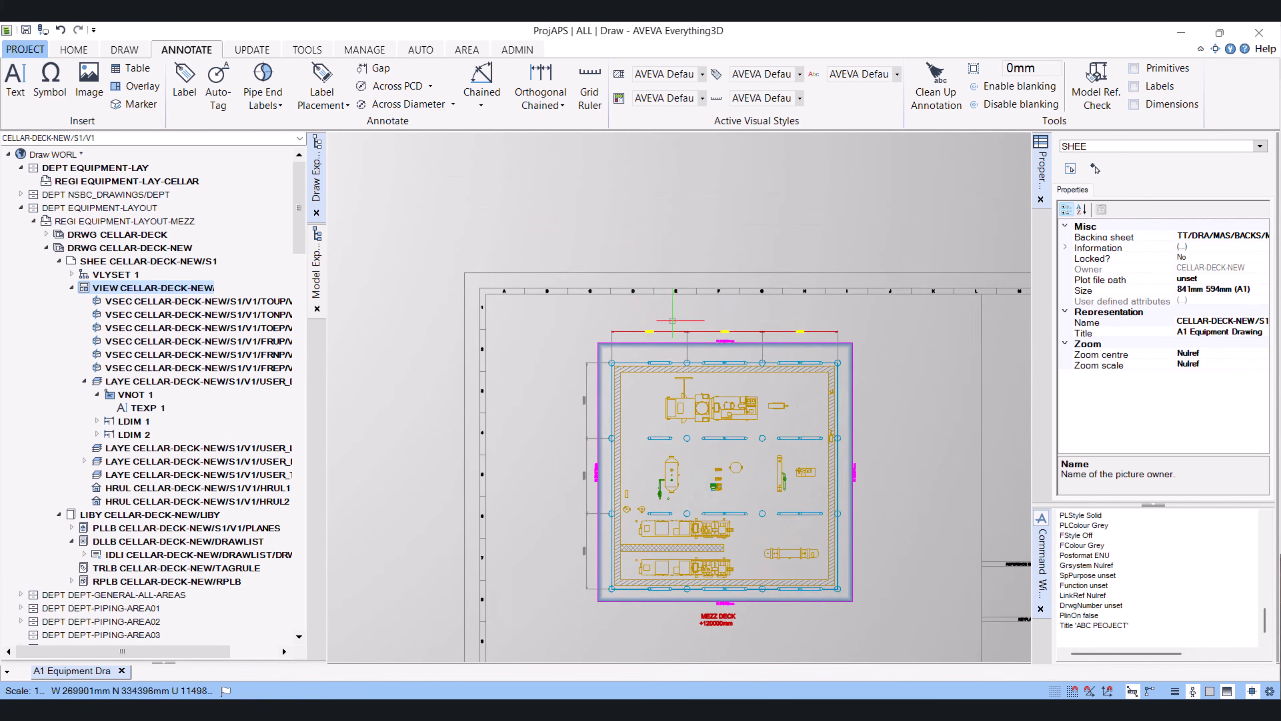
{"action": "scroll", "coordinate": [672, 320], "scroll_direction": "up", "scroll_amount": 5}
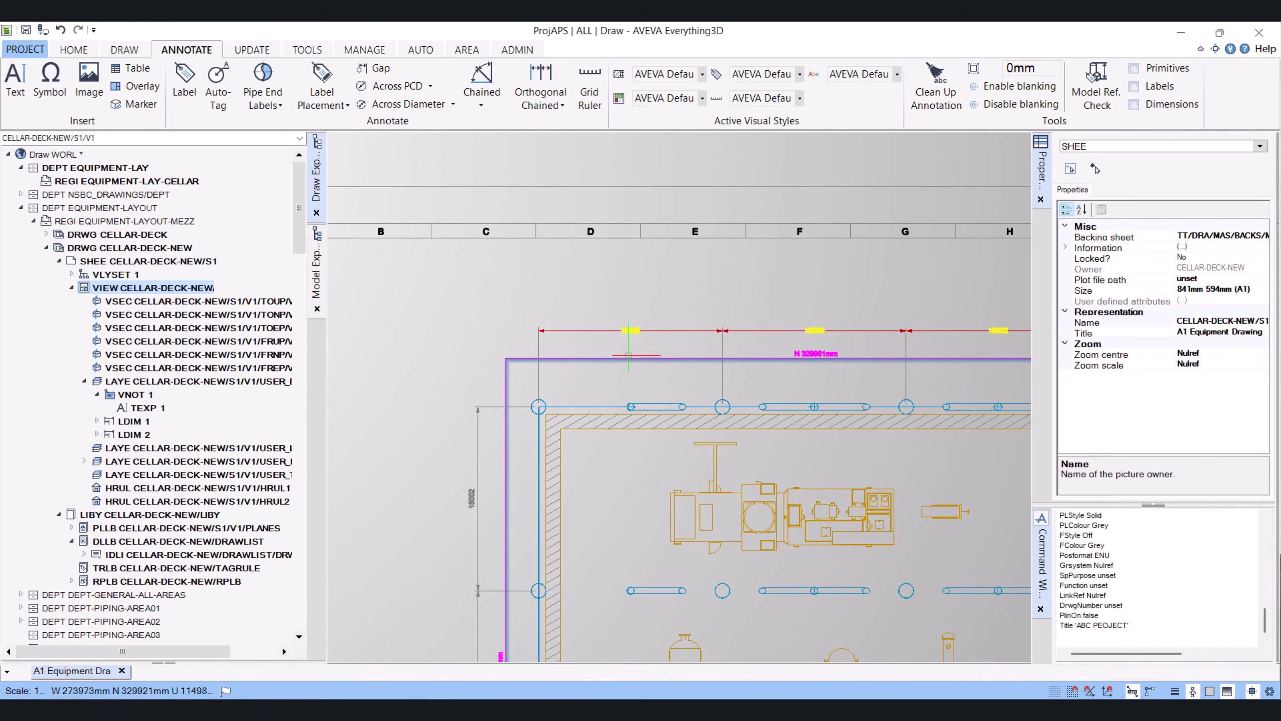
{"action": "scroll", "coordinate": [629, 356], "scroll_direction": "up", "scroll_amount": 3}
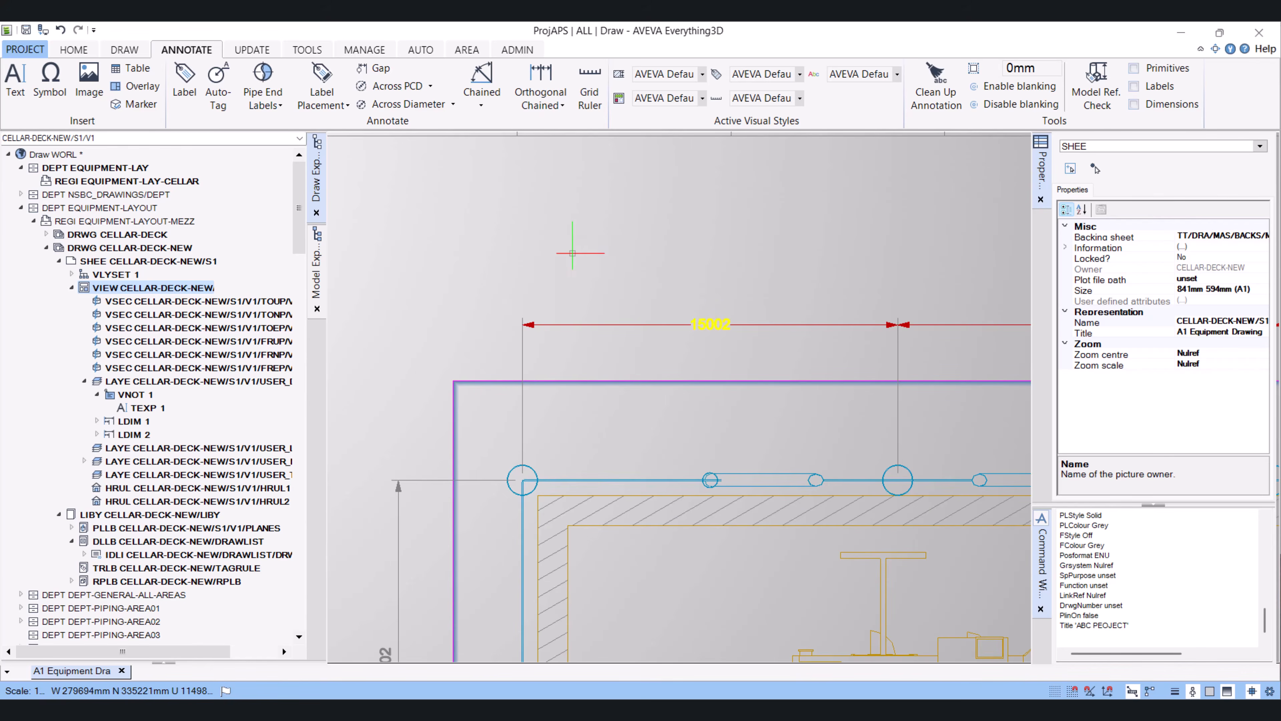
{"action": "scroll", "coordinate": [659, 422], "scroll_direction": "down", "scroll_amount": 5}
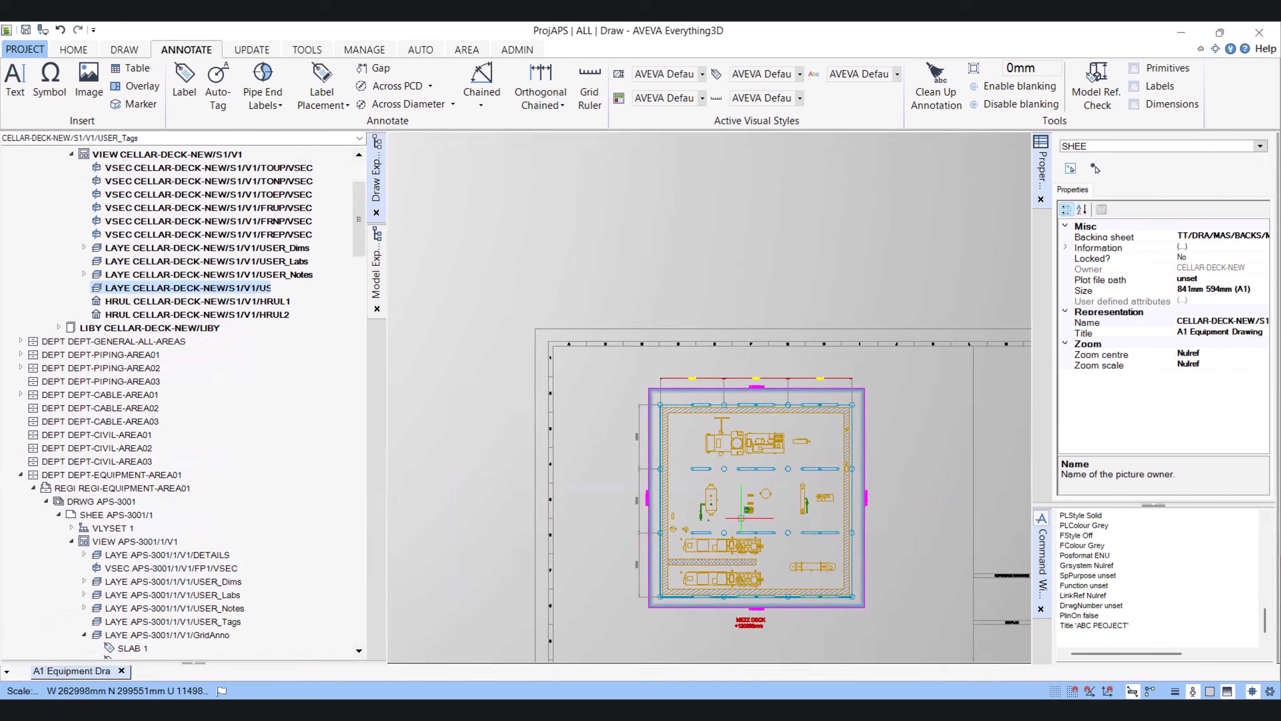
{"action": "scroll", "coordinate": [658, 422], "scroll_direction": "up", "scroll_amount": 1}
{"action": "scroll", "coordinate": [512, 135], "scroll_direction": "up", "scroll_amount": 4}
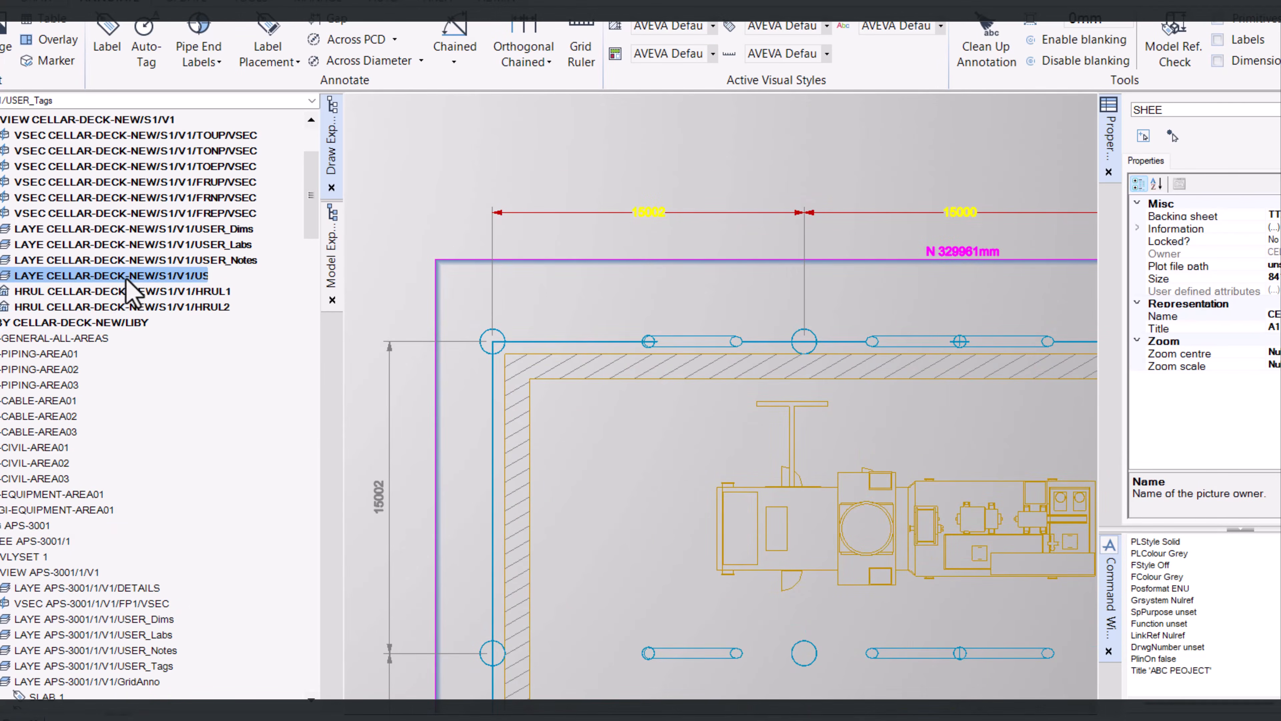
{"action": "left_click", "coordinate": [1171, 690]}
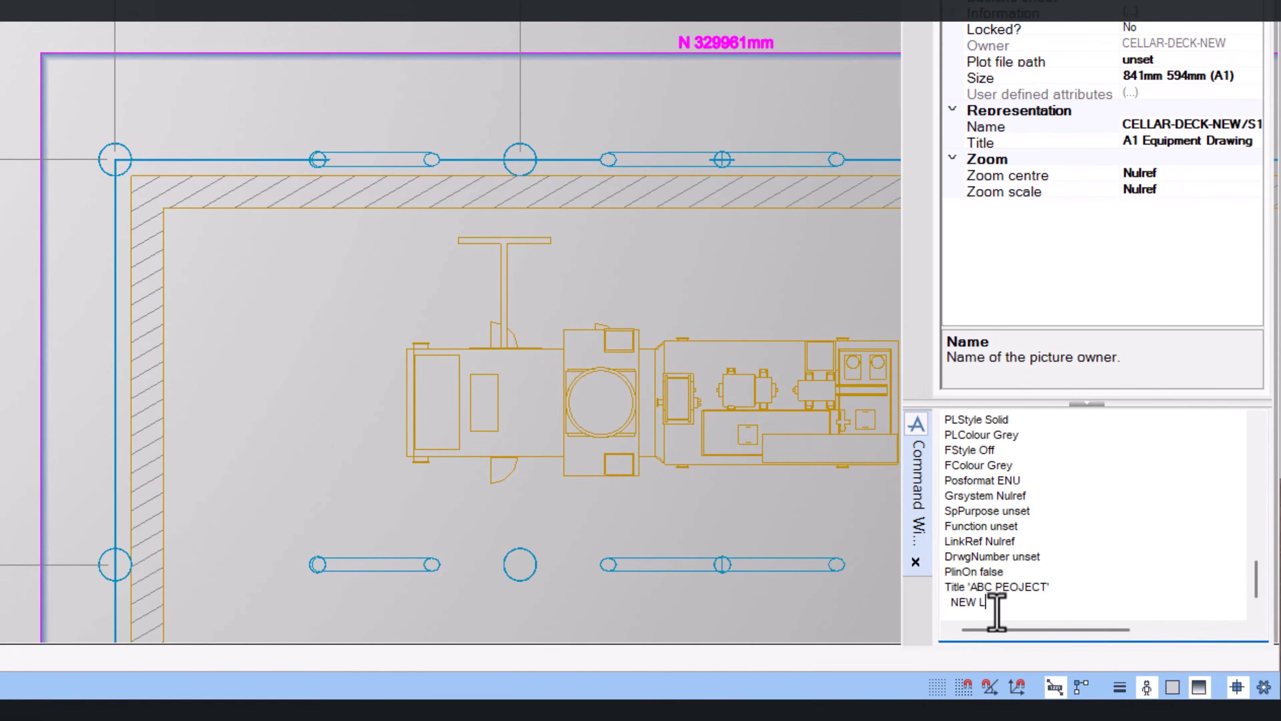
{"action": "type", "text": "NEW LAYE"}
{"action": "key", "text": "Return"}
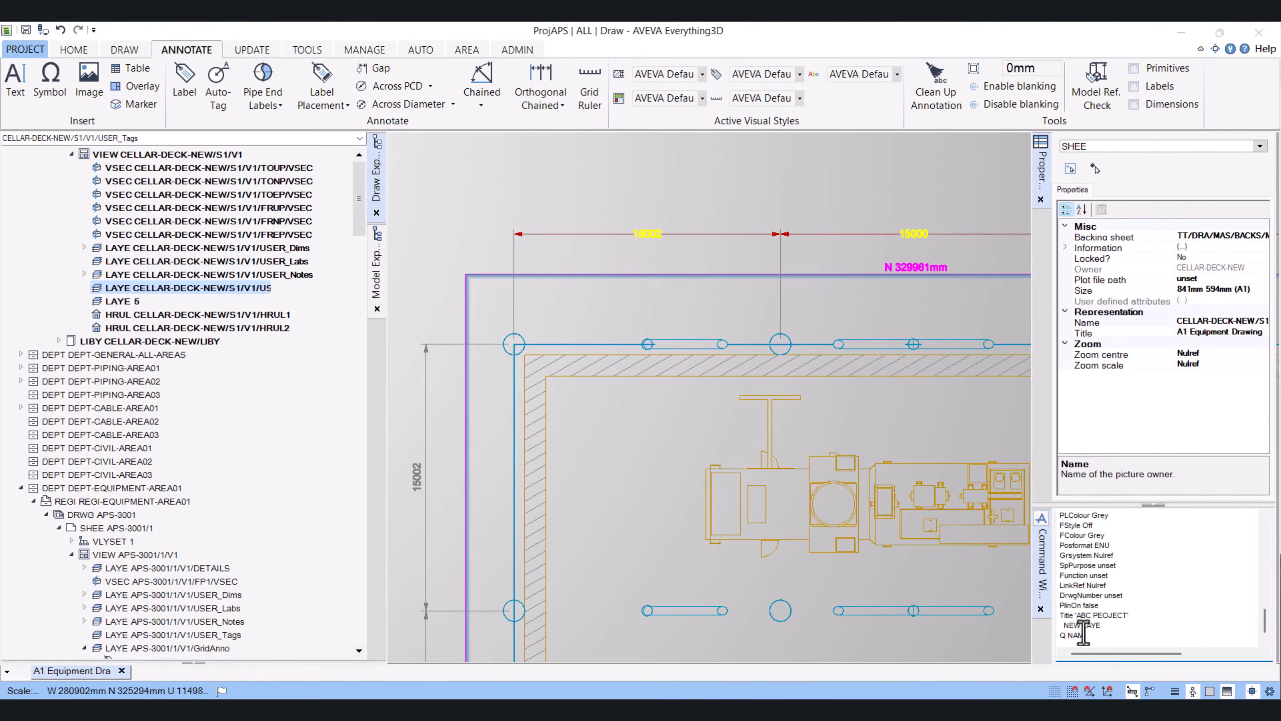
Name the new layer /CELLAR-DECK-NEW/S1/V1/USER_SYMB
{"action": "type", "text": "Q NAM"}
{"action": "key", "text": "Return"}
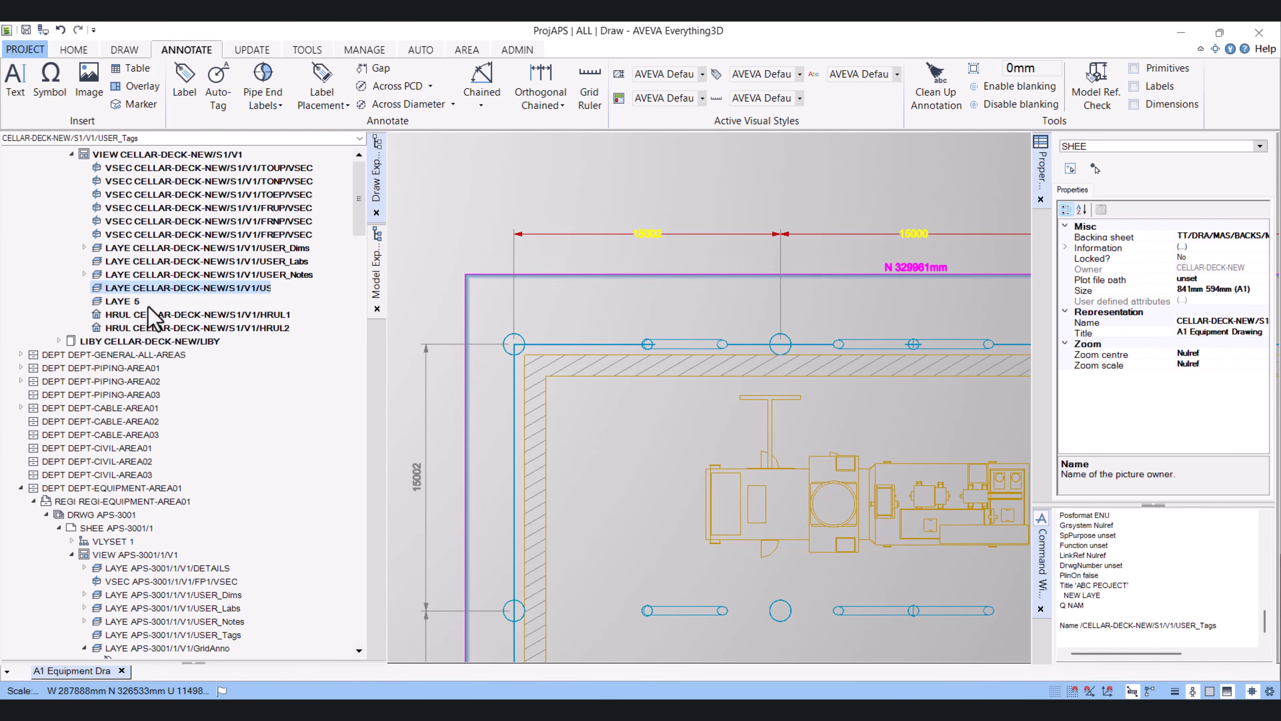
{"action": "left_click", "coordinate": [127, 302]}
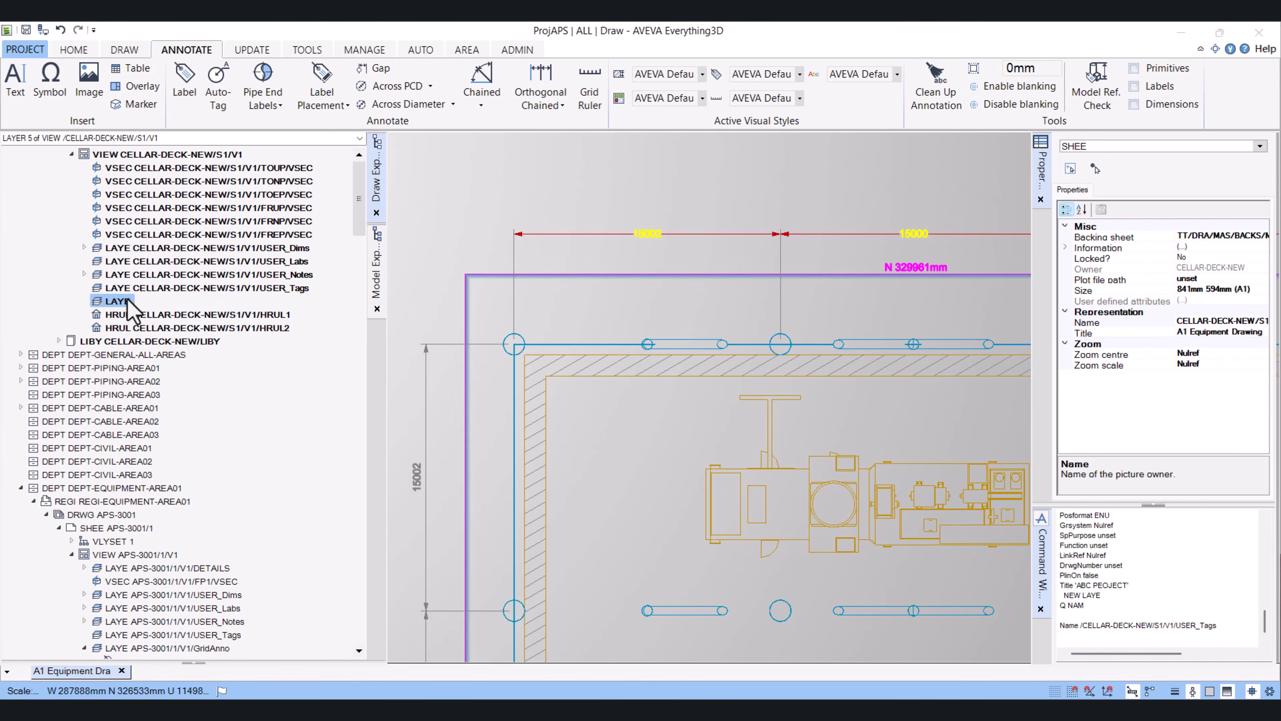
{"action": "double_click", "coordinate": [1237, 629]}
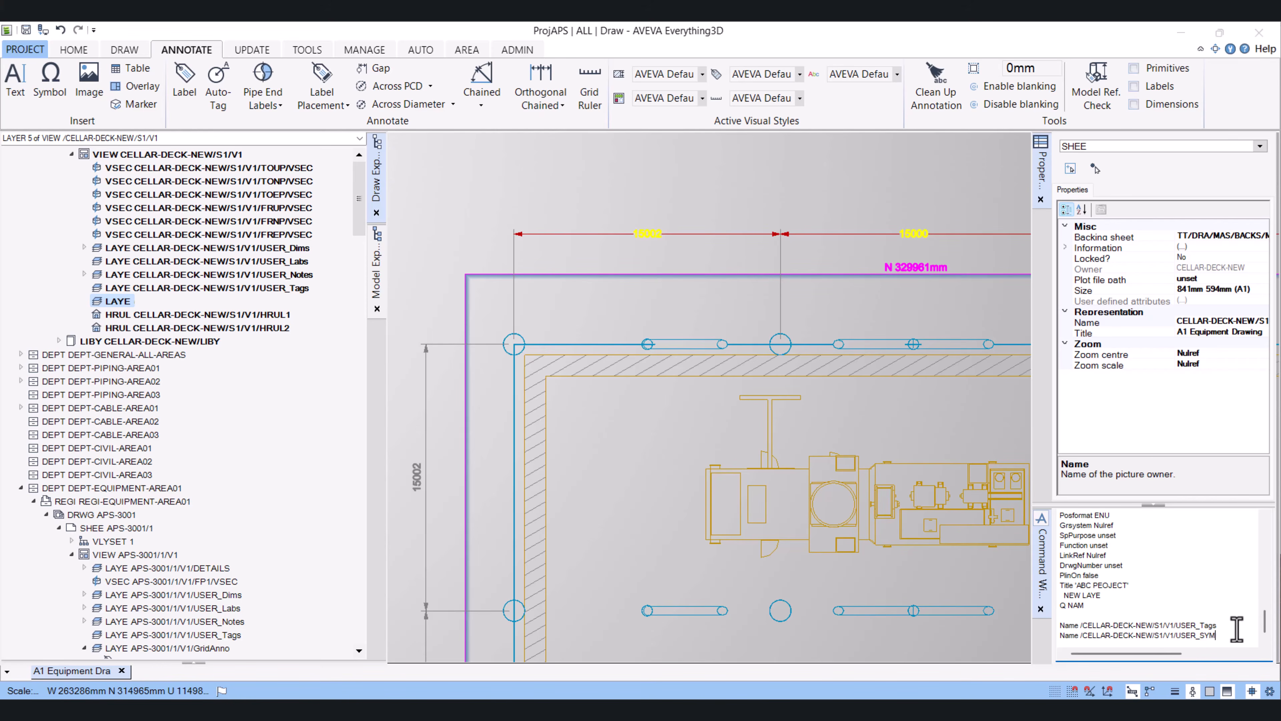
{"action": "type", "text": "SYMB"}
{"action": "key", "text": "Return"}
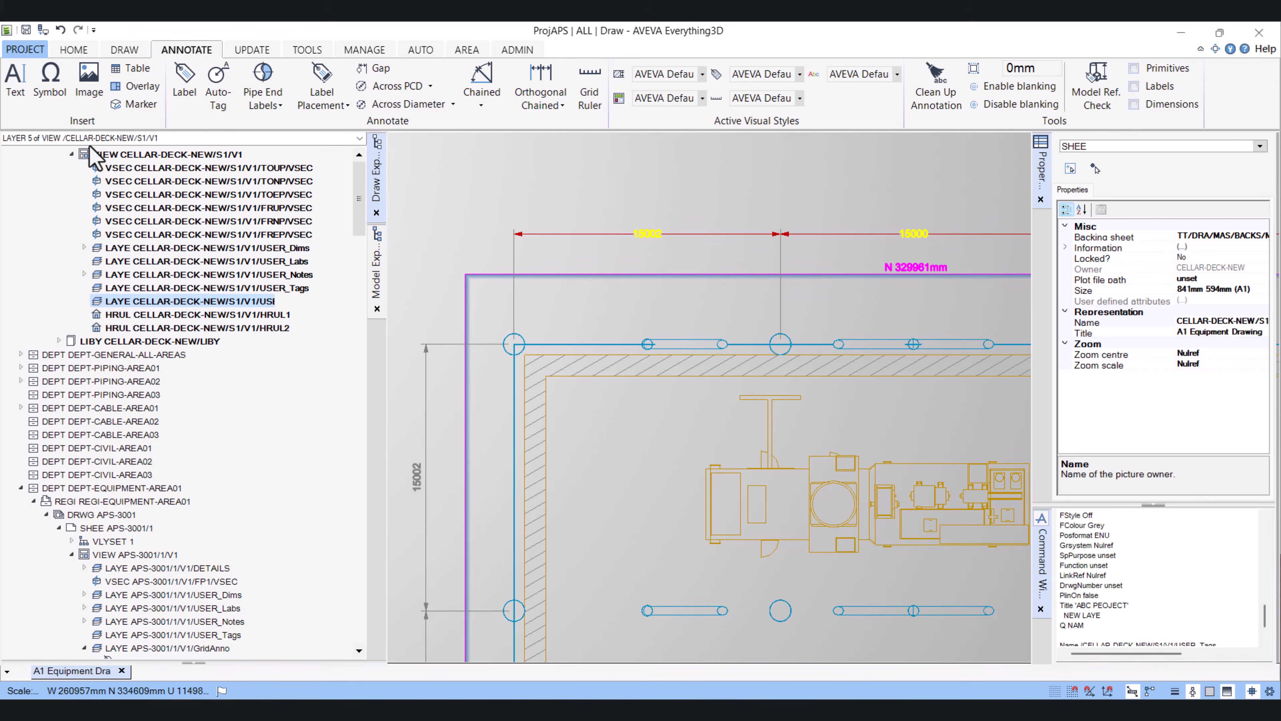
Insert a symbol on the USER_SYMB layer at the top of the leftmost gridline, deleting the duplicate placement
{"action": "left_click", "coordinate": [267, 305]}
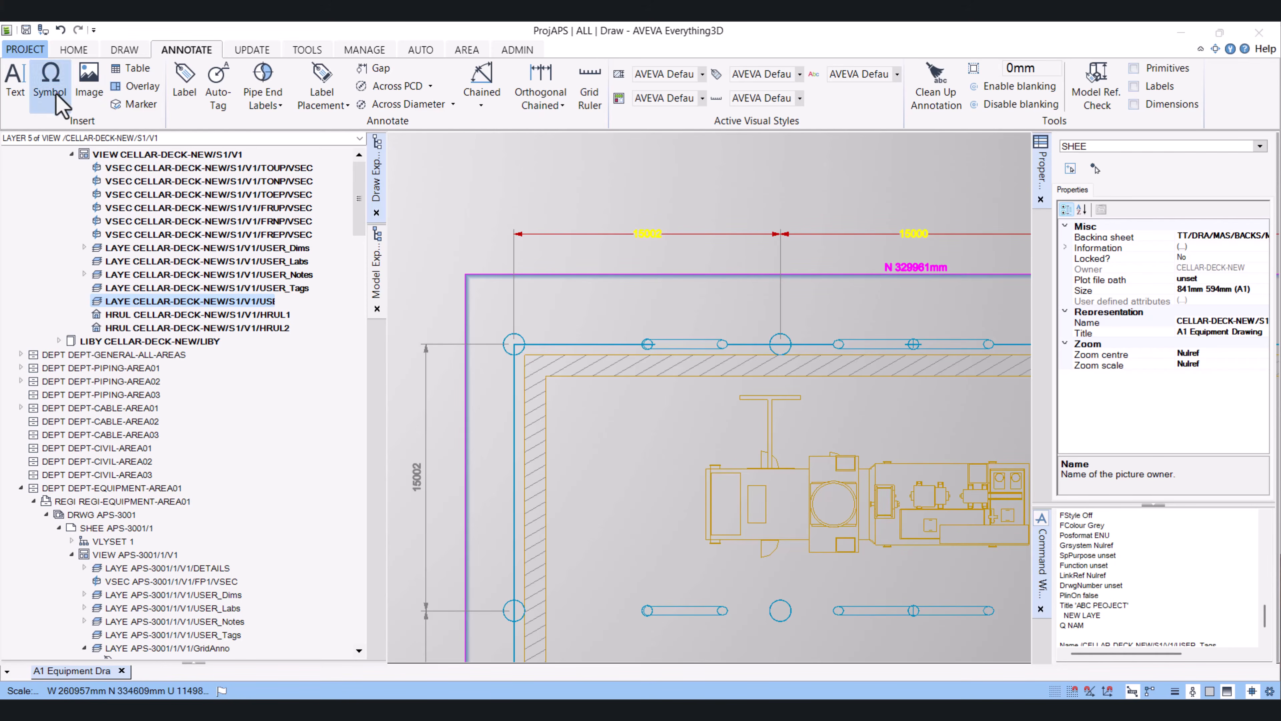
{"action": "left_click", "coordinate": [49, 81]}
{"action": "left_click", "coordinate": [514, 228]}
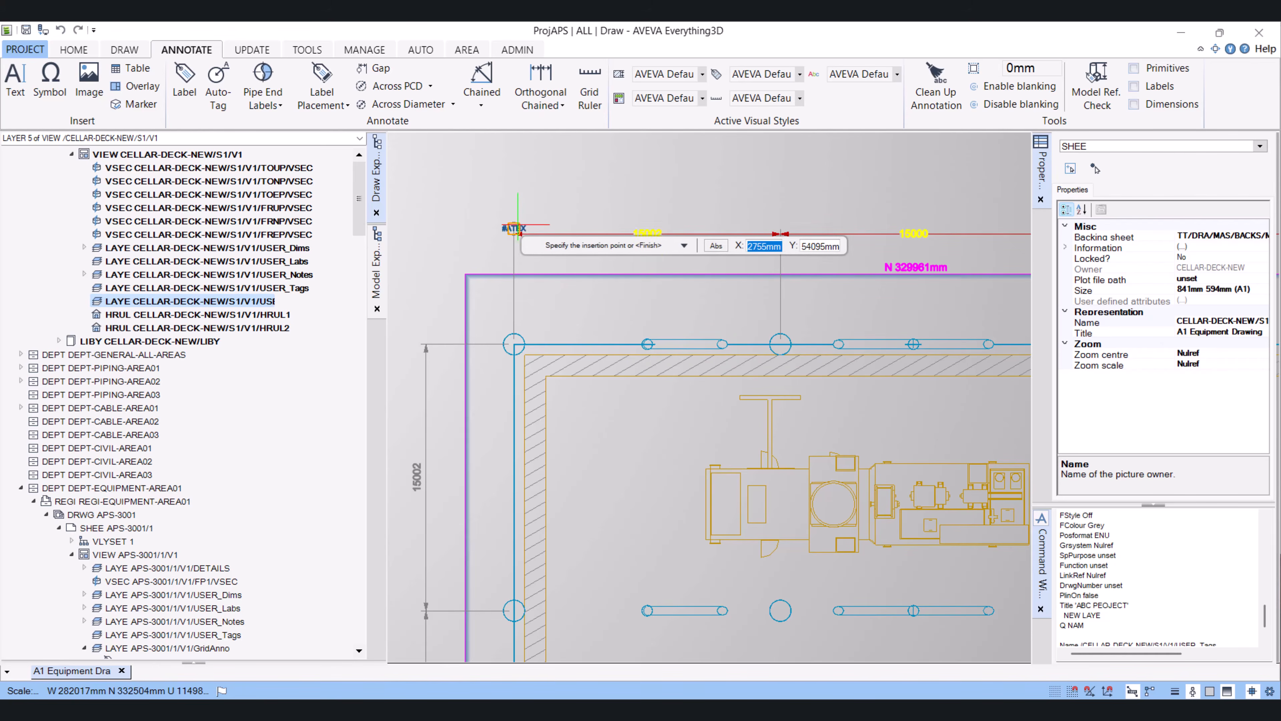
{"action": "left_click", "coordinate": [513, 210]}
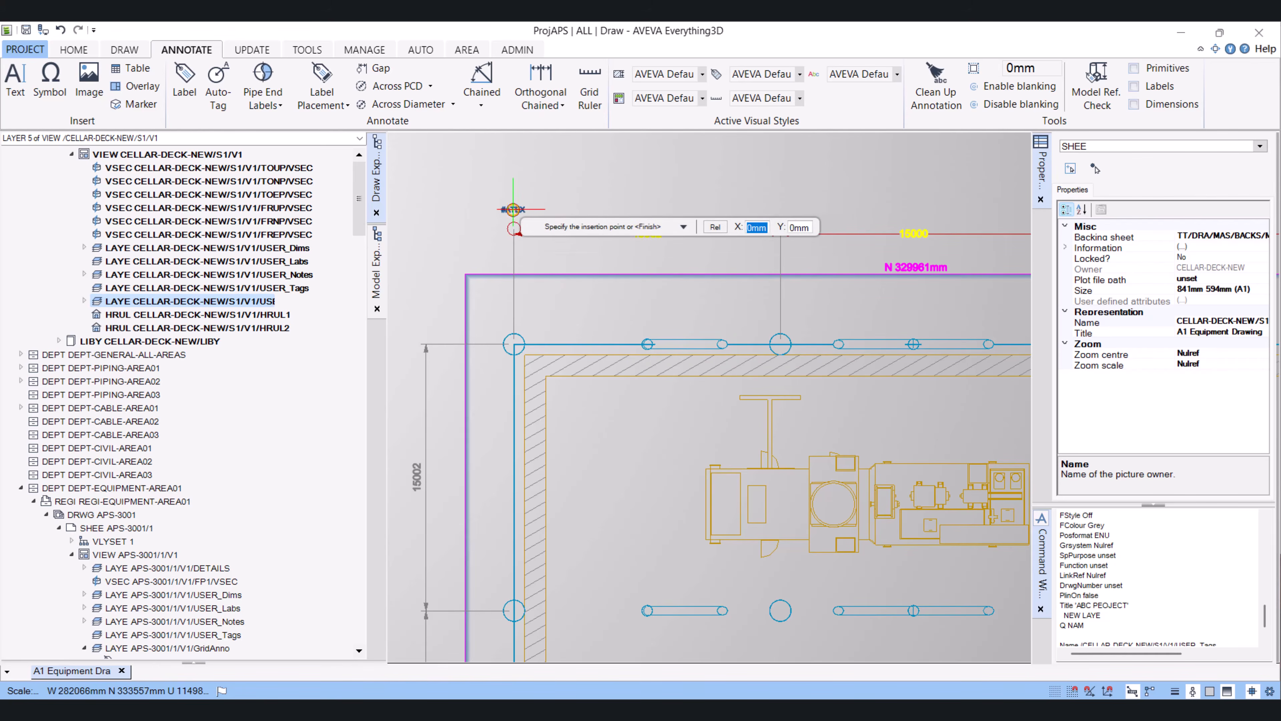
{"action": "key", "text": "Escape"}
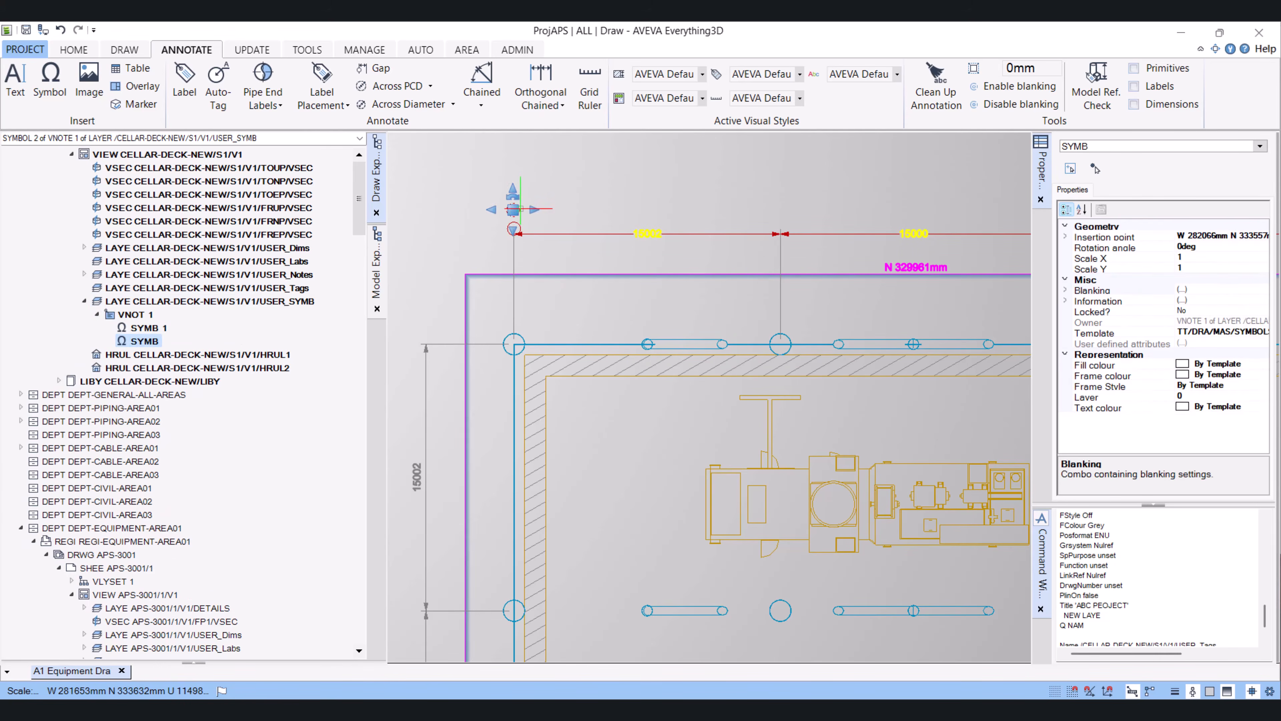
{"action": "key", "text": "Delete"}
Change the symbol's template to the grid ID bubble TT/Project_Labels/GRIDIDT
{"action": "scroll", "coordinate": [512, 223], "scroll_direction": "up", "scroll_amount": 2}
{"action": "left_click", "coordinate": [515, 230]}
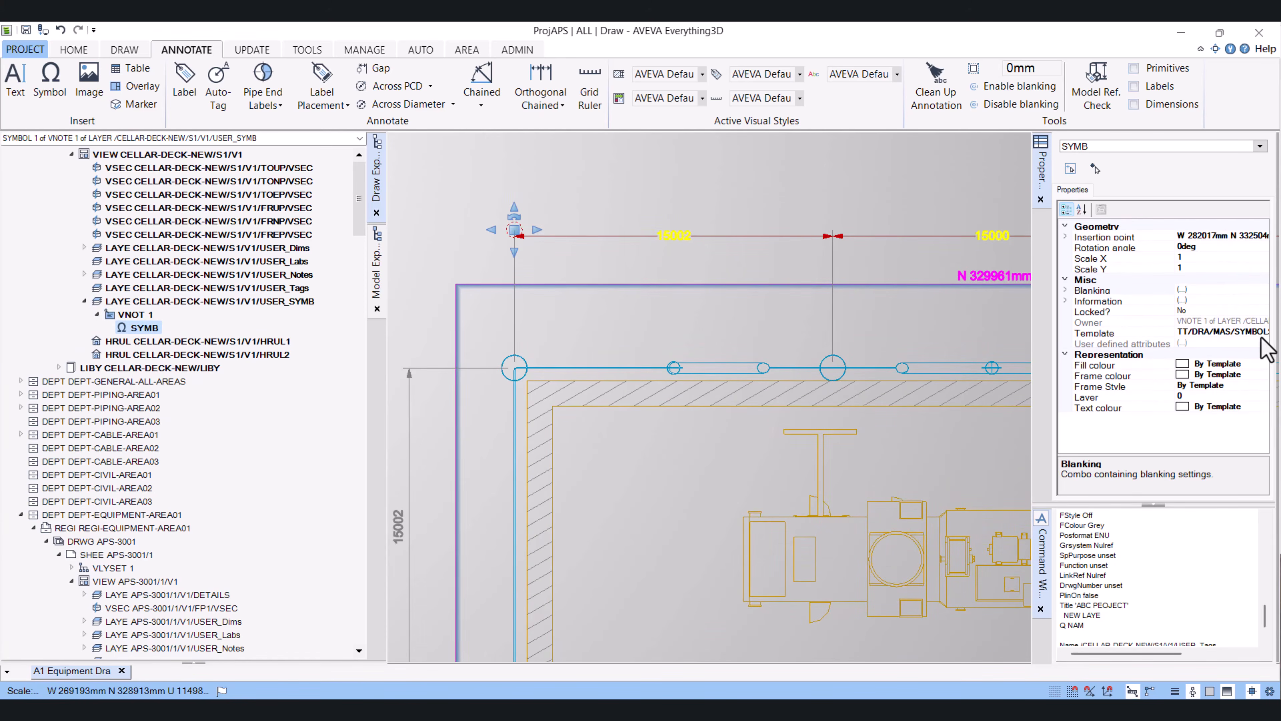
{"action": "left_click", "coordinate": [1208, 333]}
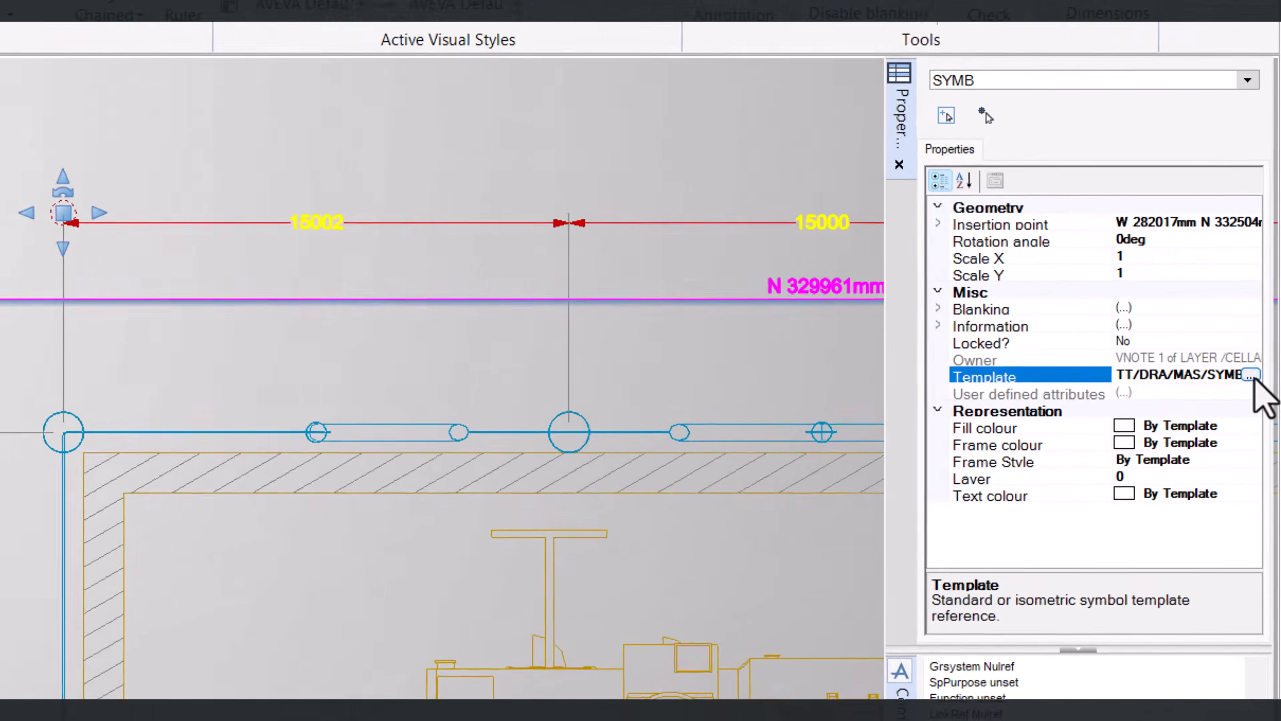
{"action": "left_click", "coordinate": [1264, 332]}
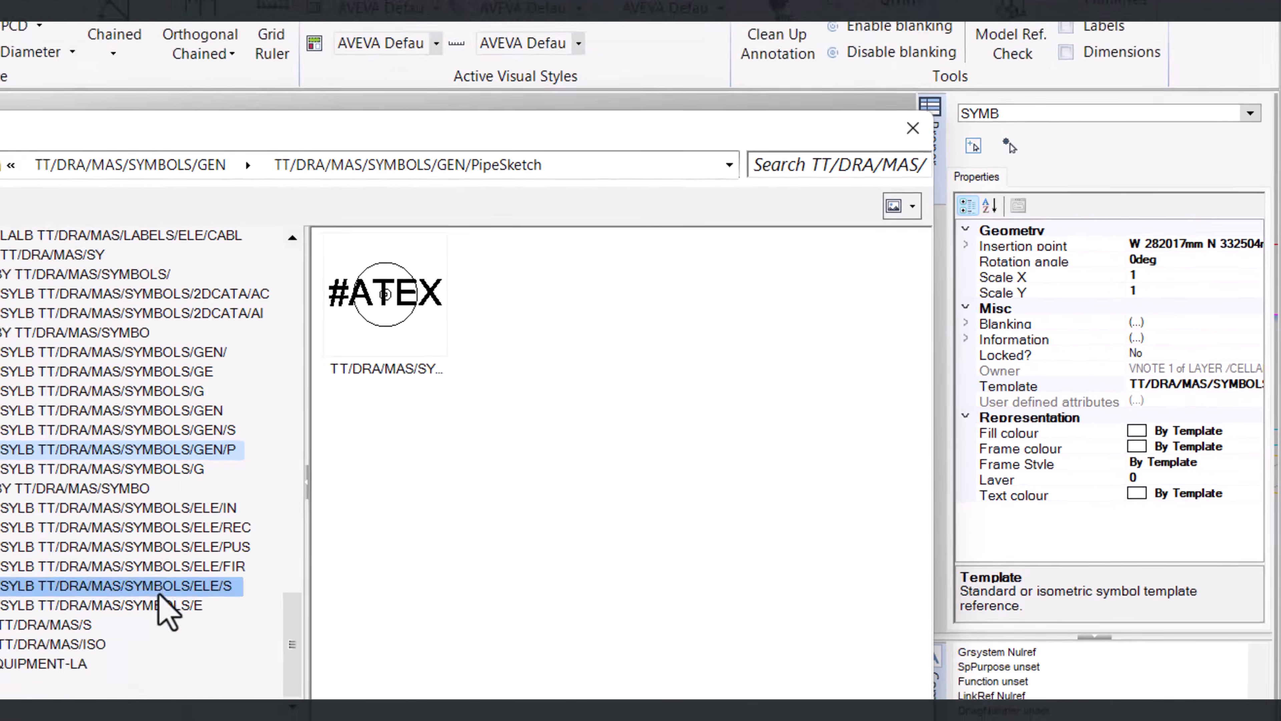
{"action": "scroll", "coordinate": [76, 609], "scroll_direction": "up", "scroll_amount": 8}
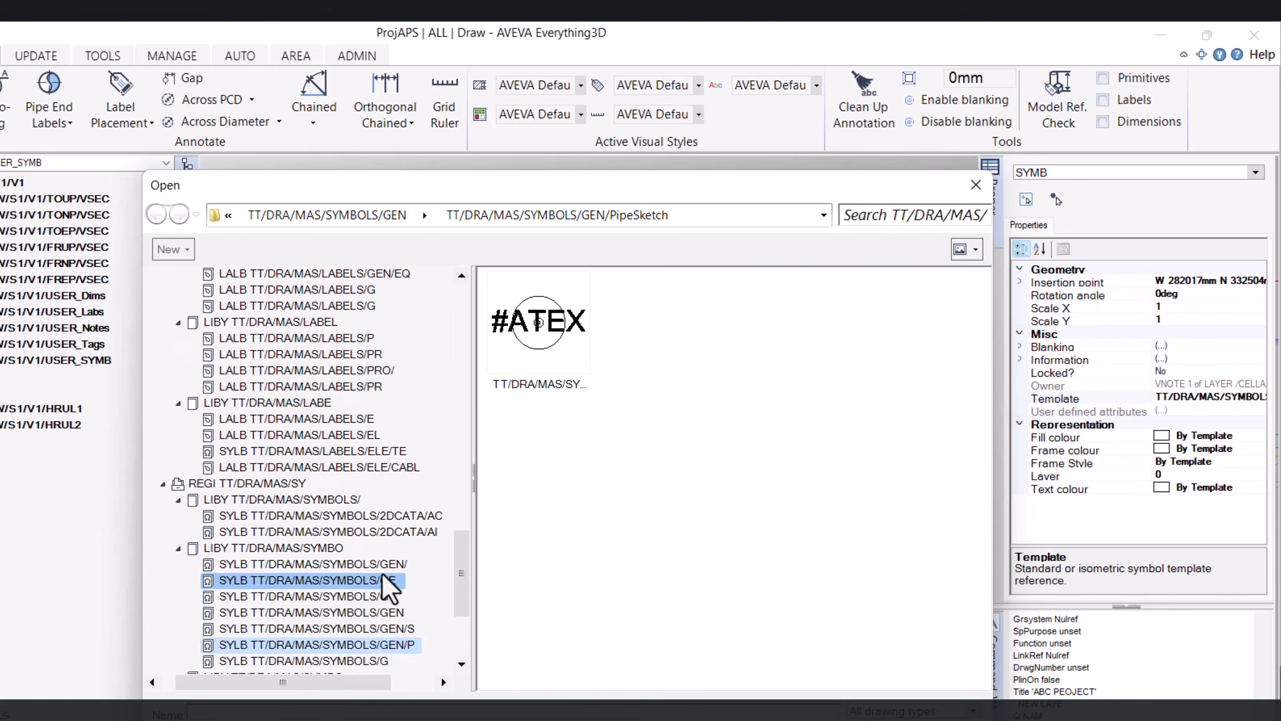
{"action": "left_click_drag", "start_coordinate": [458, 529], "coordinate": [459, 345]}
{"action": "left_click", "coordinate": [163, 322]}
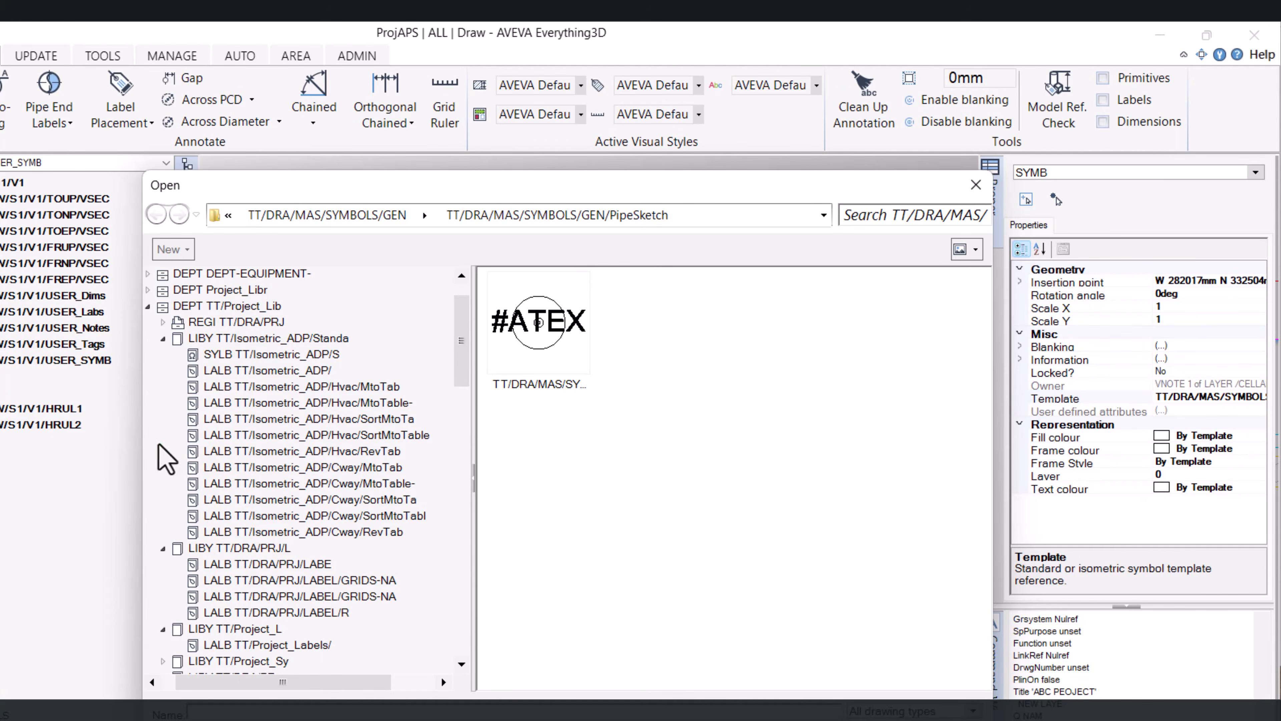
{"action": "left_click", "coordinate": [313, 645]}
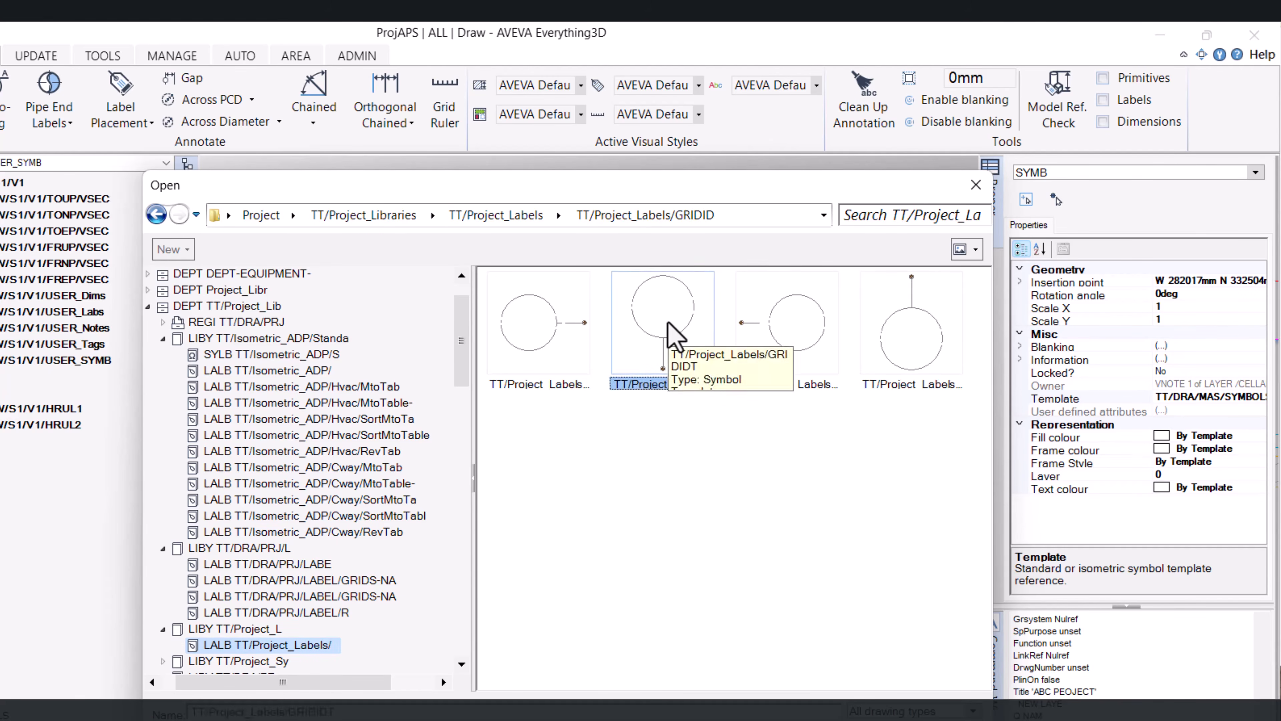
{"action": "left_click", "coordinate": [676, 338]}
{"action": "left_click", "coordinate": [945, 614]}
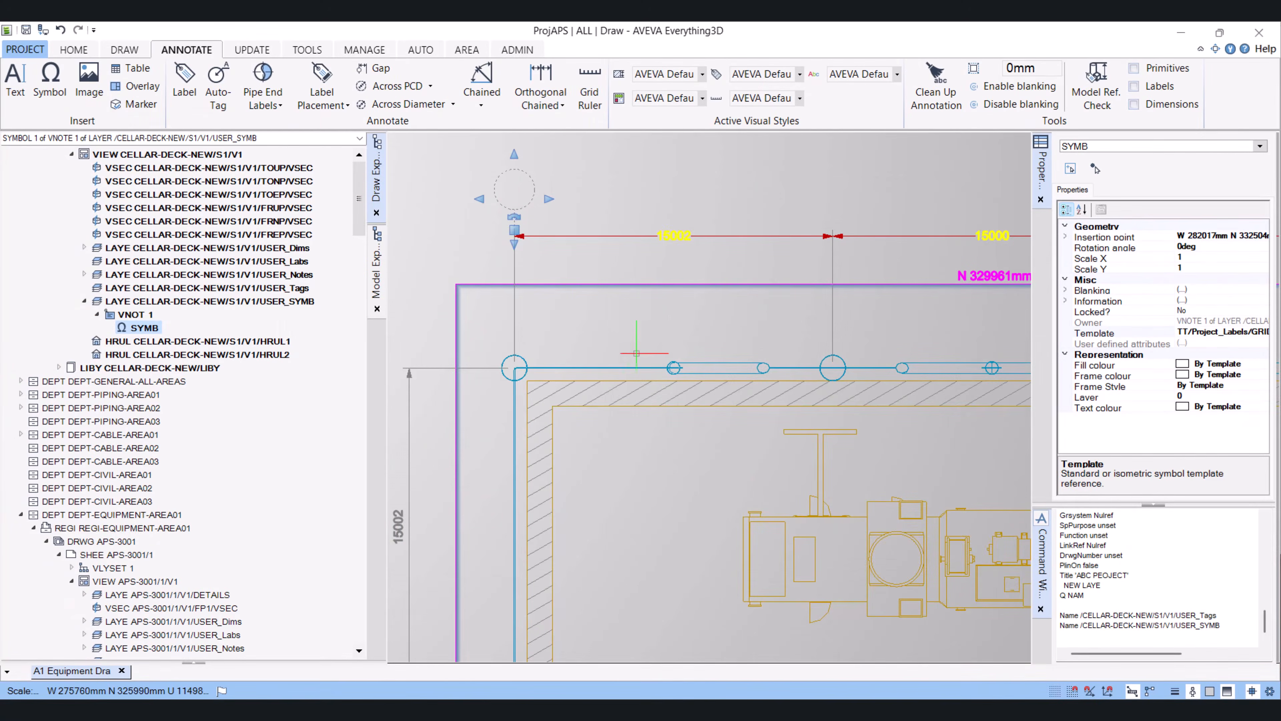
Create a new view note in the USER_SYMB layer
{"action": "scroll", "coordinate": [668, 343], "scroll_direction": "down", "scroll_amount": 4}
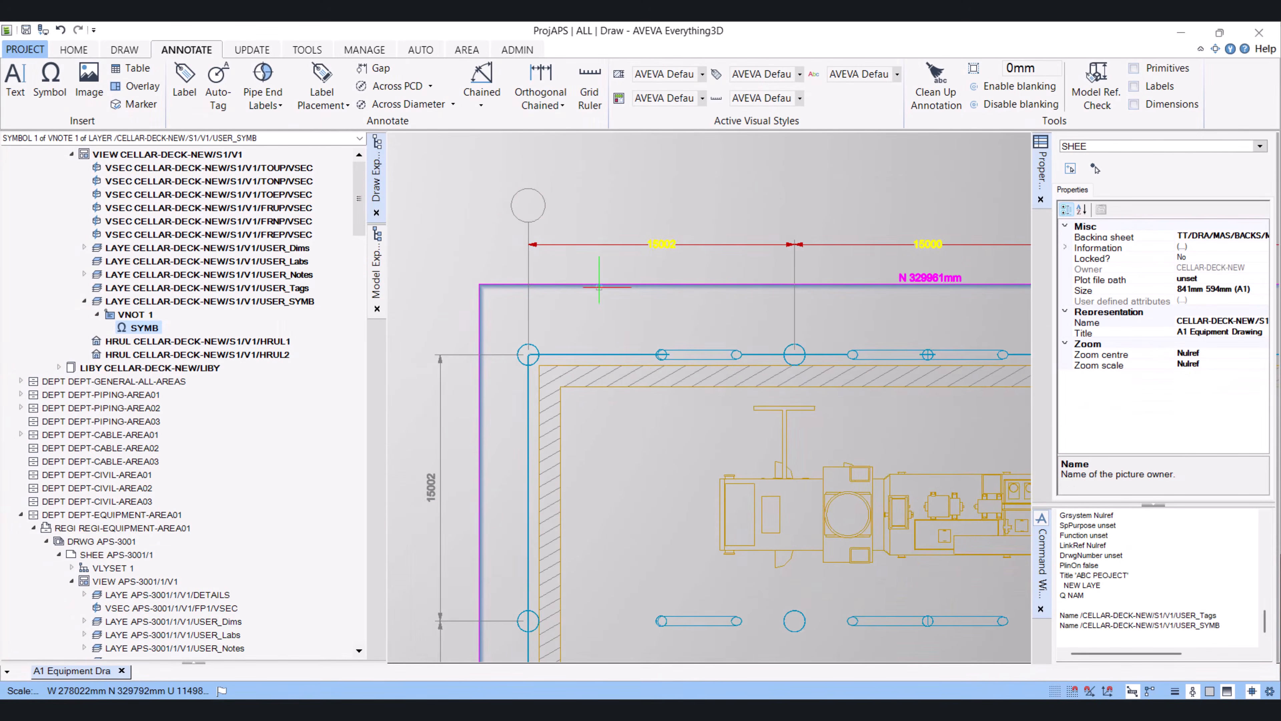
{"action": "scroll", "coordinate": [559, 222], "scroll_direction": "up", "scroll_amount": 4}
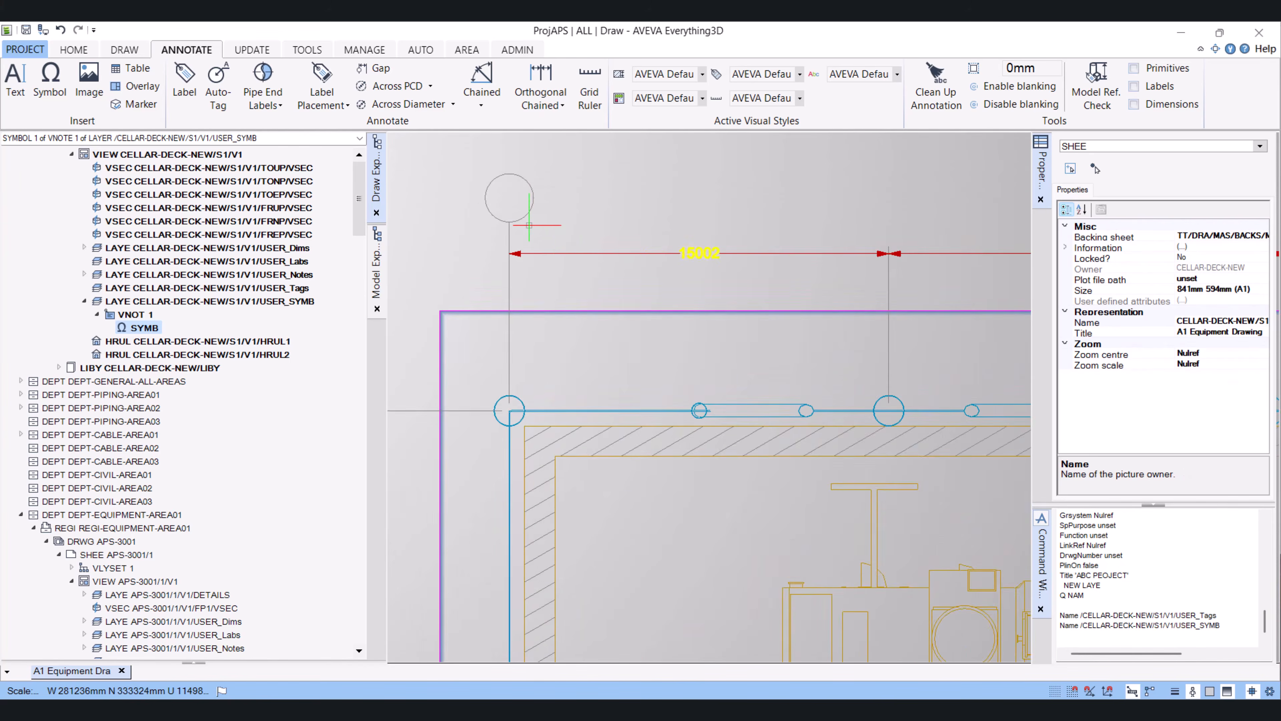
{"action": "scroll", "coordinate": [609, 300], "scroll_direction": "down", "scroll_amount": 2}
{"action": "scroll", "coordinate": [680, 385], "scroll_direction": "up", "scroll_amount": 3}
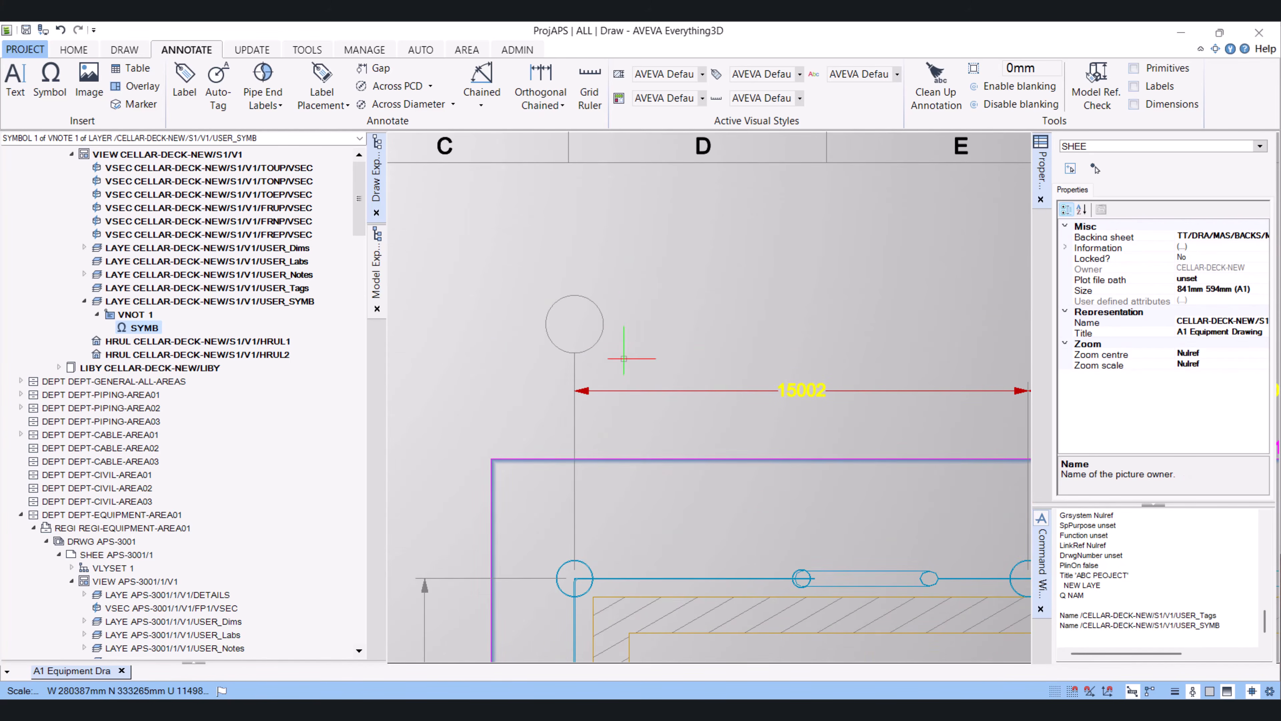
{"action": "left_click", "coordinate": [136, 303]}
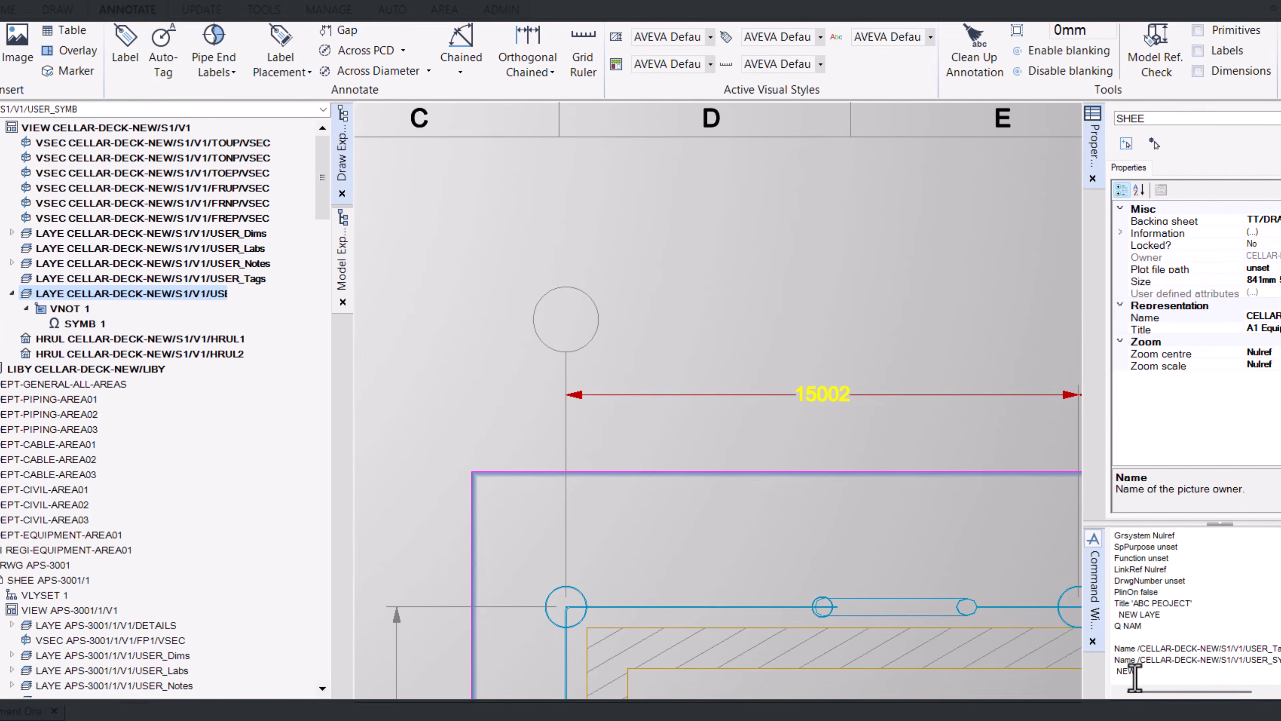
{"action": "key", "text": "Return"}
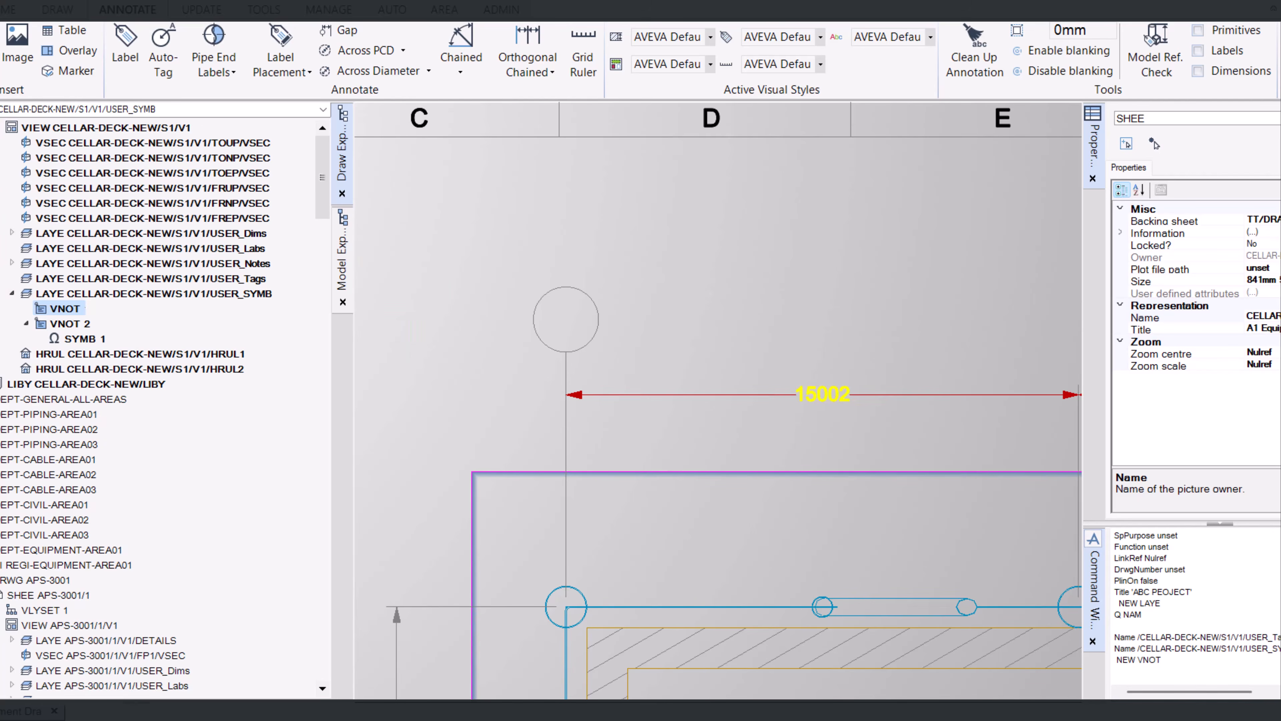
Add the text A inside the grid bubble at the top of the leftmost gridline
{"action": "left_click", "coordinate": [14, 81]}
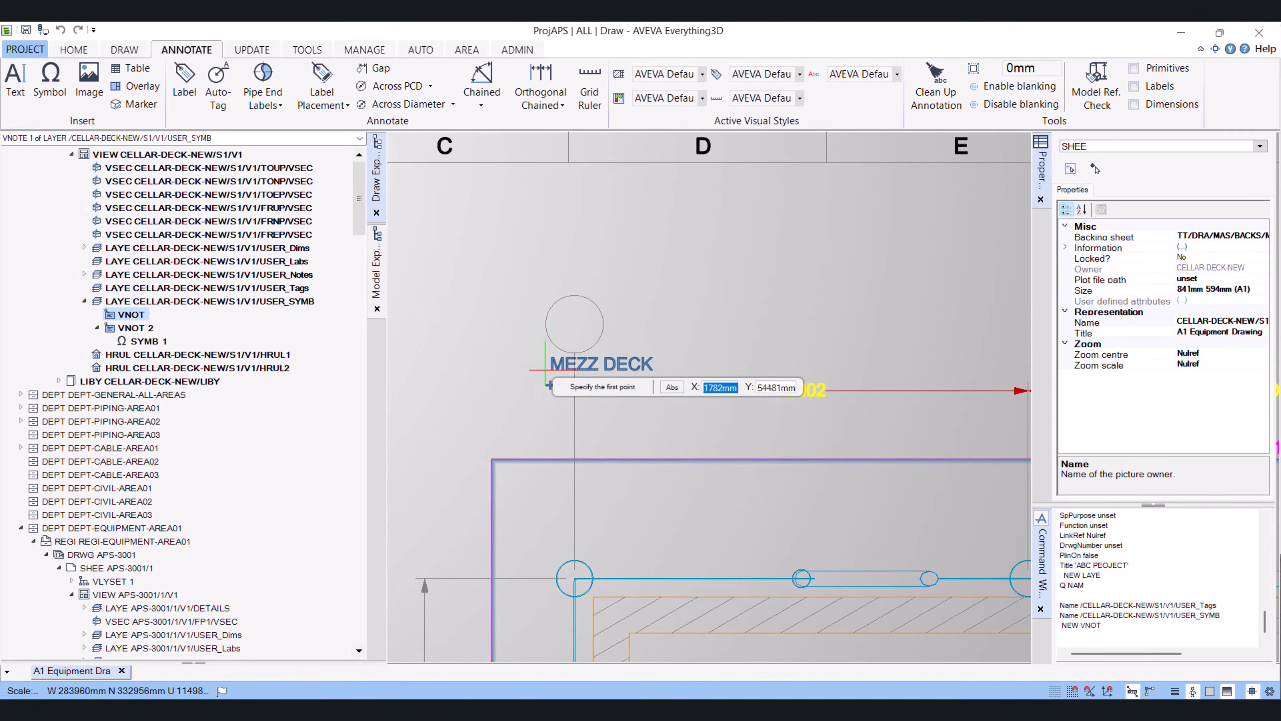
{"action": "left_click", "coordinate": [567, 344]}
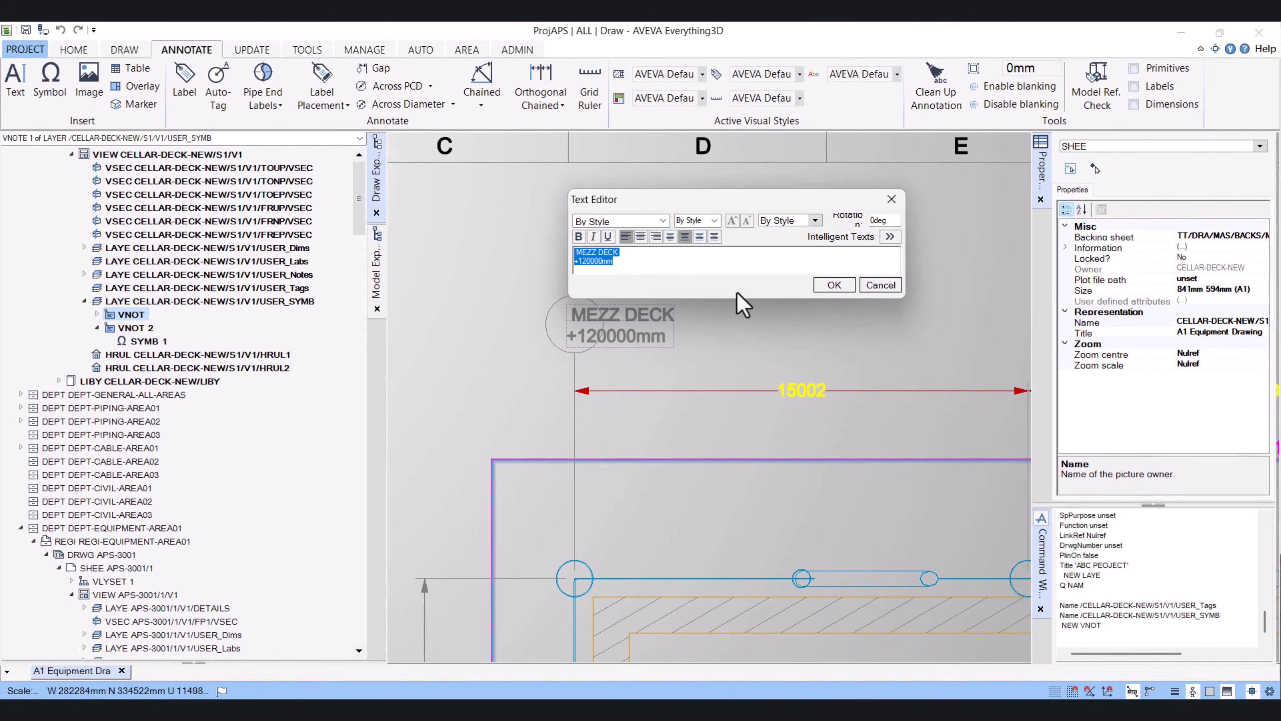
{"action": "type", "text": "A"}
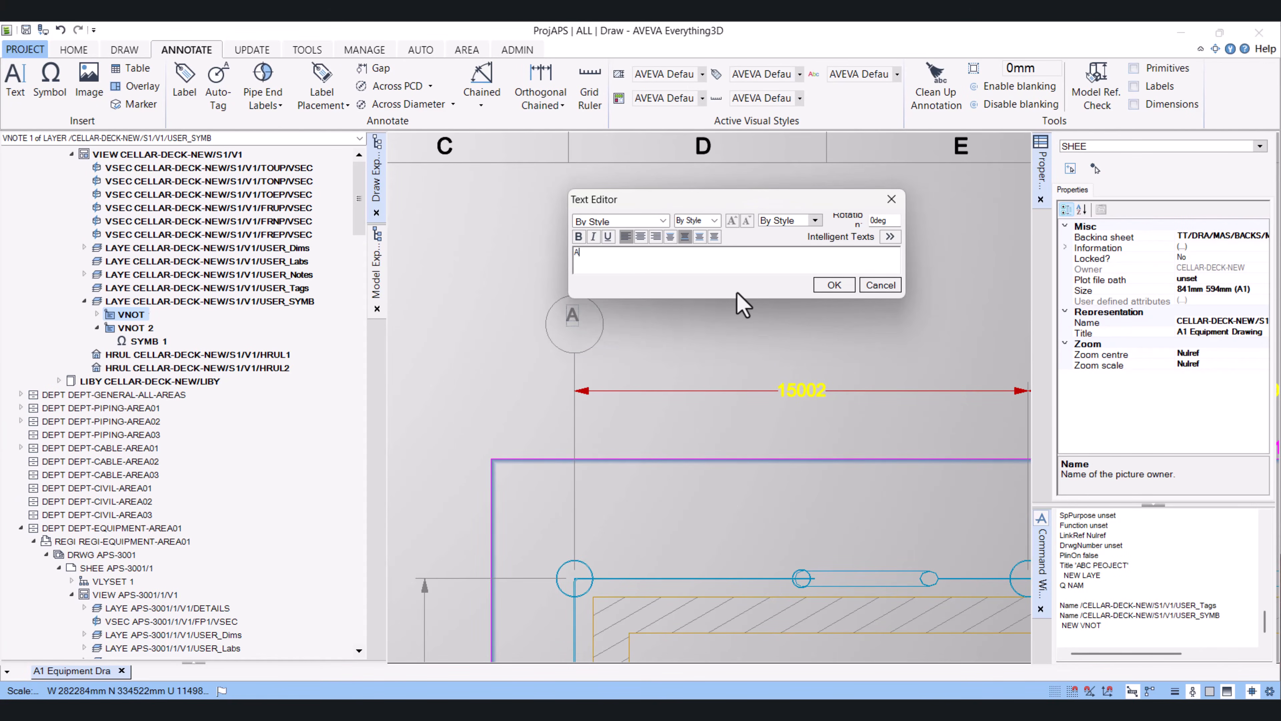
{"action": "left_click", "coordinate": [834, 285]}
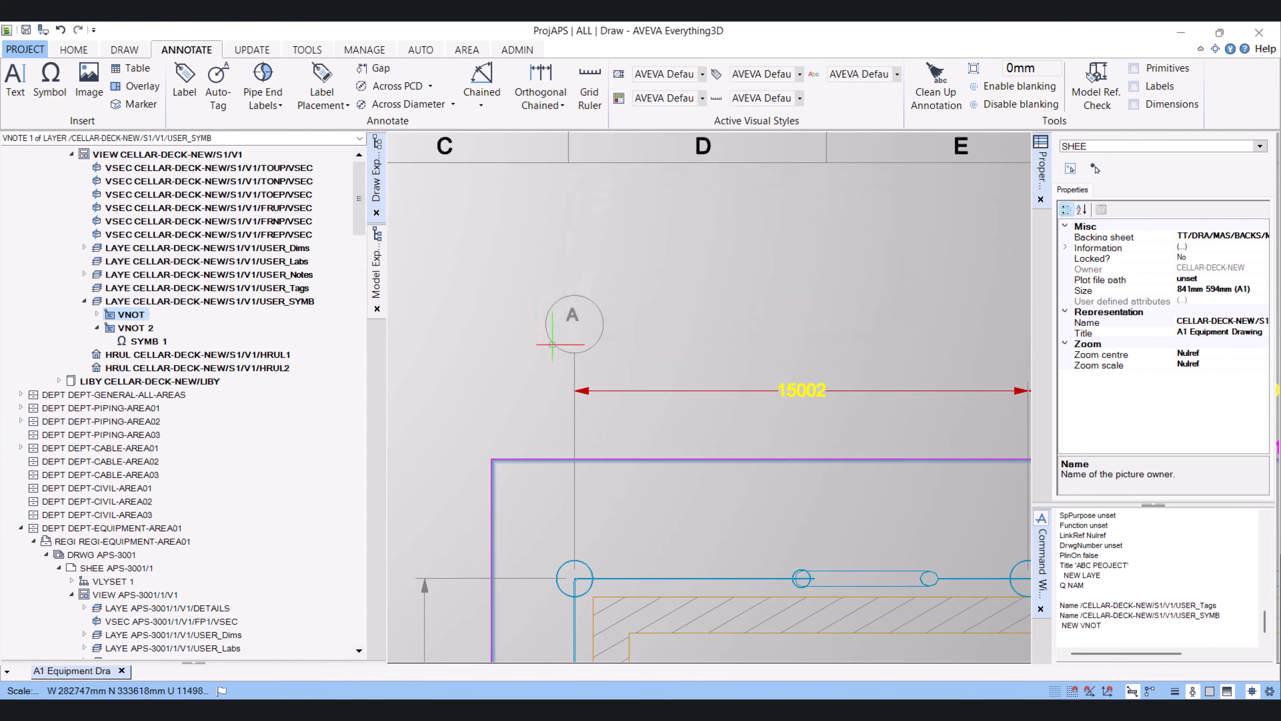
Move the A text to centre it inside the grid bubble
{"action": "scroll", "coordinate": [598, 331], "scroll_direction": "up", "scroll_amount": 2}
{"action": "left_click", "coordinate": [565, 310]}
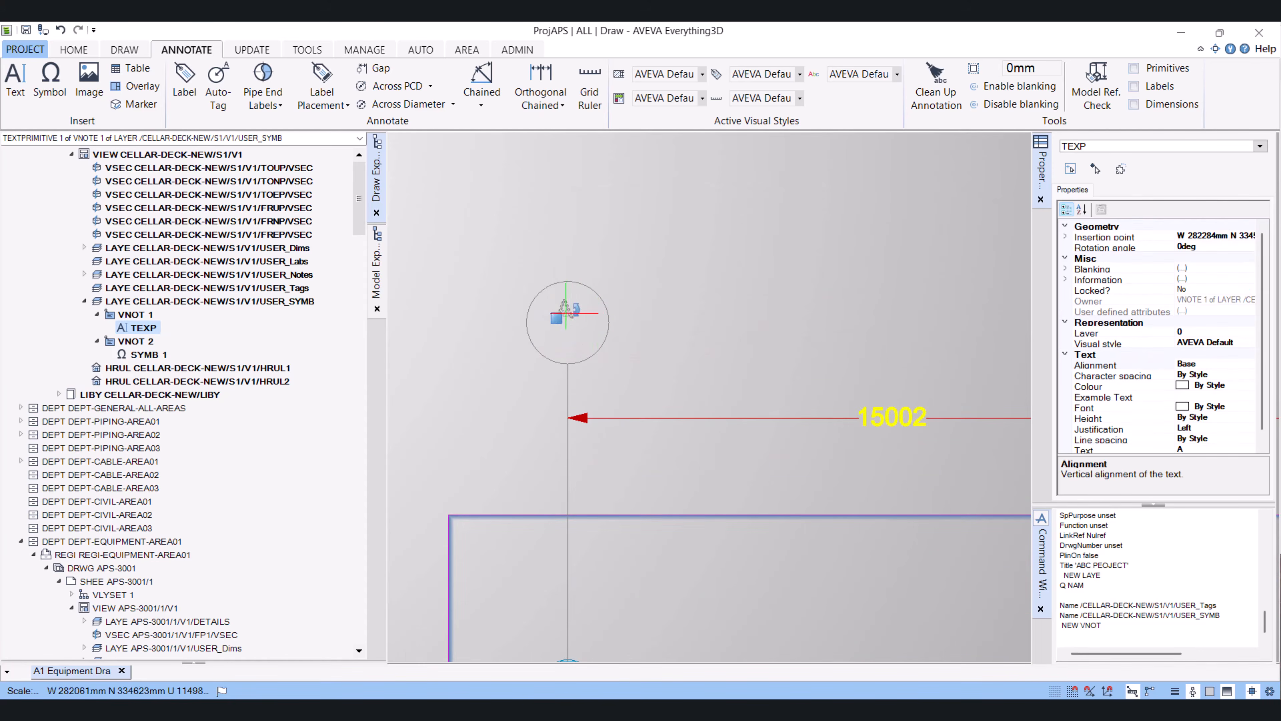
{"action": "left_click", "coordinate": [556, 318]}
{"action": "left_click", "coordinate": [564, 330]}
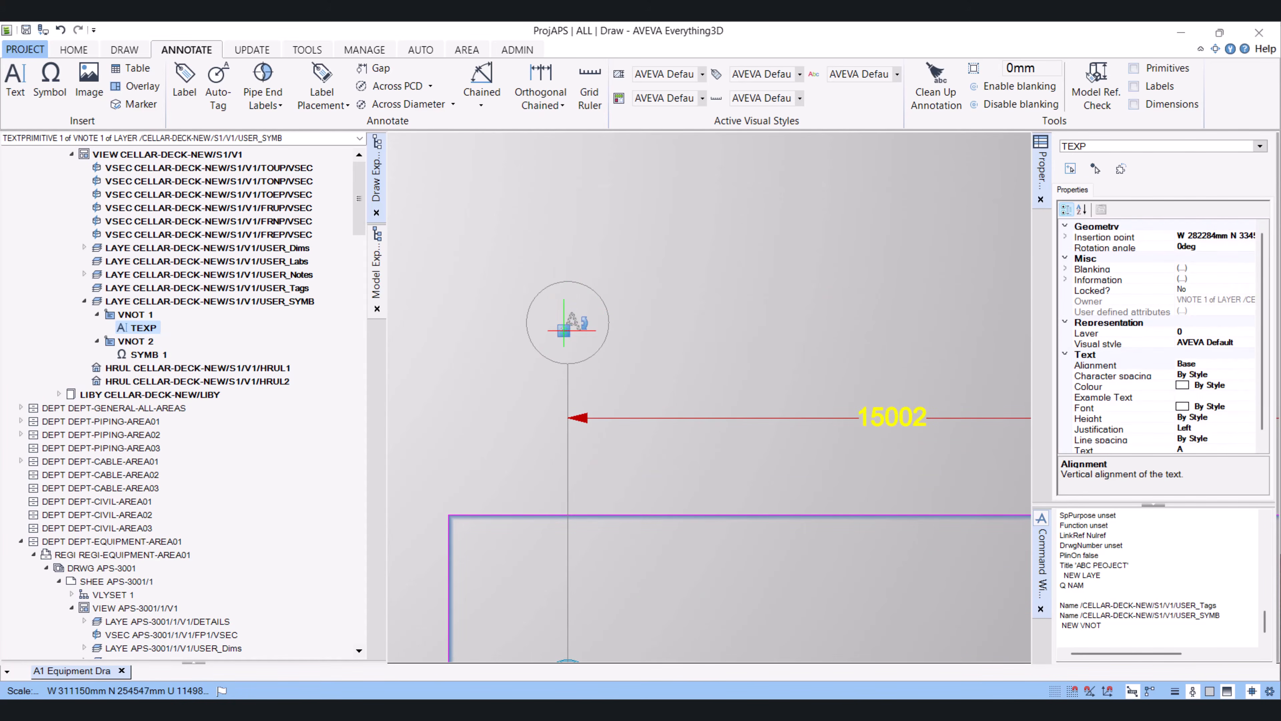
{"action": "left_click", "coordinate": [564, 331]}
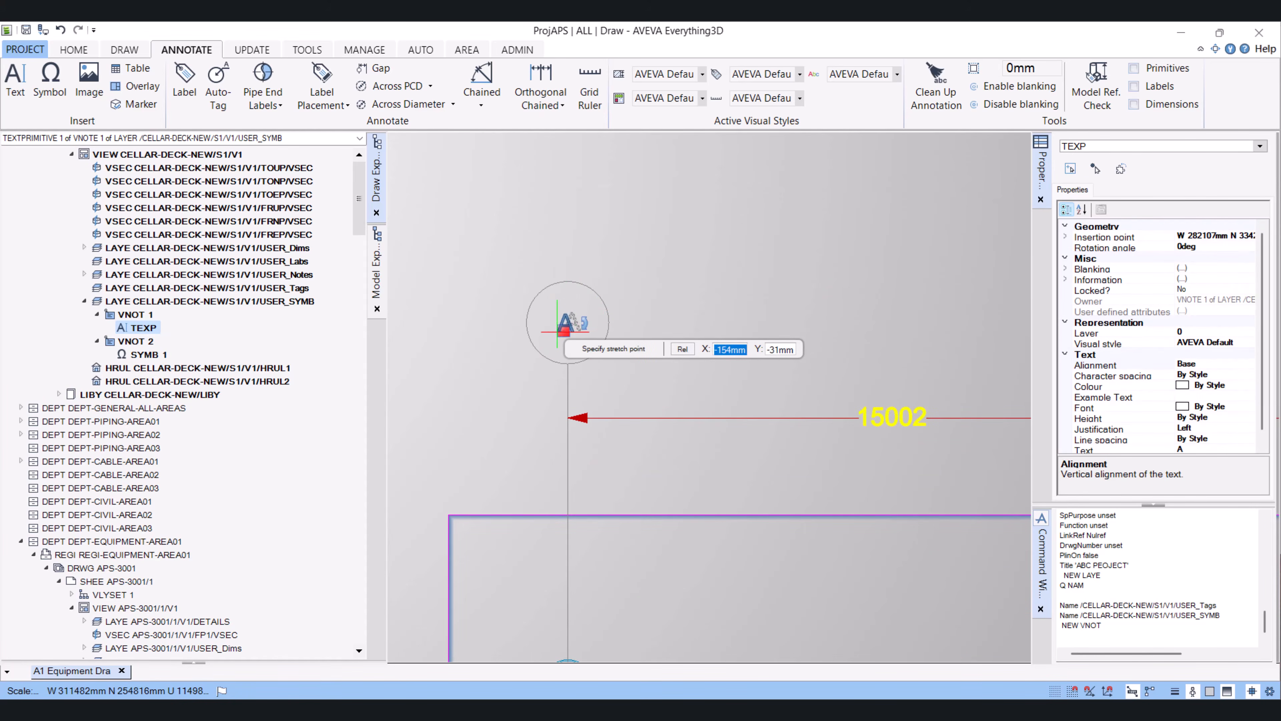
{"action": "left_click", "coordinate": [557, 331]}
{"action": "key", "text": "Escape"}
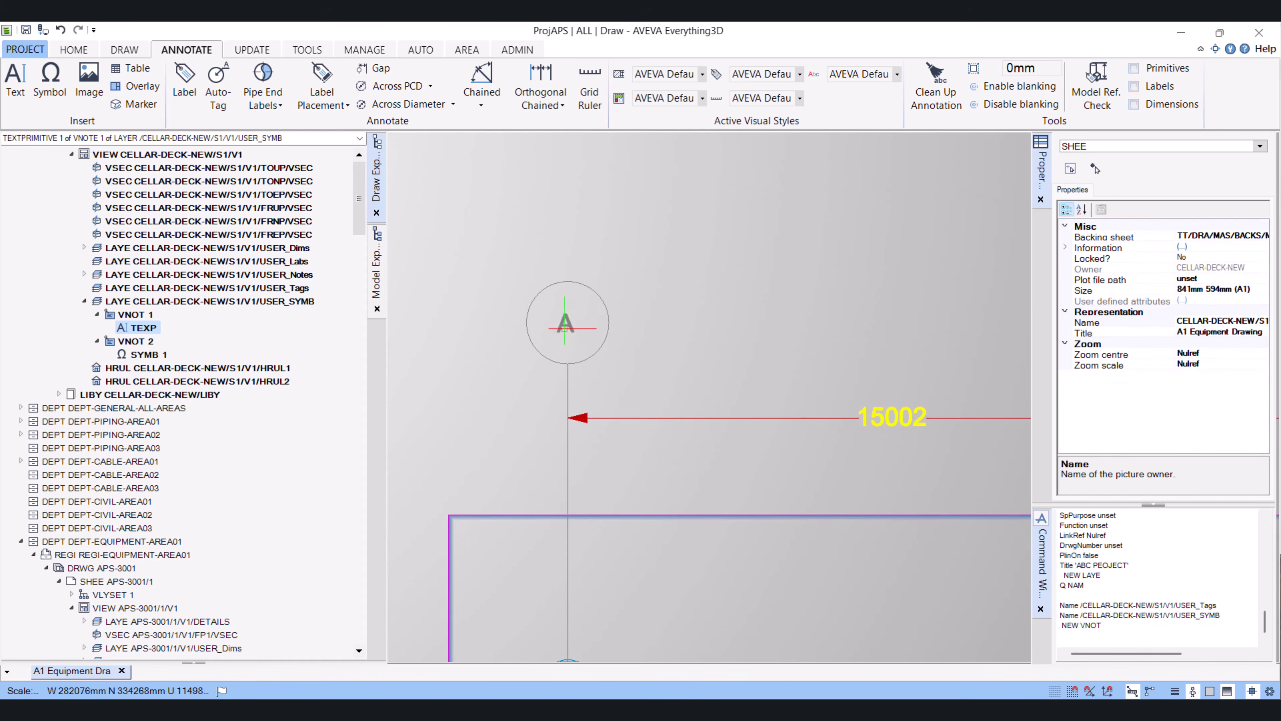
Set the A text's height to 7mm and re-centre it inside the grid bubble
{"action": "left_click", "coordinate": [564, 322]}
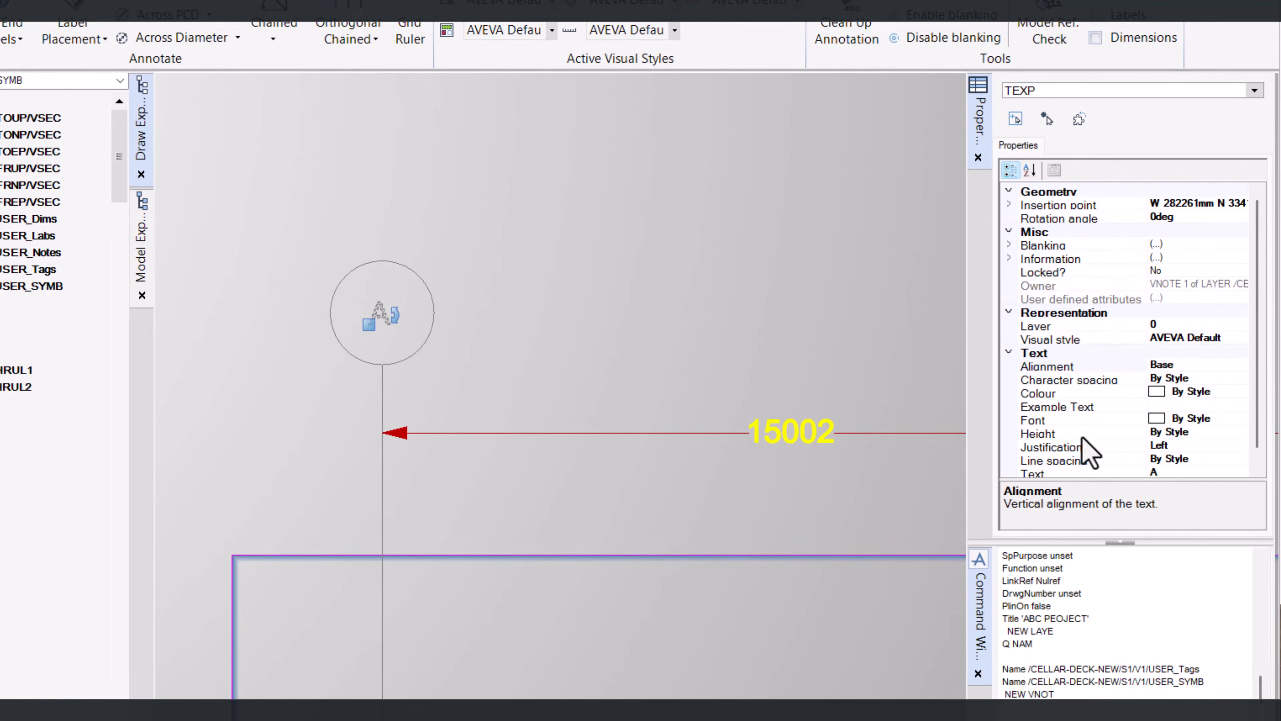
{"action": "left_click", "coordinate": [1221, 433]}
{"action": "left_click", "coordinate": [1240, 431]}
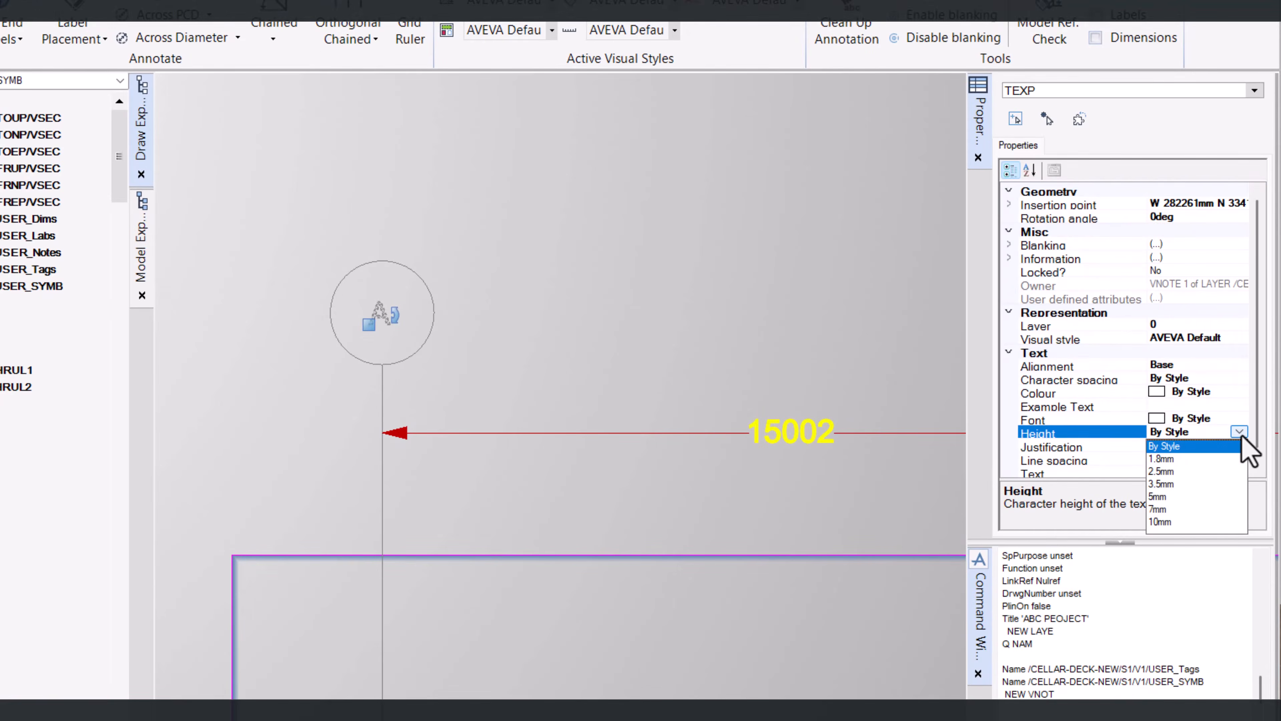
{"action": "left_click", "coordinate": [1165, 510]}
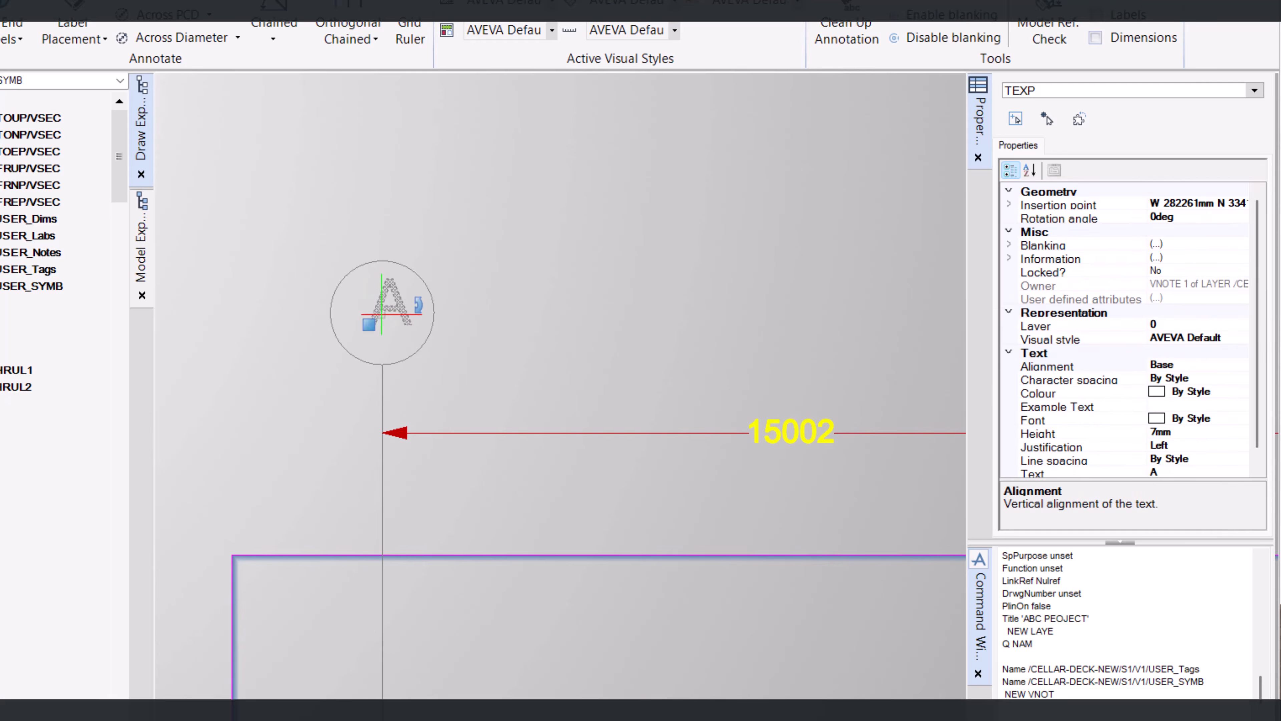
{"action": "left_click", "coordinate": [369, 325]}
{"action": "left_click", "coordinate": [358, 332]}
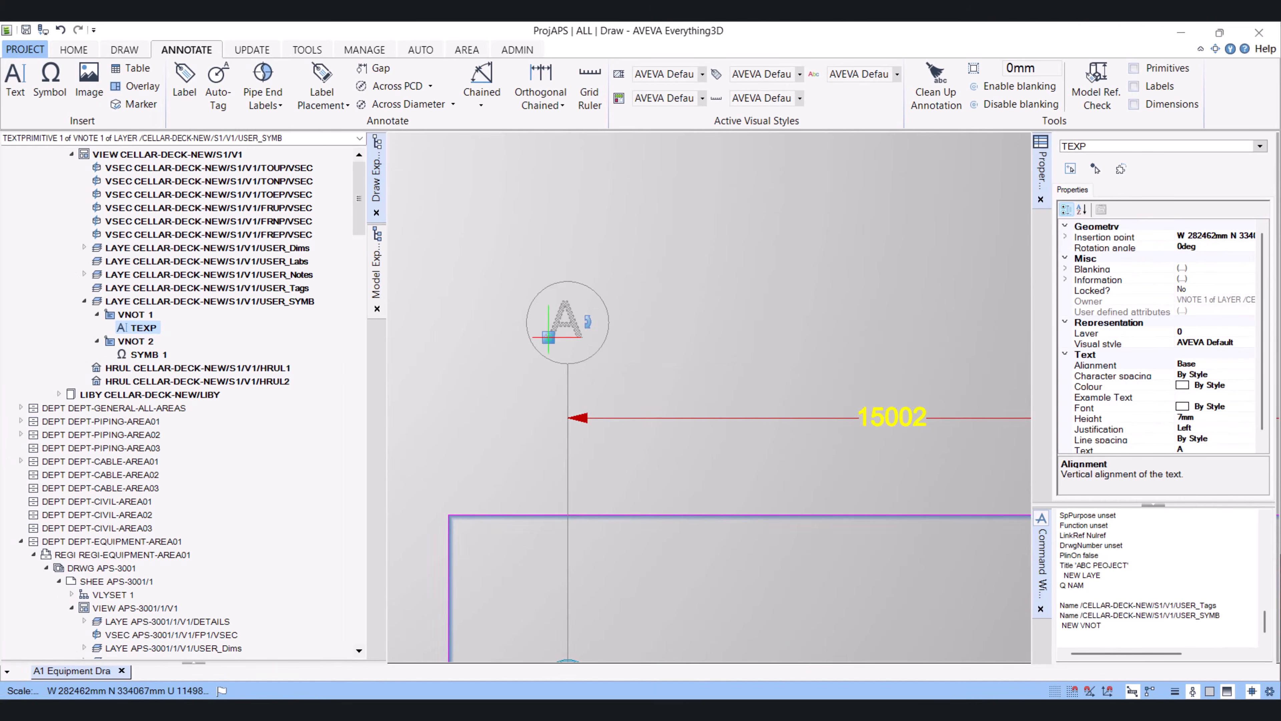
{"action": "key", "text": "Escape"}
Copy the A grid bubble with its text onto the tops of the next three vertical gridlines
{"action": "scroll", "coordinate": [623, 291], "scroll_direction": "down", "scroll_amount": 5}
{"action": "scroll", "coordinate": [891, 342], "scroll_direction": "down", "scroll_amount": 3}
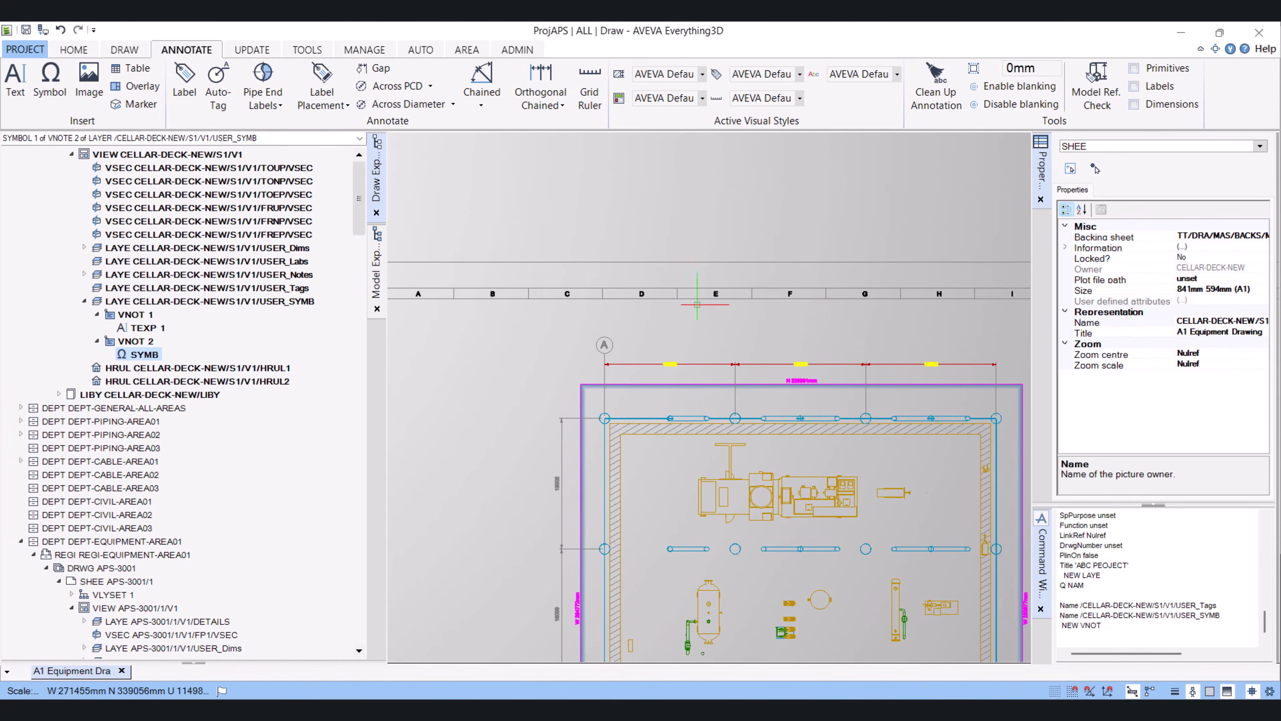
{"action": "scroll", "coordinate": [697, 304], "scroll_direction": "up", "scroll_amount": 2}
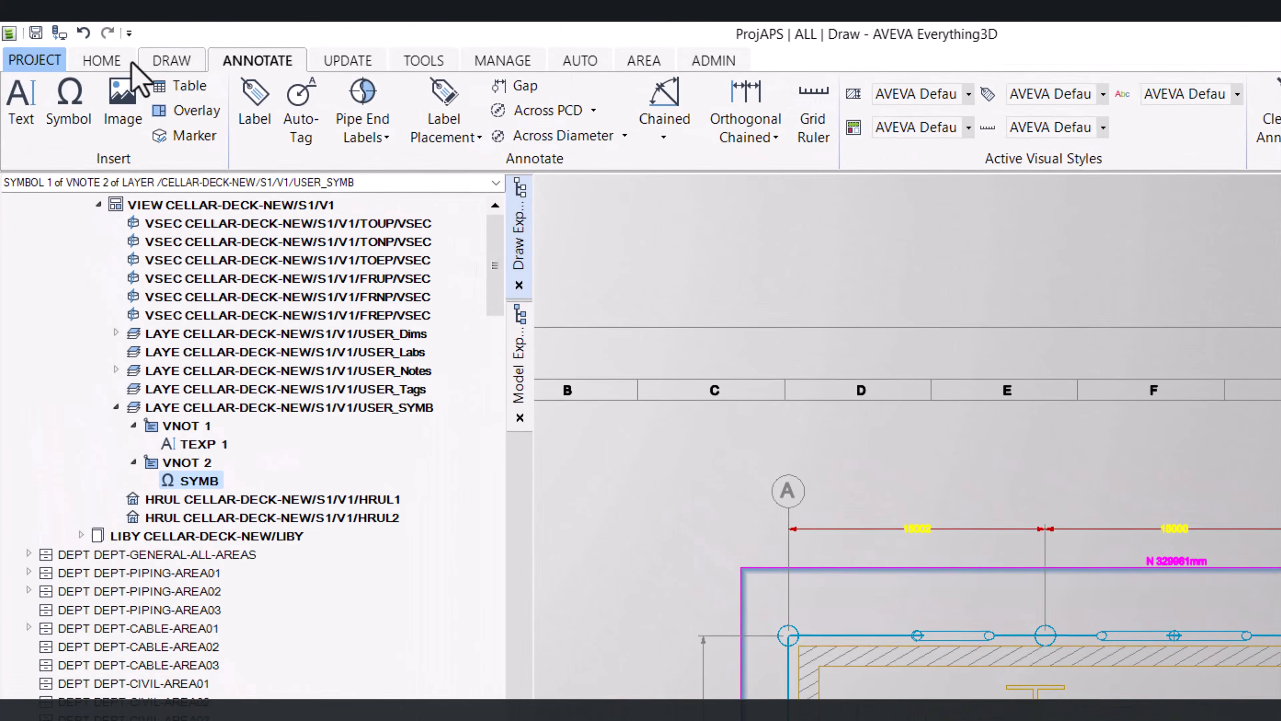
{"action": "left_click", "coordinate": [80, 51]}
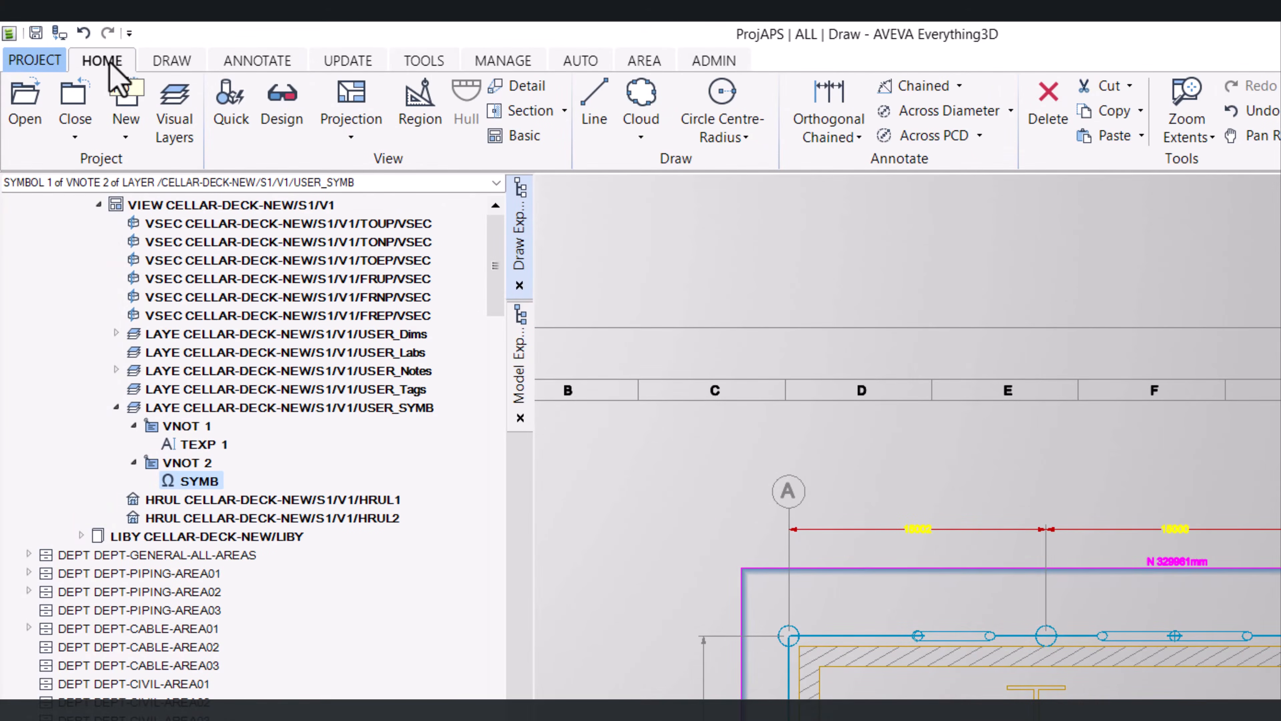
{"action": "left_click", "coordinate": [169, 61]}
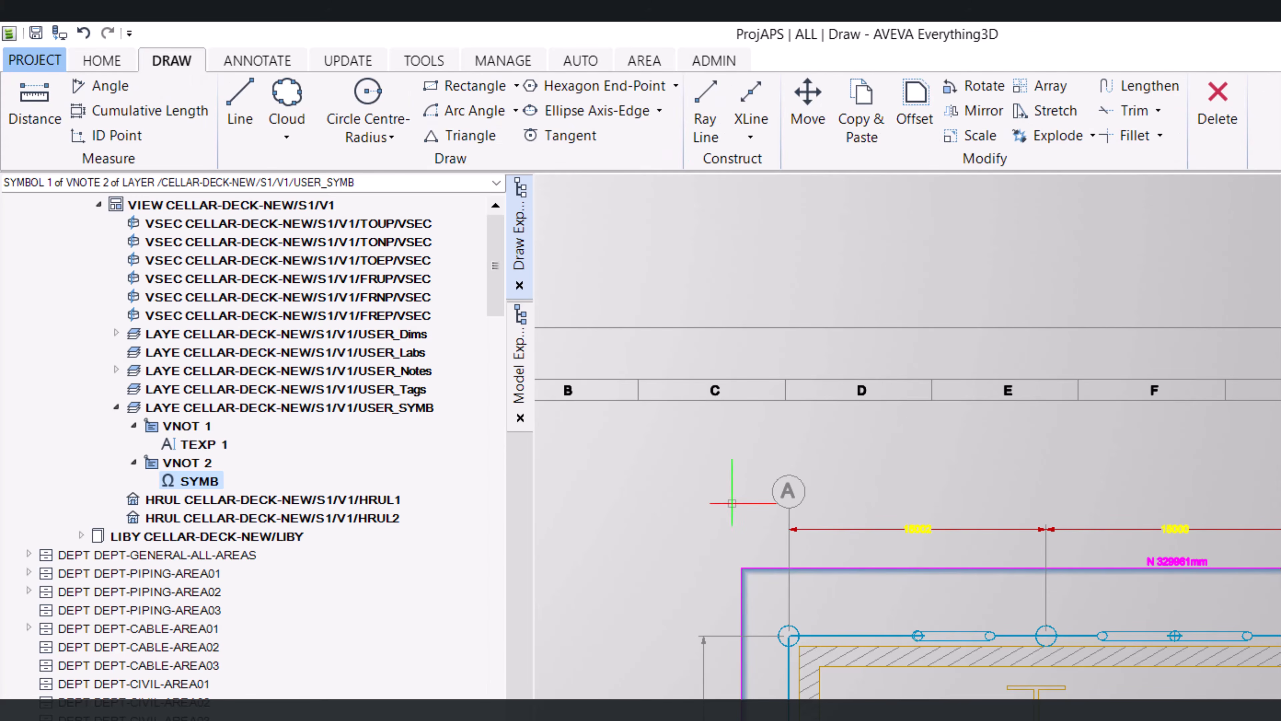
{"action": "scroll", "coordinate": [784, 515], "scroll_direction": "up", "scroll_amount": 3}
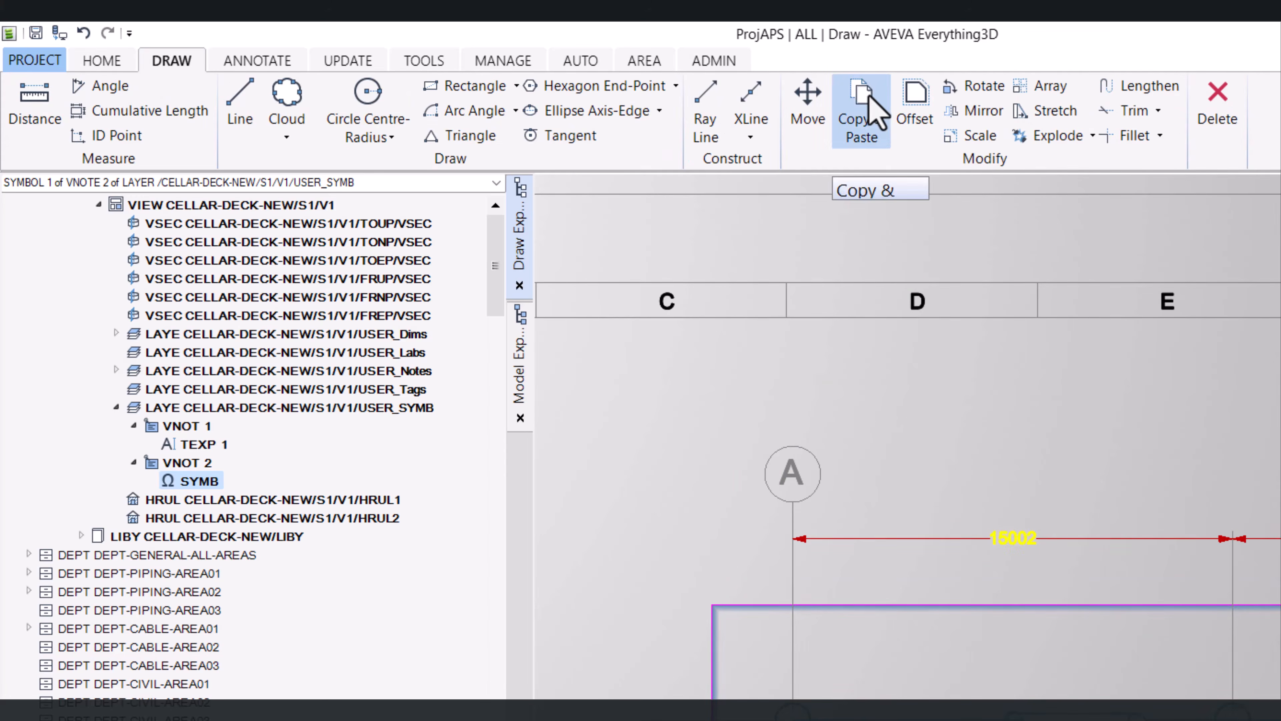
{"action": "left_click", "coordinate": [871, 109]}
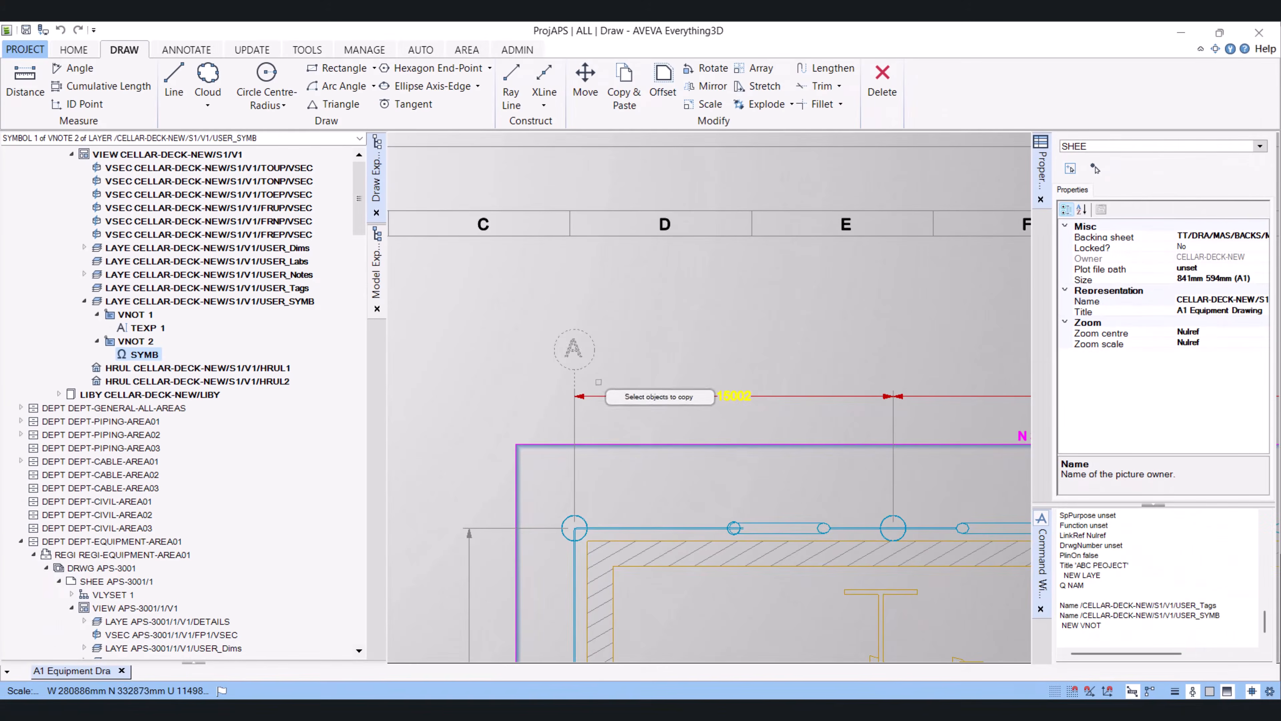
{"action": "right_click", "coordinate": [825, 522]}
{"action": "left_click", "coordinate": [649, 379]}
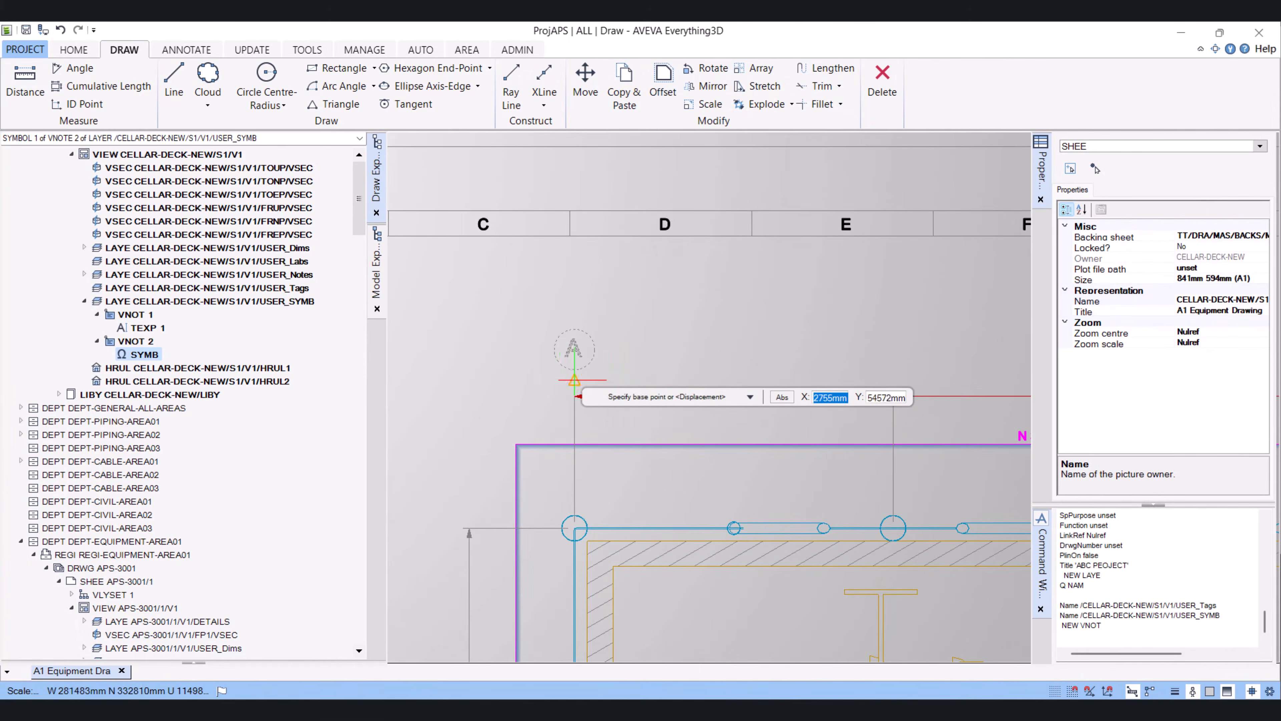
{"action": "scroll", "coordinate": [574, 404], "scroll_direction": "up", "scroll_amount": 3}
{"action": "scroll", "coordinate": [575, 408], "scroll_direction": "up", "scroll_amount": 2}
{"action": "left_click", "coordinate": [588, 365]}
{"action": "scroll", "coordinate": [559, 341], "scroll_direction": "down", "scroll_amount": 6}
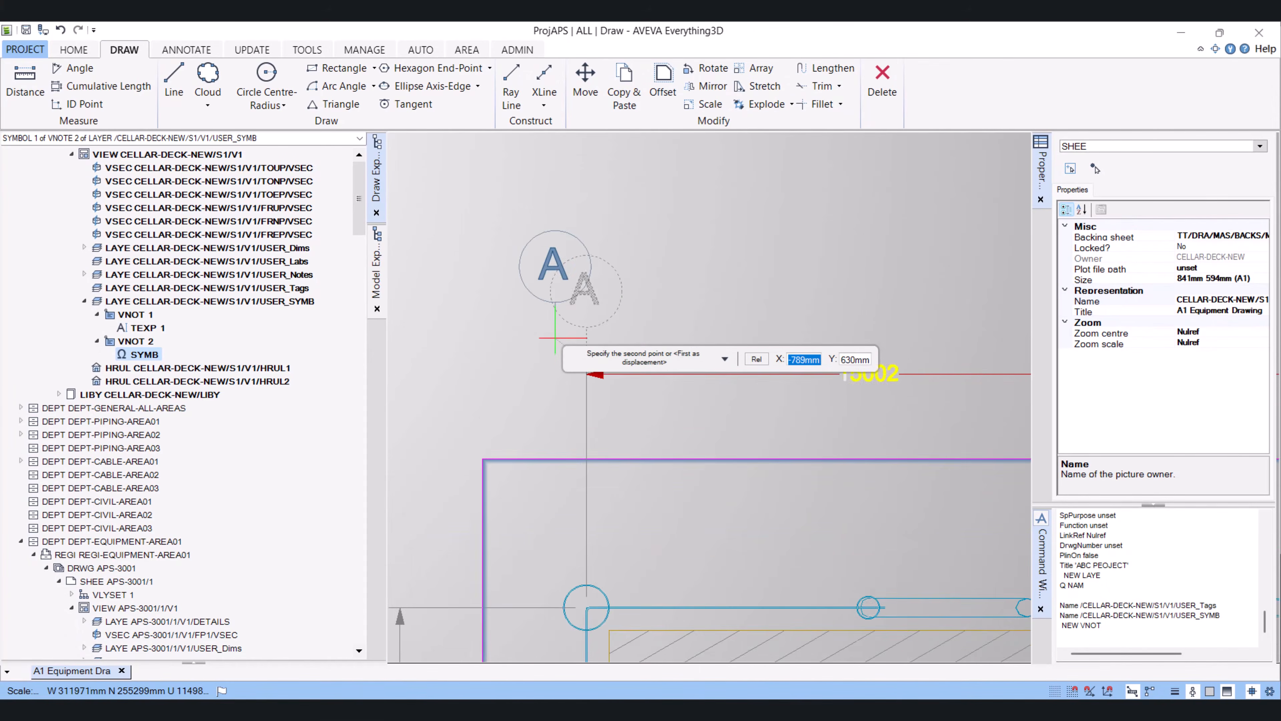
{"action": "middle_click_drag", "start_coordinate": [769, 373], "coordinate": [675, 378]}
{"action": "scroll", "coordinate": [752, 361], "scroll_direction": "up", "scroll_amount": 2}
{"action": "scroll", "coordinate": [759, 361], "scroll_direction": "up", "scroll_amount": 1}
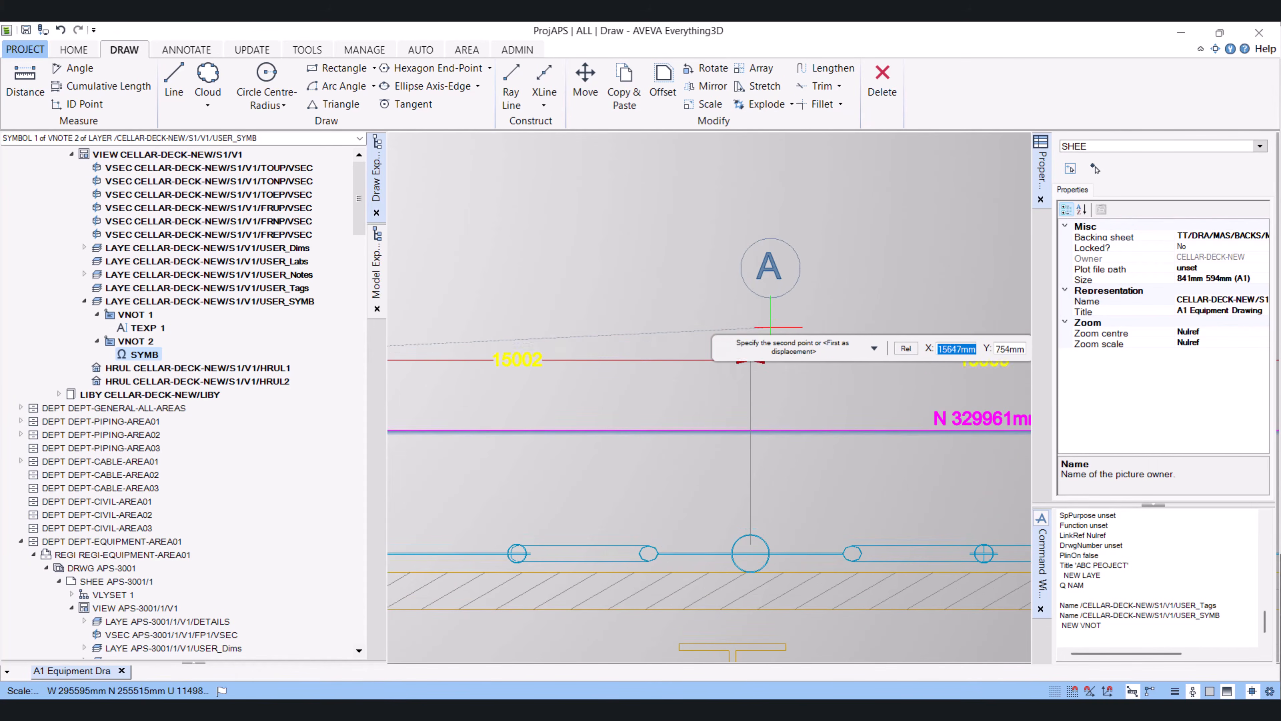
{"action": "left_click", "coordinate": [752, 351]}
{"action": "middle_click_drag", "start_coordinate": [836, 395], "coordinate": [506, 372]}
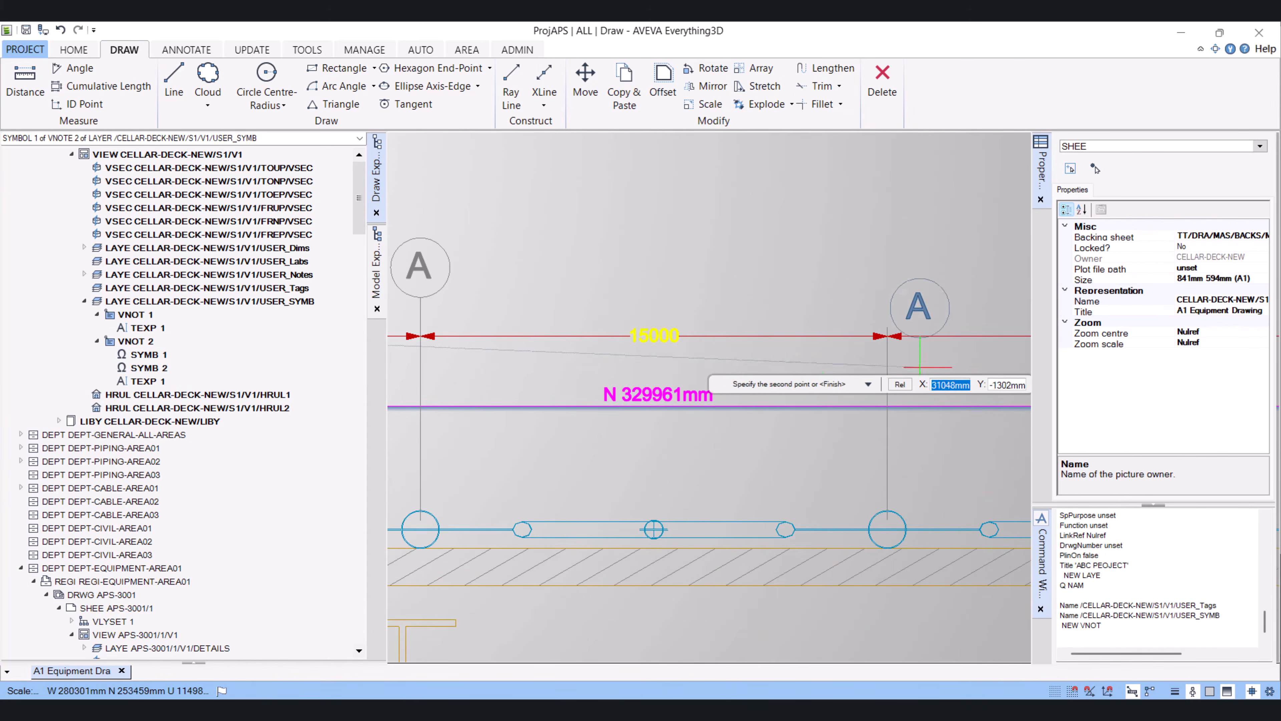
{"action": "left_click", "coordinate": [887, 327]}
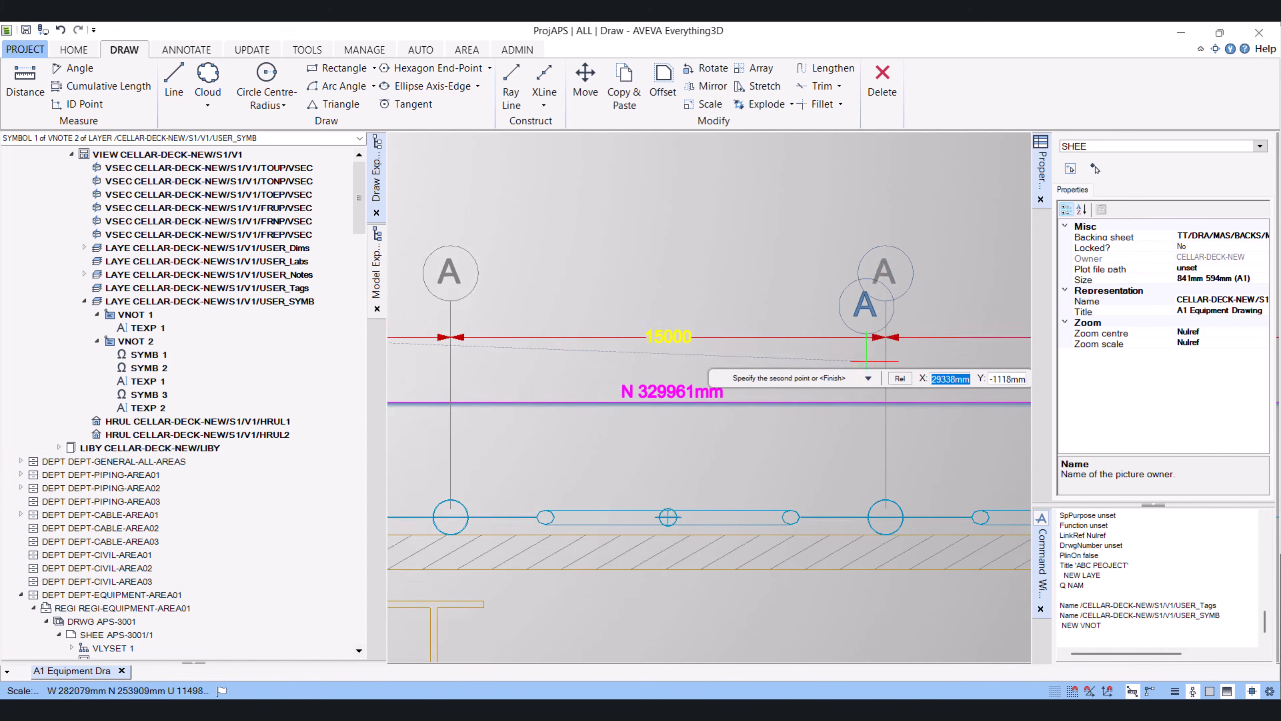
{"action": "scroll", "coordinate": [887, 328], "scroll_direction": "down", "scroll_amount": 5}
{"action": "scroll", "coordinate": [827, 379], "scroll_direction": "up", "scroll_amount": 3}
{"action": "scroll", "coordinate": [845, 382], "scroll_direction": "up", "scroll_amount": 2}
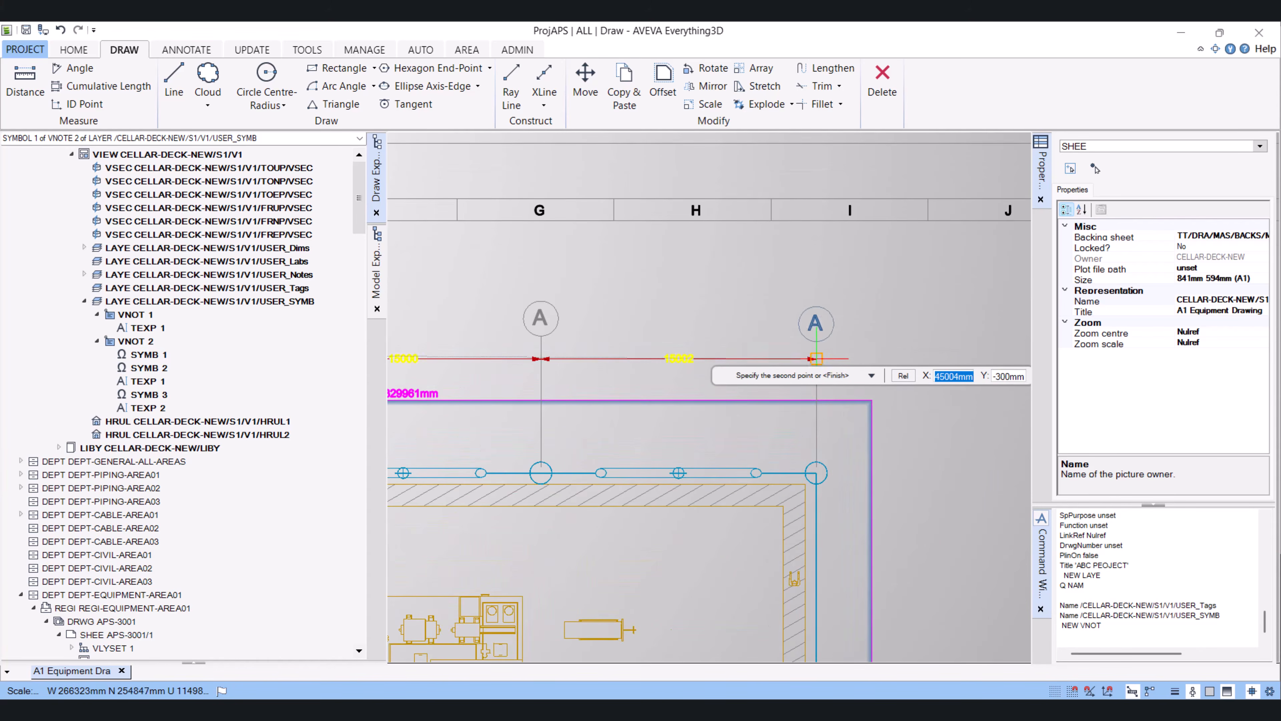
{"action": "left_click", "coordinate": [820, 350]}
{"action": "scroll", "coordinate": [825, 354], "scroll_direction": "down", "scroll_amount": 4}
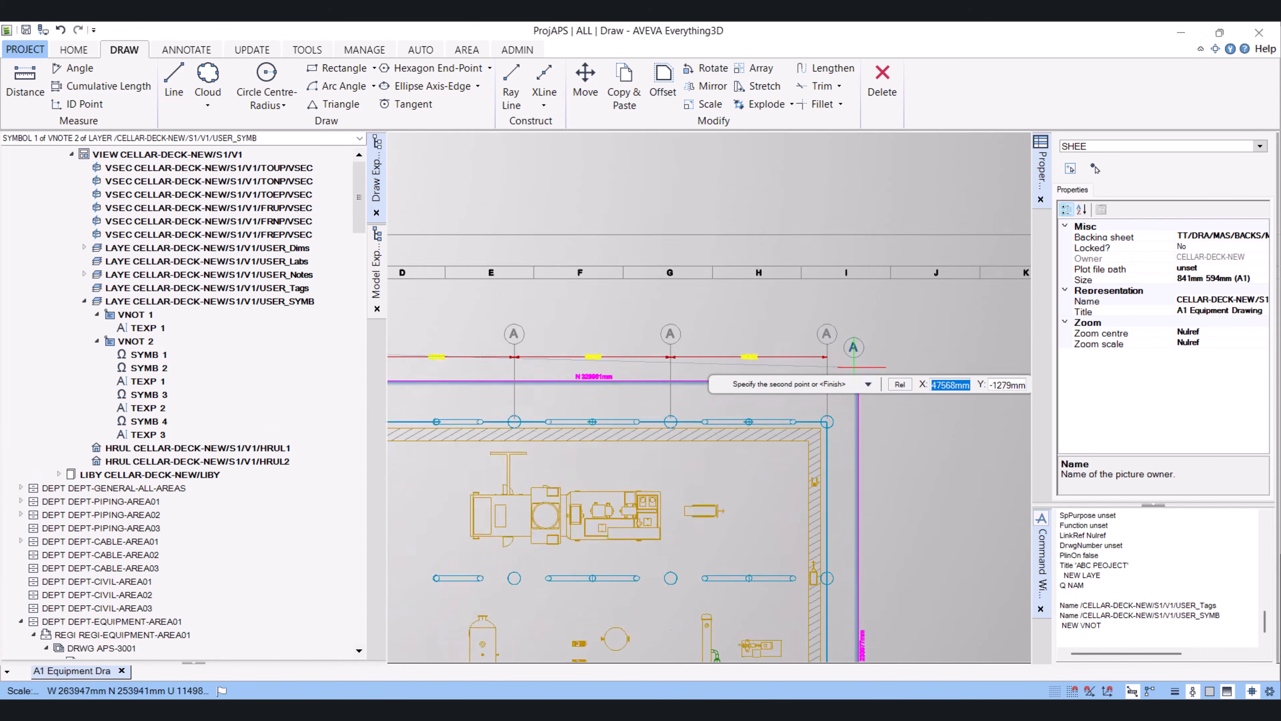
{"action": "key", "text": "Escape"}
Edit the text of the second grid bubble to B
{"action": "scroll", "coordinate": [595, 350], "scroll_direction": "up", "scroll_amount": 4}
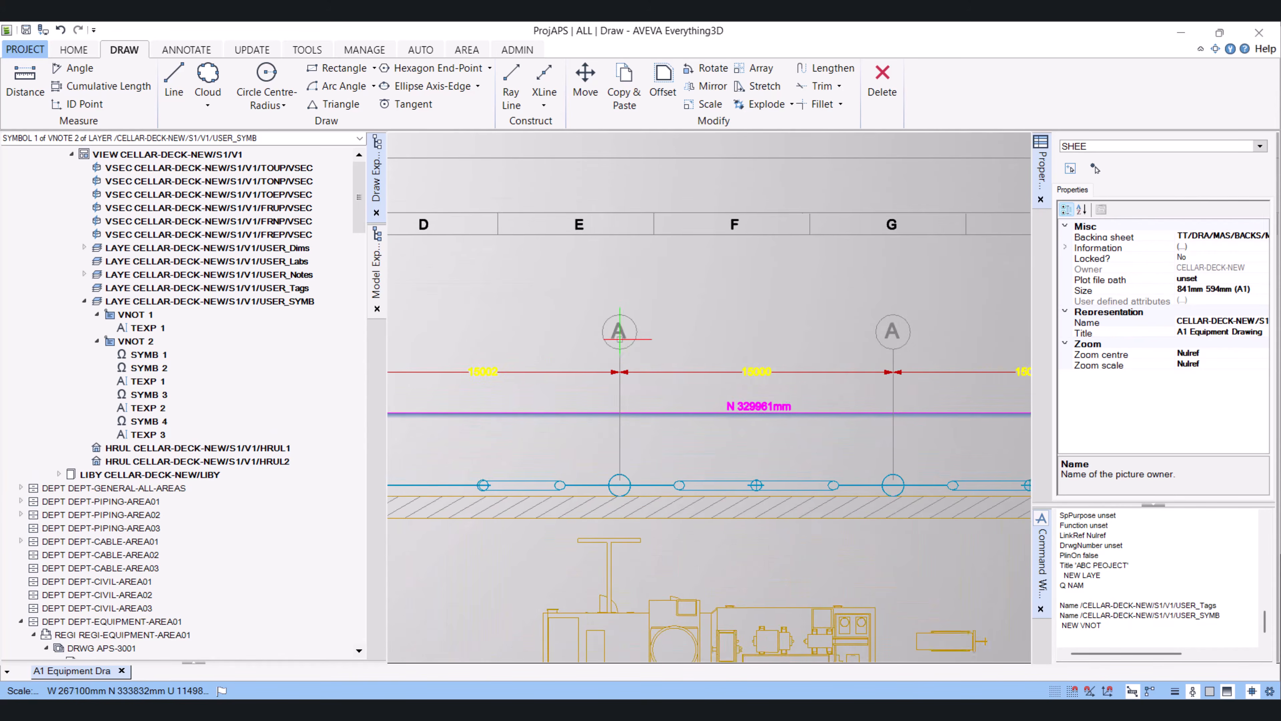
{"action": "double_click", "coordinate": [620, 331]}
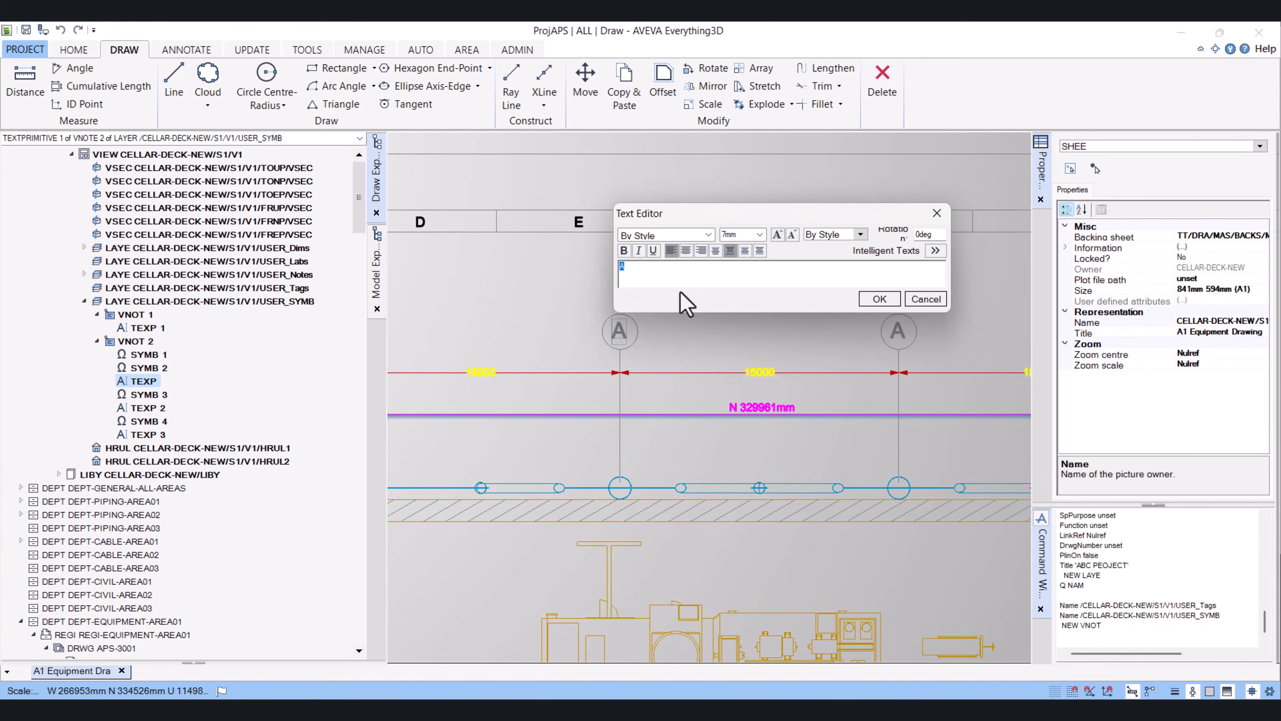
{"action": "type", "text": "B"}
{"action": "left_click", "coordinate": [879, 298]}
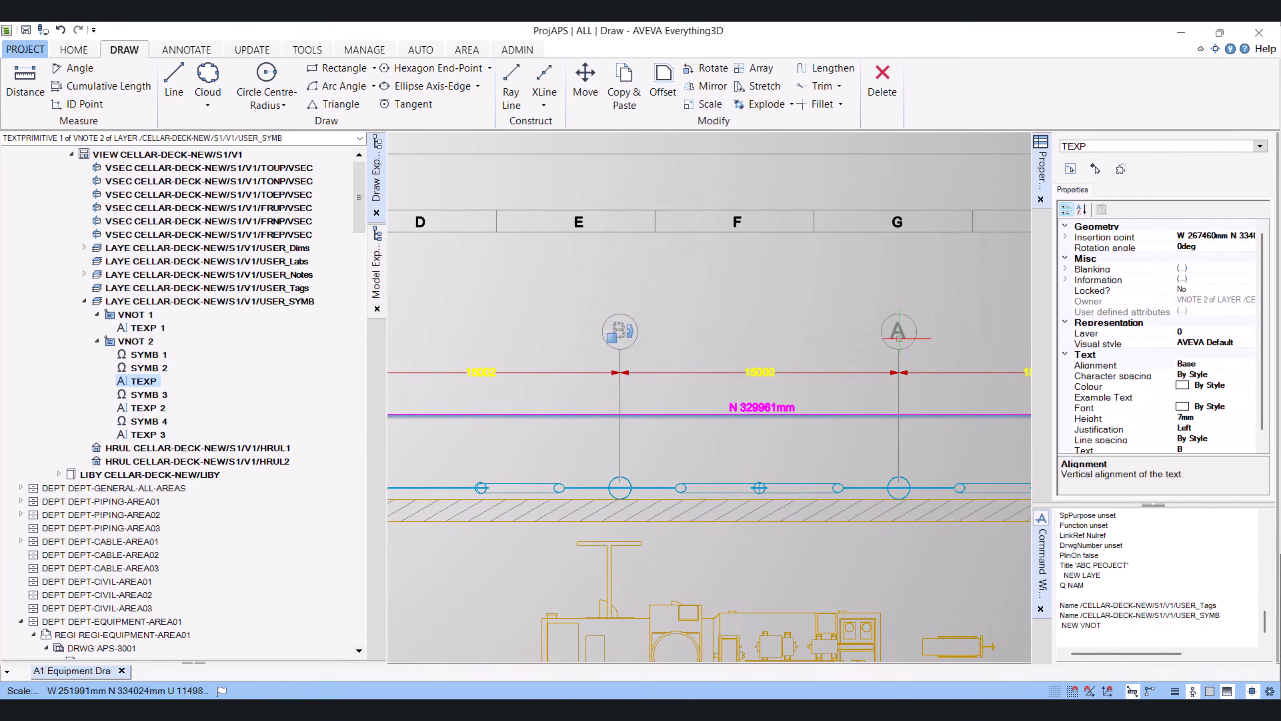
Edit the texts of the third and fourth grid bubbles to C and D
{"action": "double_click", "coordinate": [899, 331]}
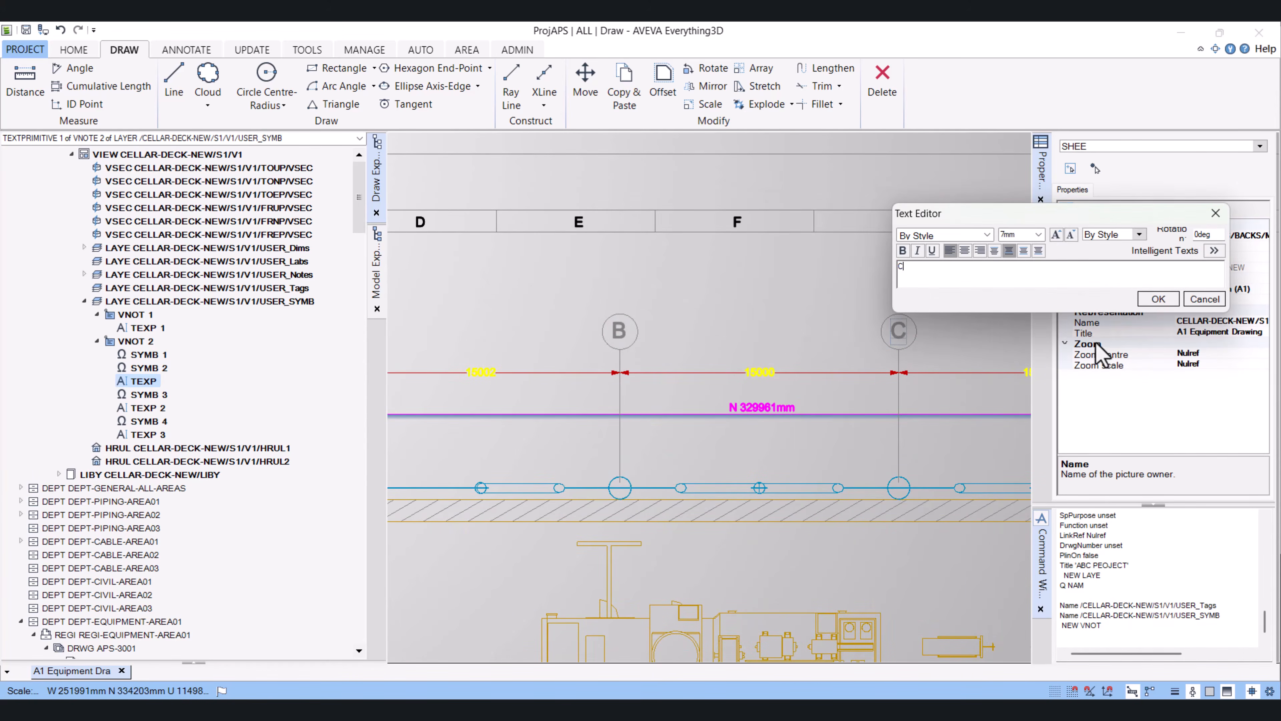
{"action": "left_click", "coordinate": [1159, 298]}
{"action": "scroll", "coordinate": [960, 356], "scroll_direction": "down", "scroll_amount": 6}
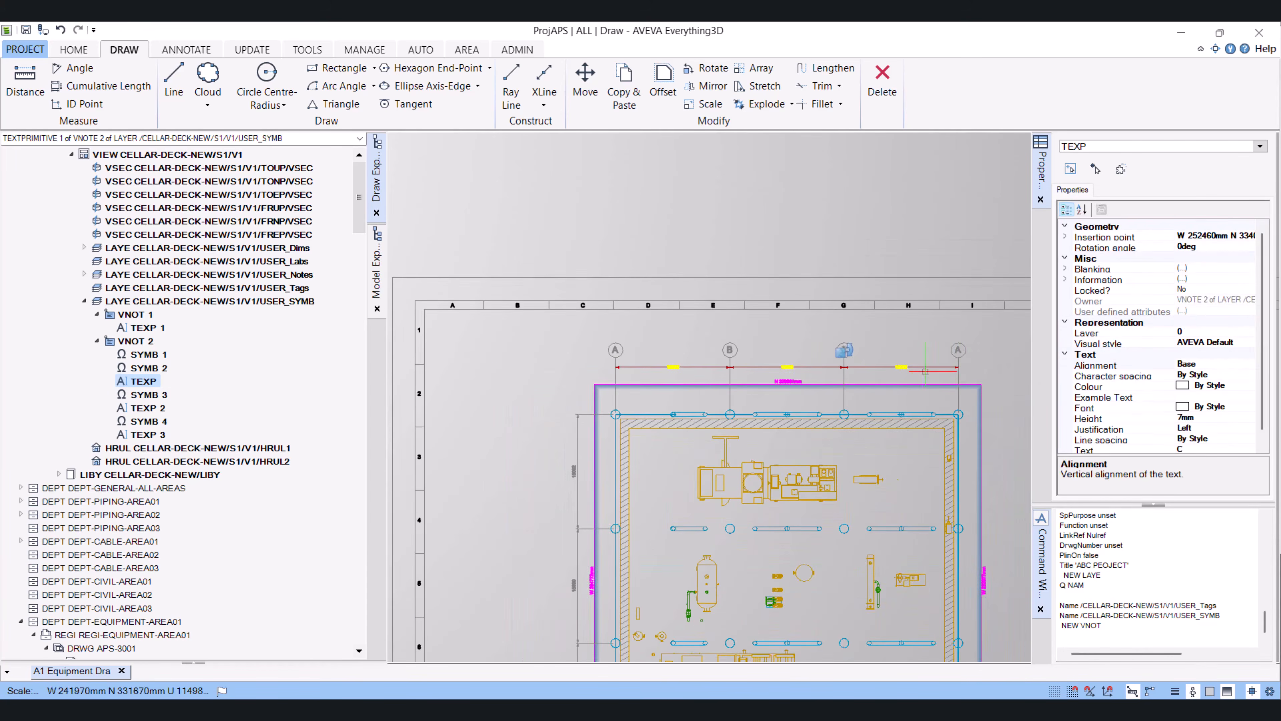
{"action": "scroll", "coordinate": [960, 356], "scroll_direction": "up", "scroll_amount": 6}
{"action": "double_click", "coordinate": [953, 349]}
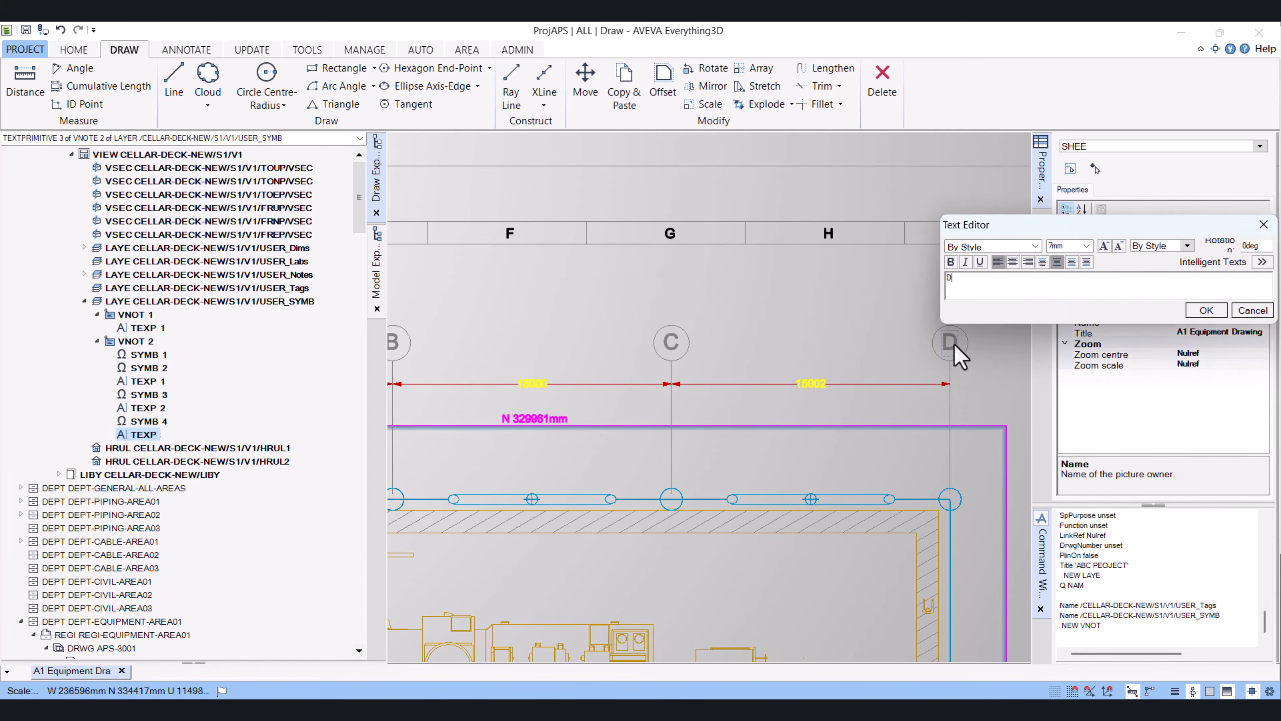
{"action": "left_click", "coordinate": [1206, 311]}
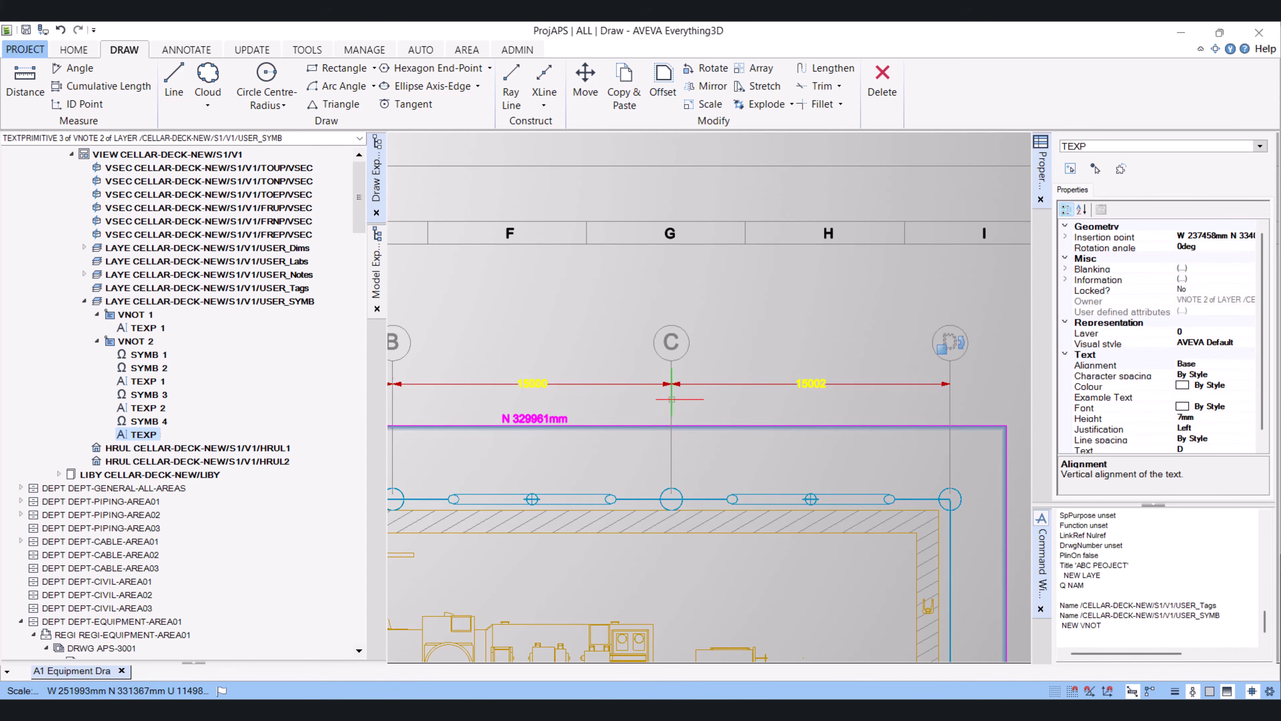
Copy the A grid bubble to the left end of the top horizontal gridline, beside the vertical dimension
{"action": "scroll", "coordinate": [694, 443], "scroll_direction": "down", "scroll_amount": 4}
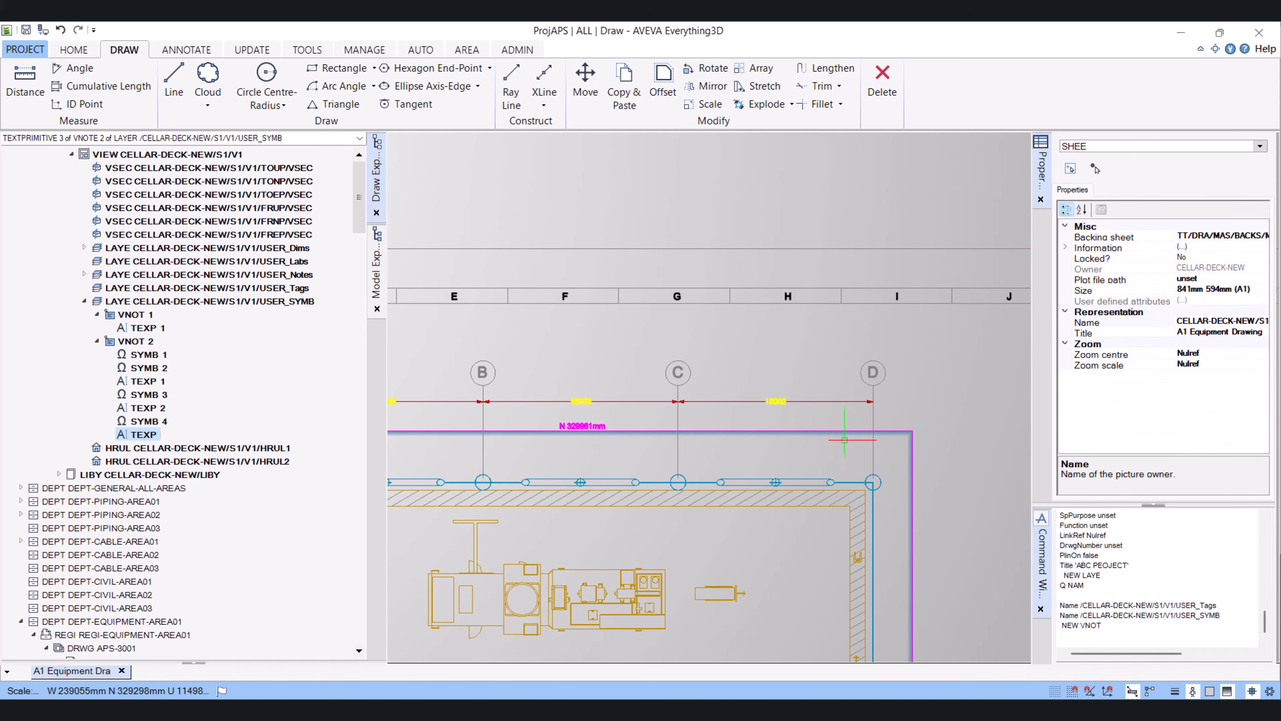
{"action": "scroll", "coordinate": [668, 454], "scroll_direction": "down", "scroll_amount": 4}
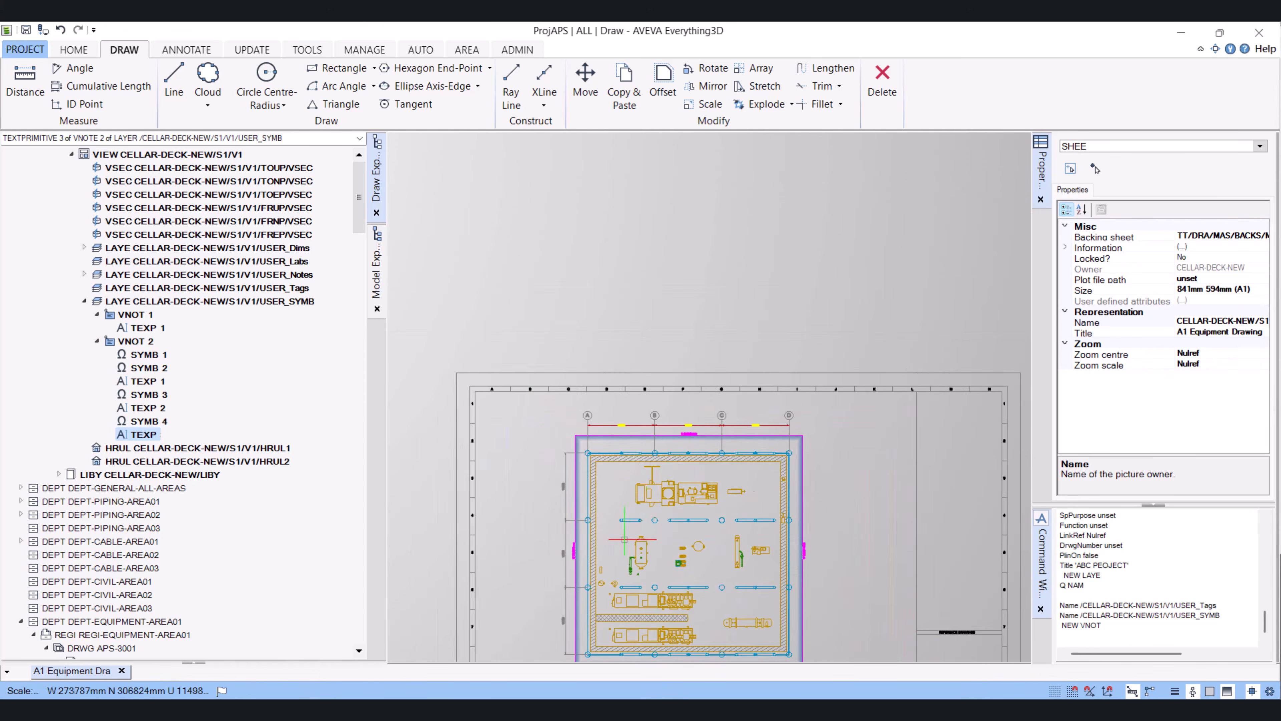
{"action": "scroll", "coordinate": [620, 540], "scroll_direction": "up", "scroll_amount": 4}
{"action": "middle_click_drag", "start_coordinate": [576, 507], "coordinate": [583, 442]}
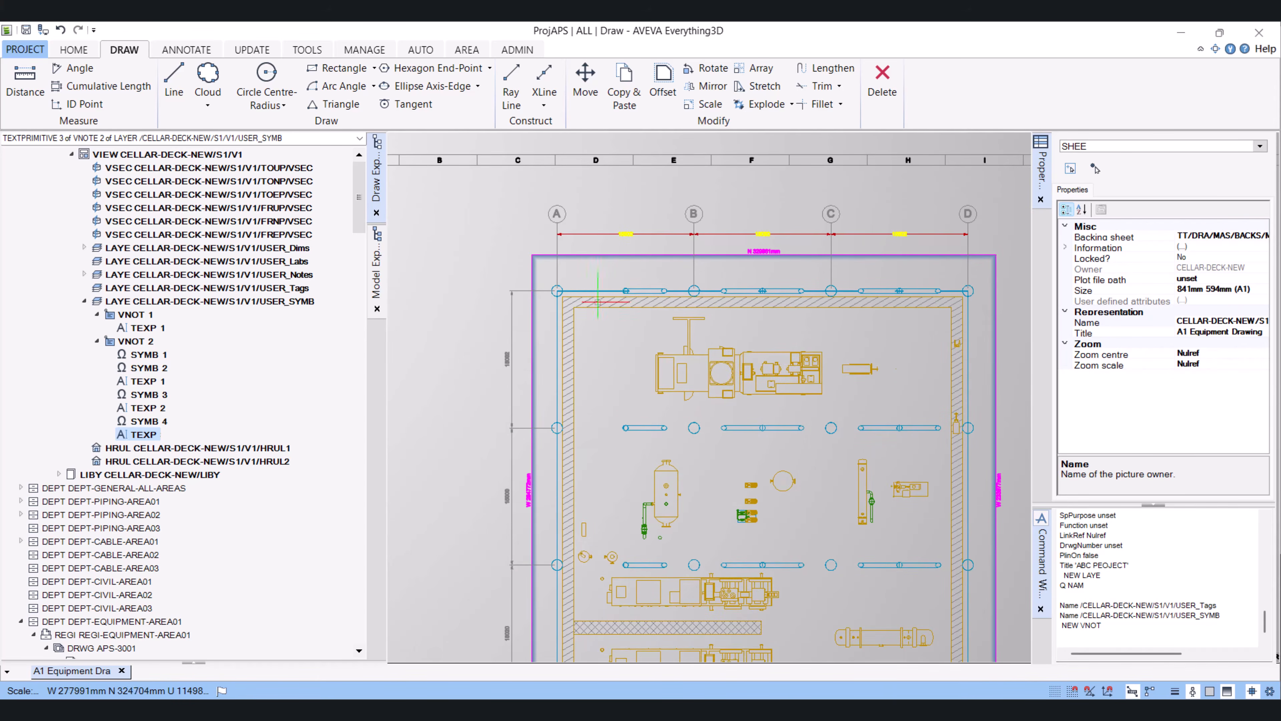
{"action": "scroll", "coordinate": [523, 293], "scroll_direction": "up", "scroll_amount": 2}
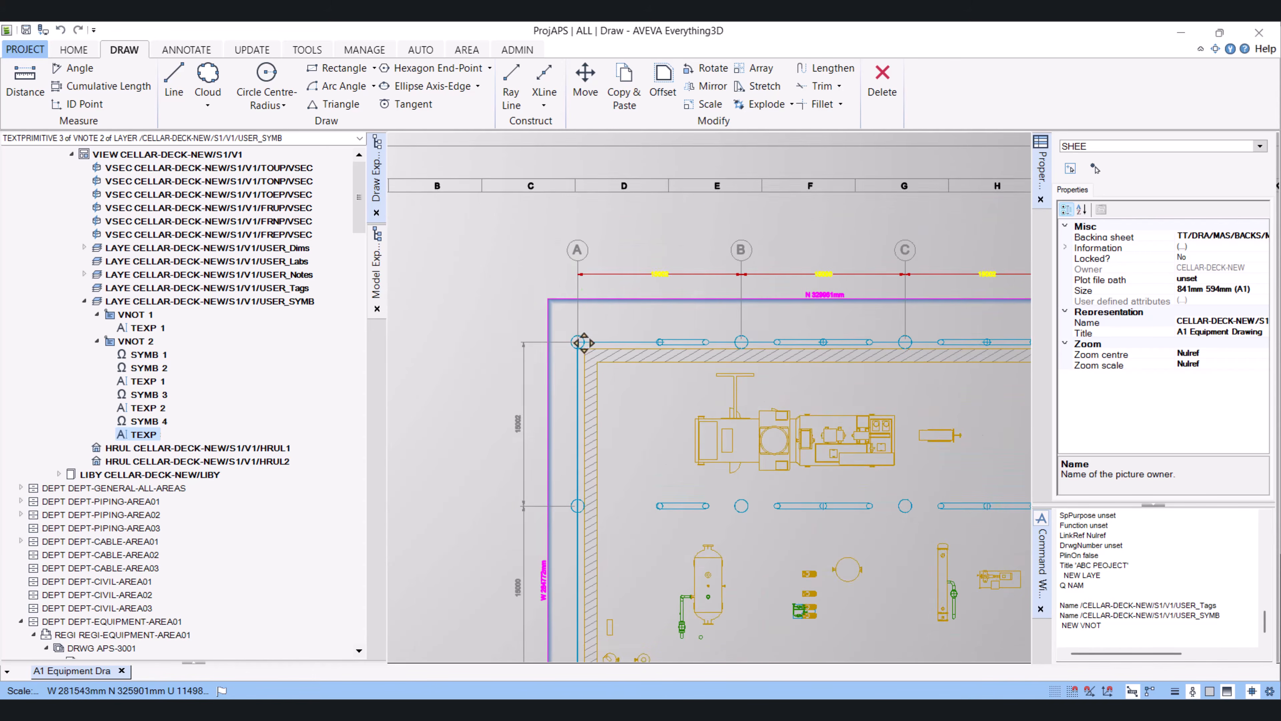
{"action": "scroll", "coordinate": [577, 283], "scroll_direction": "up", "scroll_amount": 2}
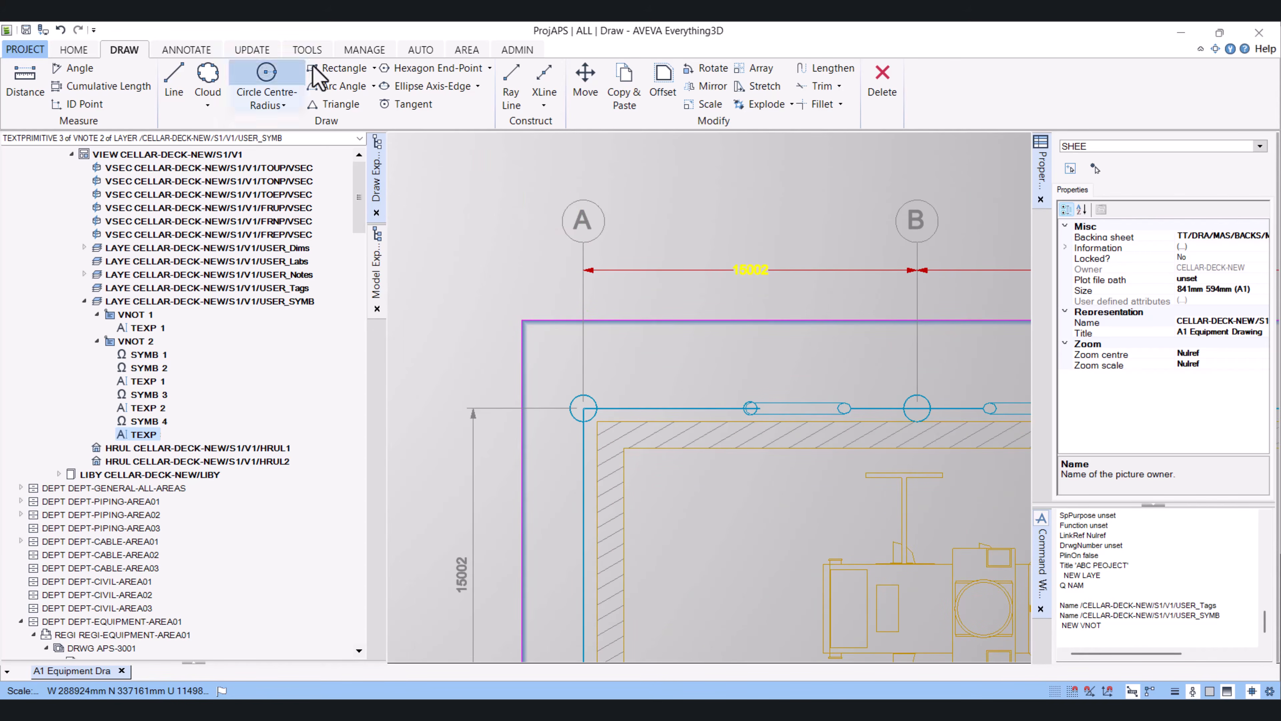
{"action": "left_click", "coordinate": [624, 84]}
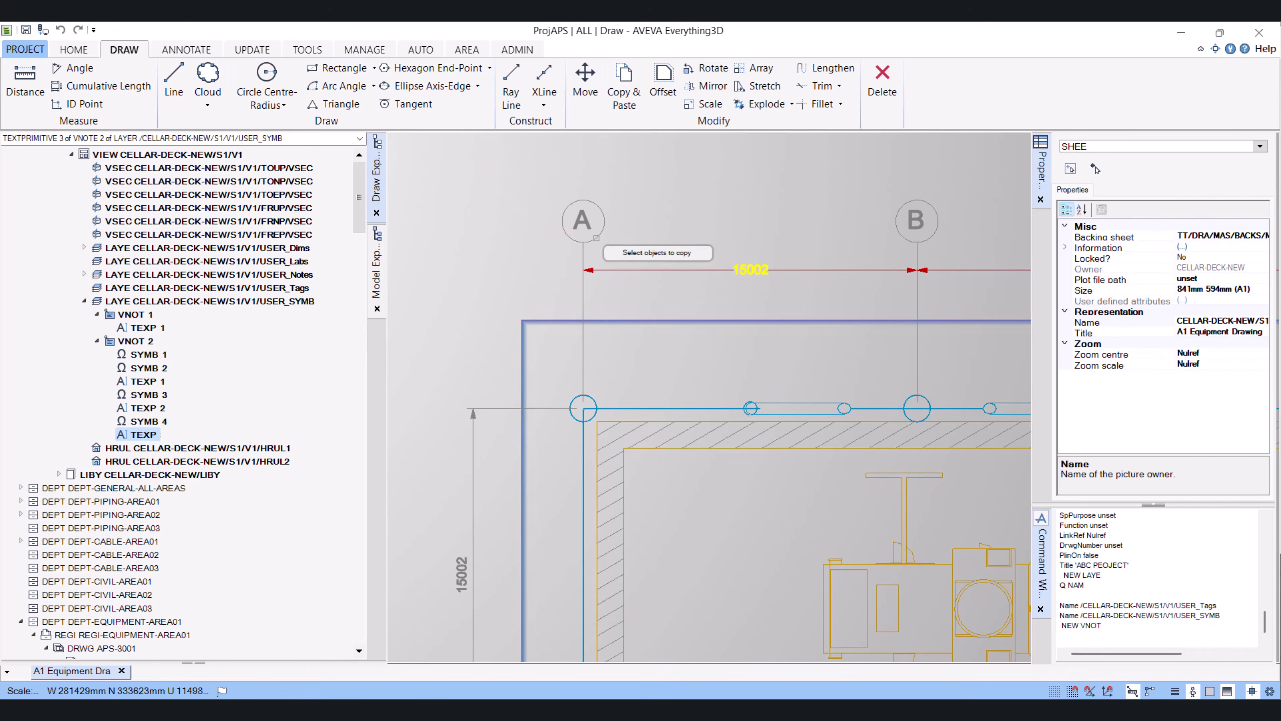
{"action": "left_click", "coordinate": [583, 221]}
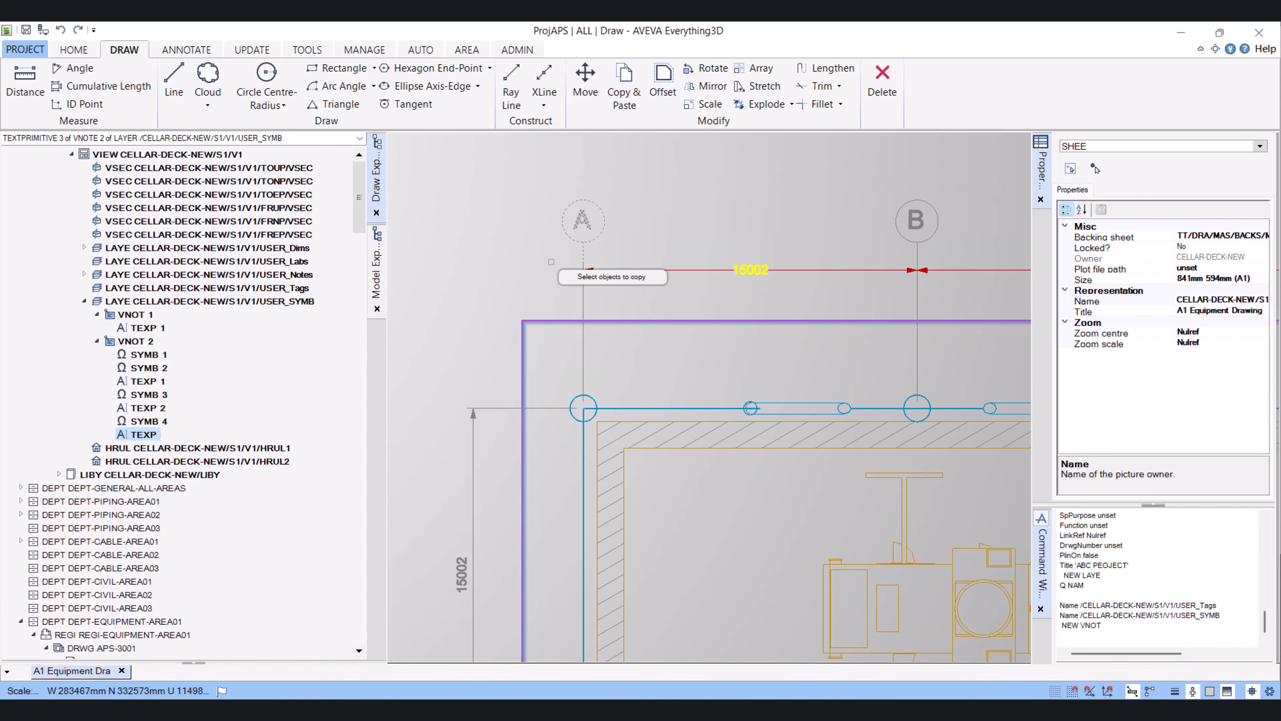
{"action": "right_click", "coordinate": [551, 258]}
{"action": "left_click", "coordinate": [602, 257]}
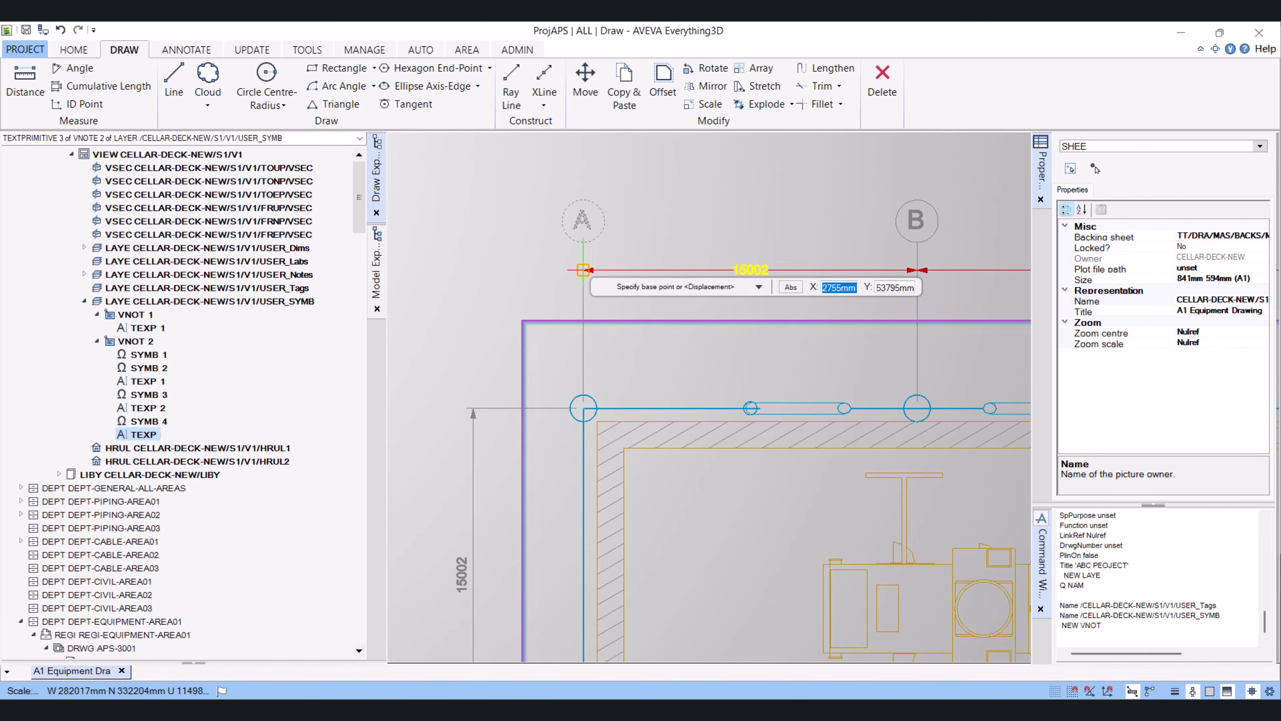
{"action": "left_click", "coordinate": [584, 270]}
{"action": "left_click", "coordinate": [466, 407]}
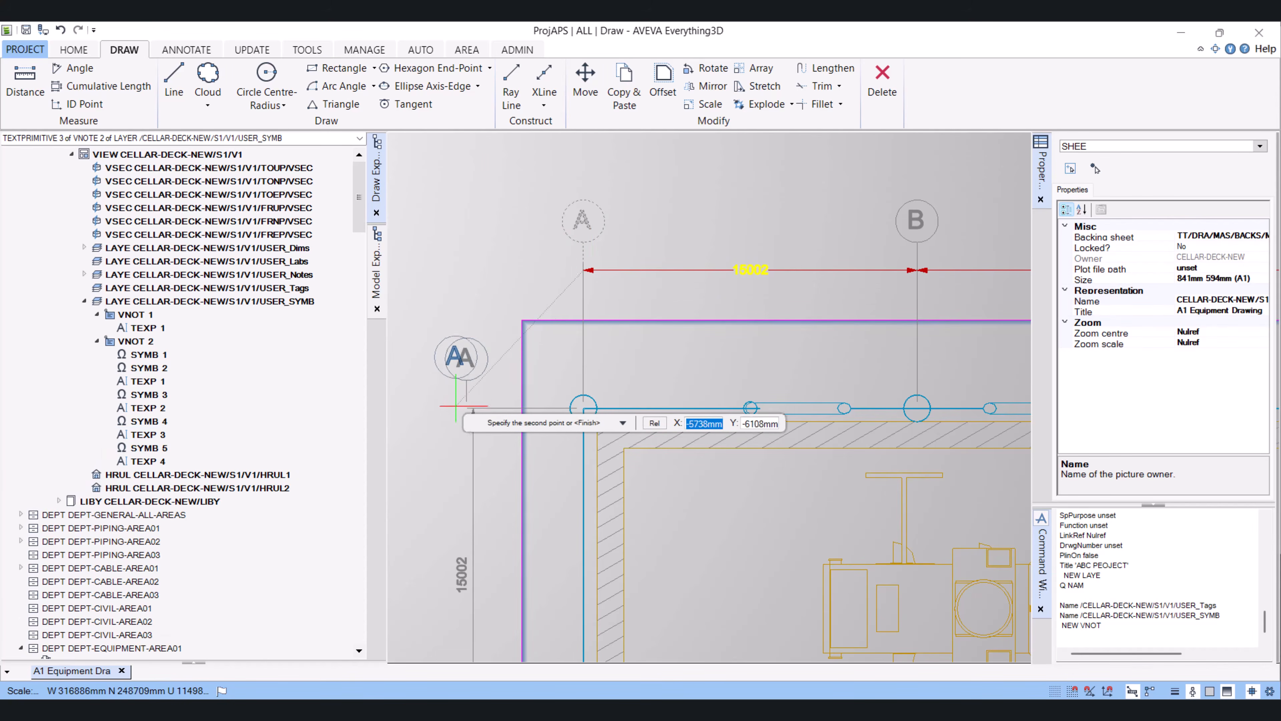
{"action": "key", "text": "Escape"}
Select the copied grid bubble symbol at the left end of the horizontal gridline and set its rotation angle to 90 degrees
{"action": "middle_click_drag", "start_coordinate": [501, 428], "coordinate": [559, 359]}
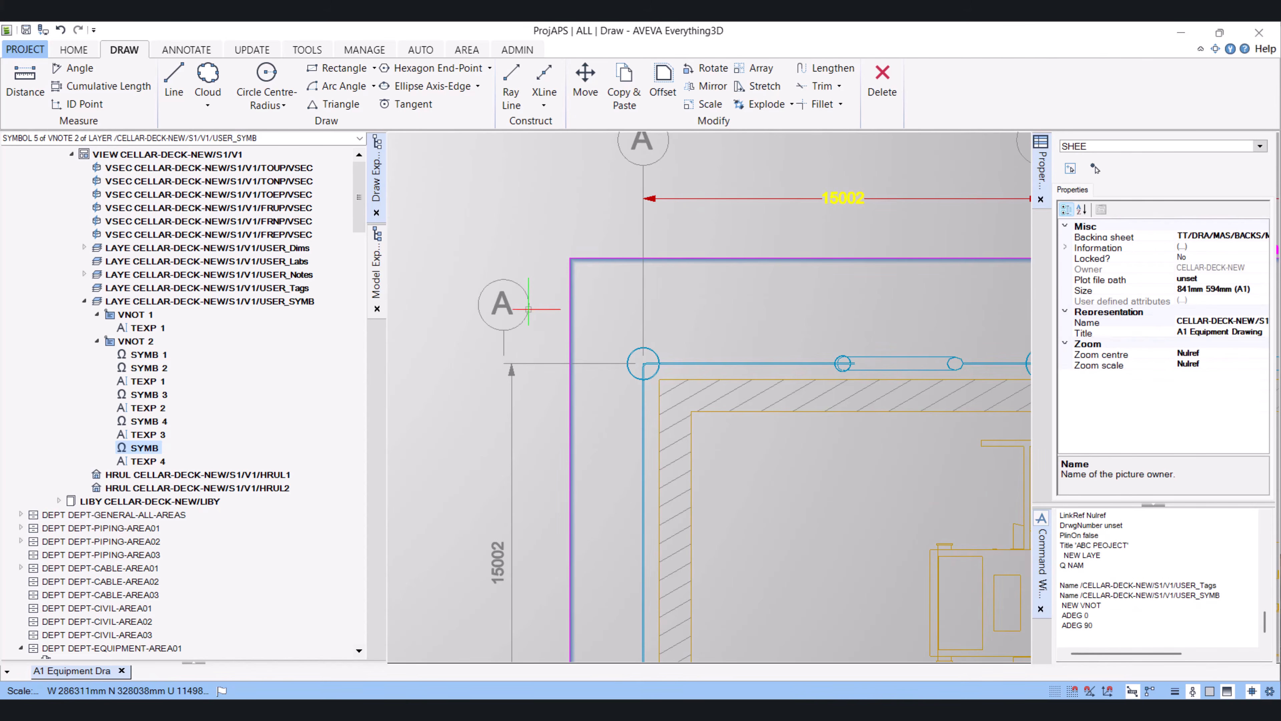
{"action": "left_click", "coordinate": [528, 309]}
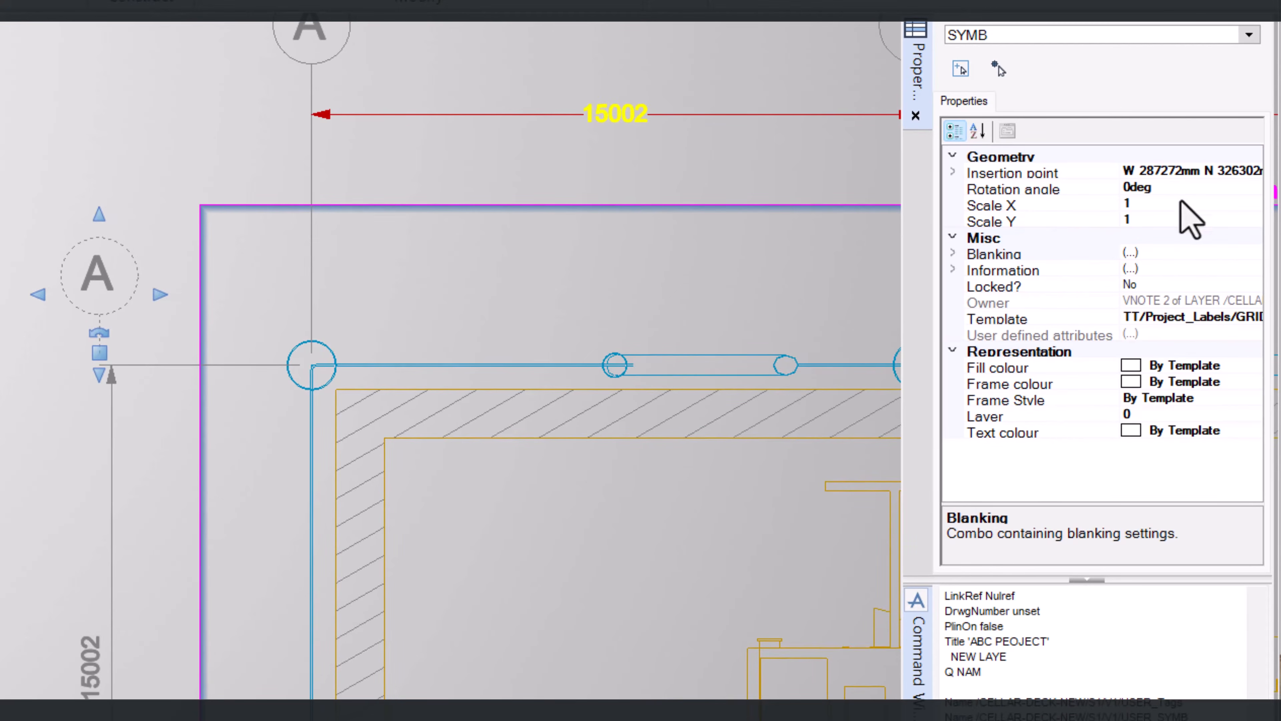
{"action": "left_click", "coordinate": [1185, 192]}
{"action": "type", "text": "9"}
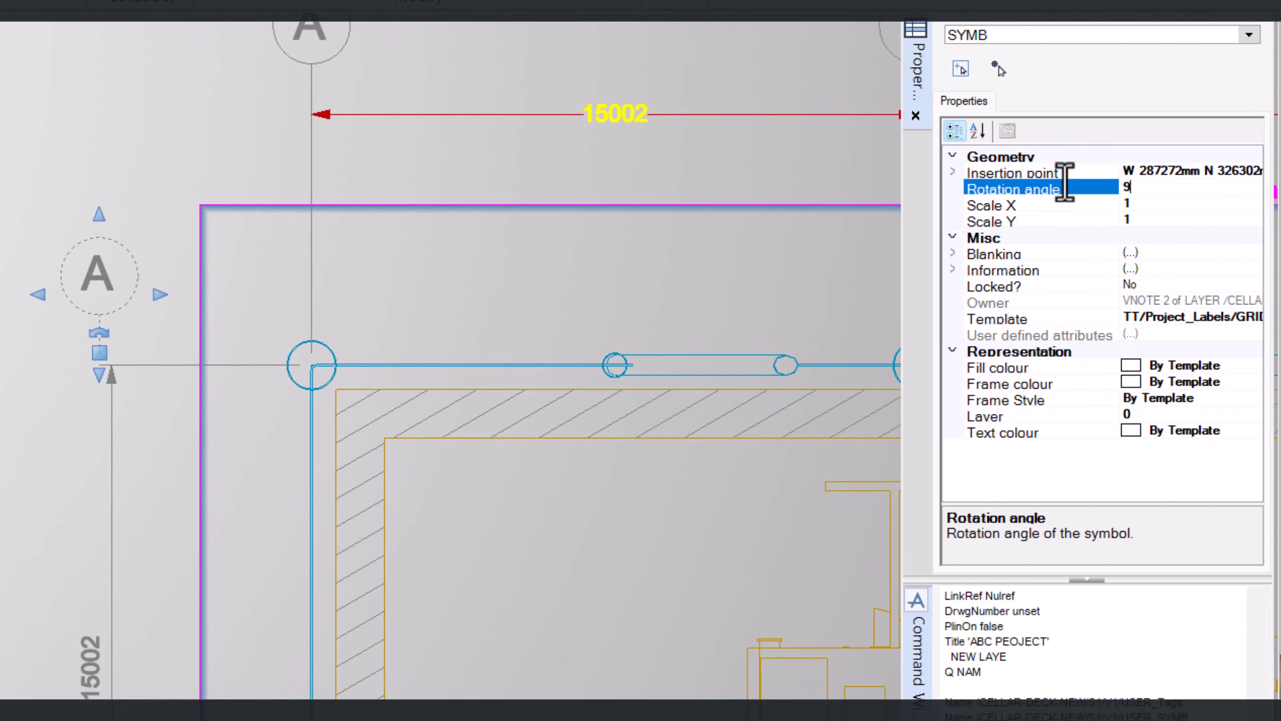
{"action": "type", "text": "0"}
{"action": "key", "text": "Return"}
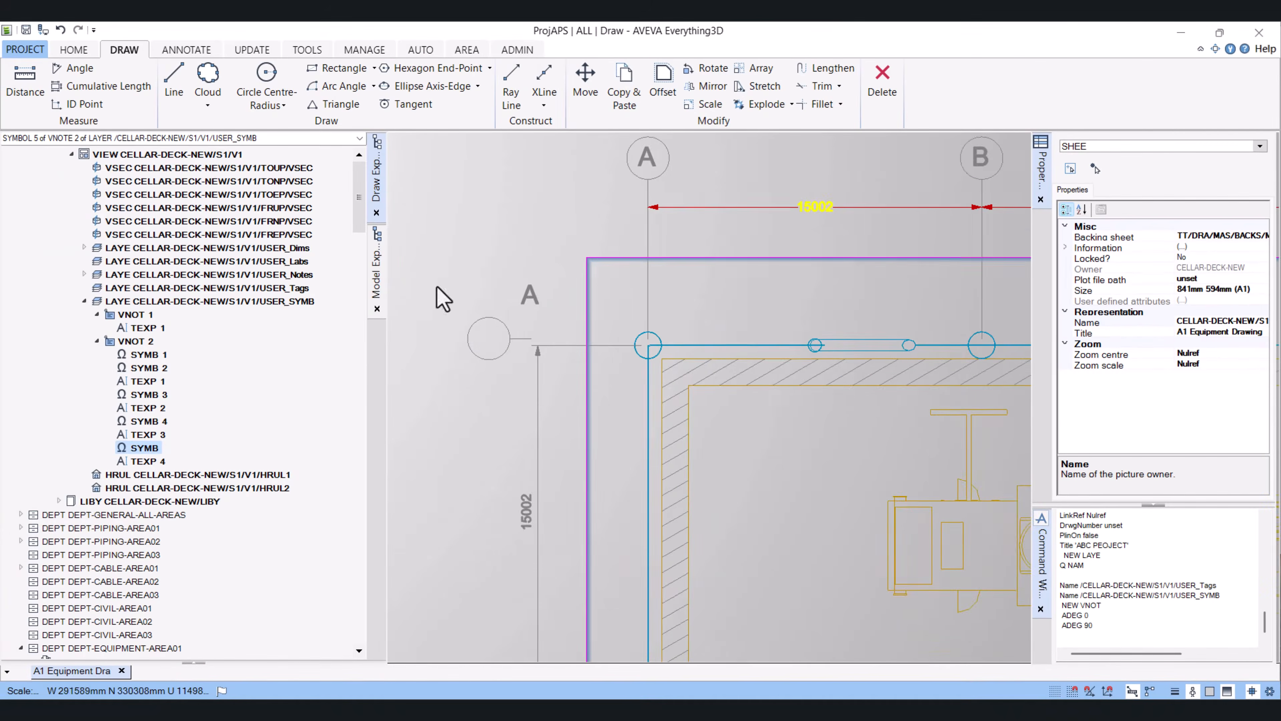
Try to move the rotated left grid bubble symbol with the Move command
{"action": "scroll", "coordinate": [525, 366], "scroll_direction": "up", "scroll_amount": 3}
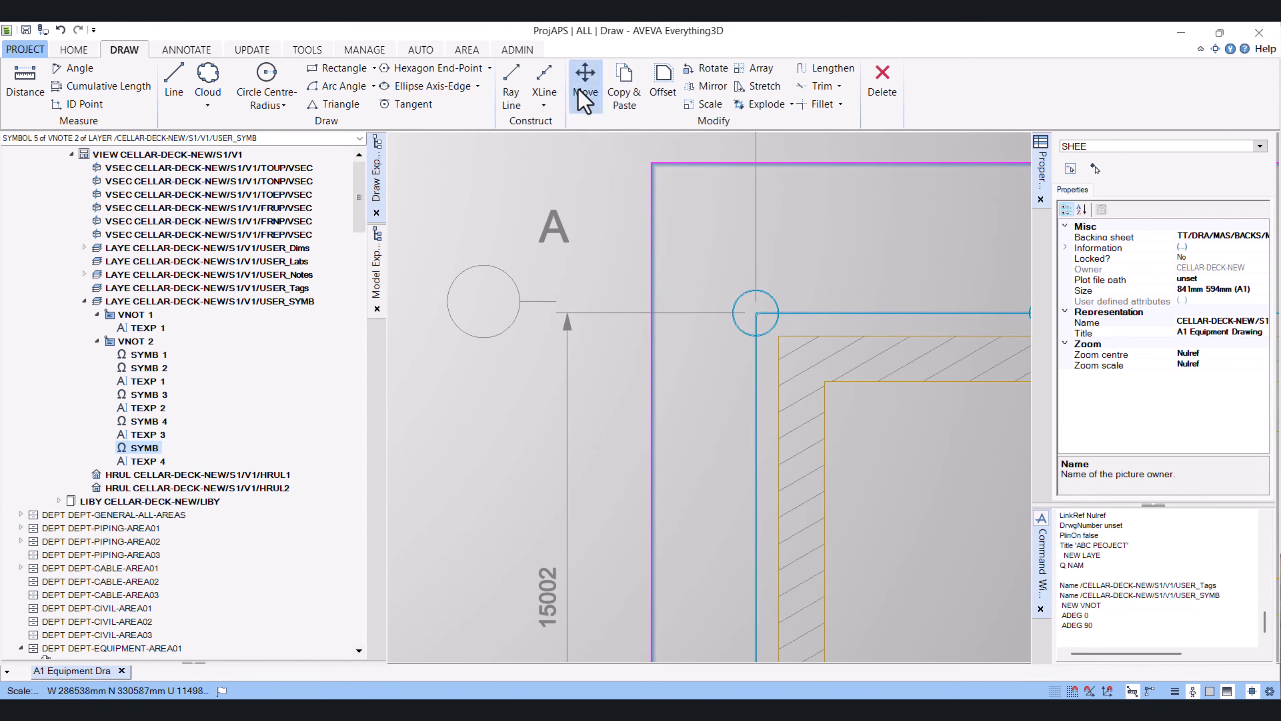
{"action": "left_click", "coordinate": [586, 83]}
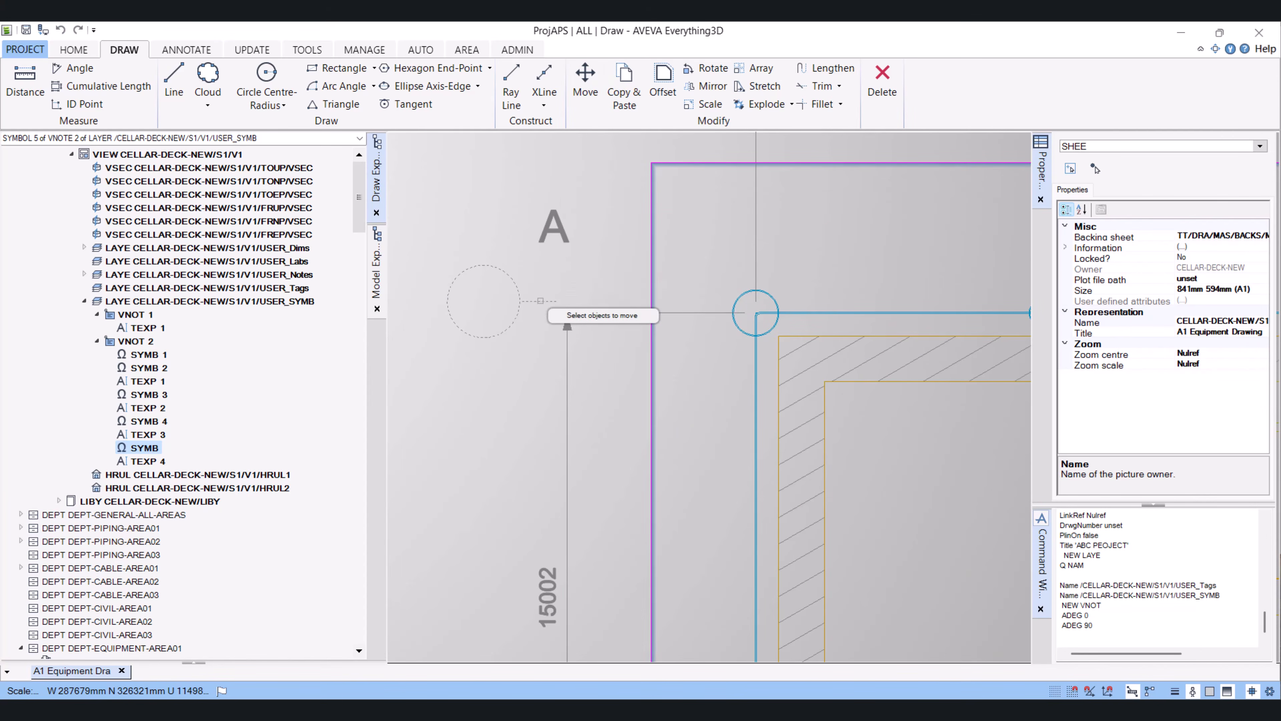
{"action": "right_click", "coordinate": [573, 277]}
{"action": "left_click", "coordinate": [638, 284]}
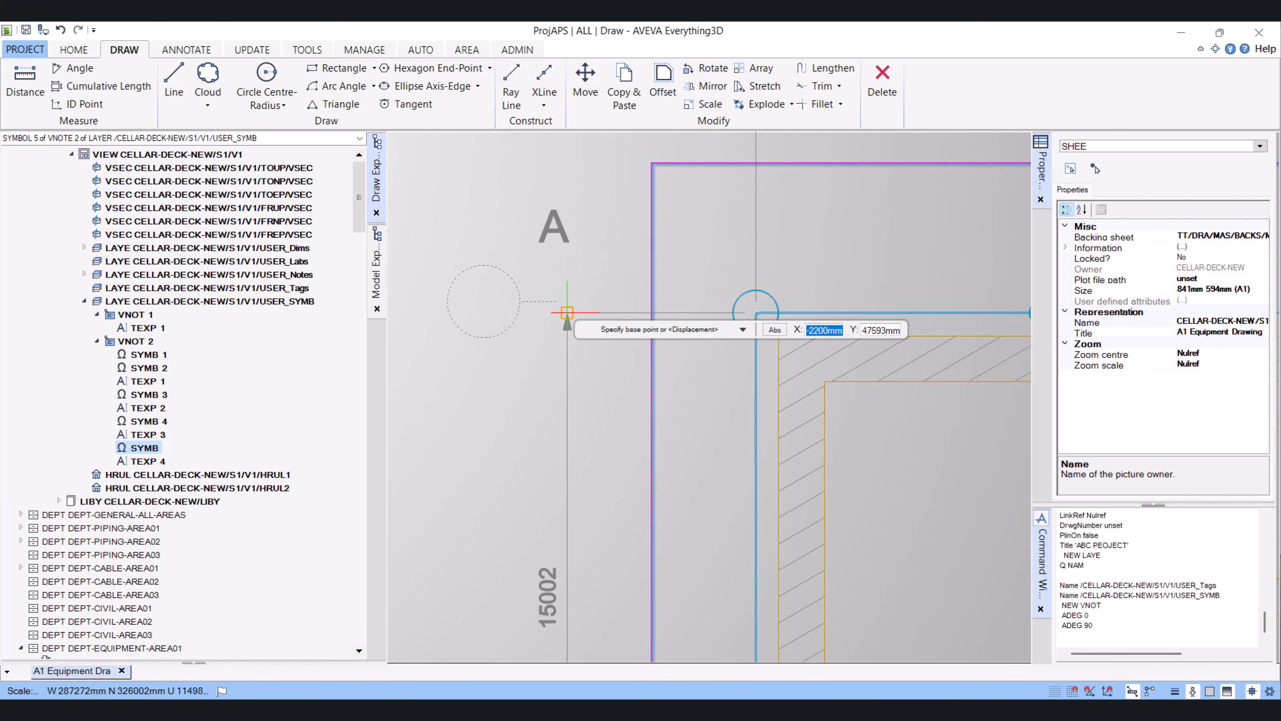
{"action": "left_click", "coordinate": [556, 301]}
{"action": "left_click", "coordinate": [557, 312]}
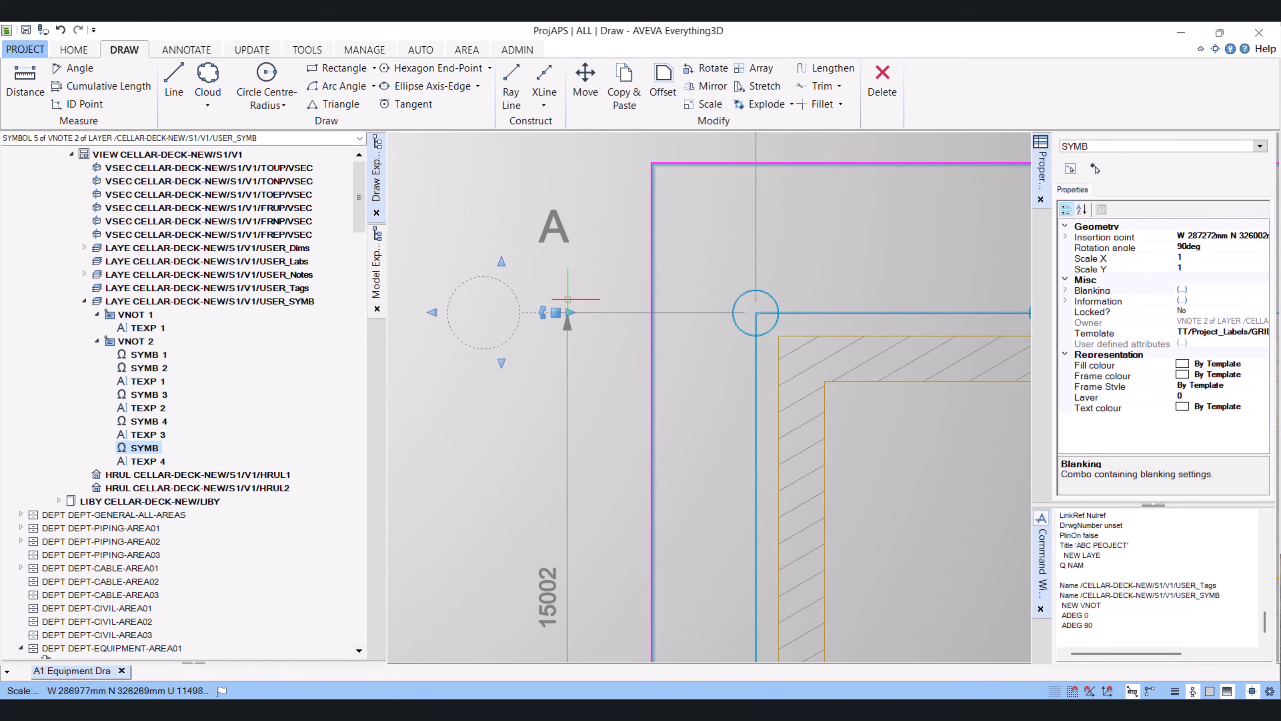
Move the bubble's A text into the circle at the left end of the horizontal gridline
{"action": "left_click", "coordinate": [555, 232]}
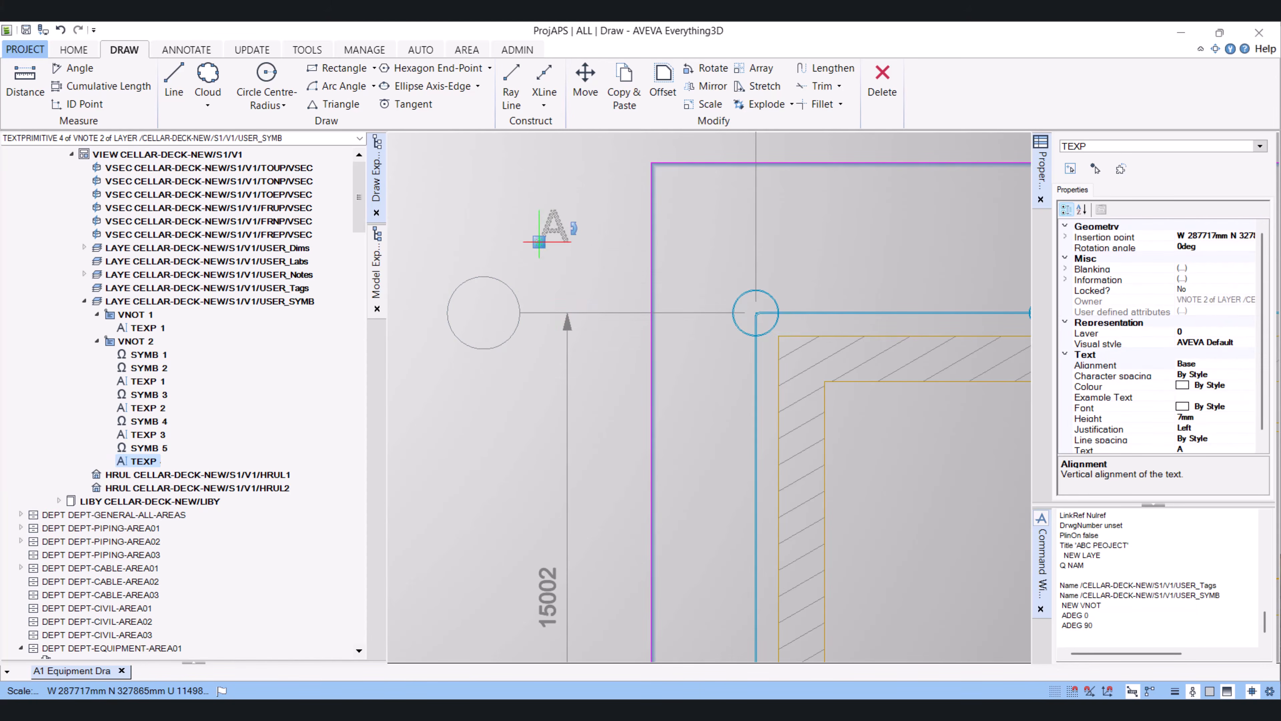
{"action": "left_click", "coordinate": [539, 242]}
{"action": "left_click", "coordinate": [469, 324]}
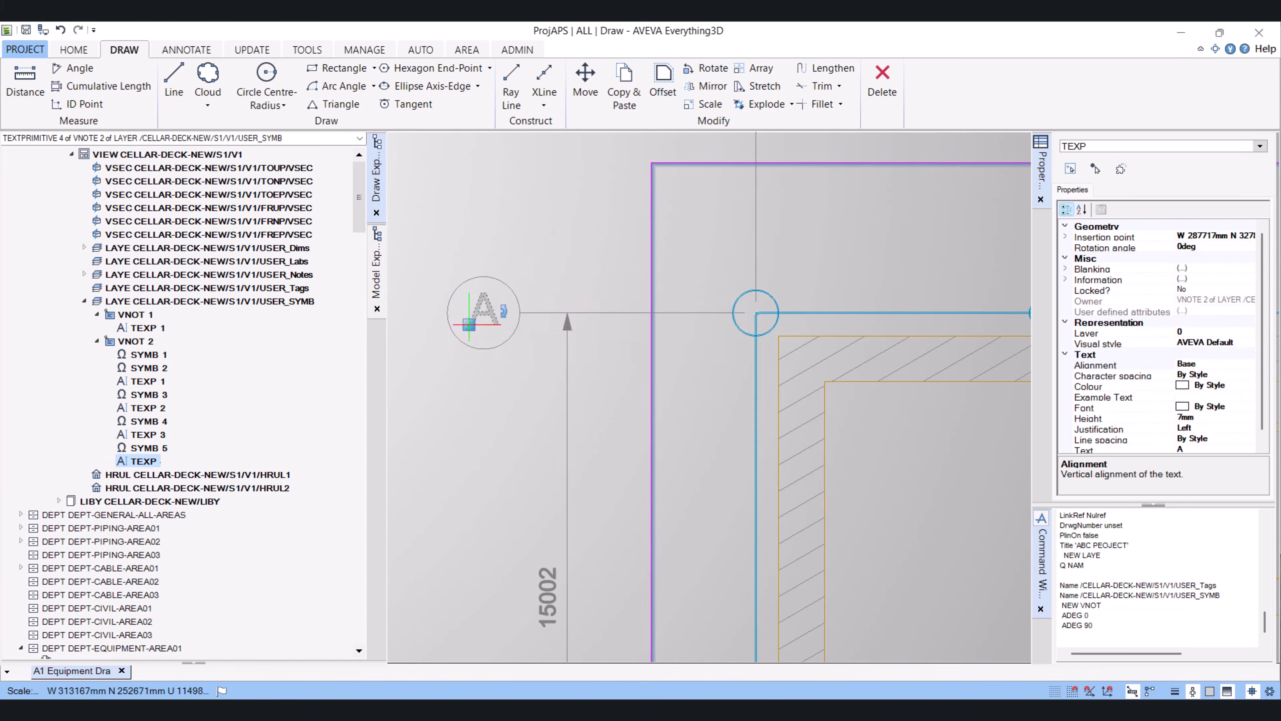
{"action": "key", "text": "Escape"}
Edit the left grid bubble's text to XY
{"action": "scroll", "coordinate": [497, 289], "scroll_direction": "down", "scroll_amount": 5}
{"action": "middle_click_drag", "start_coordinate": [704, 431], "coordinate": [642, 395]}
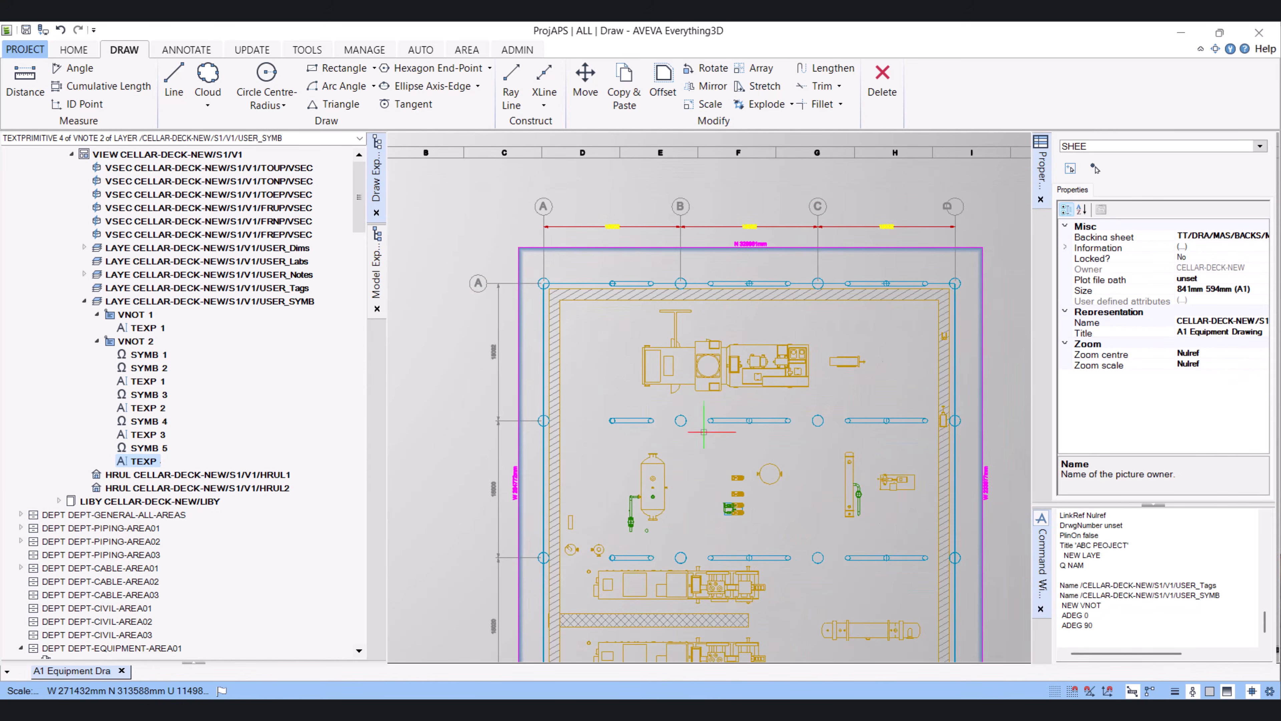
{"action": "scroll", "coordinate": [467, 280], "scroll_direction": "up", "scroll_amount": 4}
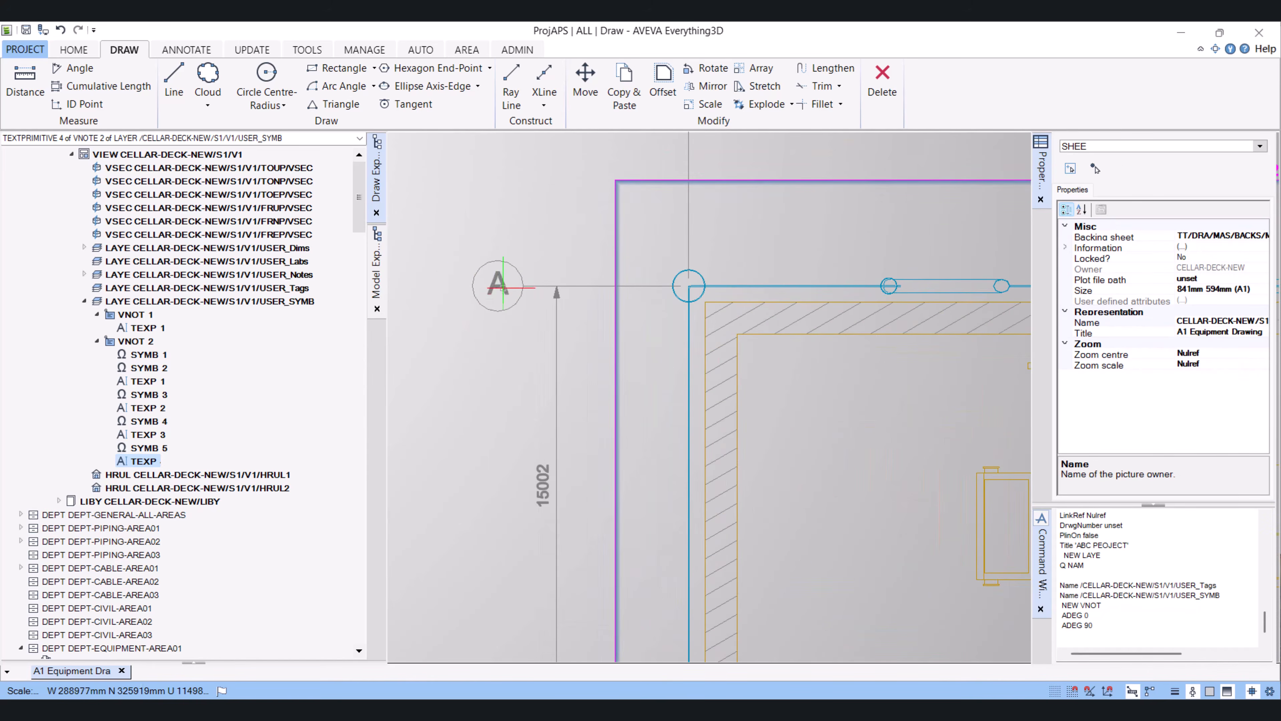
{"action": "double_click", "coordinate": [498, 285]}
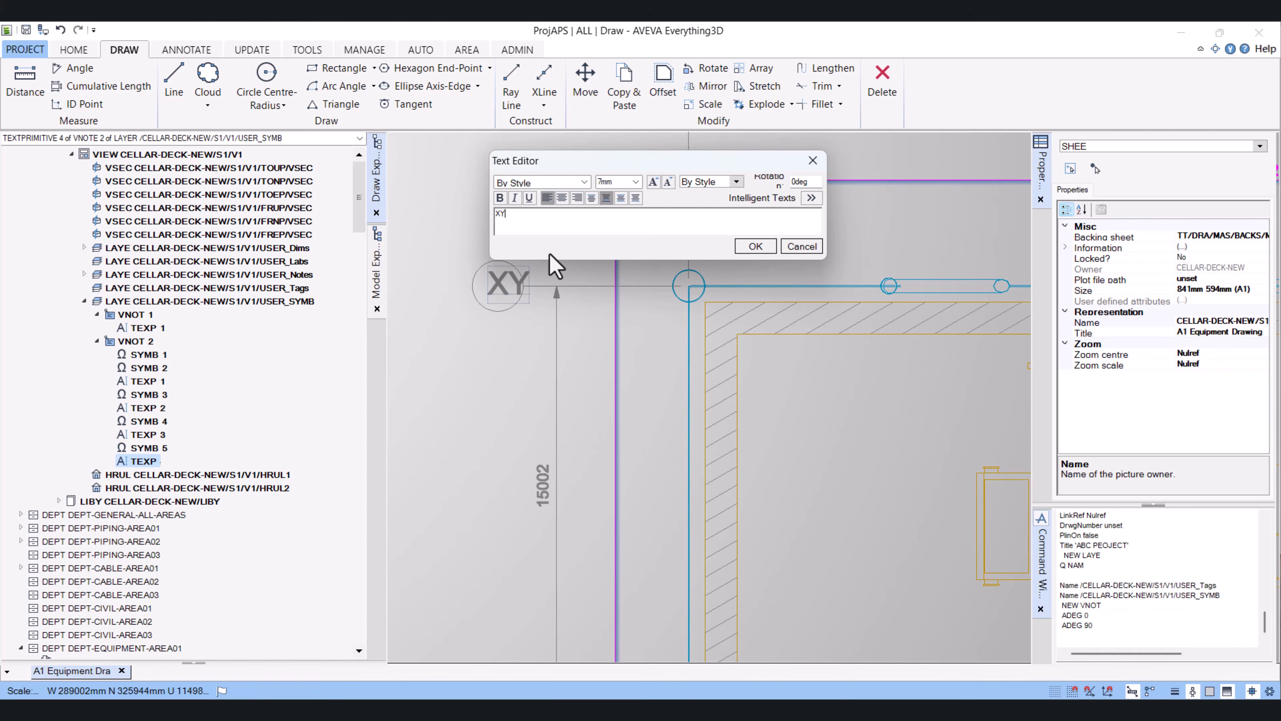
{"action": "left_click", "coordinate": [755, 246]}
Stretch the XY text so it sits centred inside the left bubble circle
{"action": "scroll", "coordinate": [542, 303], "scroll_direction": "up", "scroll_amount": 1}
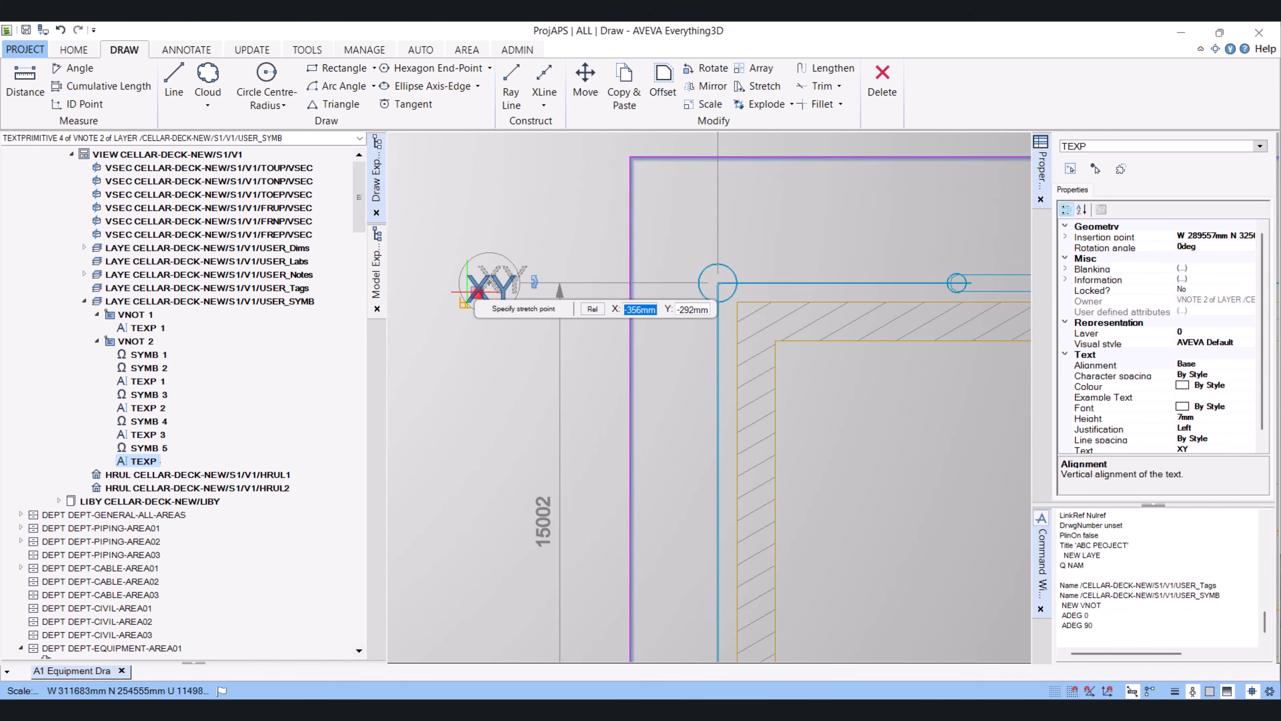
{"action": "scroll", "coordinate": [465, 283], "scroll_direction": "up", "scroll_amount": 3}
{"action": "scroll", "coordinate": [465, 284], "scroll_direction": "up", "scroll_amount": 2}
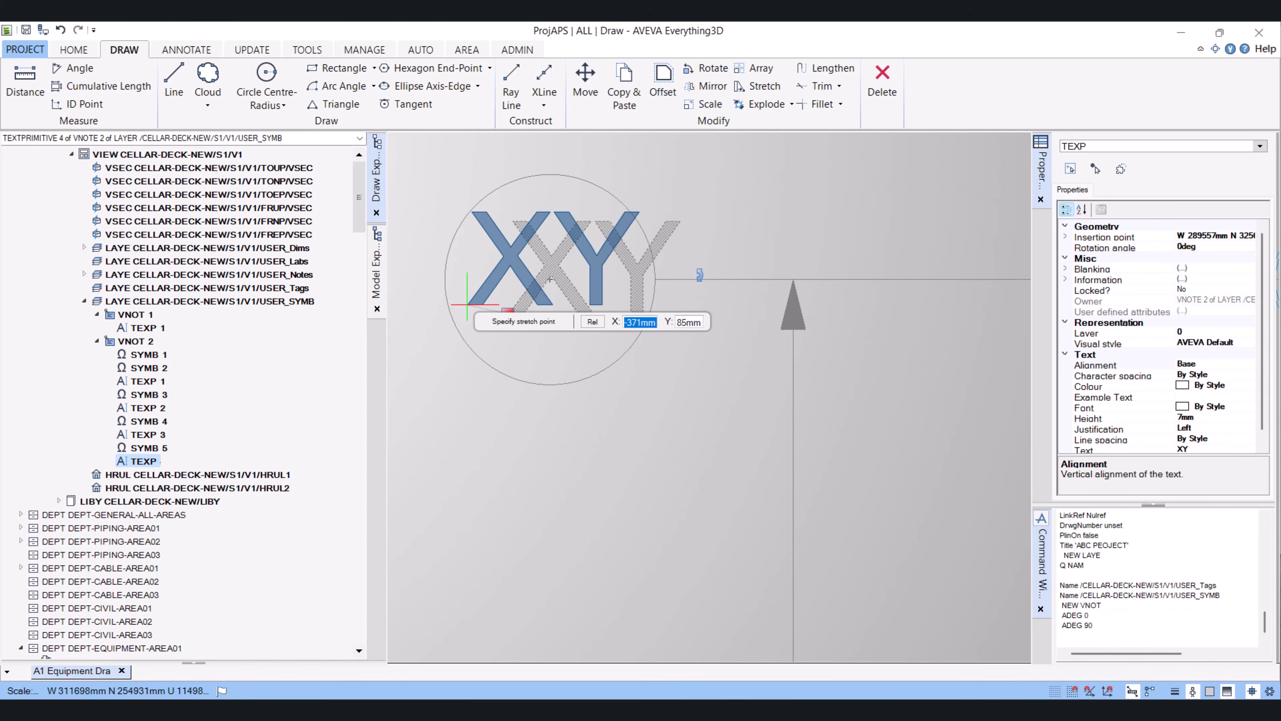
{"action": "left_click", "coordinate": [466, 315]}
{"action": "scroll", "coordinate": [467, 315], "scroll_direction": "down", "scroll_amount": 4}
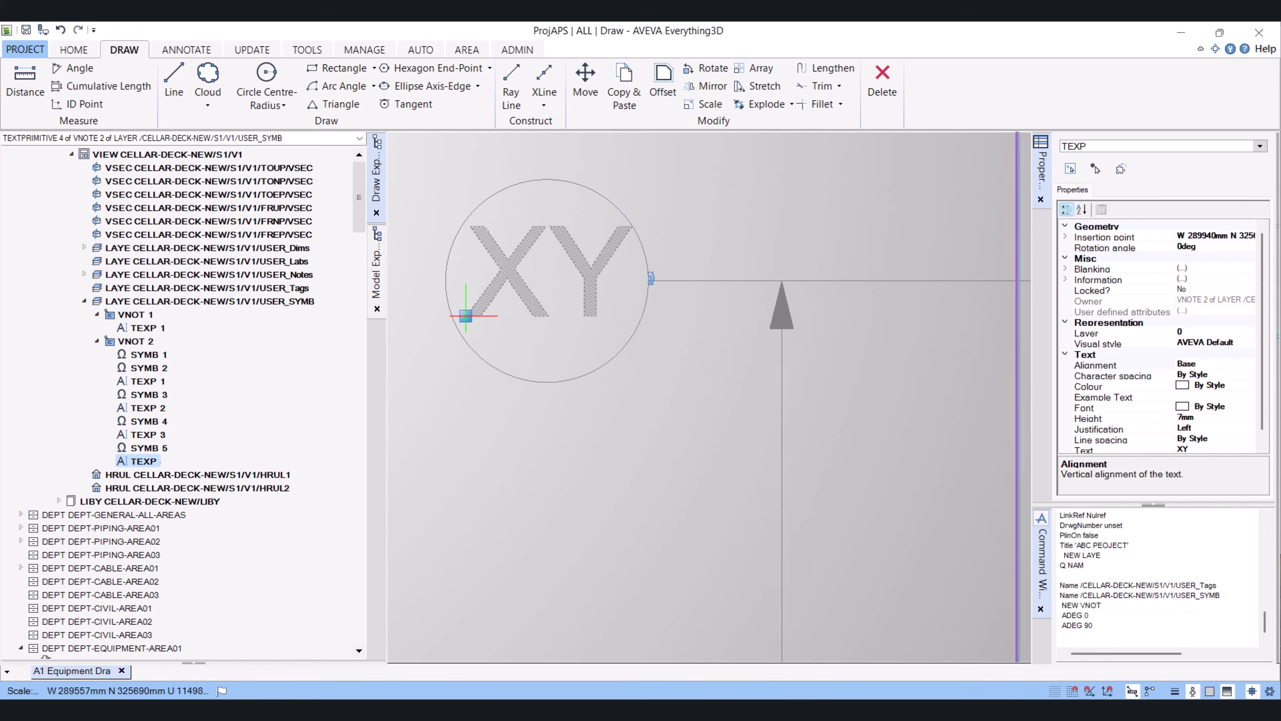
{"action": "key", "text": "Escape"}
Set the left grid bubble symbol's frame colour to Colour 7
{"action": "scroll", "coordinate": [662, 405], "scroll_direction": "down", "scroll_amount": 4}
{"action": "scroll", "coordinate": [695, 413], "scroll_direction": "down", "scroll_amount": 2}
{"action": "scroll", "coordinate": [695, 413], "scroll_direction": "up", "scroll_amount": 6}
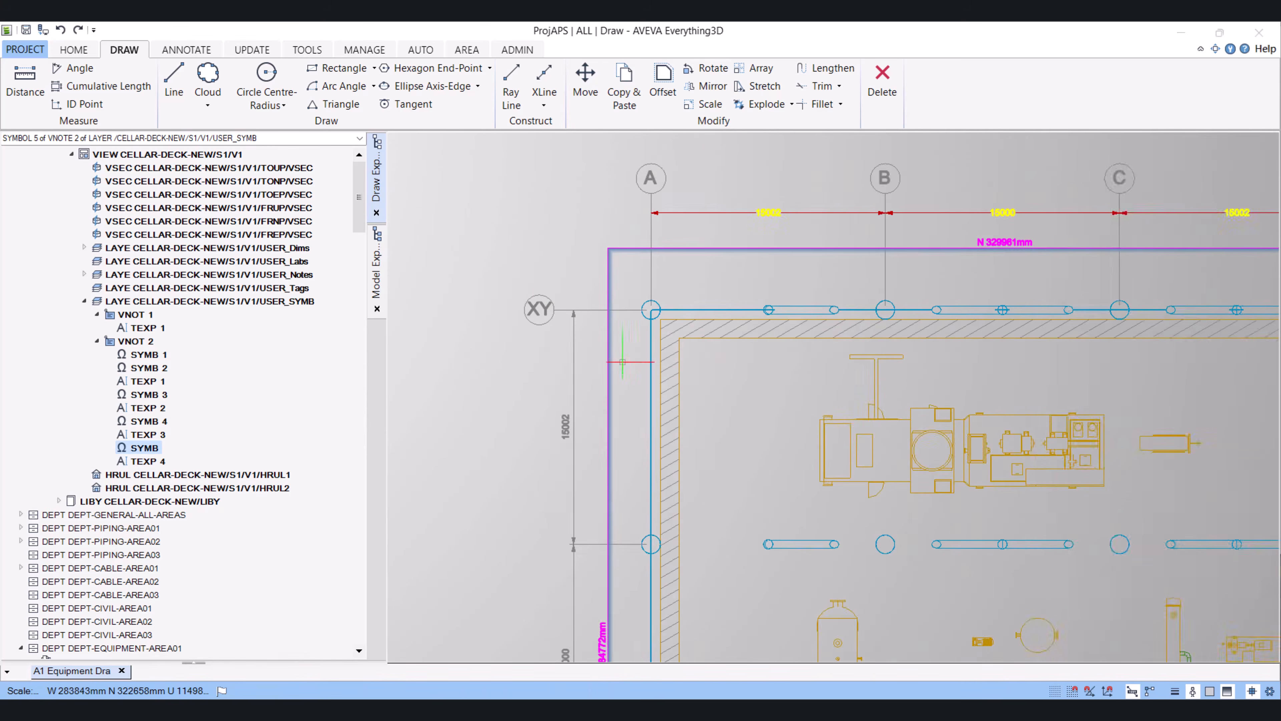
{"action": "scroll", "coordinate": [558, 321], "scroll_direction": "up", "scroll_amount": 5}
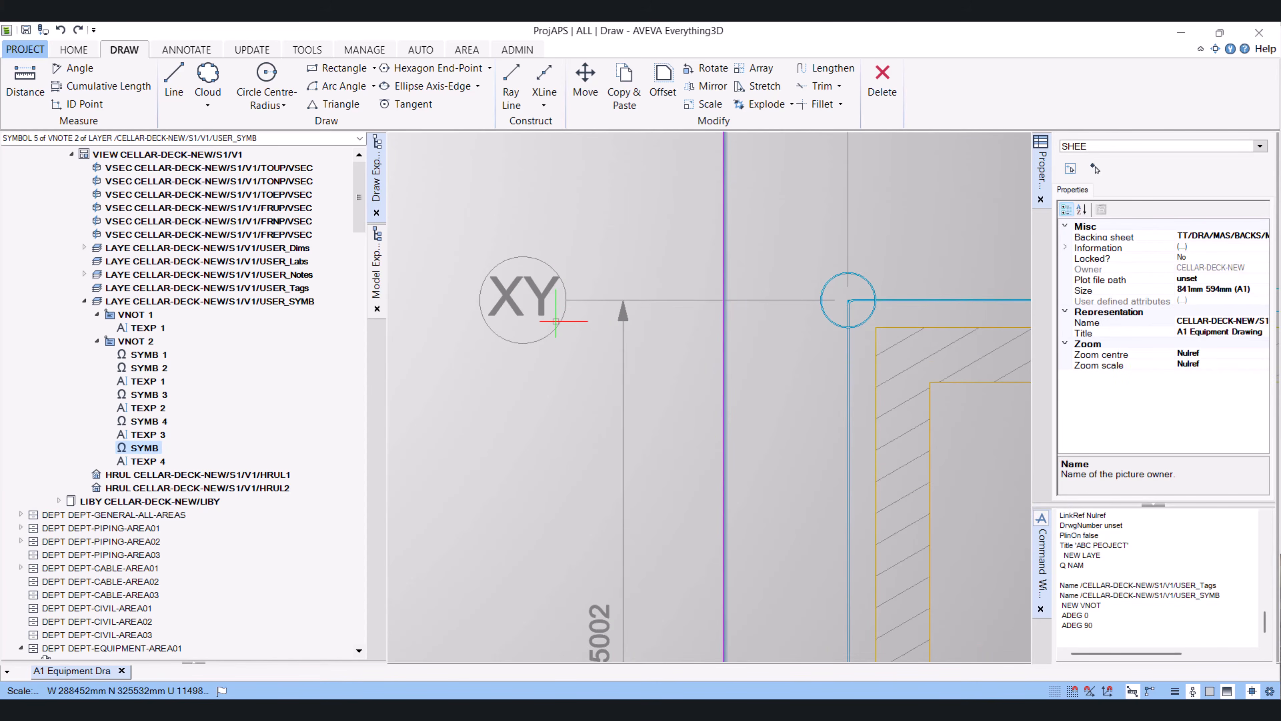
{"action": "left_click", "coordinate": [557, 323]}
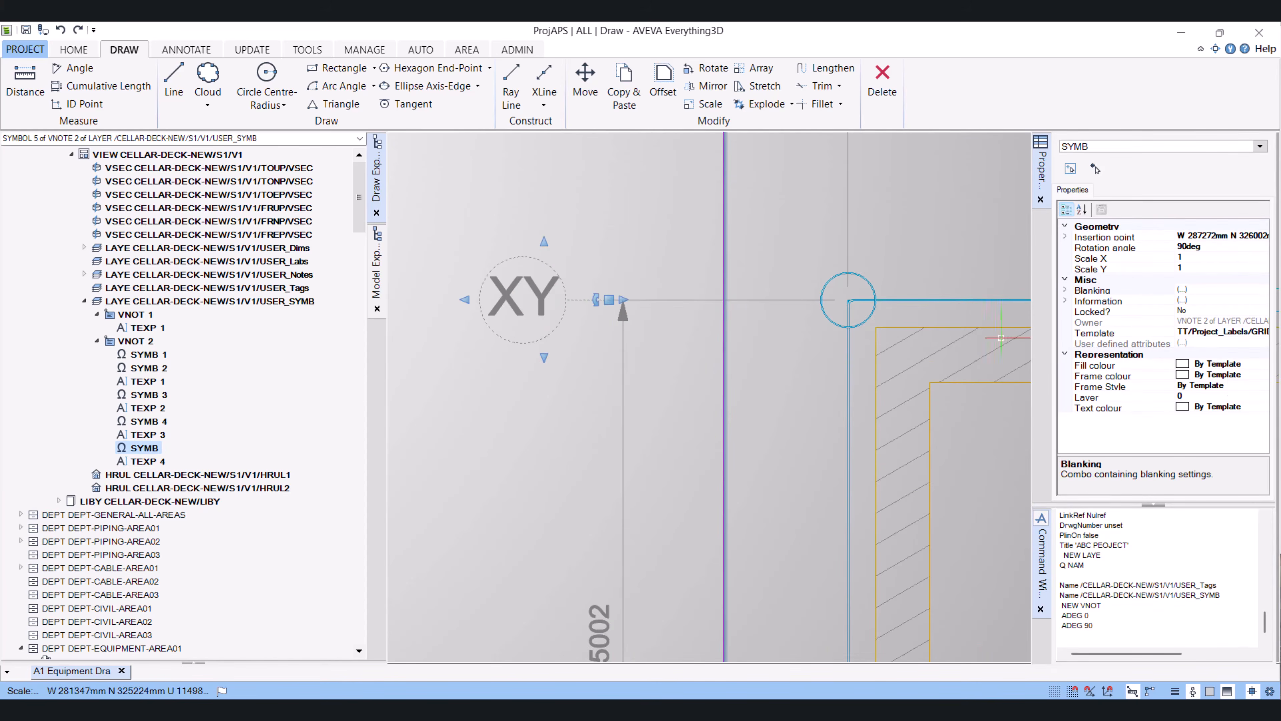
{"action": "left_click", "coordinate": [1246, 375]}
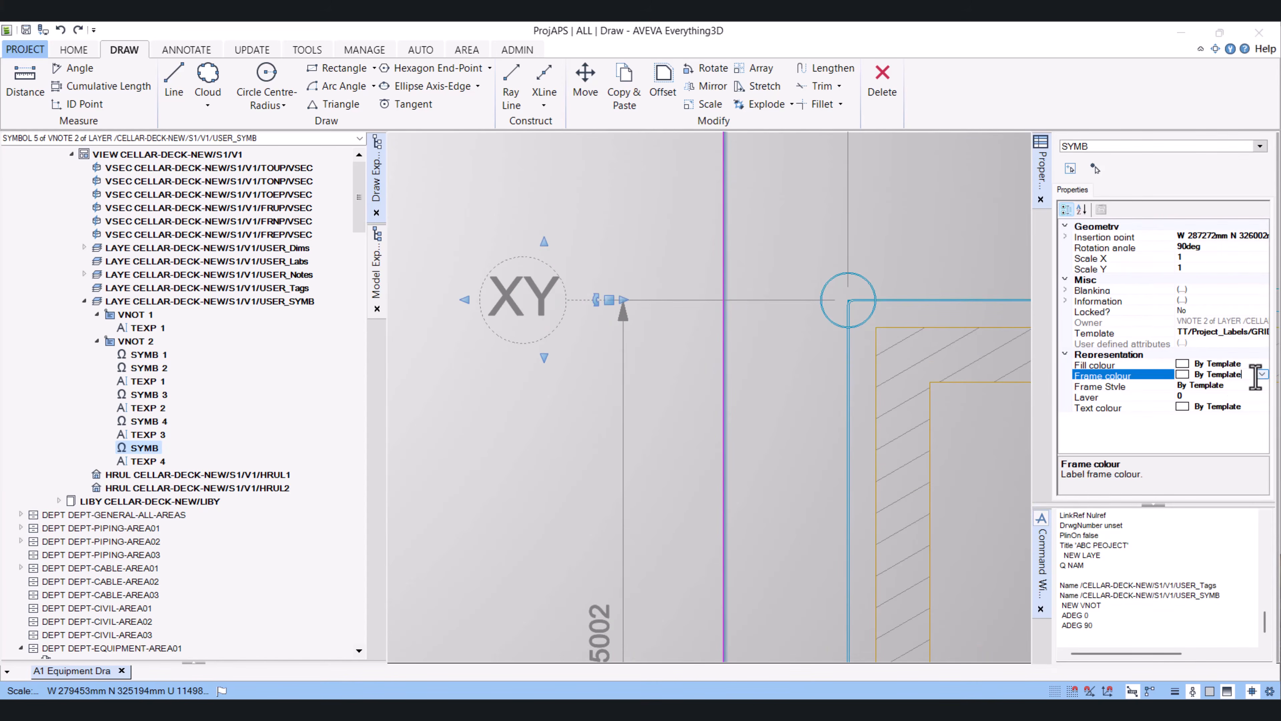
{"action": "left_click", "coordinate": [1261, 374]}
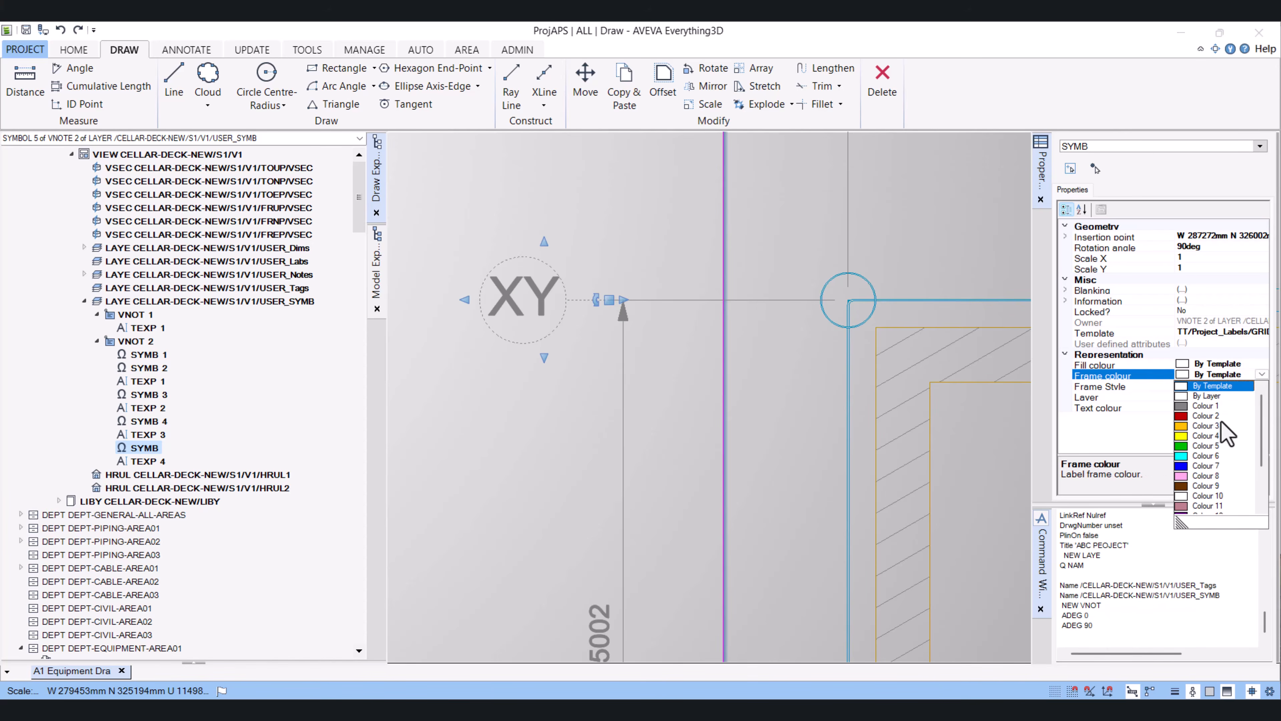
{"action": "left_click", "coordinate": [1212, 438]}
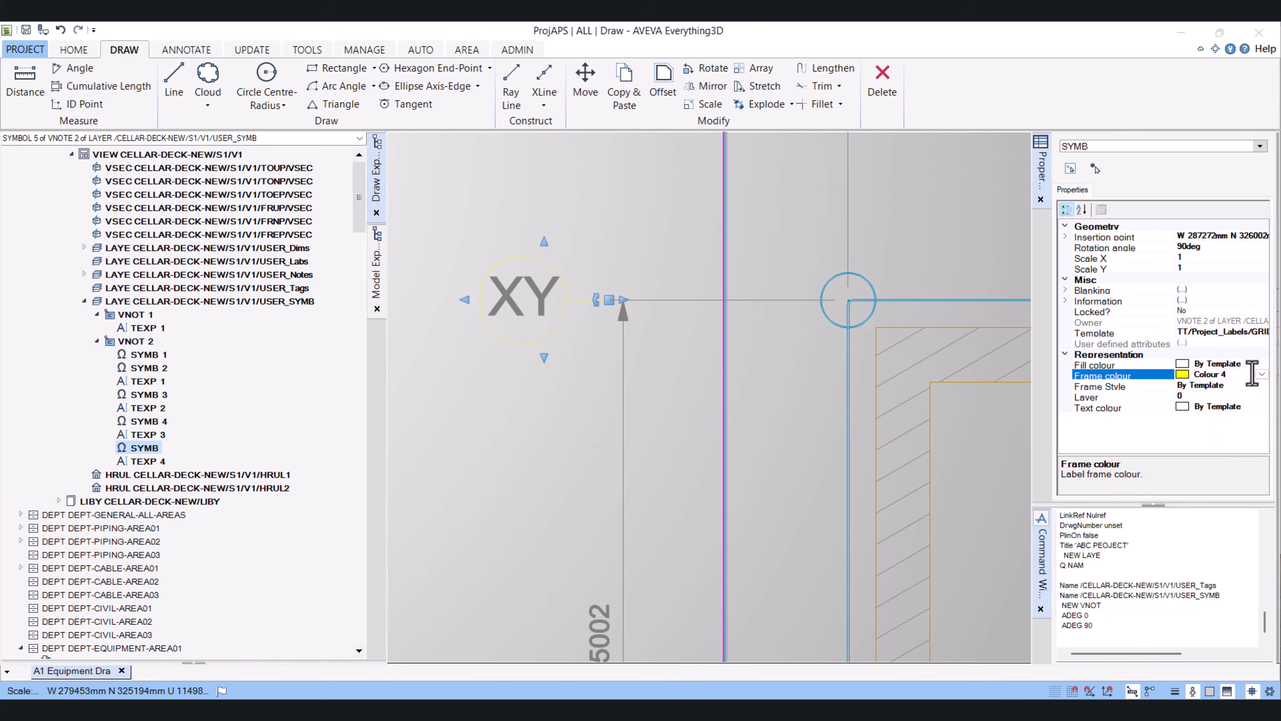
{"action": "left_click", "coordinate": [1261, 374]}
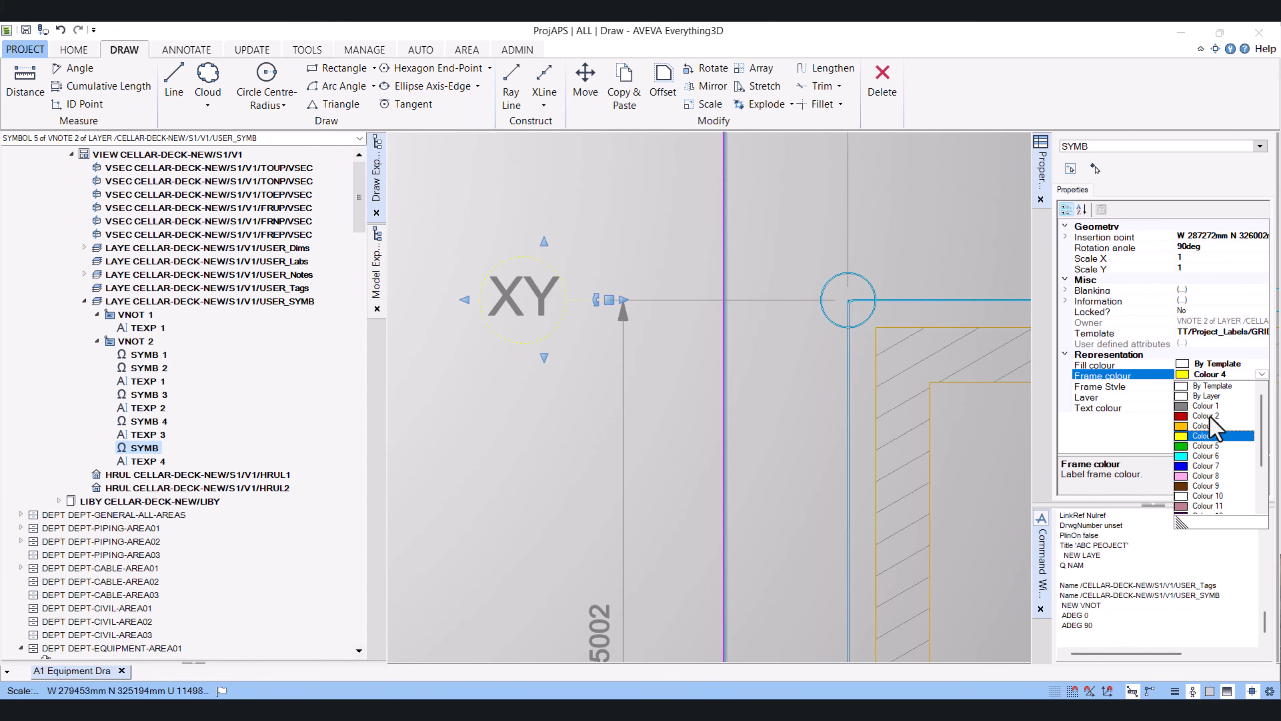
{"action": "left_click", "coordinate": [1214, 465]}
{"action": "left_click", "coordinate": [654, 396]}
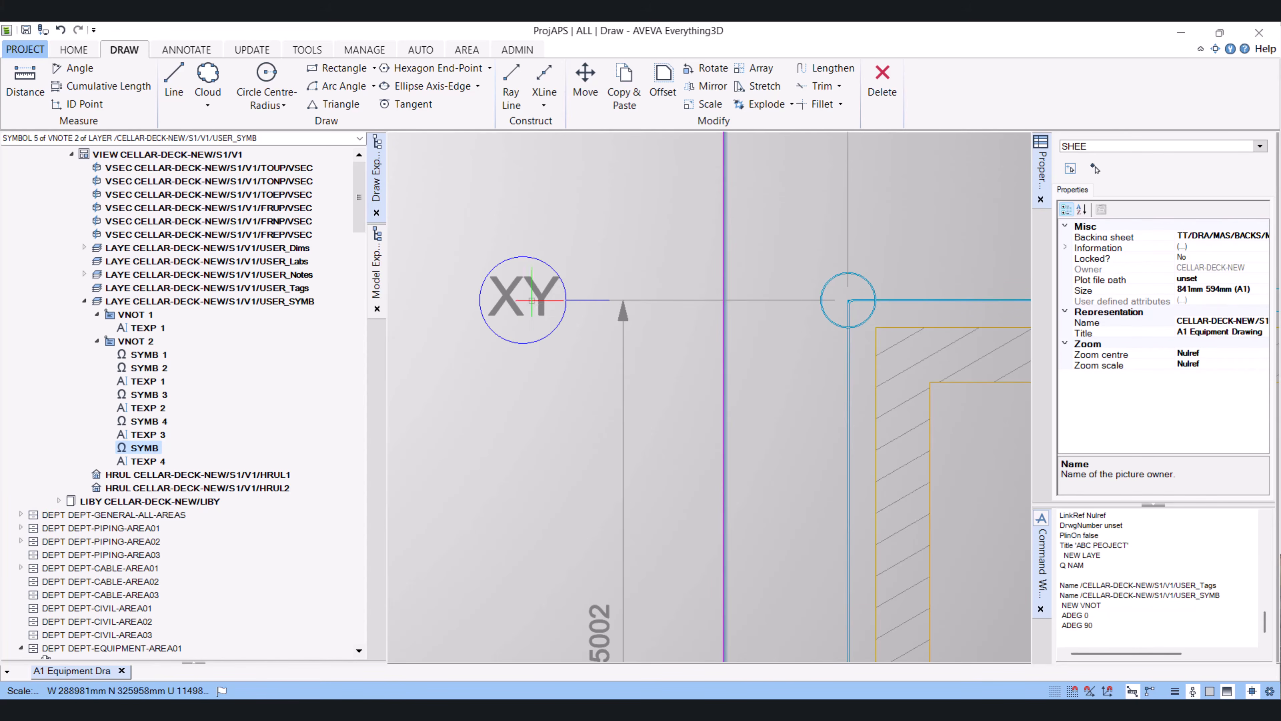
Set the XY bubble text's colour to Colour 5
{"action": "left_click", "coordinate": [533, 291]}
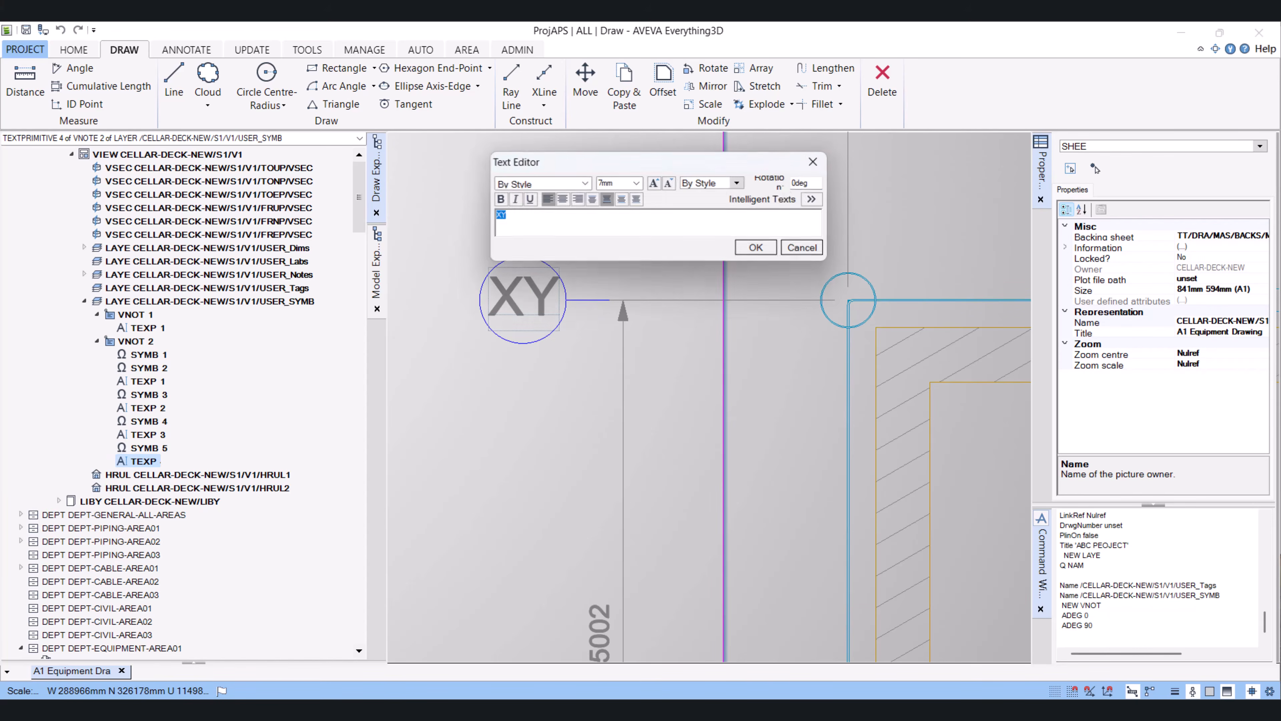
{"action": "left_click", "coordinate": [806, 163]}
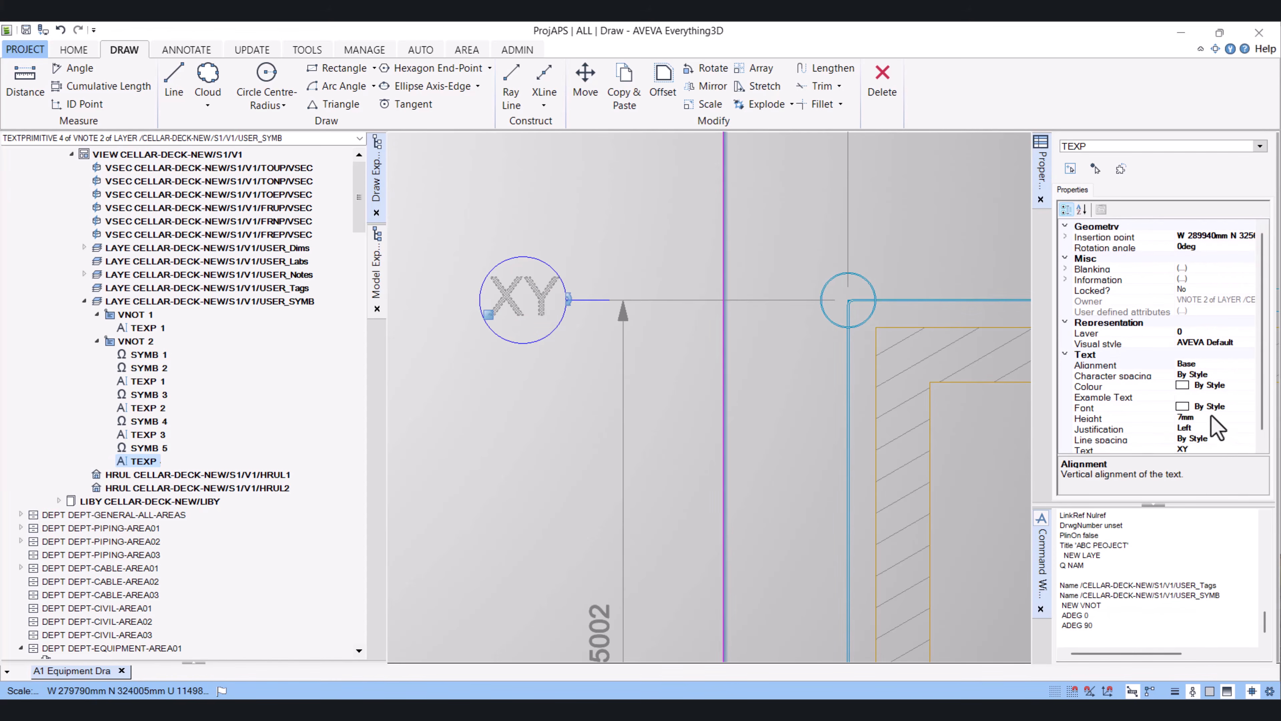
{"action": "scroll", "coordinate": [1192, 400], "scroll_direction": "down", "scroll_amount": 1}
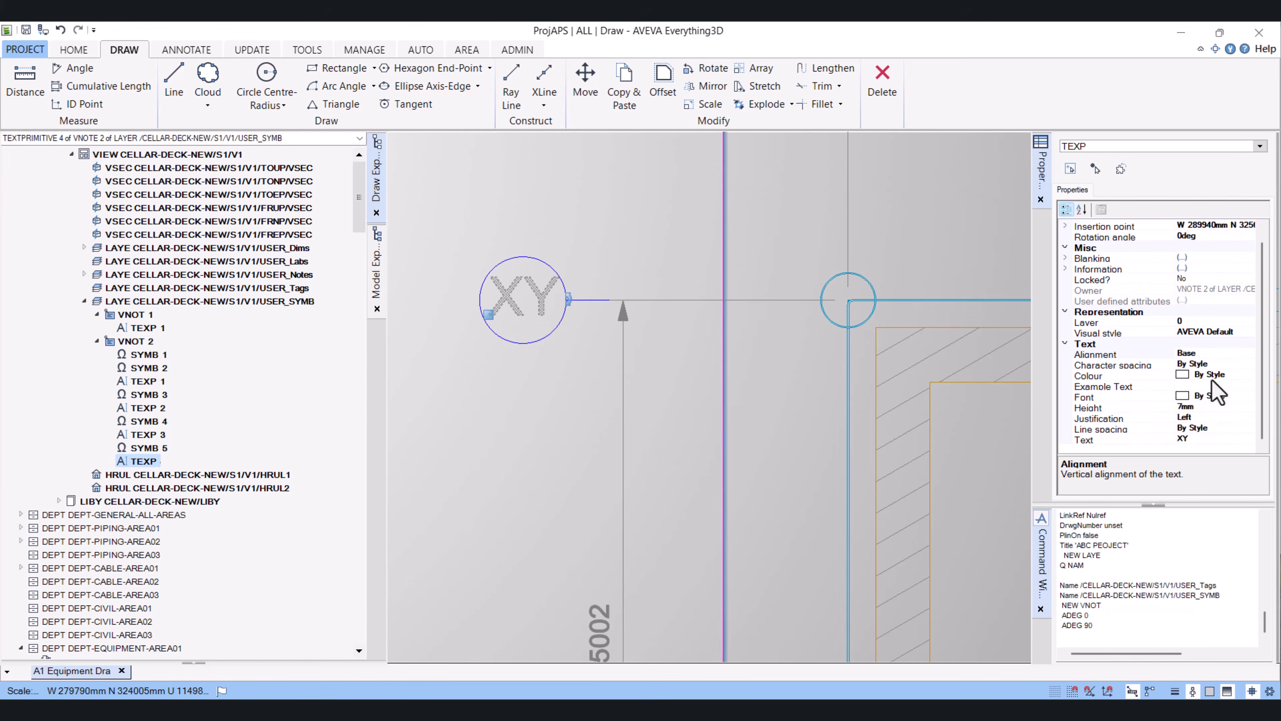
{"action": "left_click", "coordinate": [1221, 376]}
{"action": "left_click", "coordinate": [1248, 374]}
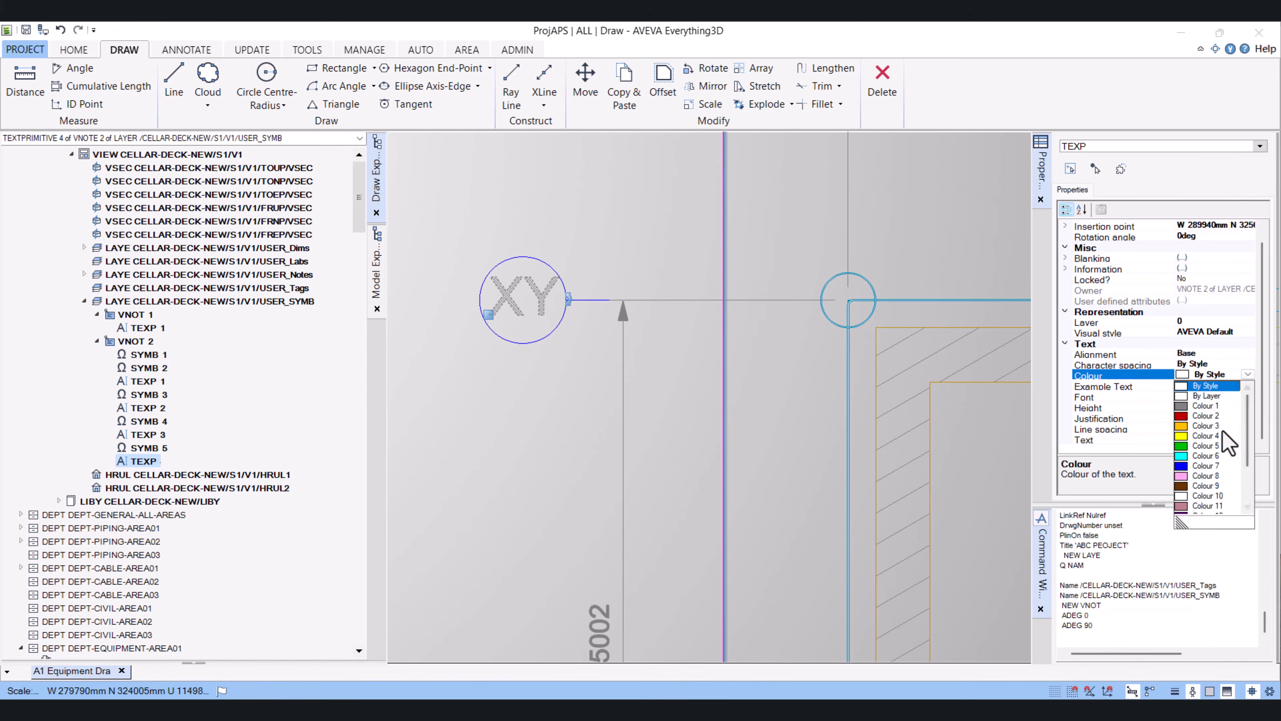
{"action": "left_click", "coordinate": [1211, 447]}
{"action": "left_click", "coordinate": [667, 431]}
Copy the XY grid bubble with its leader line down onto the next horizontal gridline, 15002 mm below
{"action": "scroll", "coordinate": [667, 431], "scroll_direction": "down", "scroll_amount": 2}
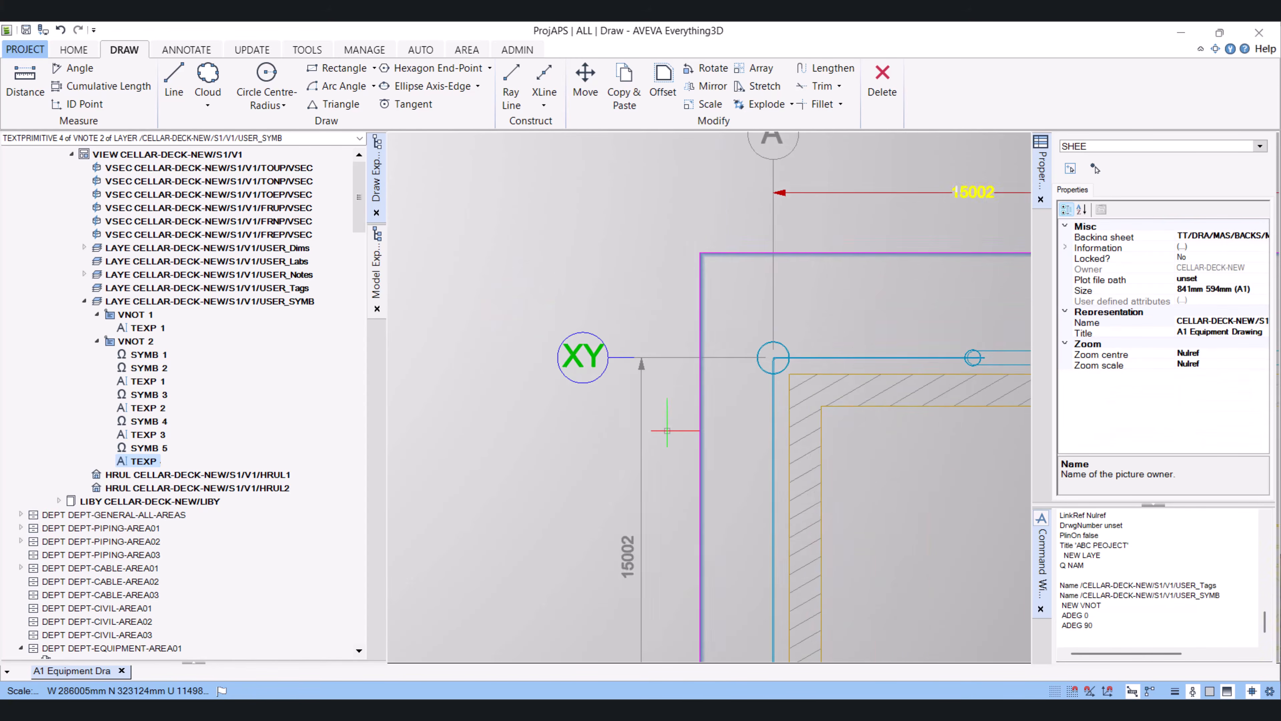
{"action": "scroll", "coordinate": [667, 431], "scroll_direction": "down", "scroll_amount": 4}
{"action": "scroll", "coordinate": [705, 481], "scroll_direction": "up", "scroll_amount": 3}
{"action": "scroll", "coordinate": [638, 435], "scroll_direction": "up", "scroll_amount": 3}
{"action": "middle_click_drag", "start_coordinate": [705, 392], "coordinate": [652, 318]}
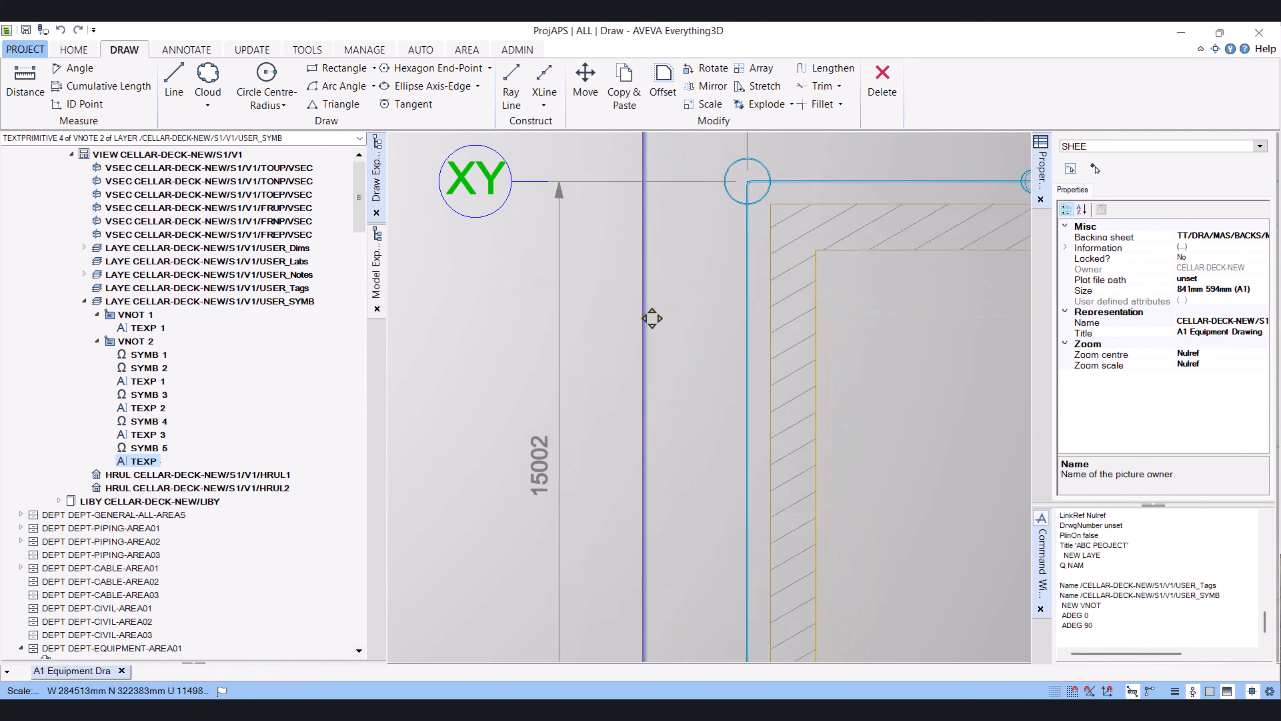
{"action": "scroll", "coordinate": [653, 318], "scroll_direction": "down", "scroll_amount": 1}
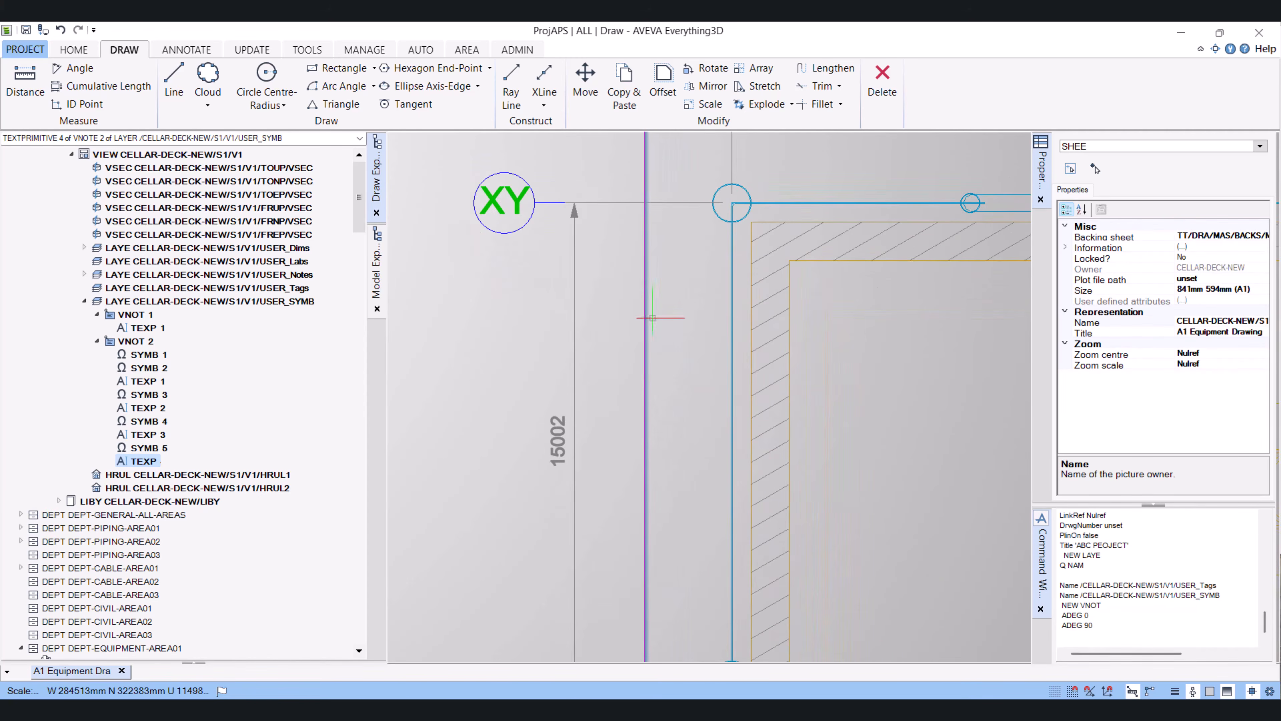
{"action": "left_click", "coordinate": [626, 103]}
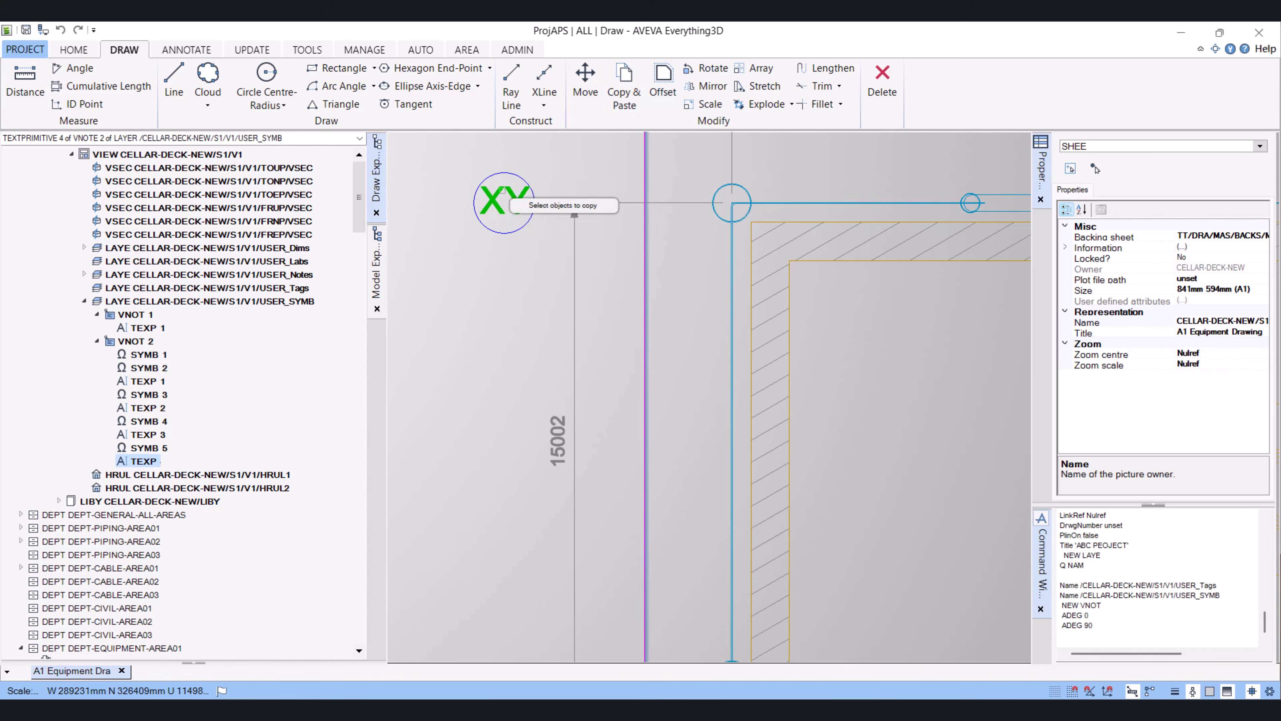
{"action": "left_click", "coordinate": [503, 183]}
{"action": "right_click", "coordinate": [537, 162]}
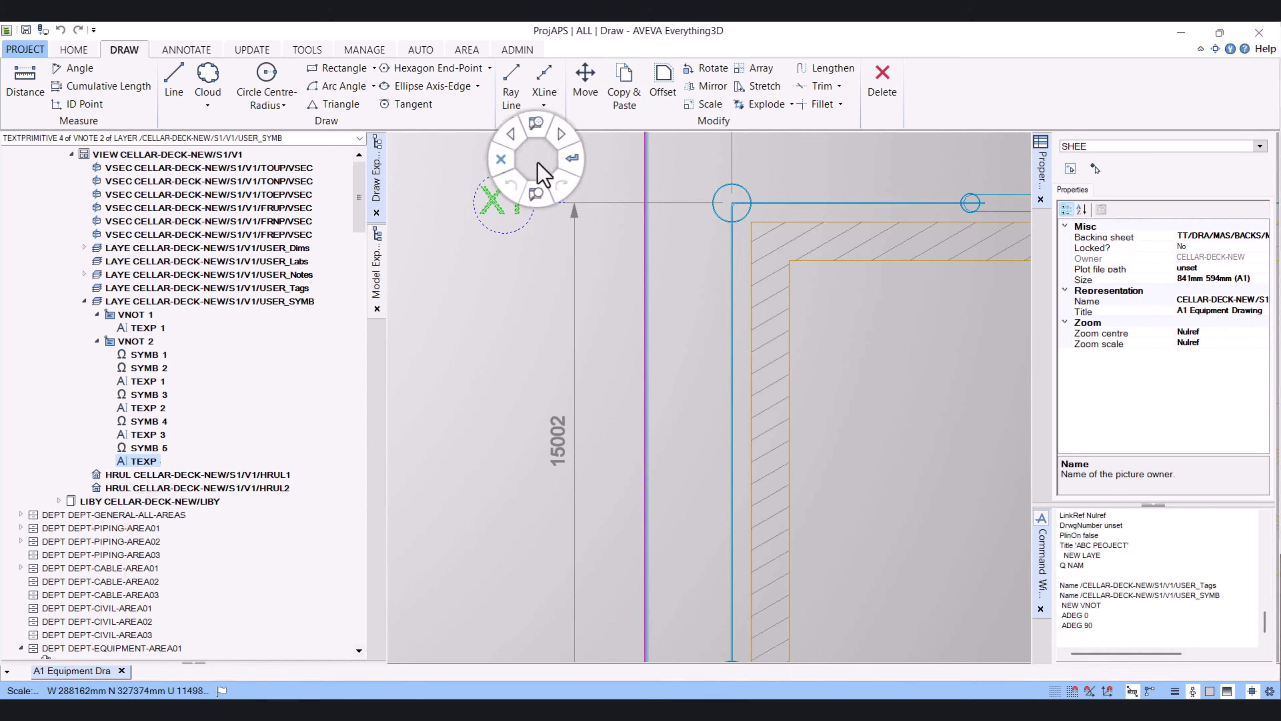
{"action": "left_click", "coordinate": [573, 159]}
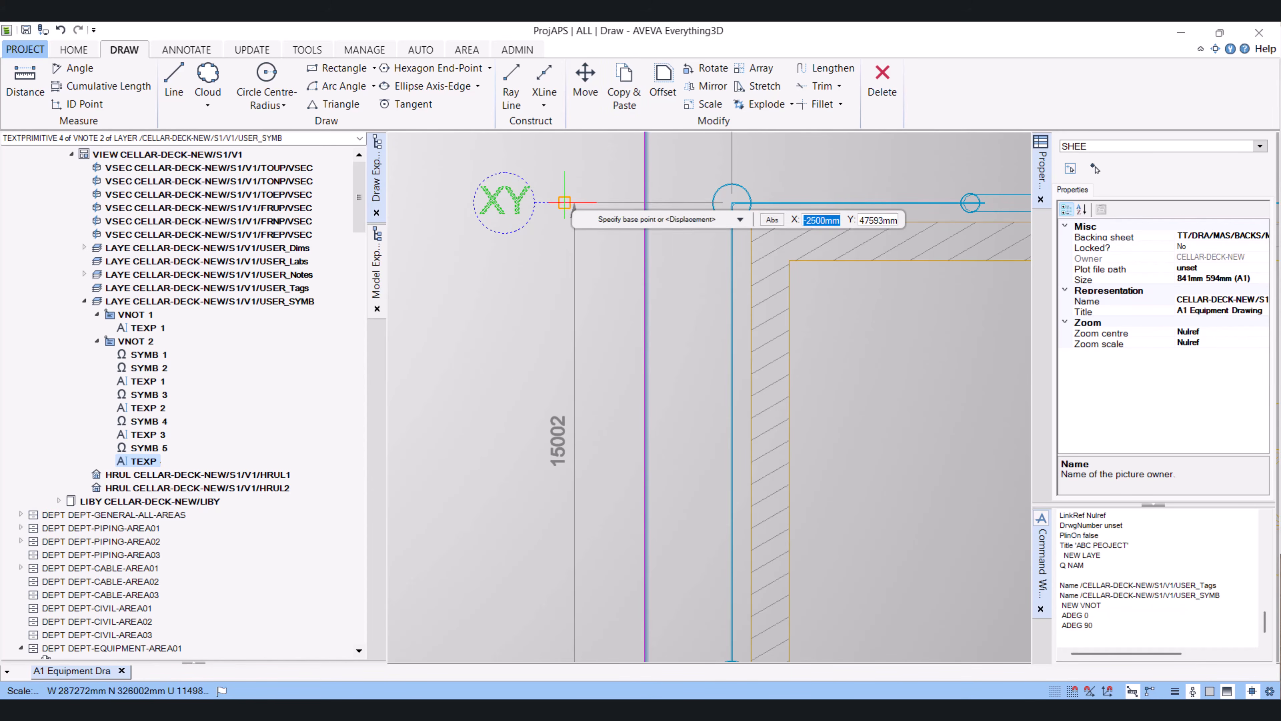
{"action": "left_click", "coordinate": [565, 203]}
{"action": "scroll", "coordinate": [564, 202], "scroll_direction": "down", "scroll_amount": 6}
{"action": "scroll", "coordinate": [547, 384], "scroll_direction": "up", "scroll_amount": 7}
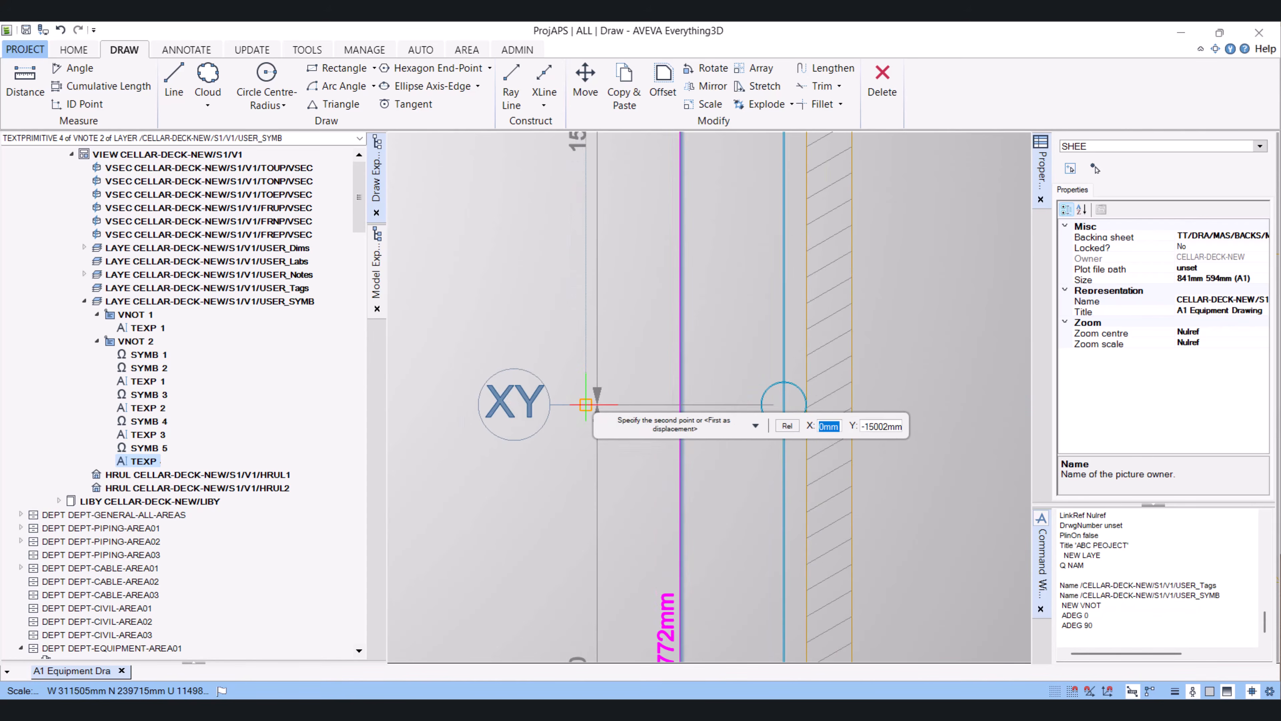
{"action": "left_click", "coordinate": [586, 404]}
Place two more copies of the XY bubble on the remaining lower horizontal gridlines and finish copying
{"action": "scroll", "coordinate": [555, 469], "scroll_direction": "down", "scroll_amount": 6}
{"action": "scroll", "coordinate": [573, 477], "scroll_direction": "up", "scroll_amount": 3}
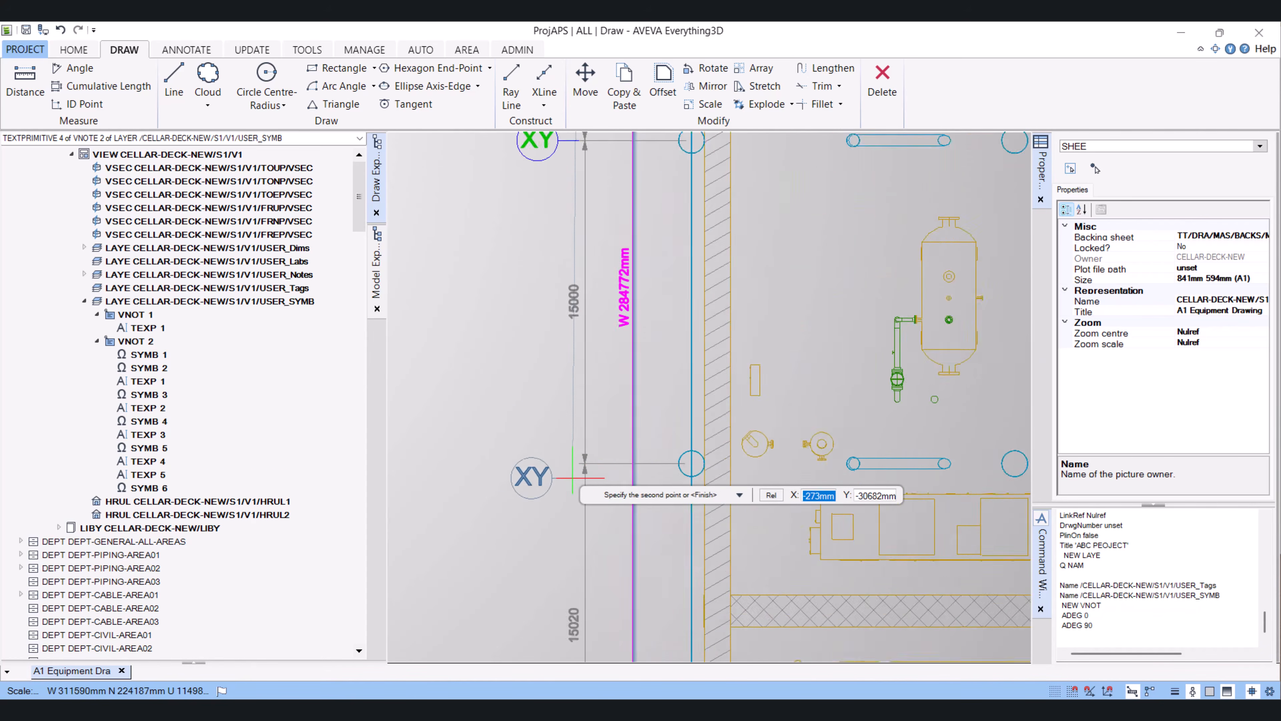
{"action": "scroll", "coordinate": [573, 478], "scroll_direction": "up", "scroll_amount": 4}
{"action": "left_click", "coordinate": [586, 448]}
{"action": "scroll", "coordinate": [569, 426], "scroll_direction": "down", "scroll_amount": 8}
{"action": "scroll", "coordinate": [571, 553], "scroll_direction": "up", "scroll_amount": 4}
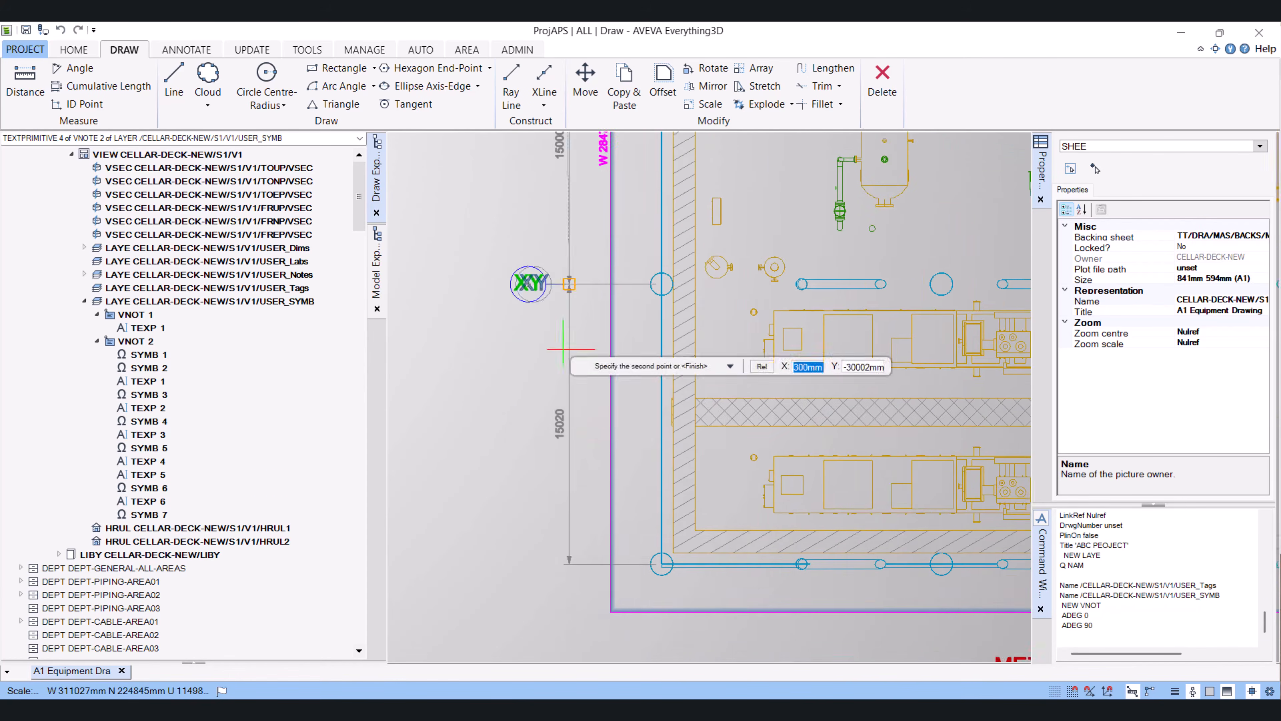
{"action": "scroll", "coordinate": [564, 349], "scroll_direction": "down", "scroll_amount": 3}
{"action": "scroll", "coordinate": [593, 555], "scroll_direction": "up", "scroll_amount": 6}
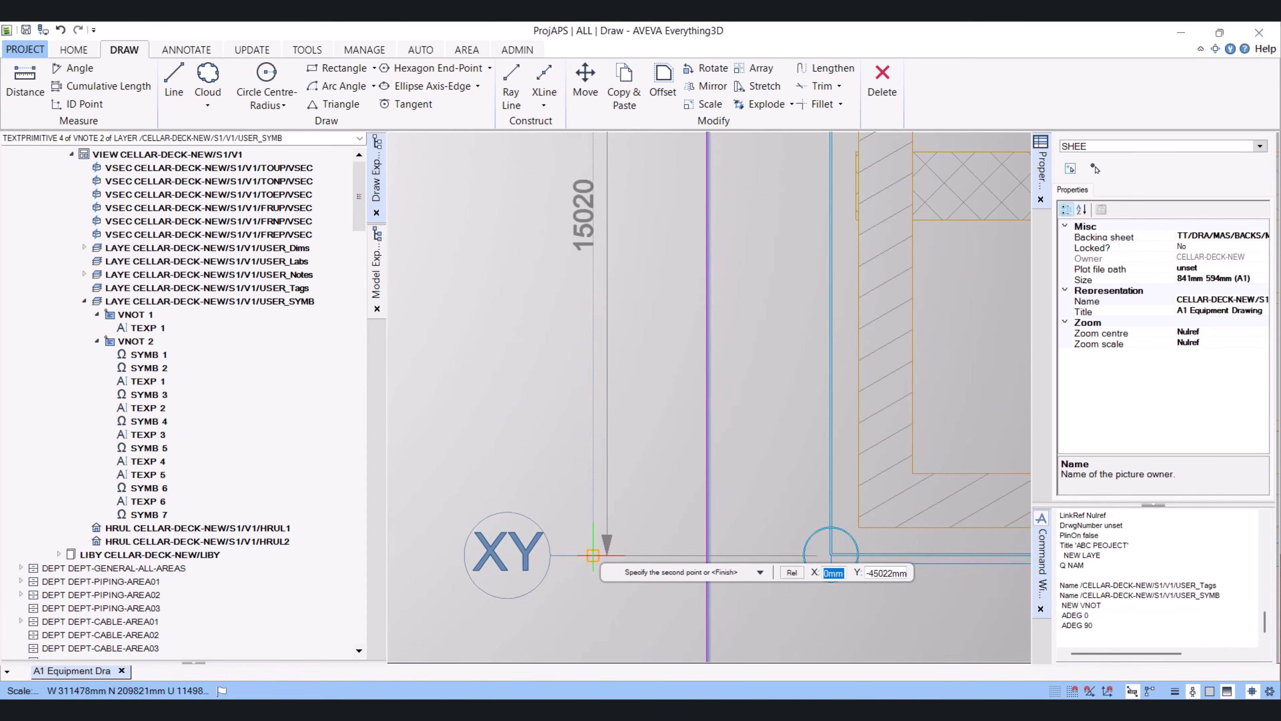
{"action": "left_click", "coordinate": [594, 556]}
{"action": "scroll", "coordinate": [594, 556], "scroll_direction": "down", "scroll_amount": 8}
{"action": "key", "text": "Escape"}
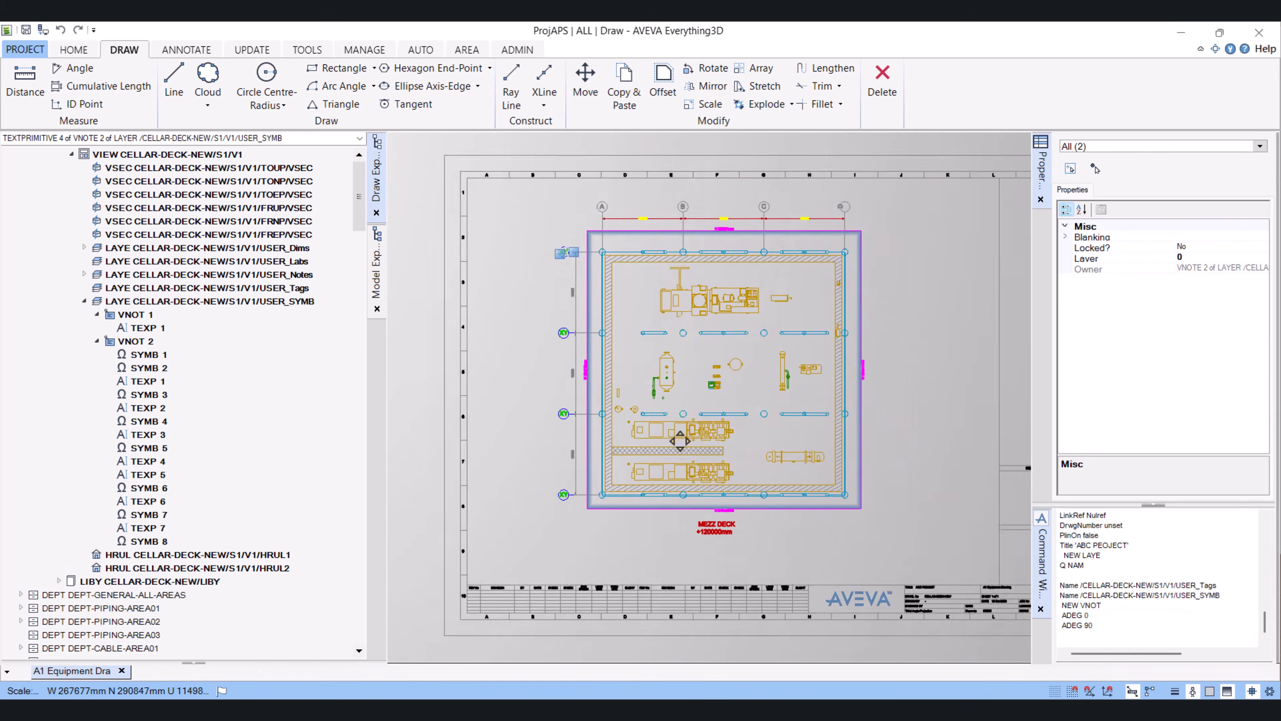
{"action": "mouse_move", "coordinate": [680, 441]}
{"action": "middle_mouse_down"}
{"action": "mouse_move", "coordinate": [650, 349]}
{"action": "mouse_move", "coordinate": [654, 408]}
{"action": "middle_mouse_up"}
{"action": "scroll", "coordinate": [654, 408], "scroll_direction": "up", "scroll_amount": 3}
{"action": "key", "text": "Escape"}
{"action": "scroll", "coordinate": [656, 392], "scroll_direction": "down", "scroll_amount": 2}
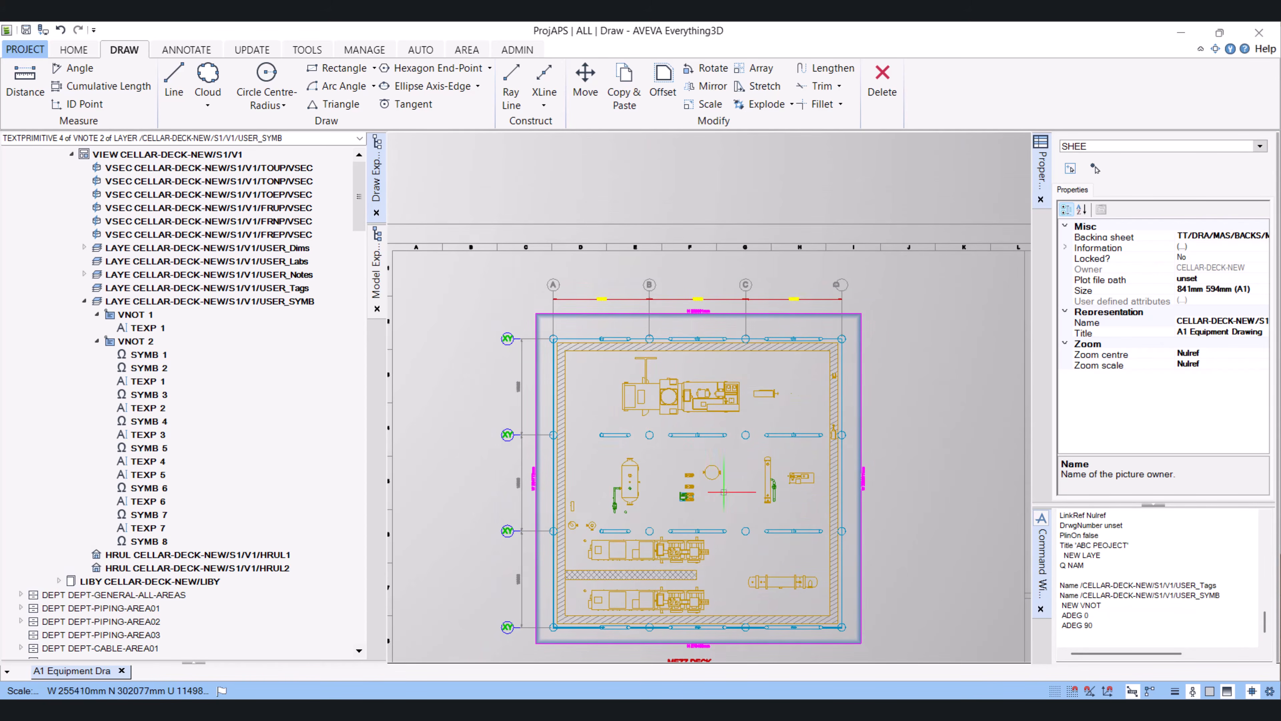
{"action": "middle_click_drag", "start_coordinate": [724, 491], "coordinate": [707, 448]}
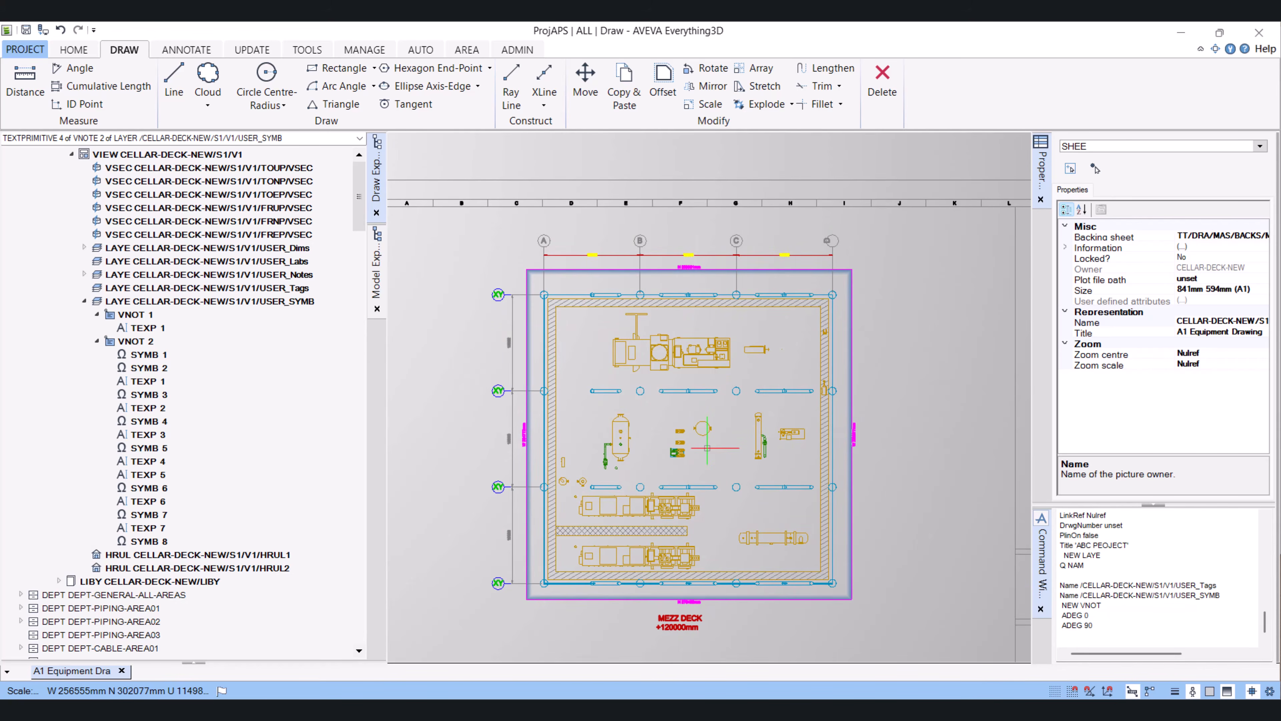